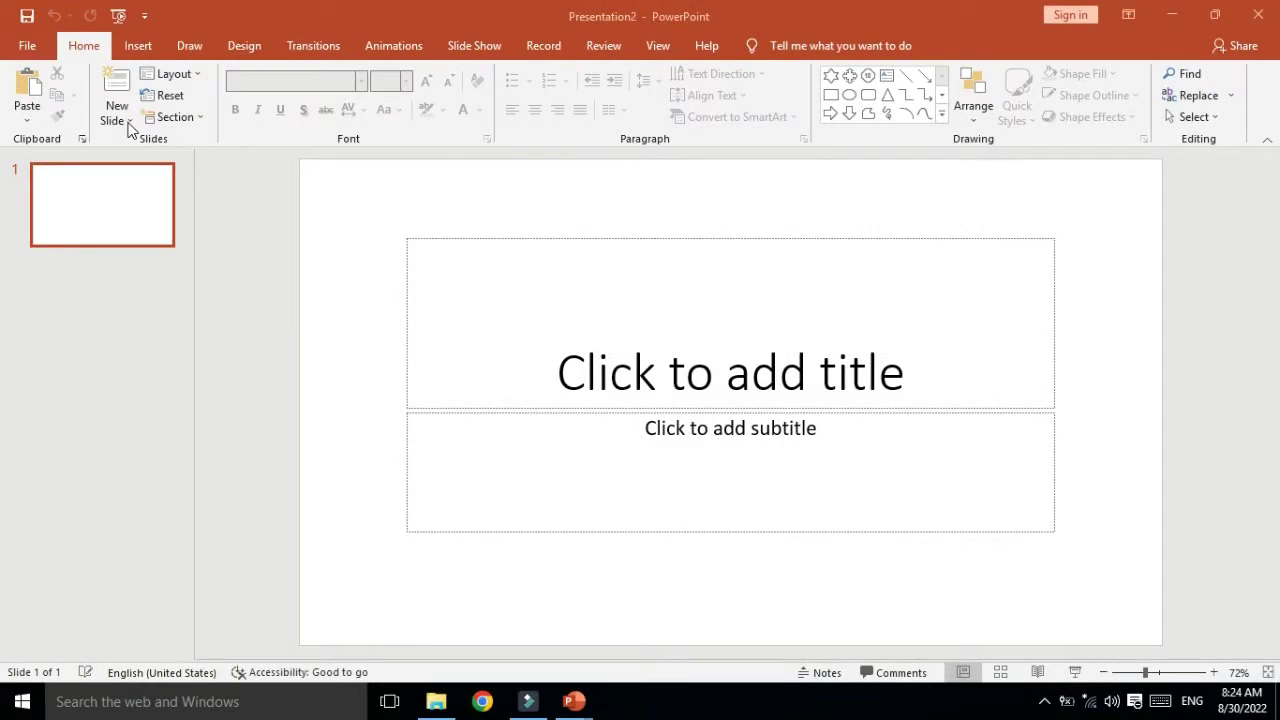
# Add a Blank-layout slide and delete the original title slide.
pyautogui.click(118, 120)
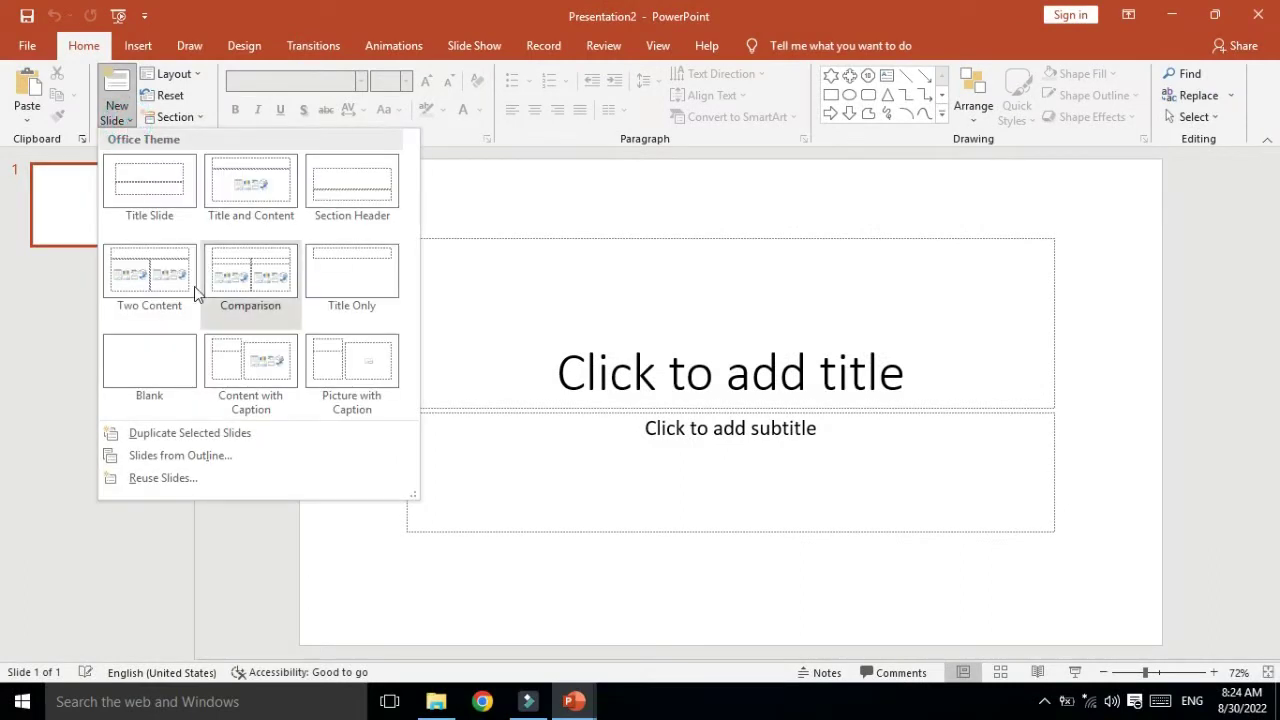
pyautogui.click(171, 355)
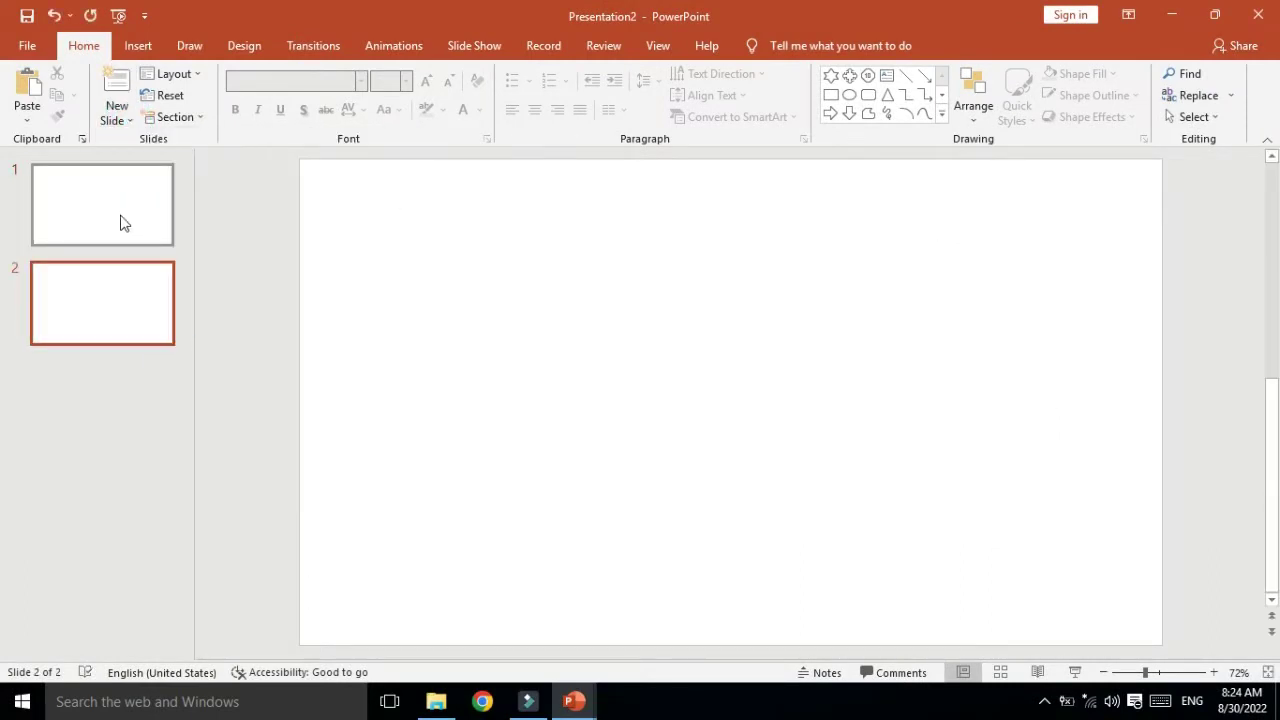
pyautogui.click(120, 220)
pyautogui.rightClick(120, 217)
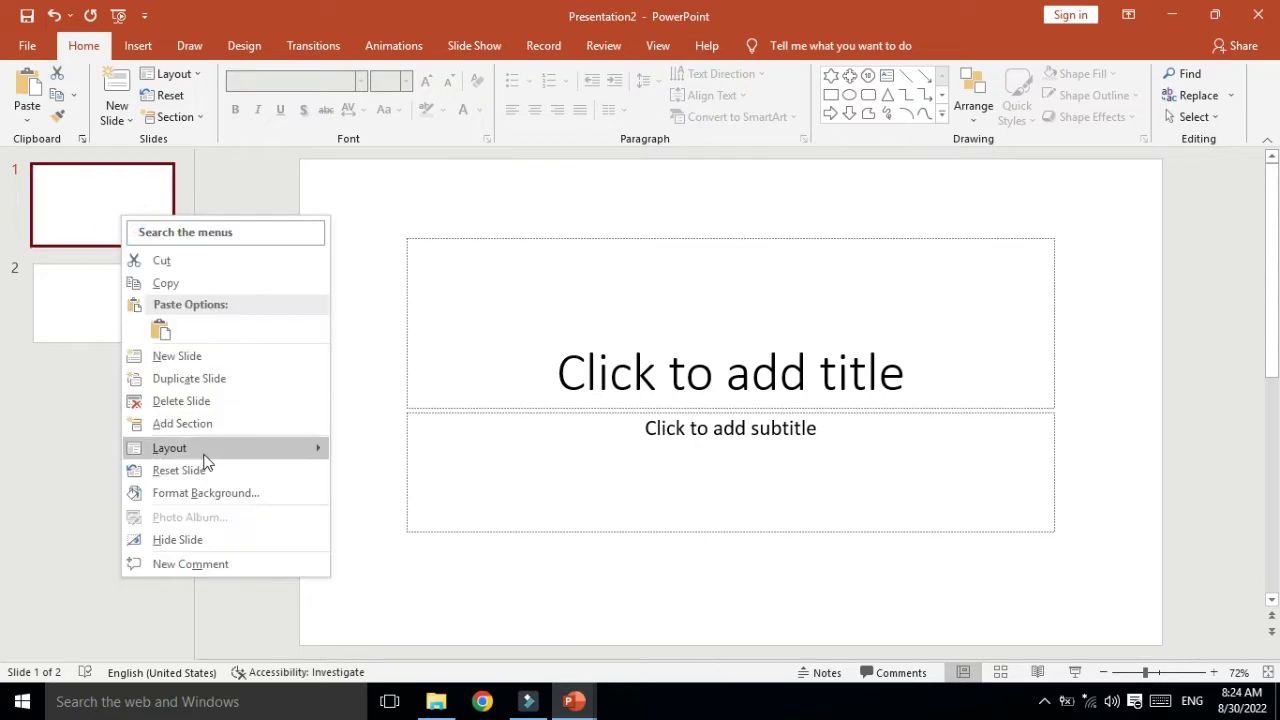
pyautogui.moveTo(190, 448)
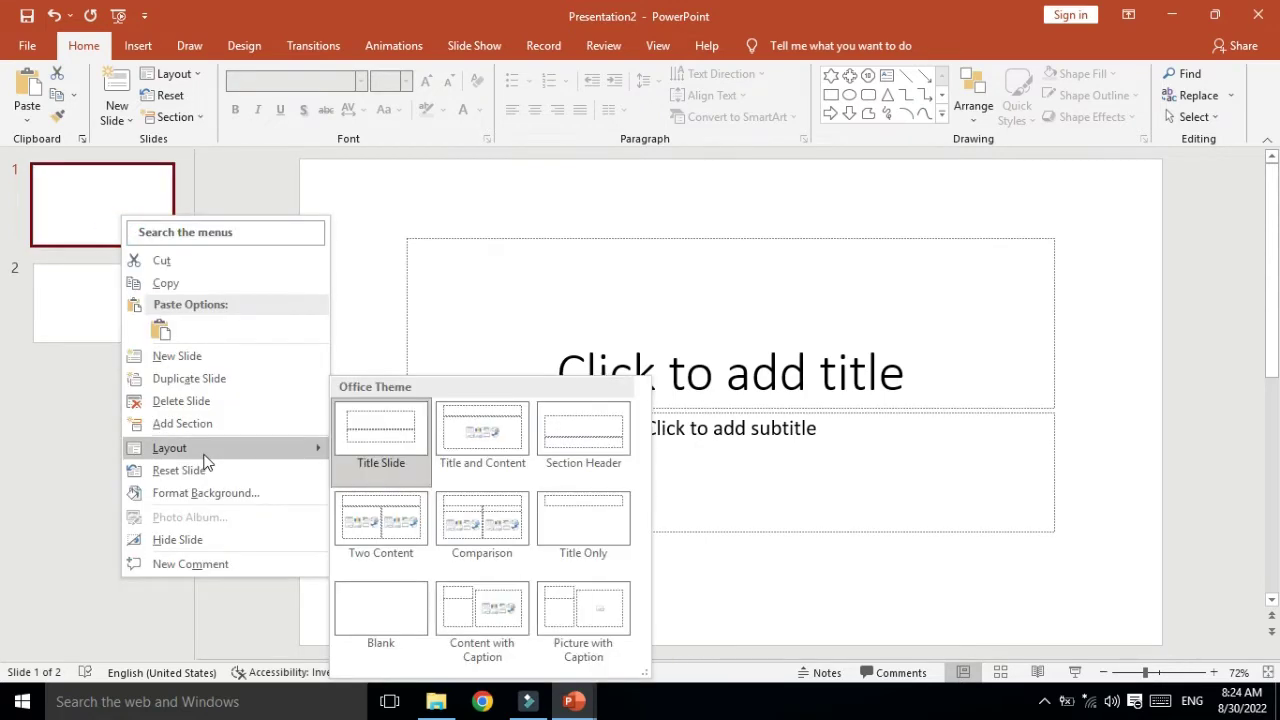
pyautogui.click(175, 400)
pyautogui.click(139, 225)
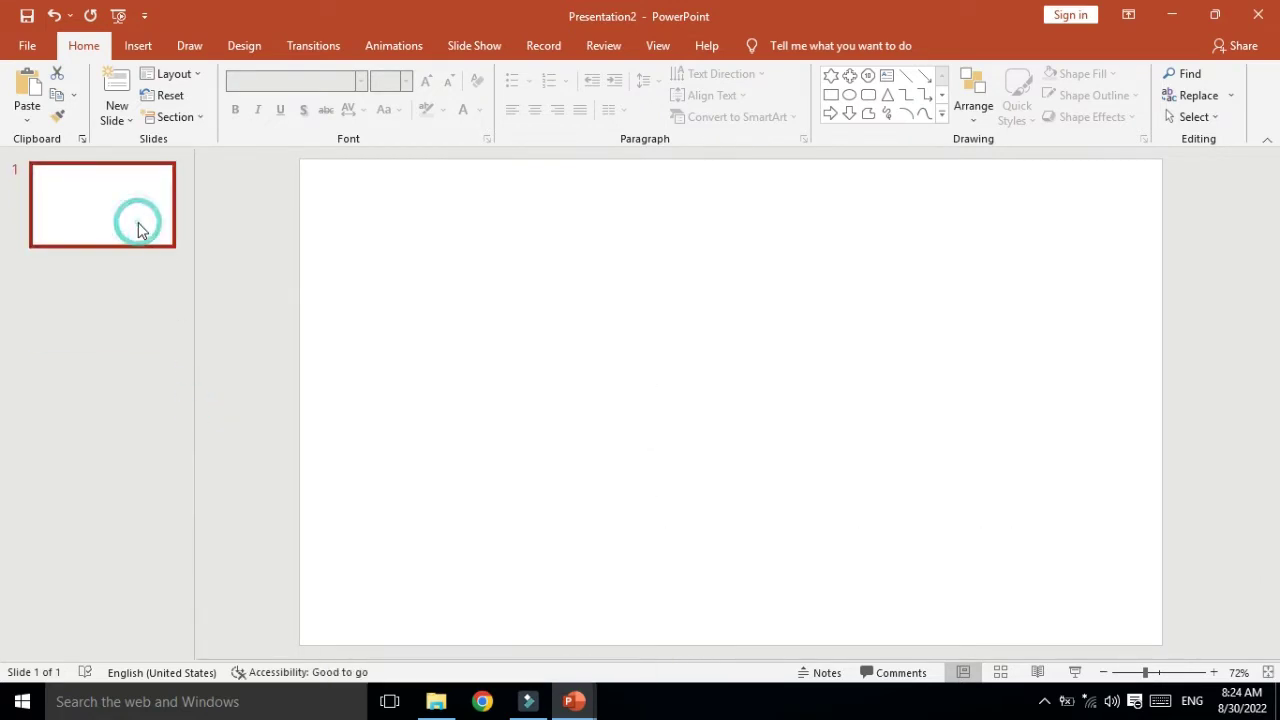
pyautogui.click(140, 47)
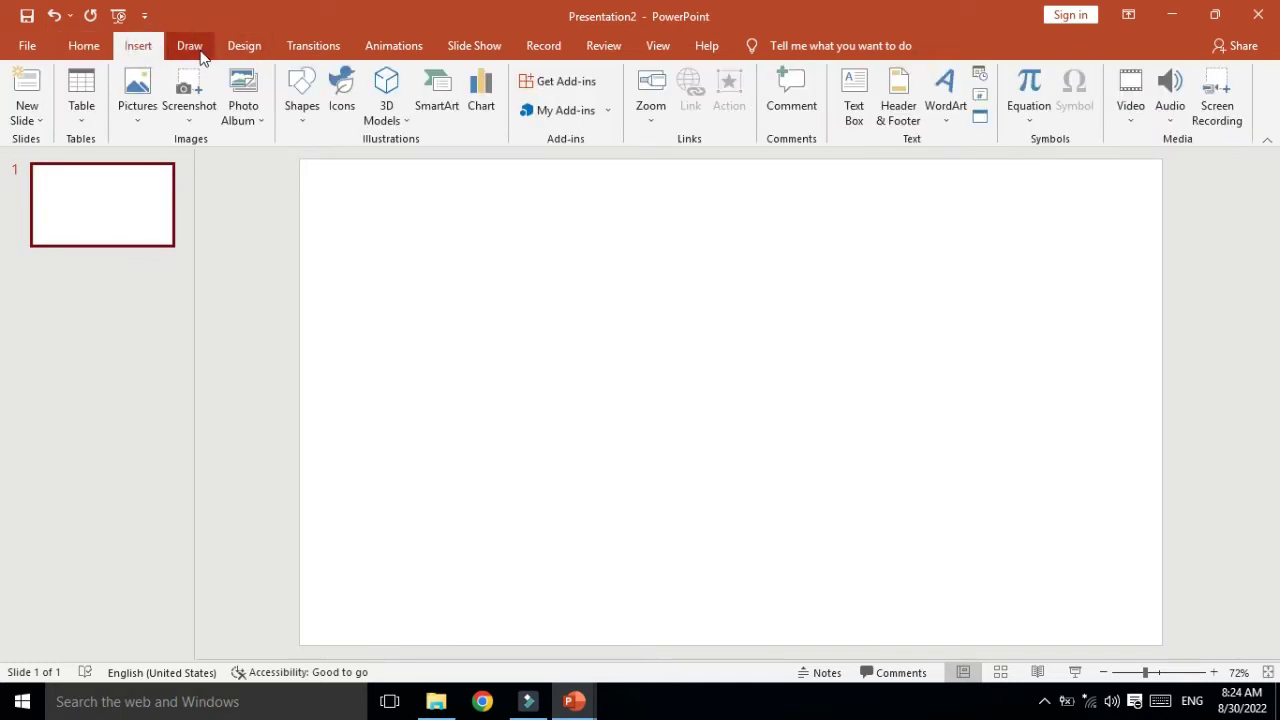
# Apply the water-droplet design theme and switch its variant colours to Marquee.
pyautogui.click(244, 45)
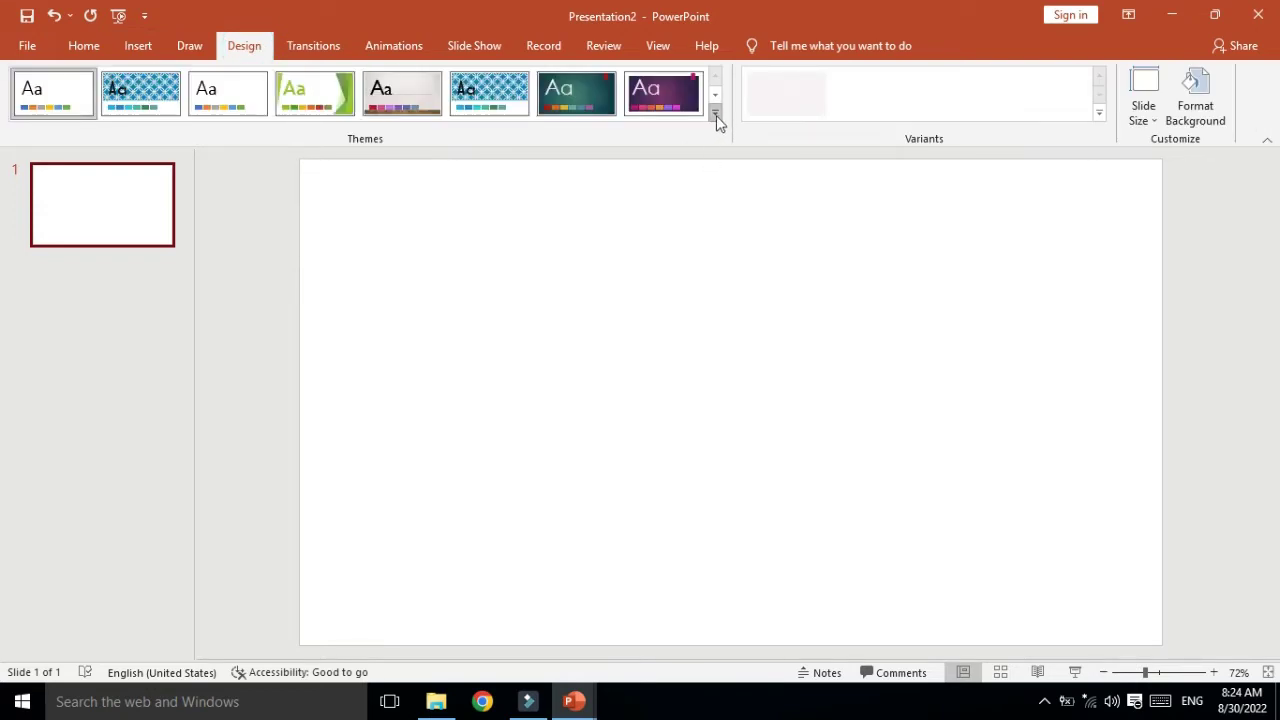
pyautogui.click(716, 116)
pyautogui.click(58, 359)
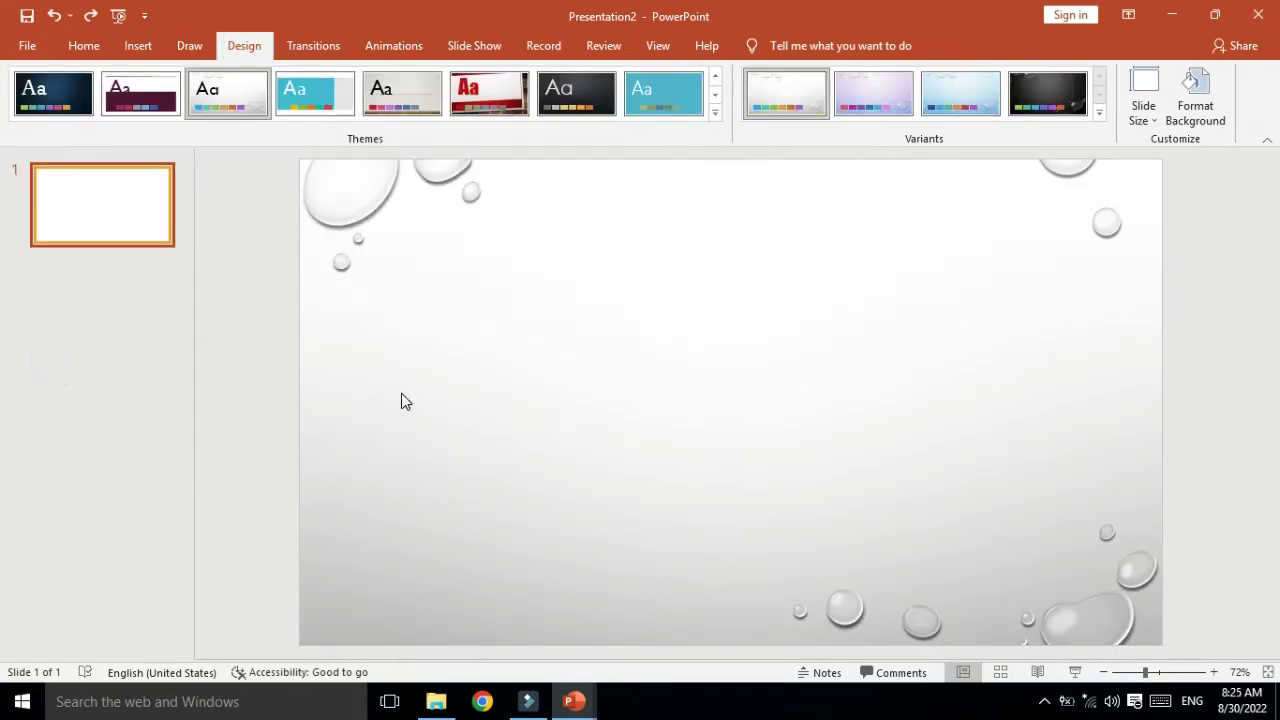
pyautogui.click(1100, 114)
pyautogui.moveTo(903, 137)
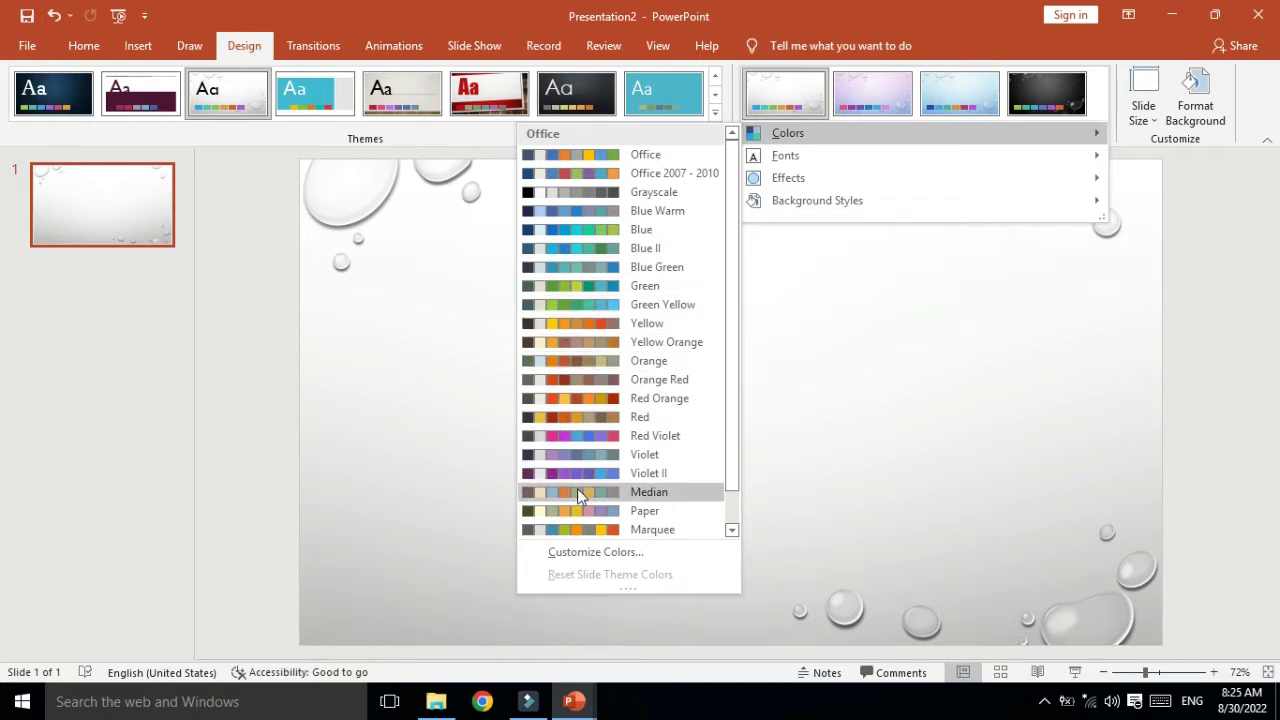
pyautogui.click(587, 538)
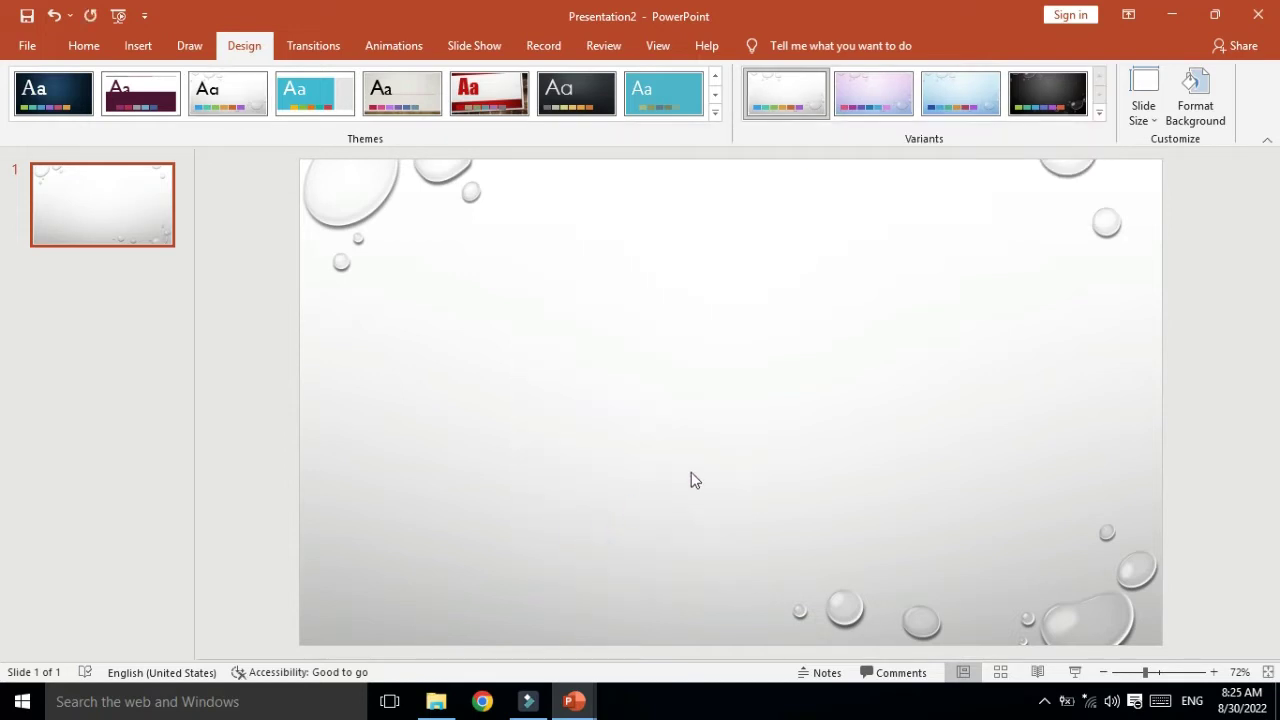
pyautogui.click(140, 48)
# Draw a rounded rectangle at the top, round its corners, and widen it to 12.65 inches.
pyautogui.click(301, 112)
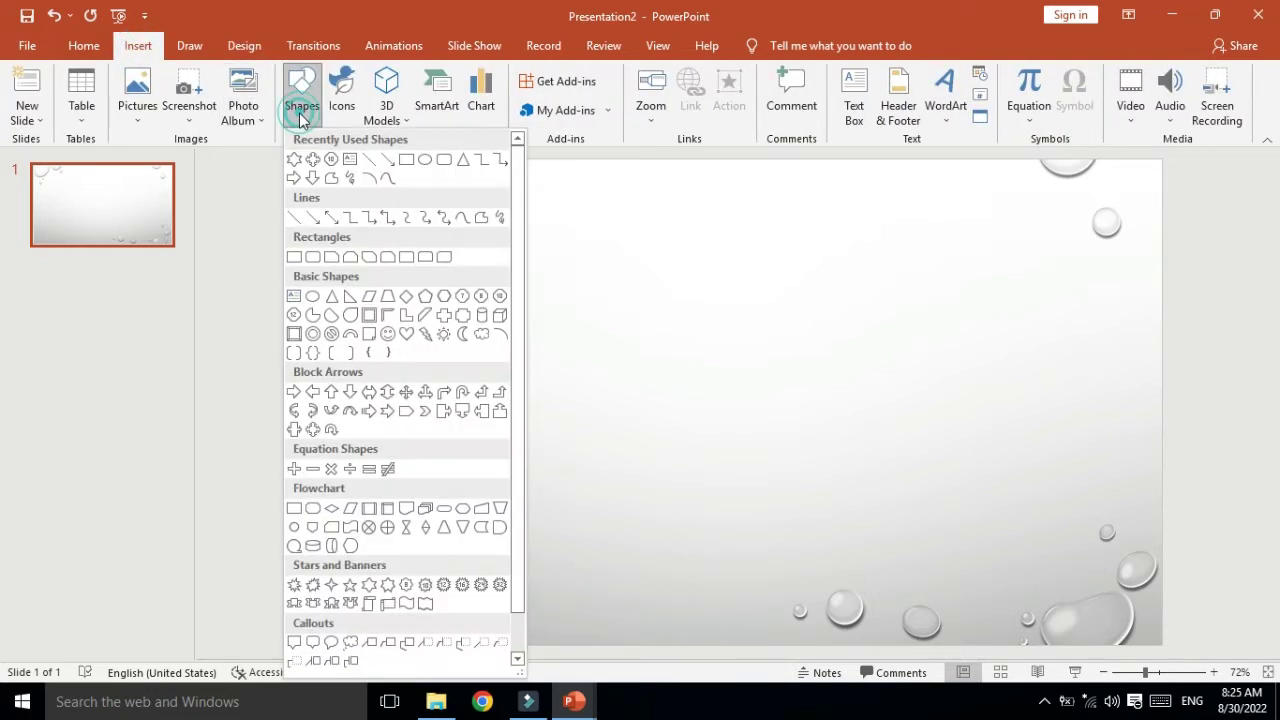
pyautogui.click(445, 256)
pyautogui.moveTo(411, 208); pyautogui.dragTo(1070, 283)
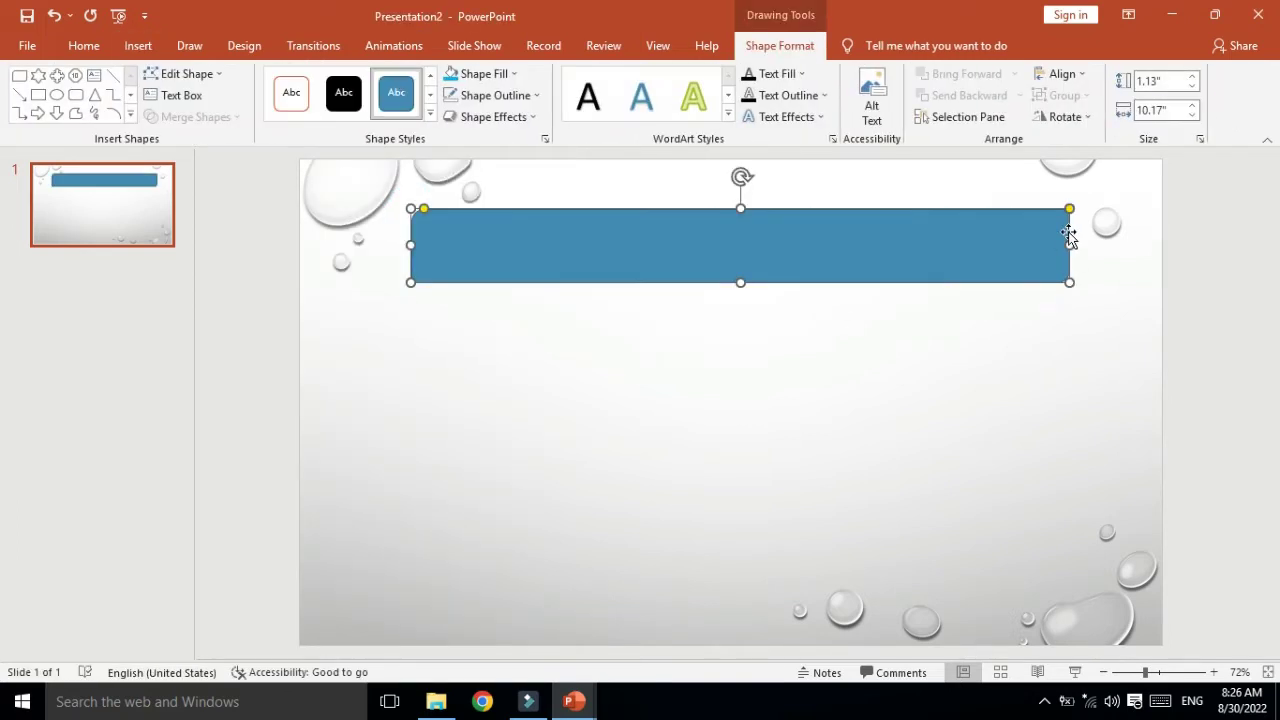
pyautogui.moveTo(1070, 210); pyautogui.dragTo(1024, 229)
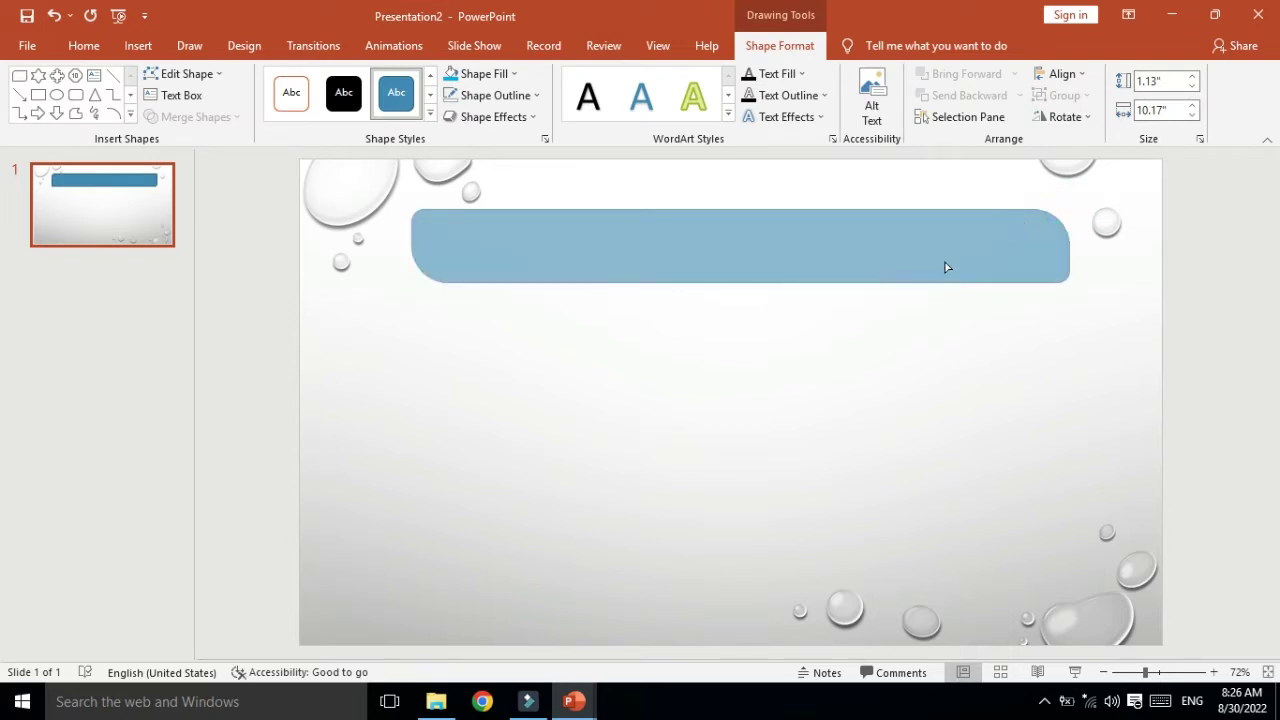
pyautogui.moveTo(947, 267)
pyautogui.mouseDown()
pyautogui.moveTo(894, 266)
pyautogui.moveTo(846, 210)
pyautogui.mouseUp()
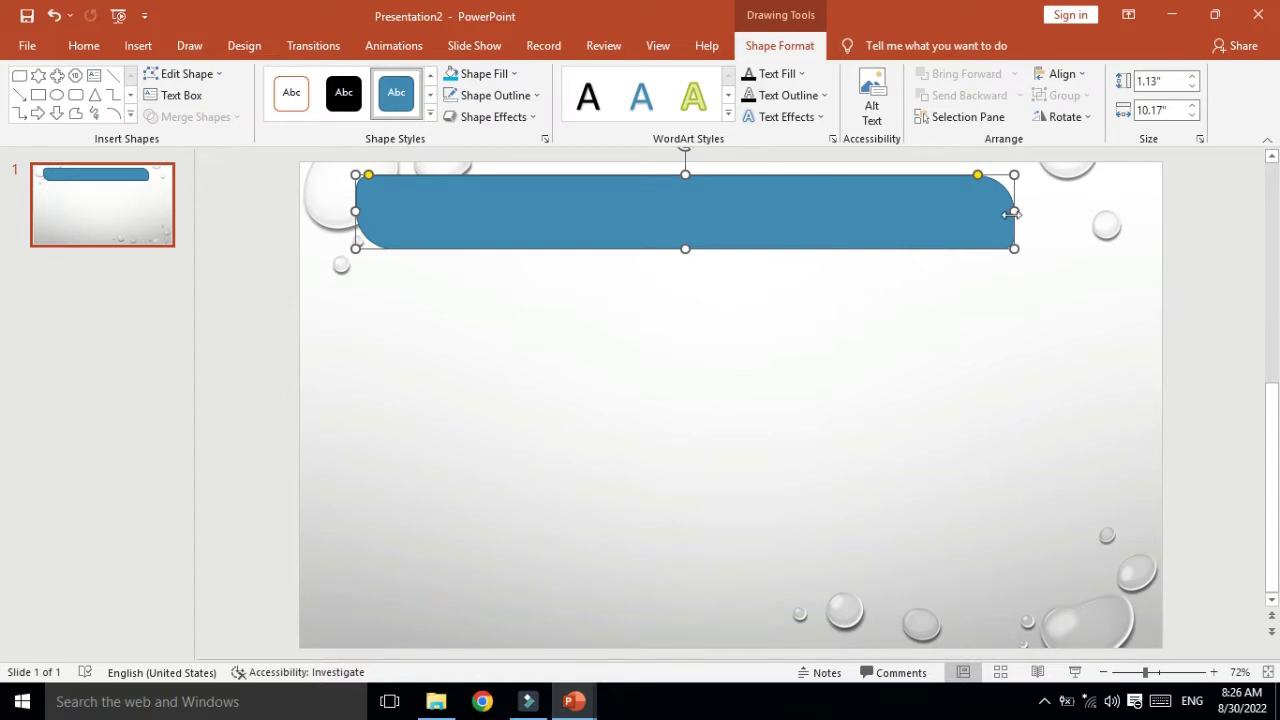
pyautogui.moveTo(1013, 211); pyautogui.dragTo(1146, 212)
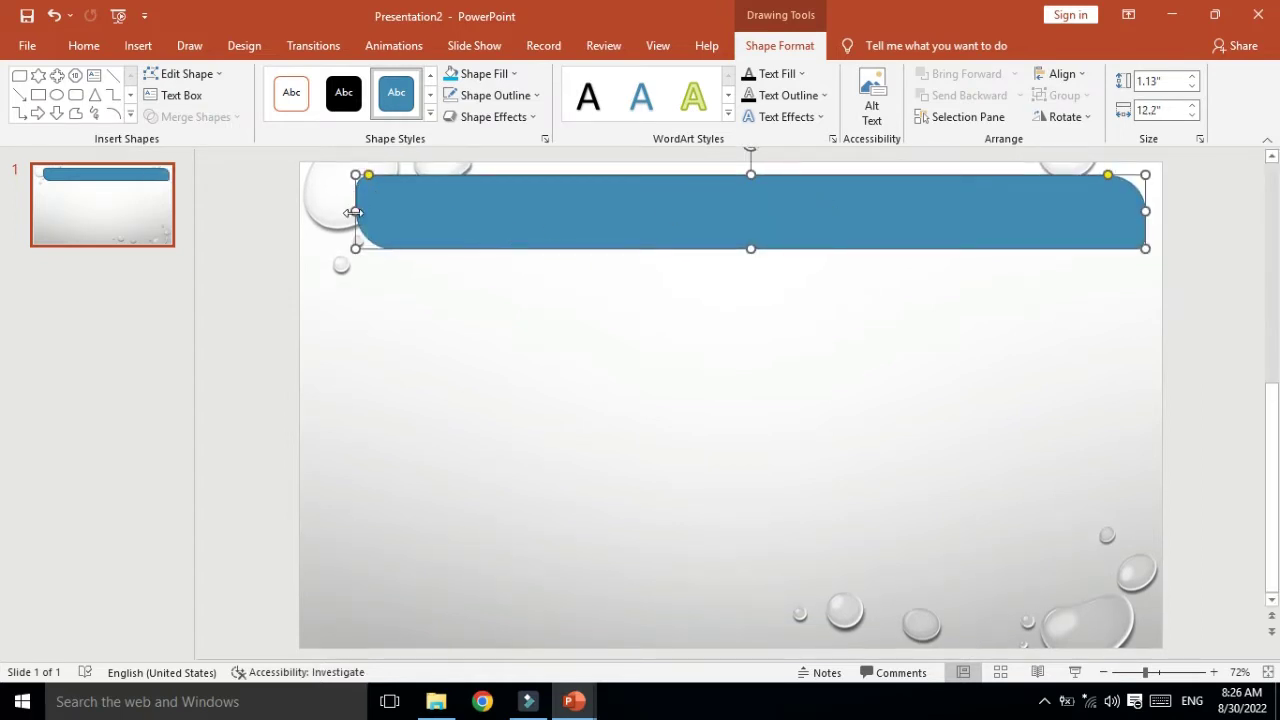
pyautogui.moveTo(355, 212); pyautogui.dragTo(326, 210)
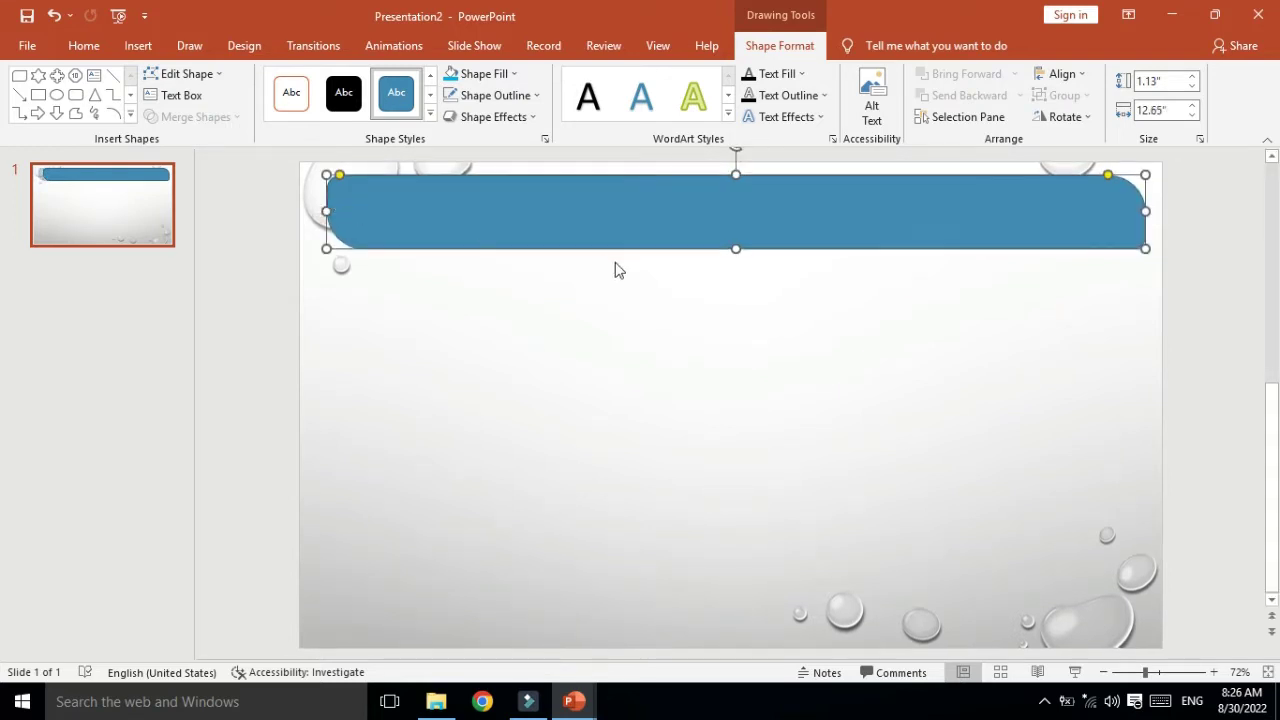
# Remove the banner's outline and fill it with Orange, Accent 2, Lighter 60%.
pyautogui.click(535, 96)
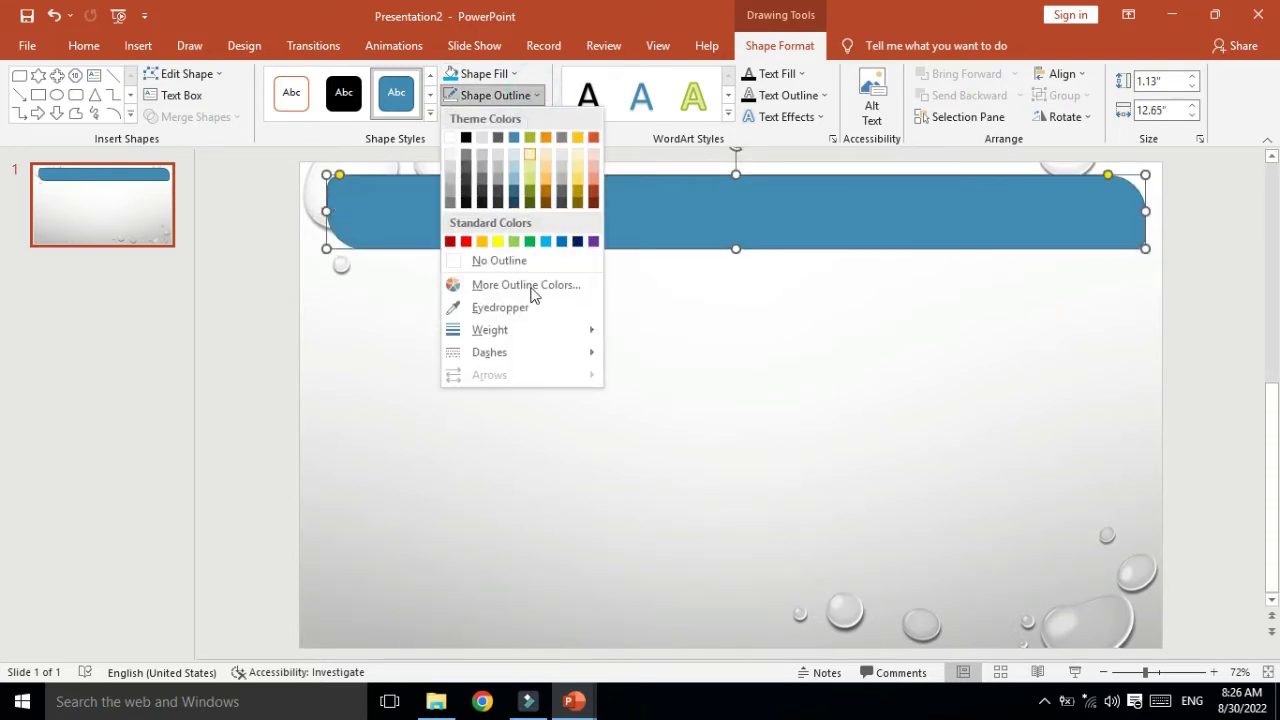
pyautogui.click(511, 262)
pyautogui.click(513, 215)
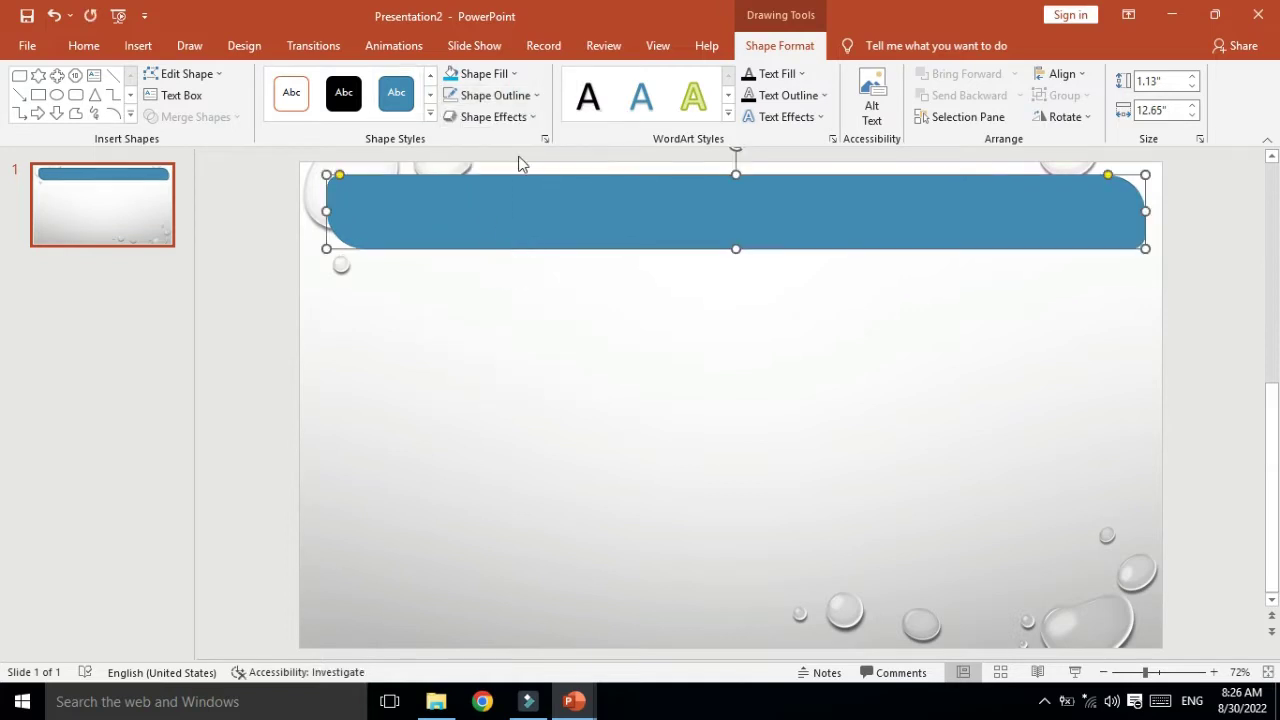
pyautogui.click(516, 76)
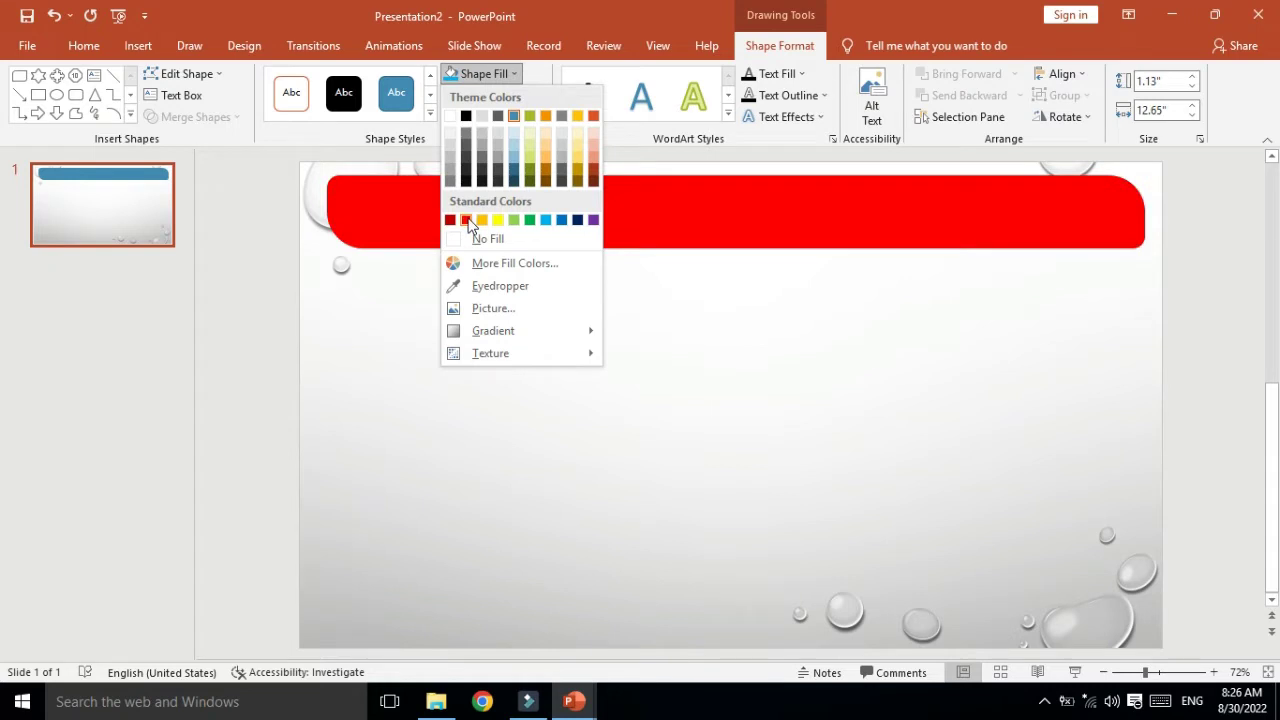
pyautogui.click(545, 148)
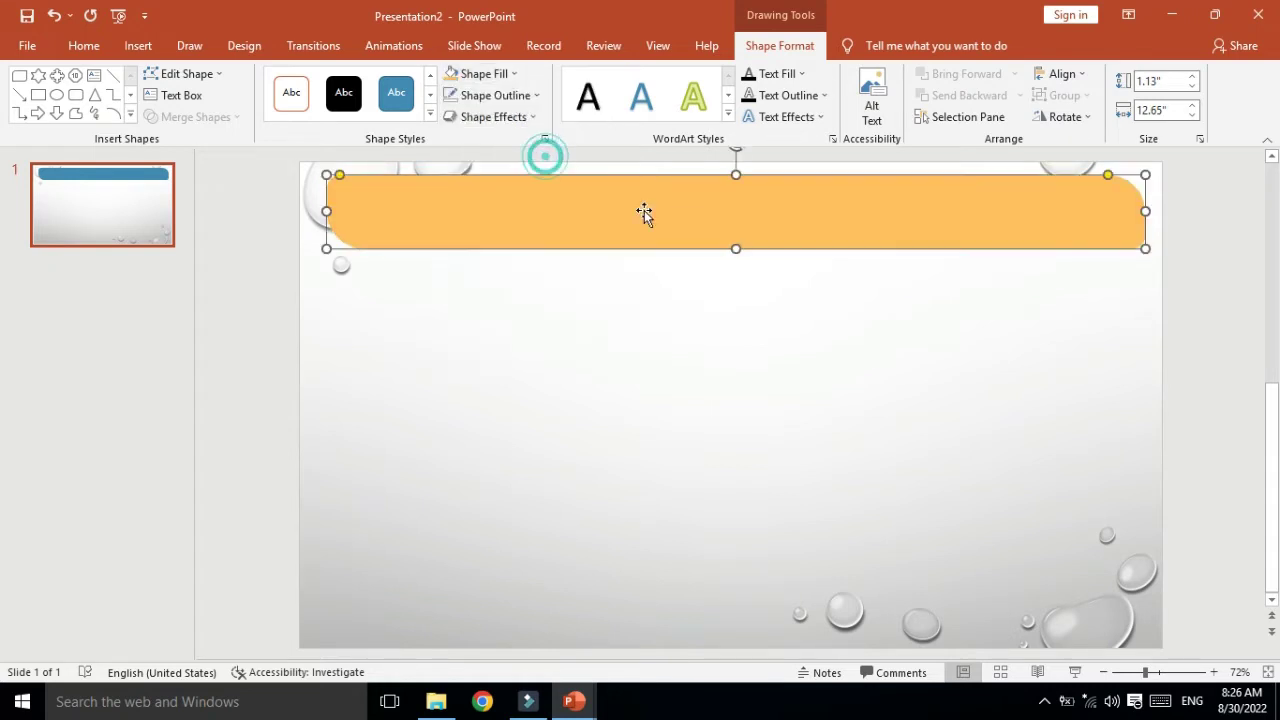
pyautogui.rightClick(717, 194)
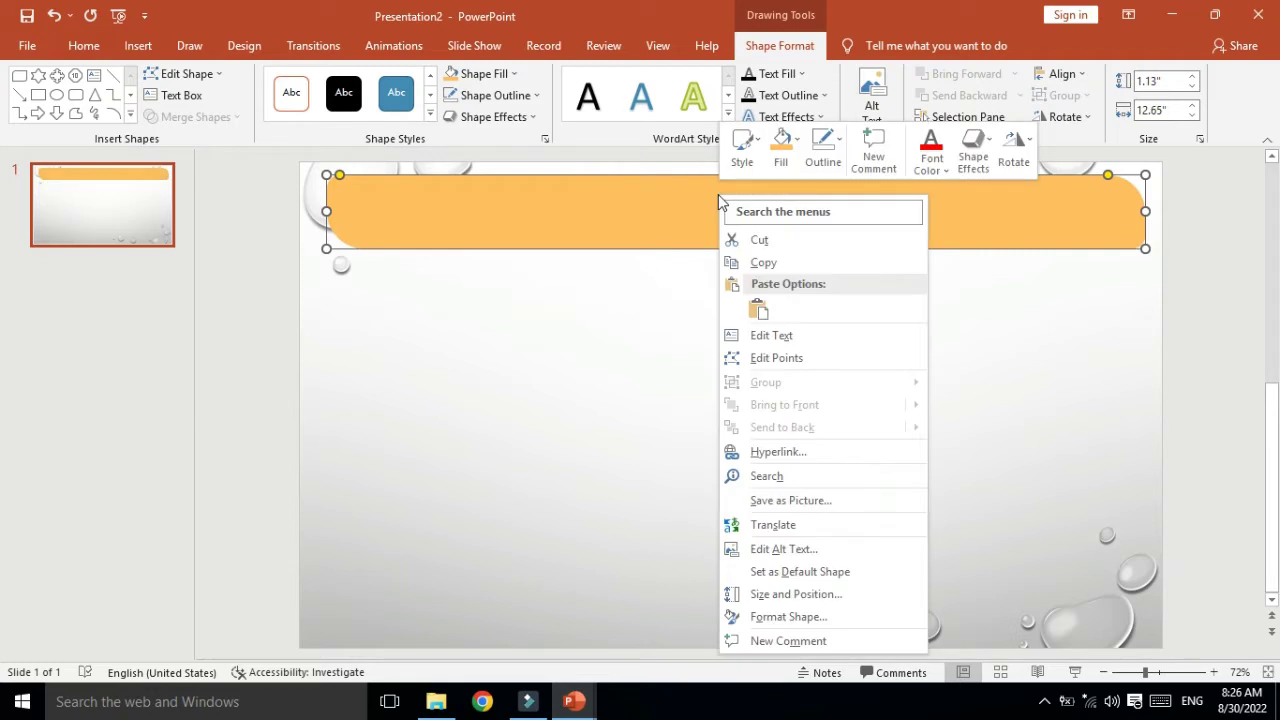
pyautogui.click(771, 336)
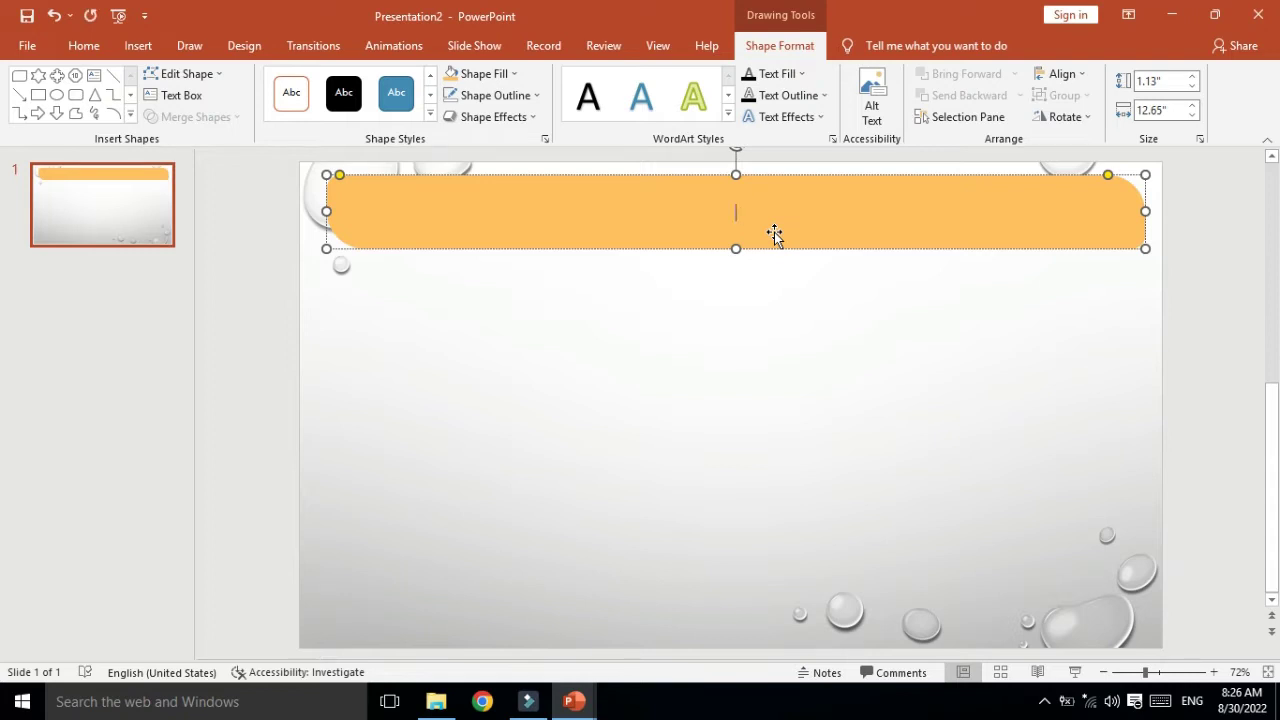
# Type 'Most important ms word question' in the banner in 48-pt Calibri and nudge it into place.
pyautogui.click(84, 46)
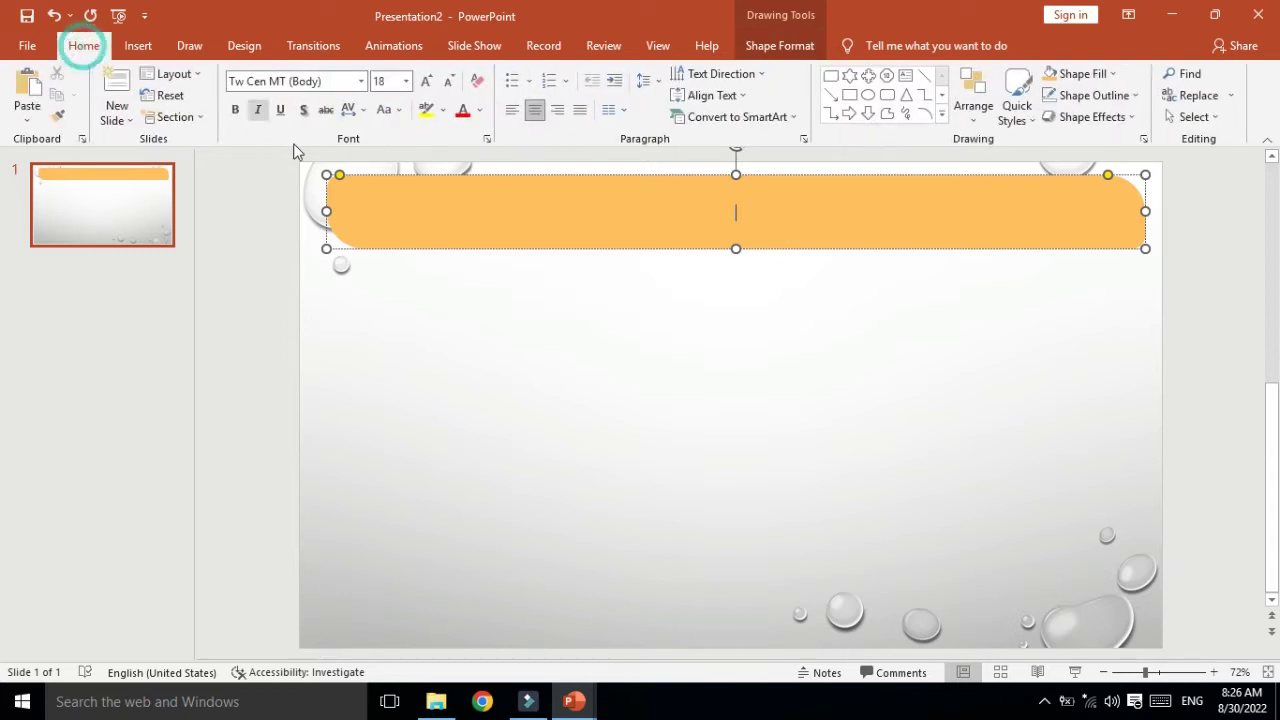
pyautogui.click(425, 81)
pyautogui.click(425, 81)
pyautogui.click(425, 81)
pyautogui.click(425, 81)
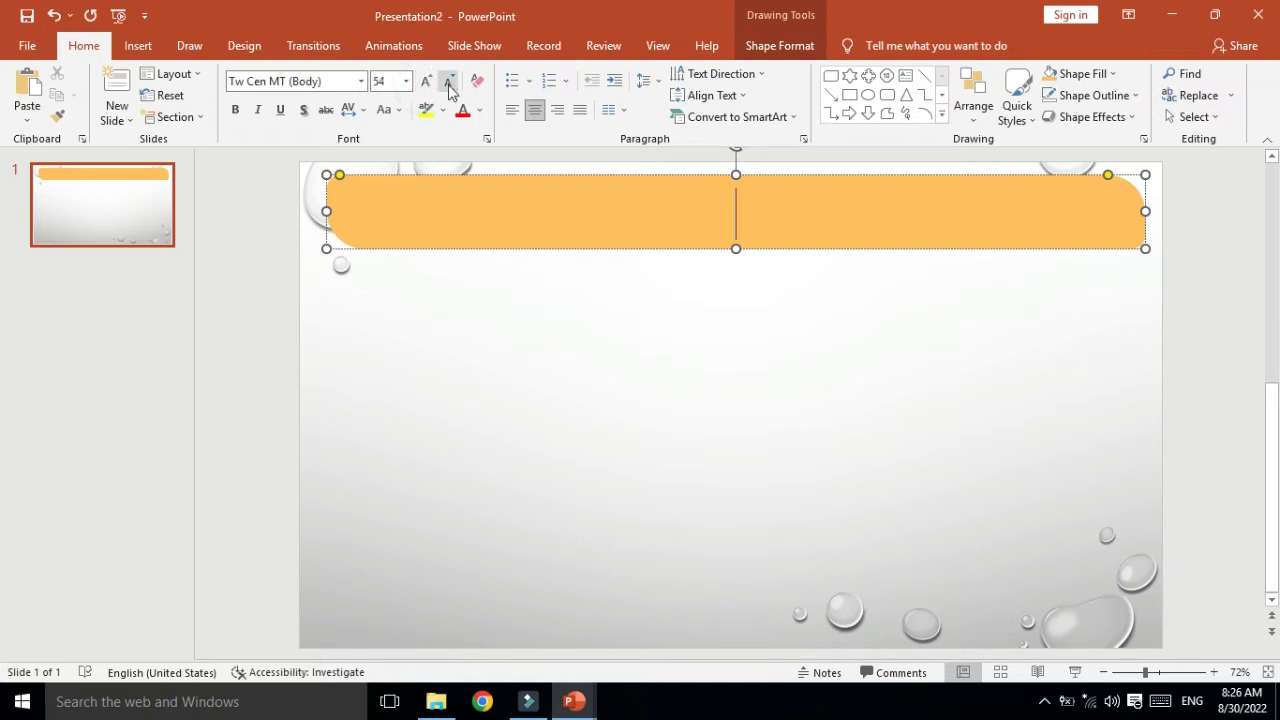
pyautogui.click(448, 84)
pyautogui.click(424, 82)
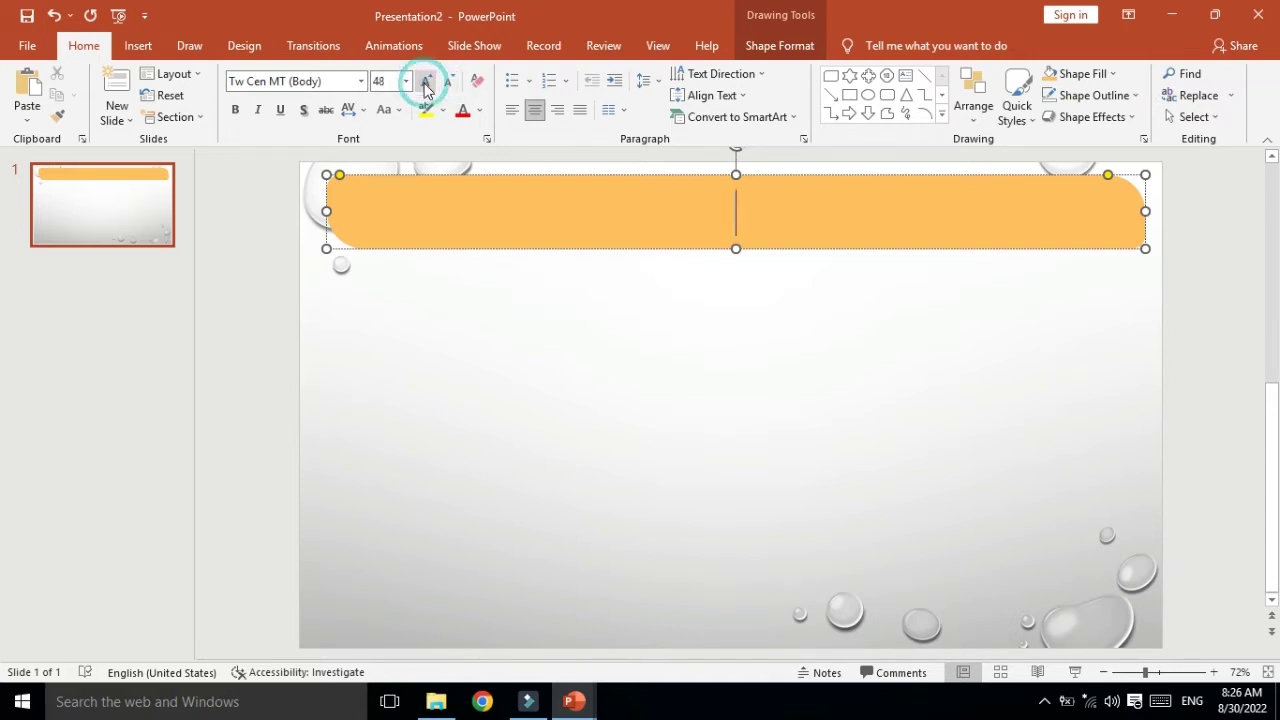
pyautogui.click(361, 81)
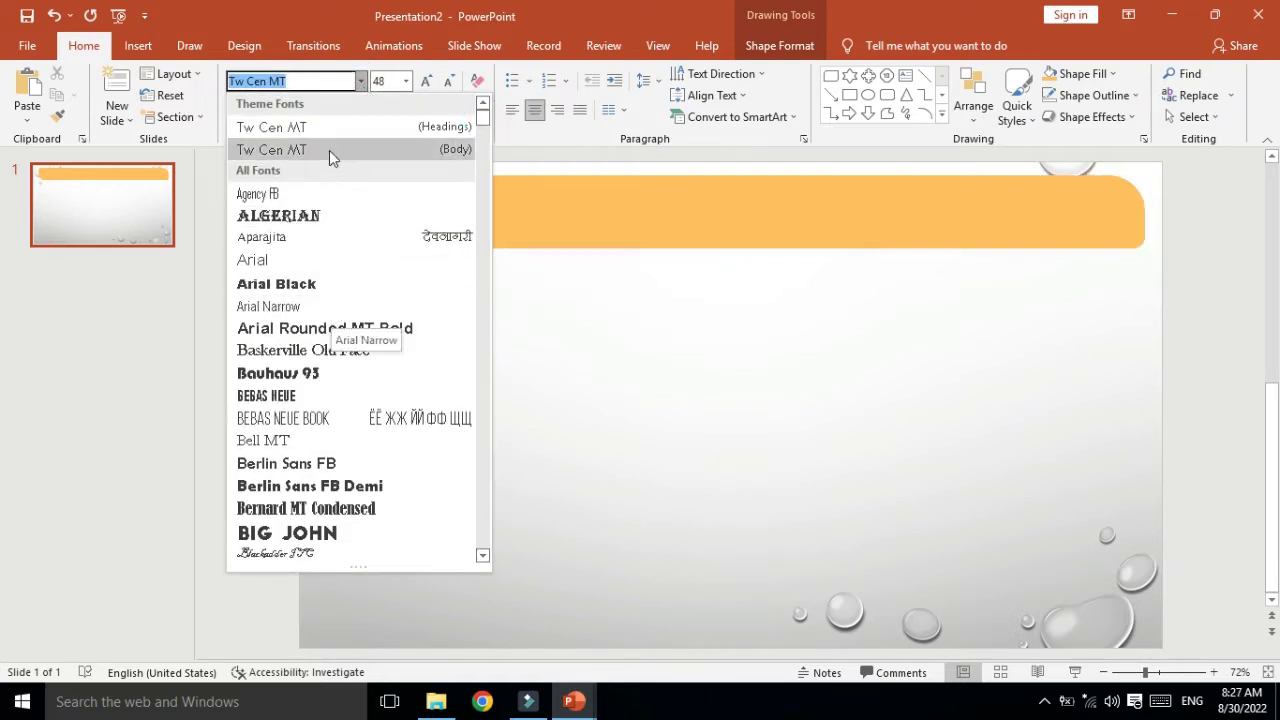
pyautogui.press('BackSpace')
pyautogui.write('Calibri')
pyautogui.press('Return')
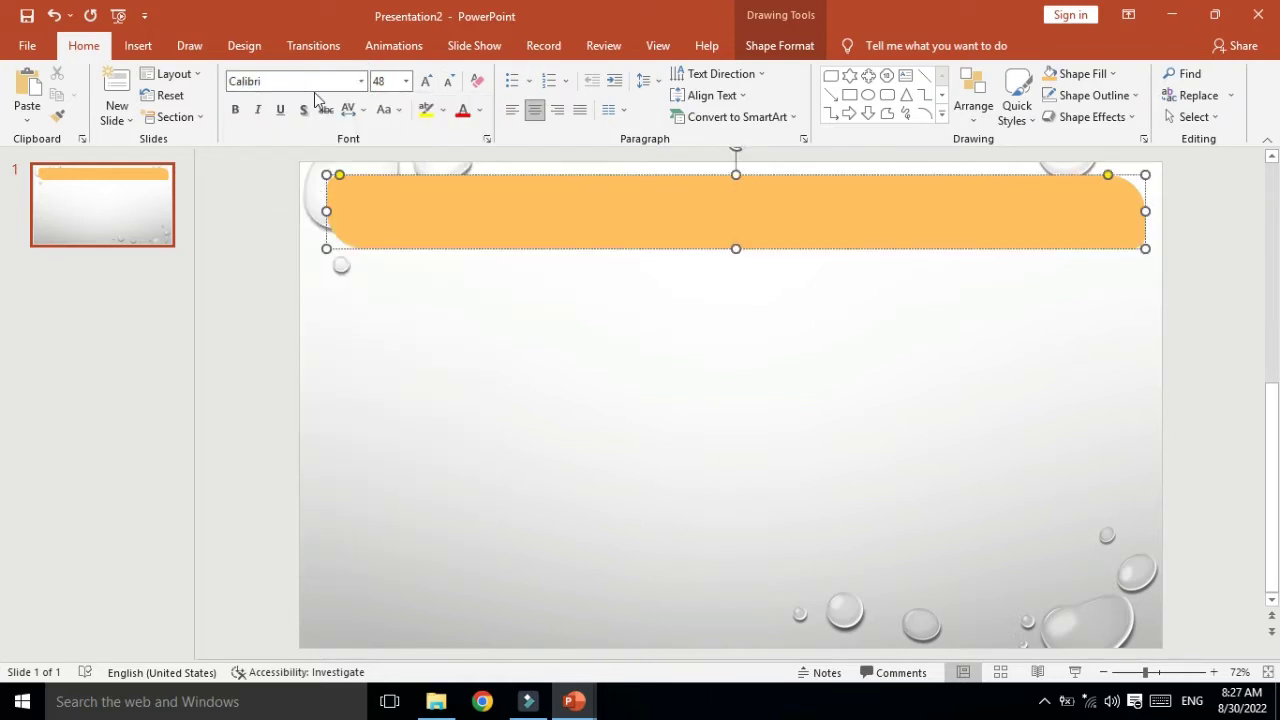
pyautogui.write('Most i')
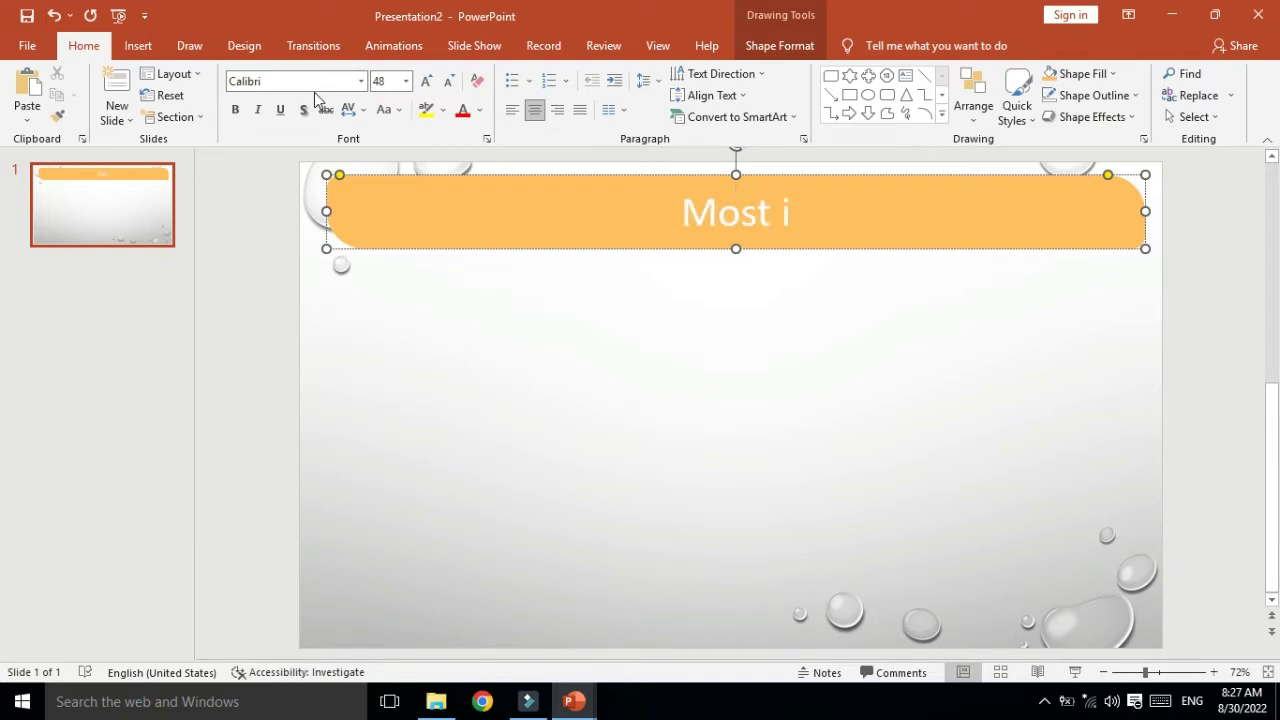
pyautogui.write('mportant ')
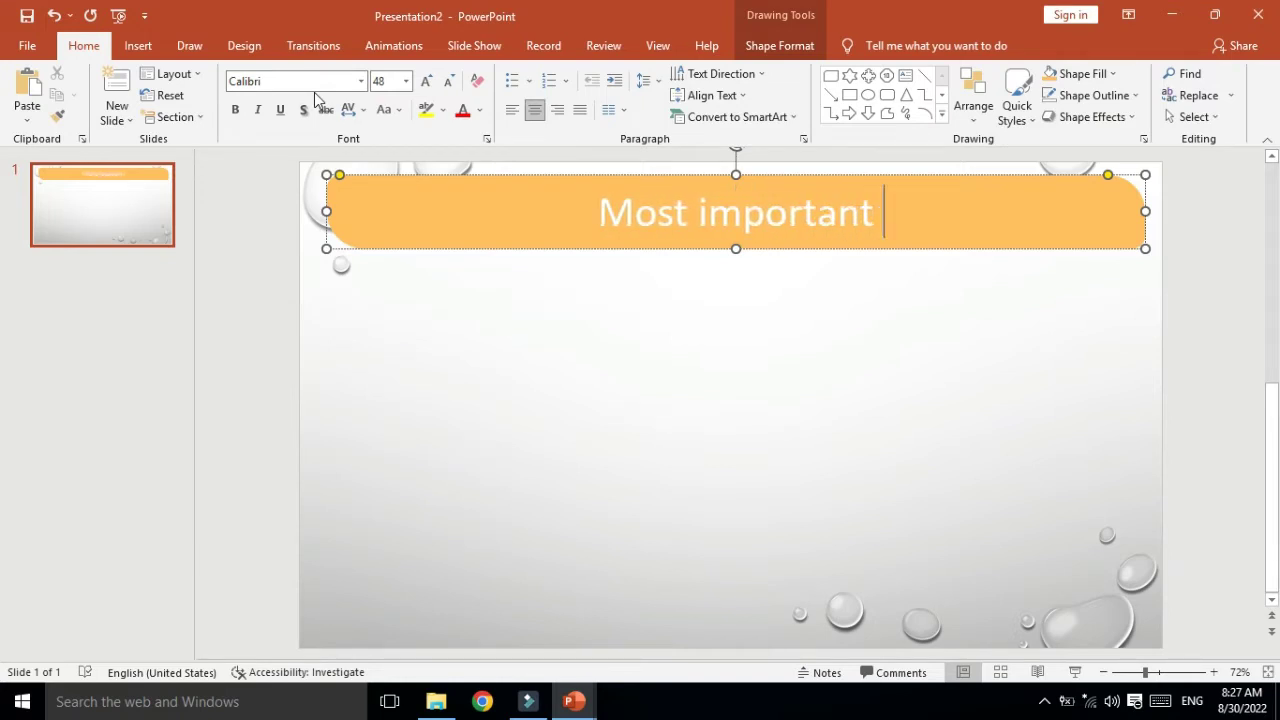
pyautogui.write('ms word que')
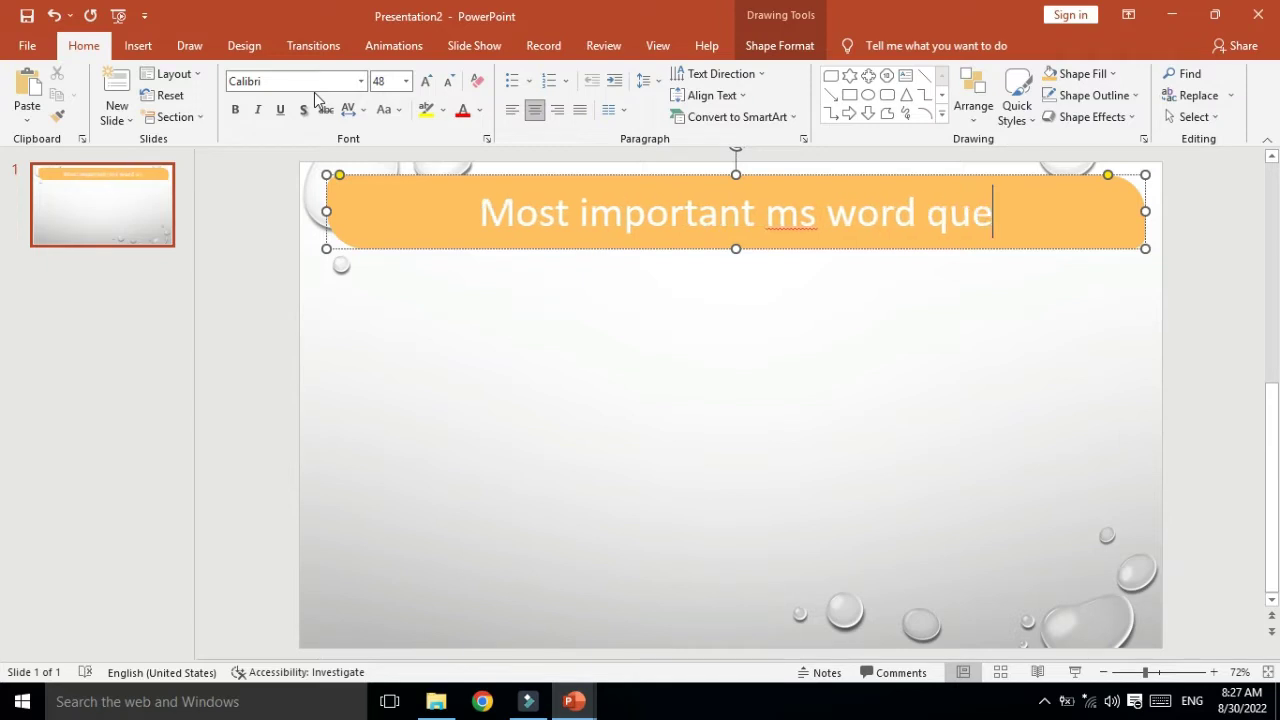
pyautogui.write('stion')
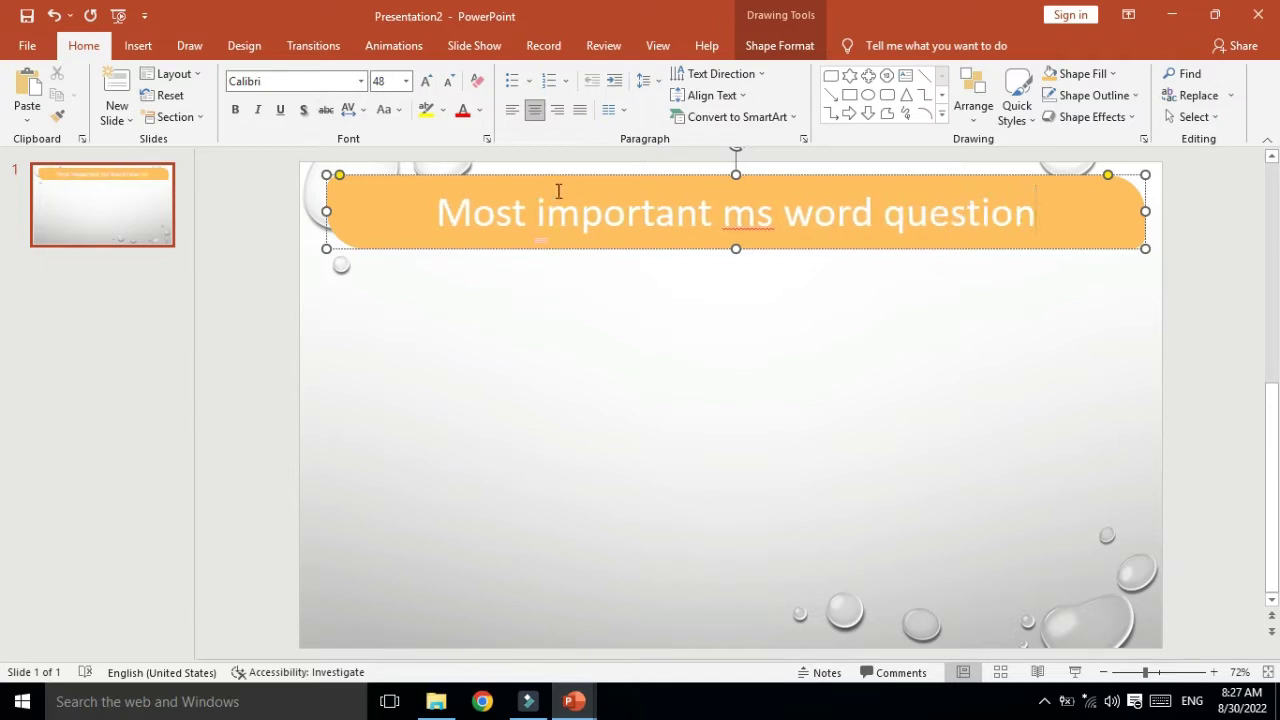
pyautogui.moveTo(791, 248); pyautogui.dragTo(786, 242)
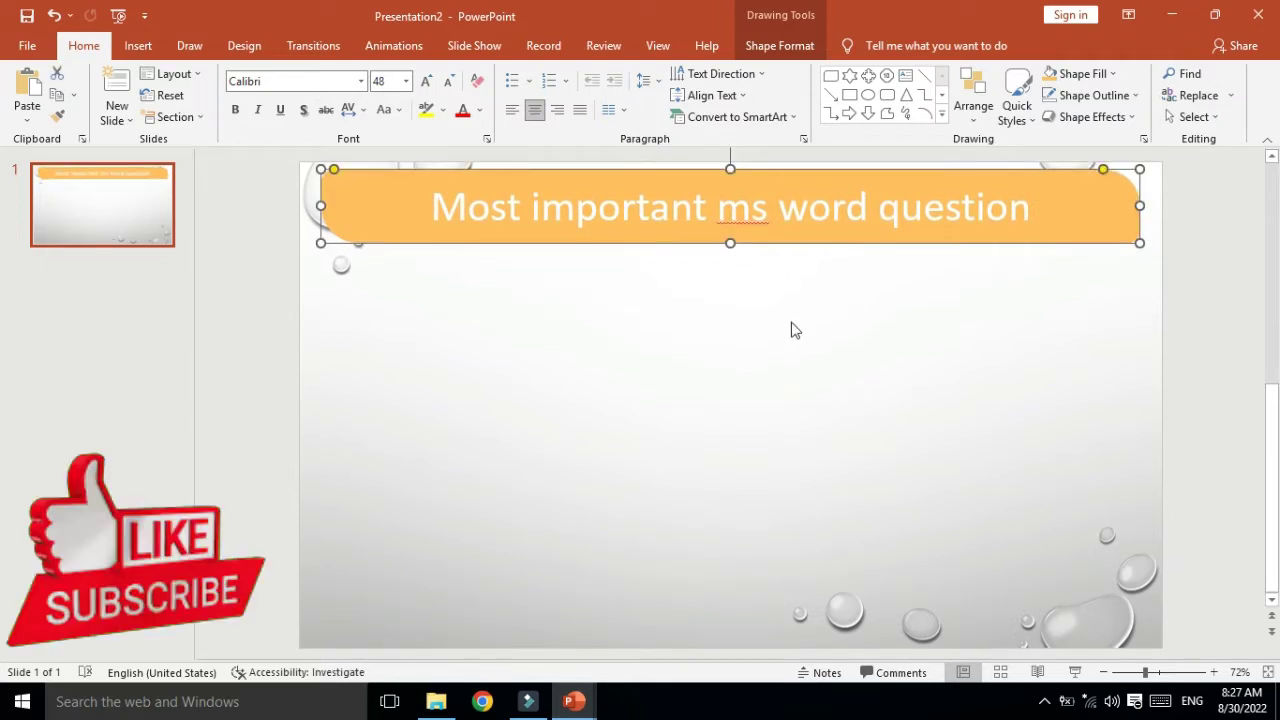
# Toggle selection of the title banner, then open the Insert Shapes gallery.
pyautogui.click(337, 174)
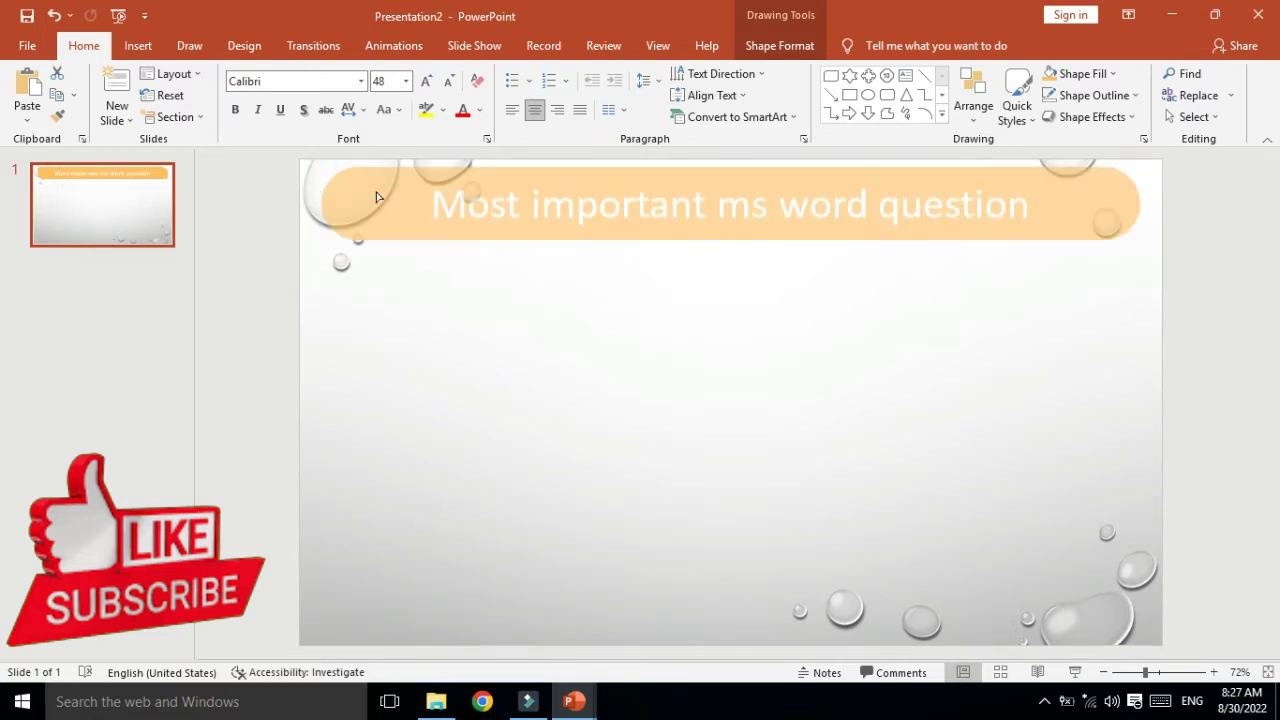
pyautogui.click(316, 186)
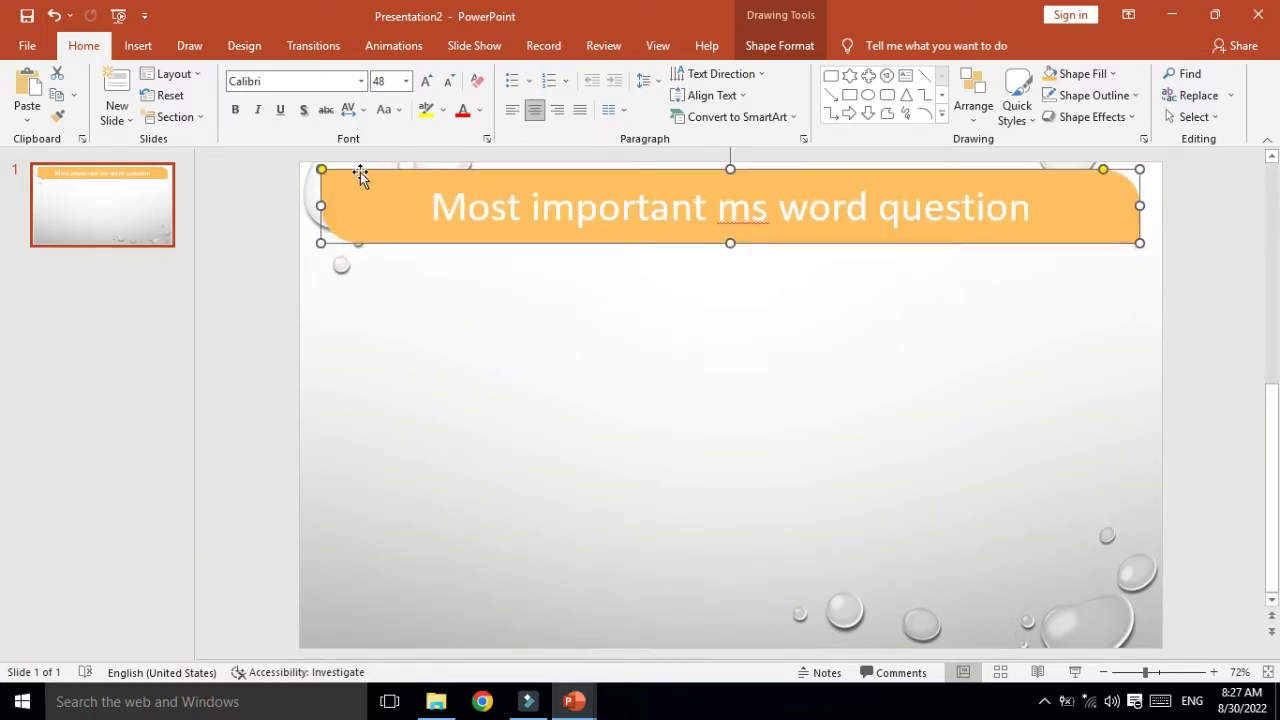
pyautogui.click(335, 172)
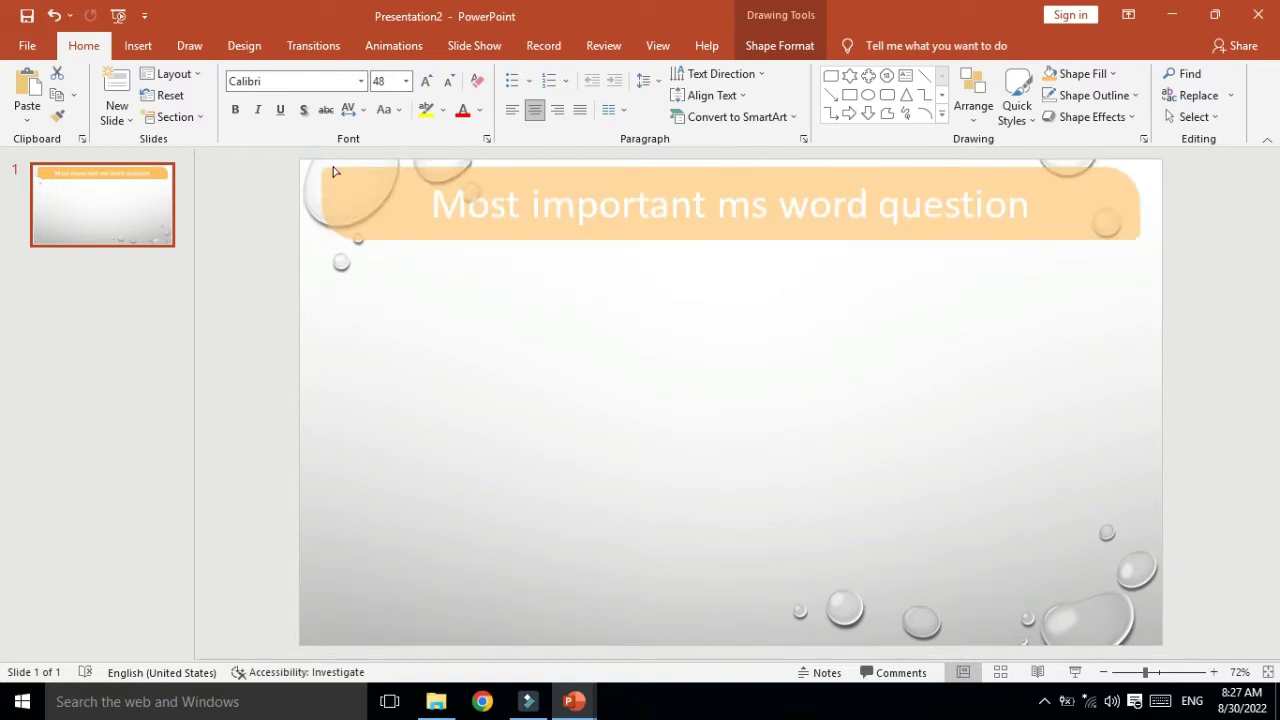
pyautogui.click(340, 174)
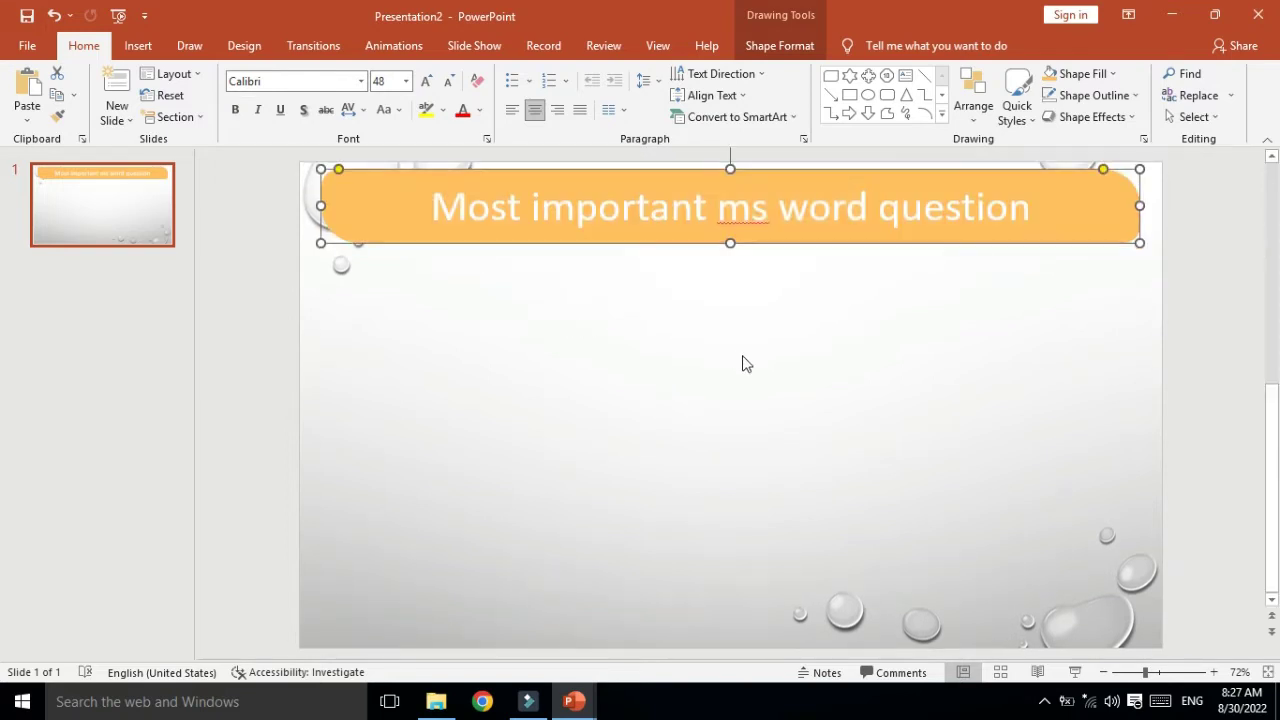
pyautogui.click(771, 280)
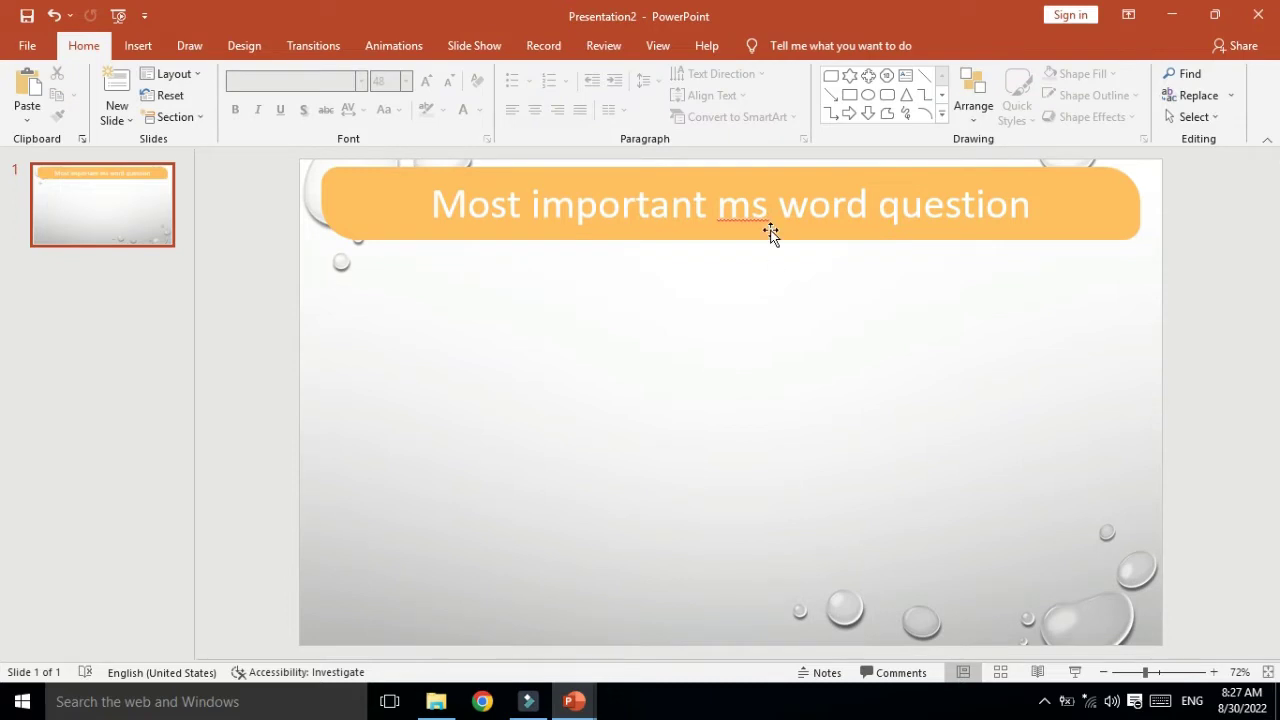
pyautogui.click(138, 46)
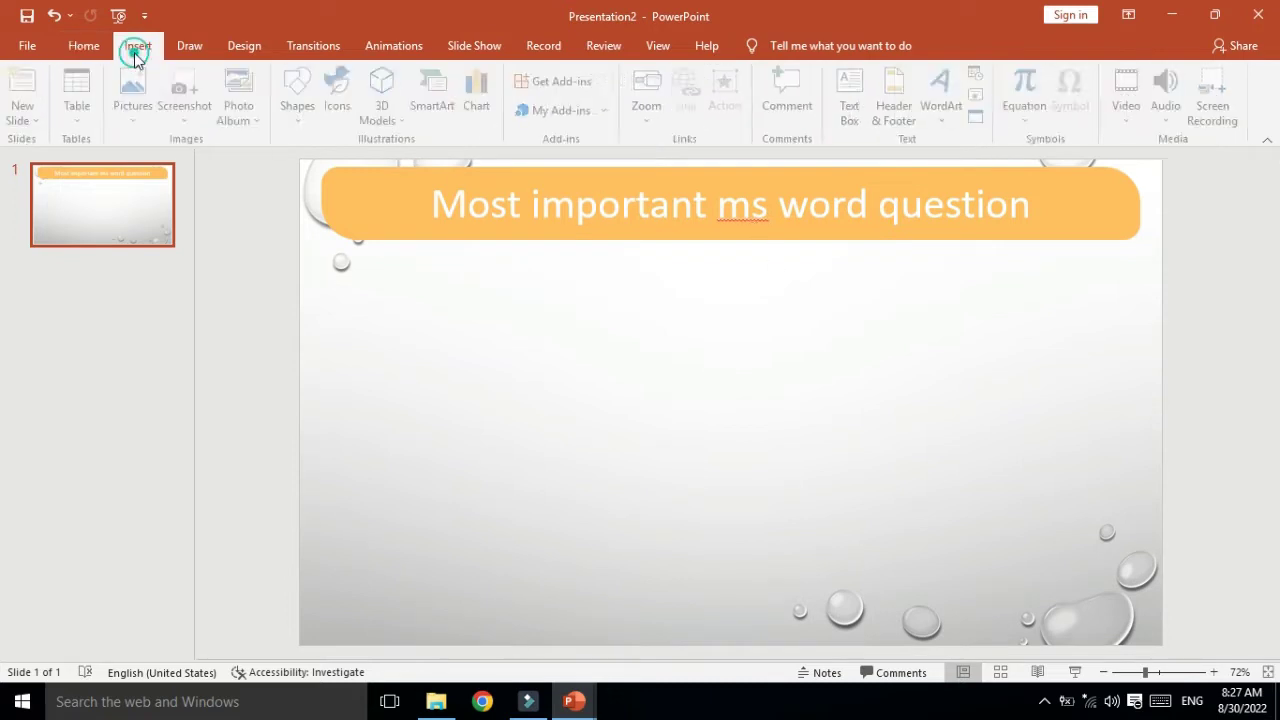
pyautogui.click(302, 108)
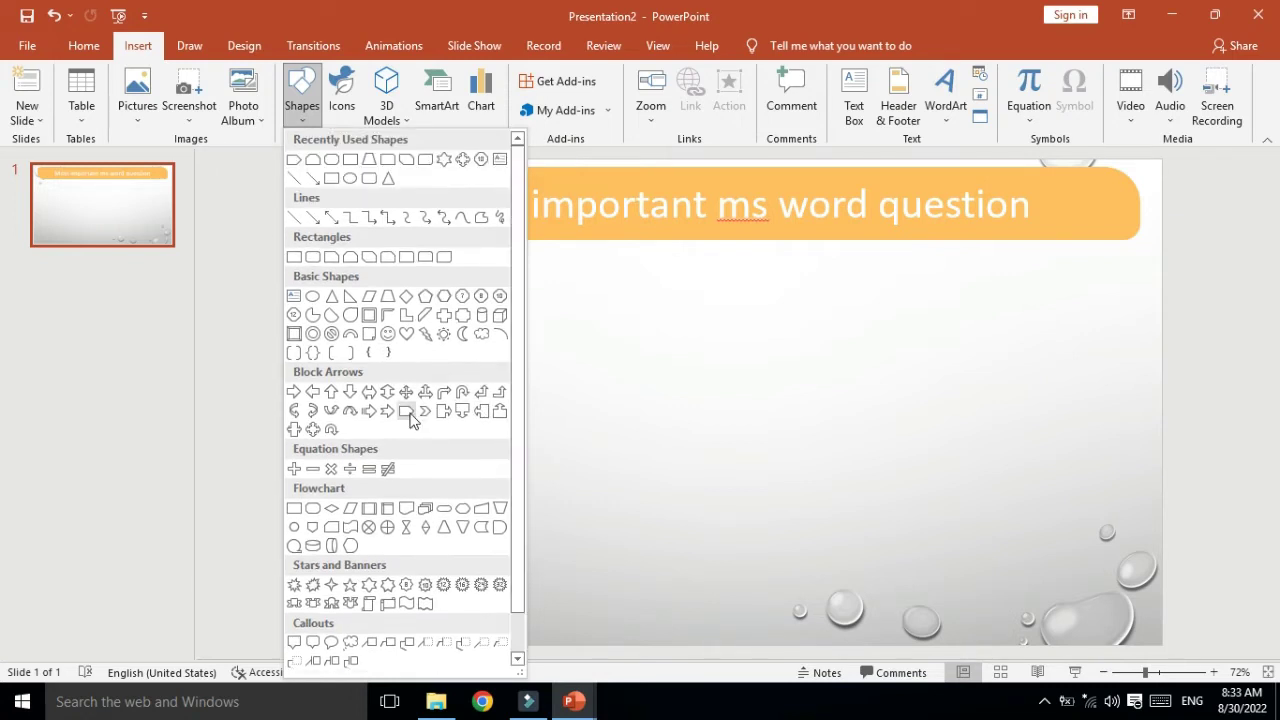
# Draw a pentagon block arrow below the title and stretch it across the slide.
pyautogui.click(407, 412)
pyautogui.moveTo(451, 313); pyautogui.dragTo(744, 379)
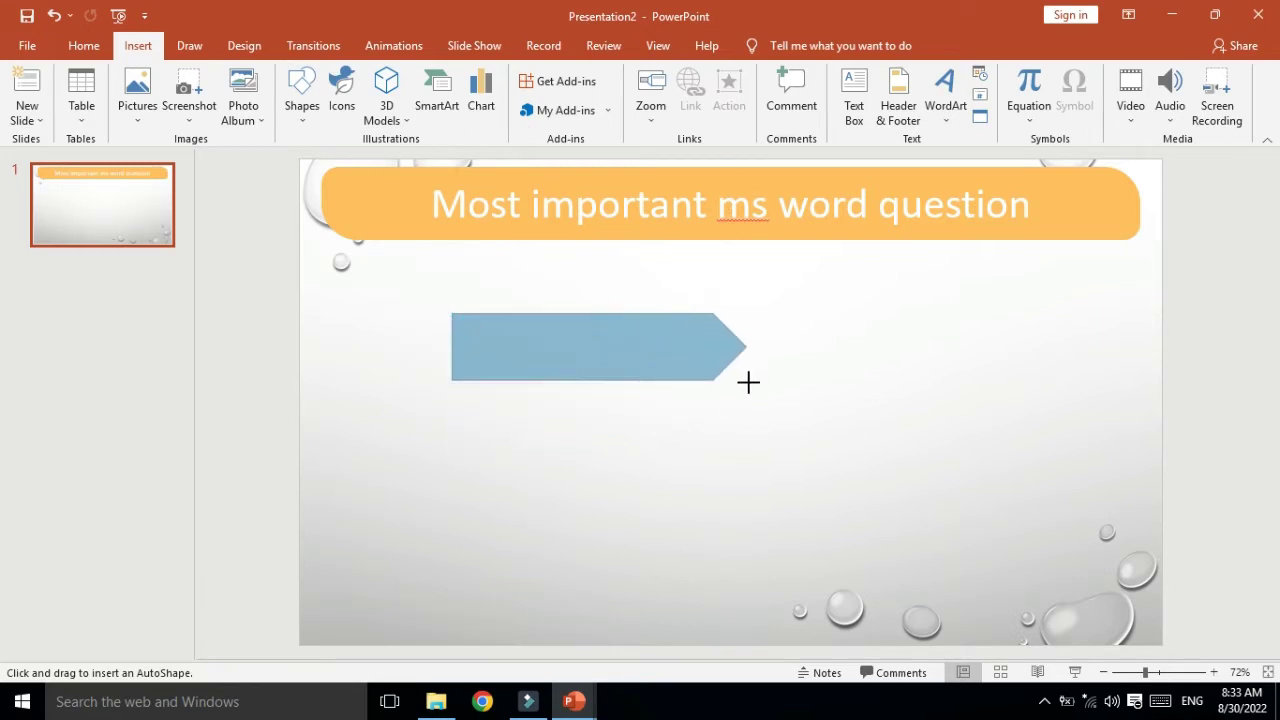
pyautogui.moveTo(744, 379)
pyautogui.mouseDown()
pyautogui.moveTo(1007, 408)
pyautogui.moveTo(1146, 391)
pyautogui.mouseUp()
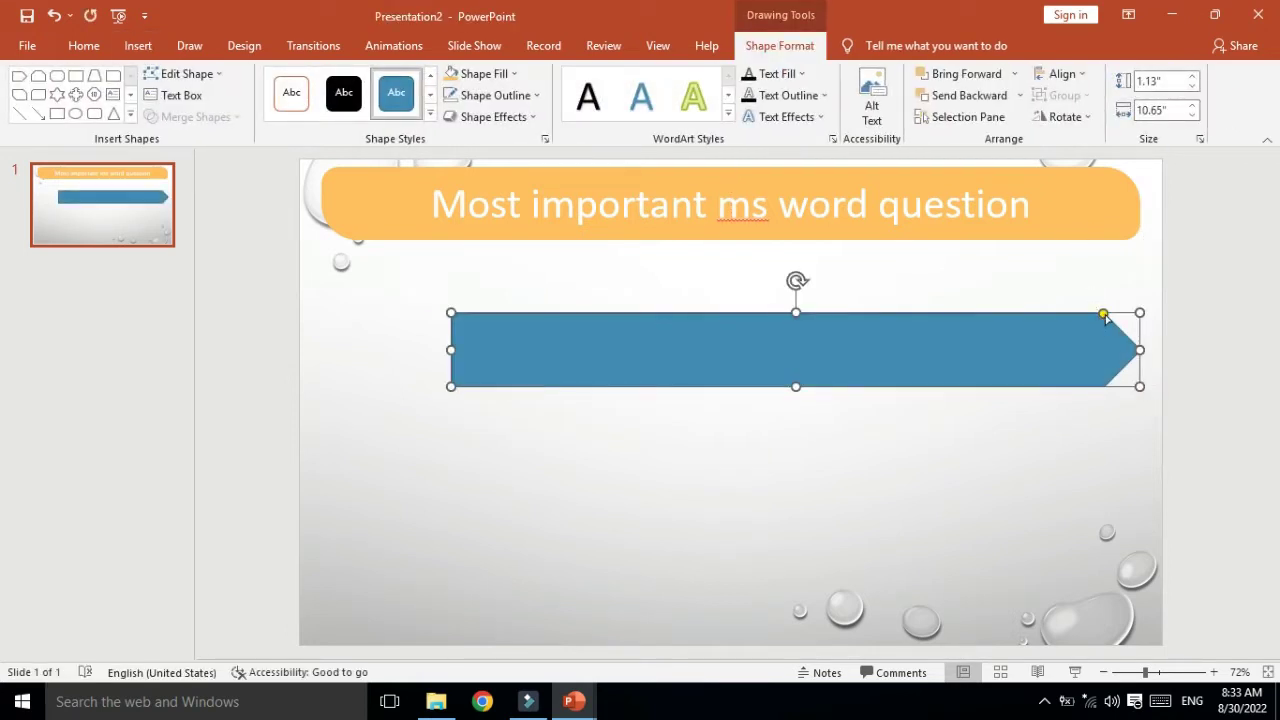
pyautogui.moveTo(1105, 317); pyautogui.dragTo(1092, 318)
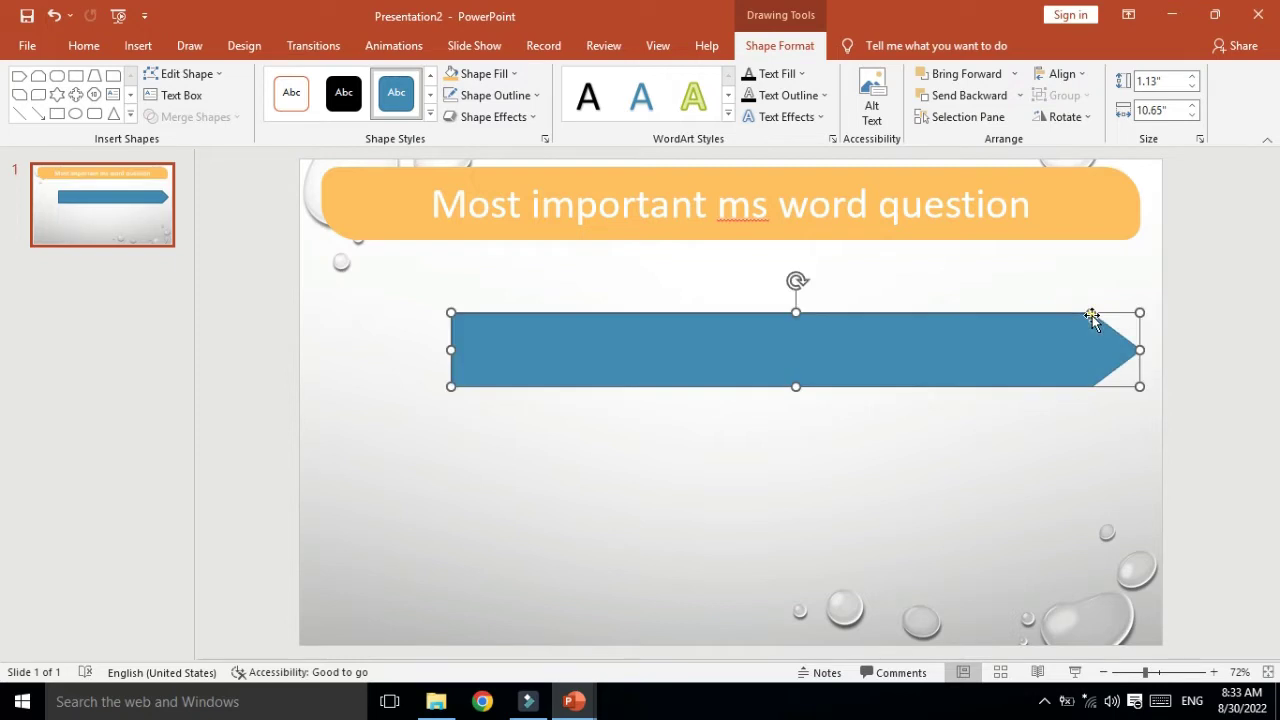
# Flip the arrow horizontally to point left and extend it to about 11.34 inches wide.
pyautogui.click(1068, 117)
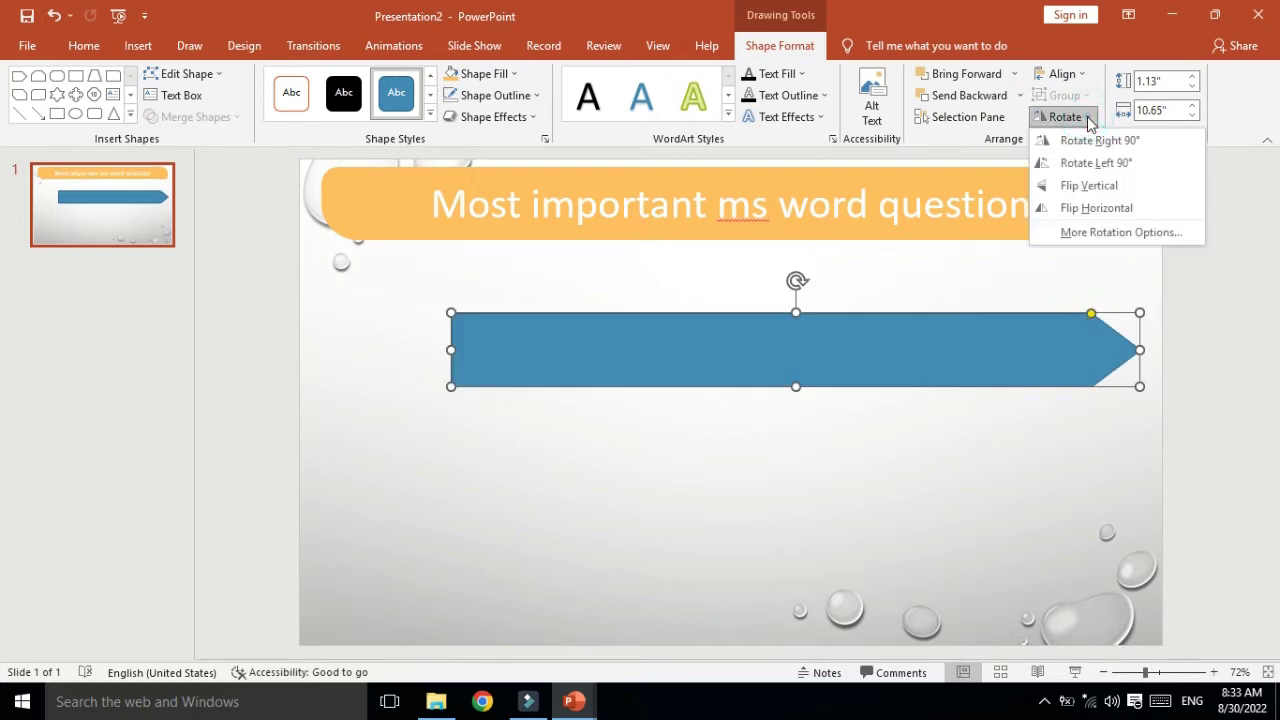
pyautogui.click(1082, 186)
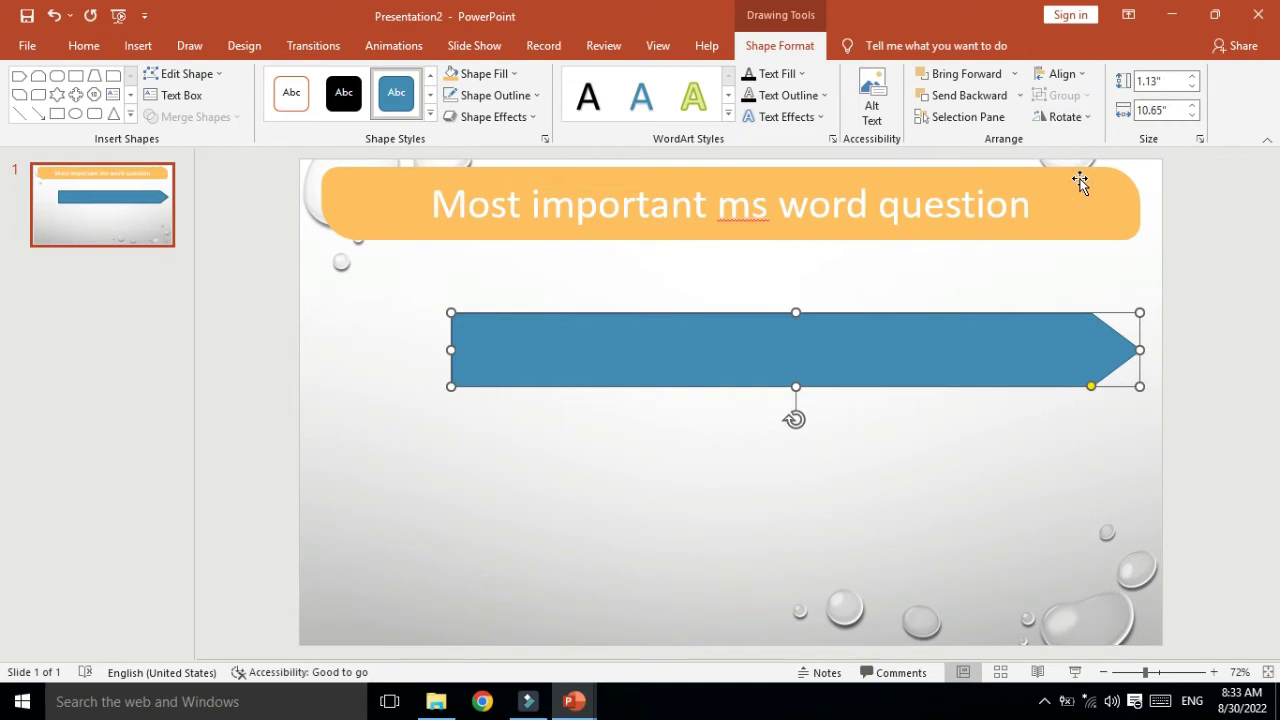
pyautogui.hotkey('ctrl', 'z')
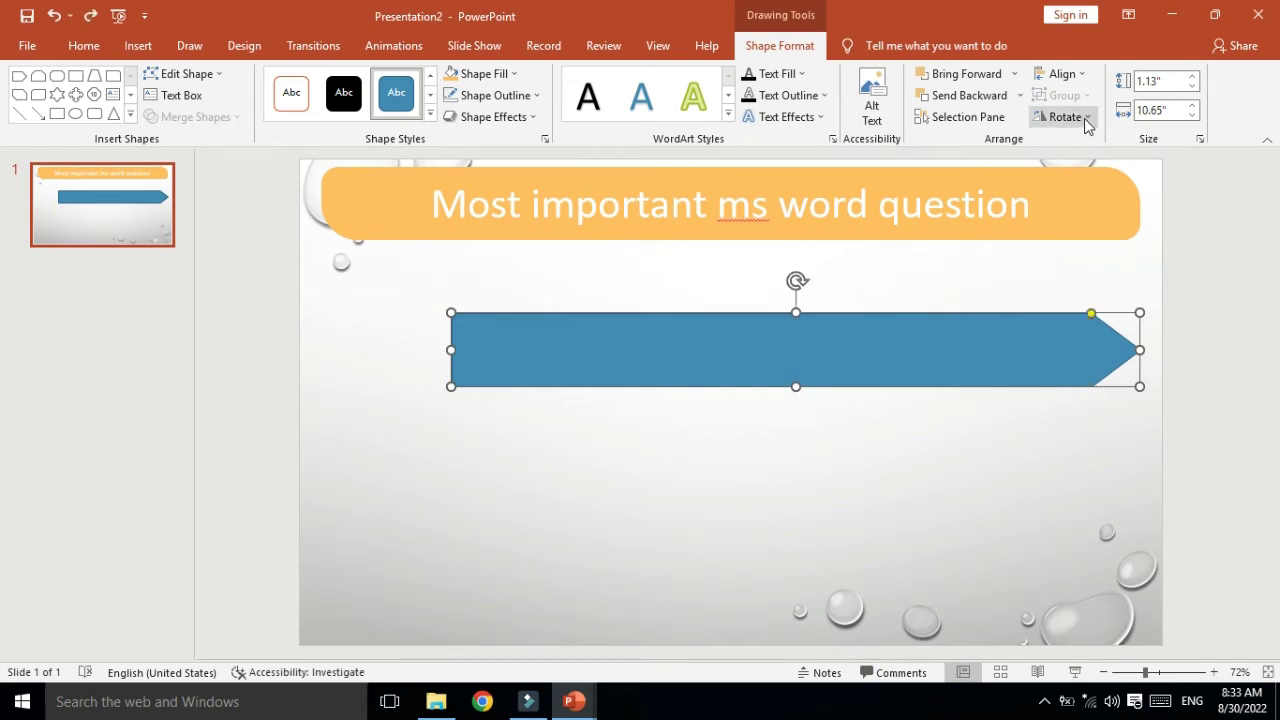
pyautogui.click(1087, 119)
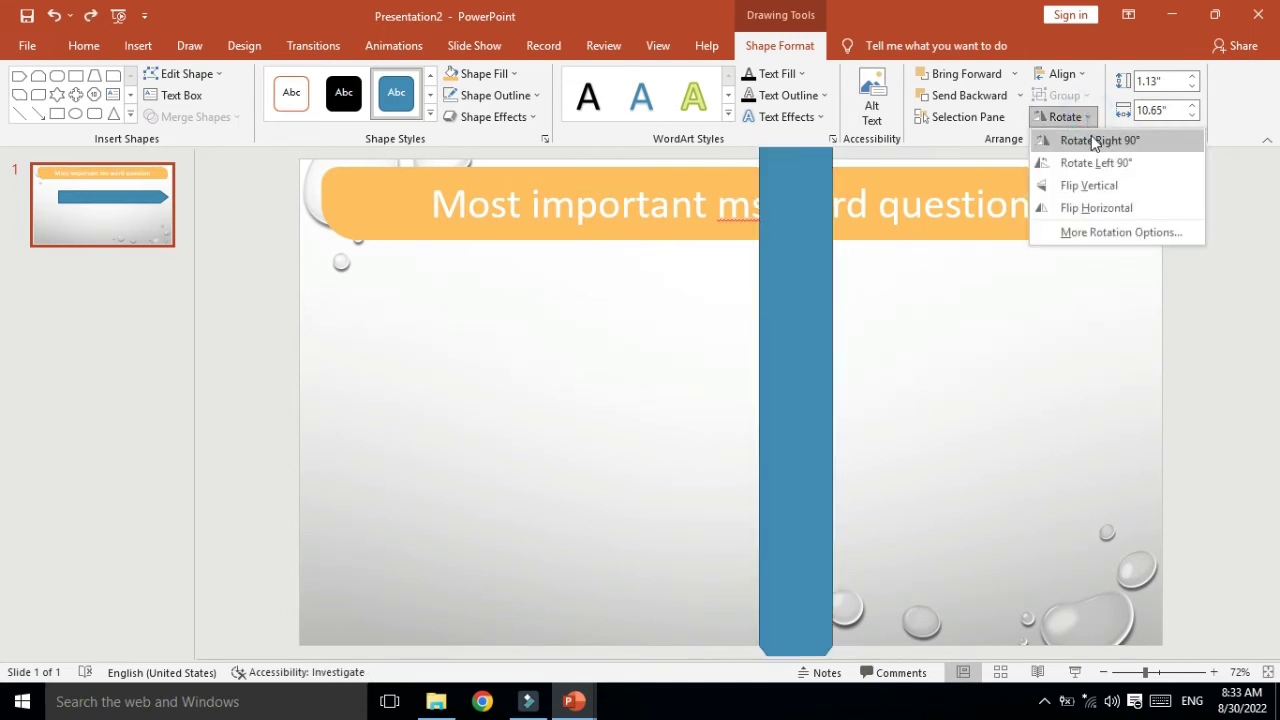
pyautogui.click(1098, 210)
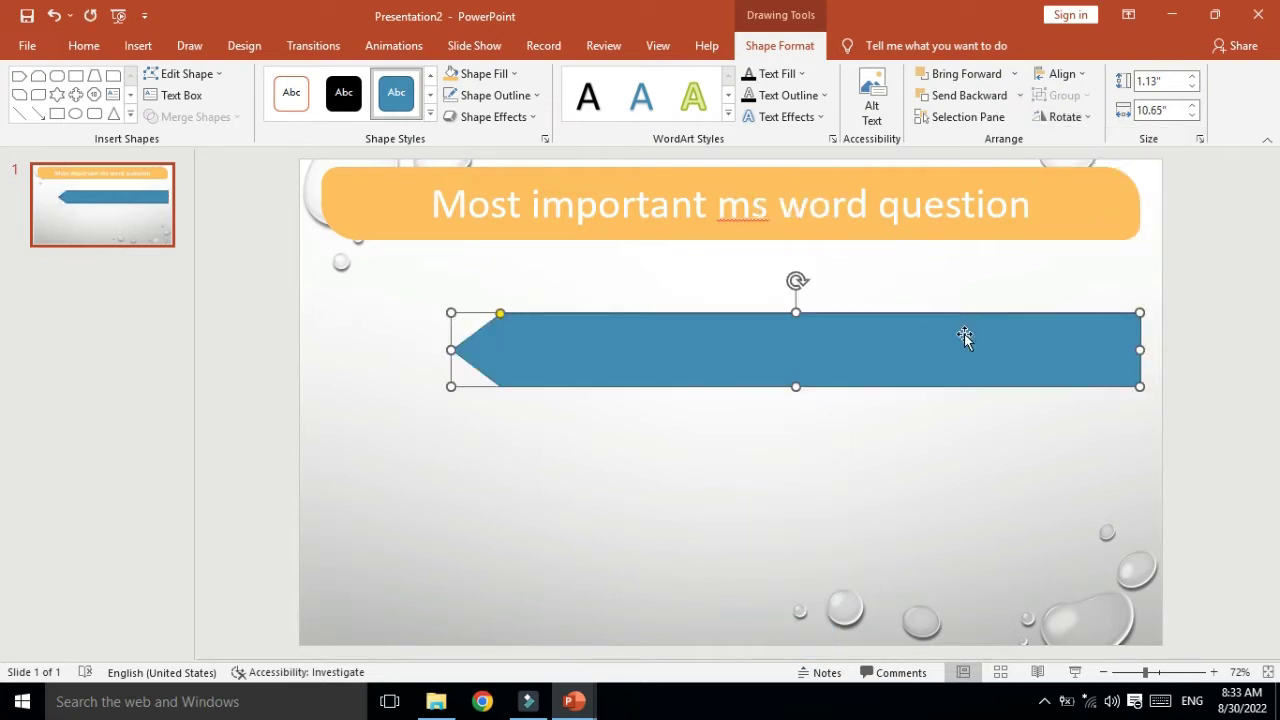
pyautogui.moveTo(964, 347); pyautogui.dragTo(963, 366)
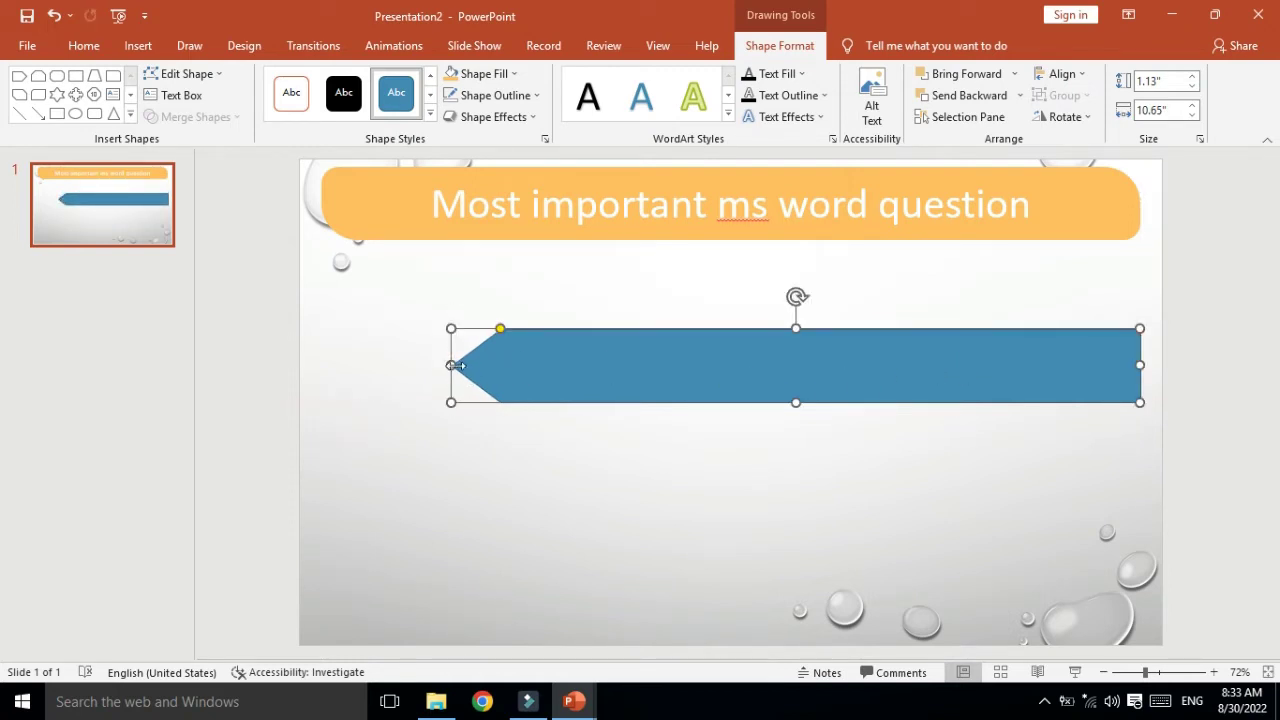
pyautogui.moveTo(451, 365); pyautogui.dragTo(406, 364)
pyautogui.moveTo(842, 388); pyautogui.dragTo(845, 375)
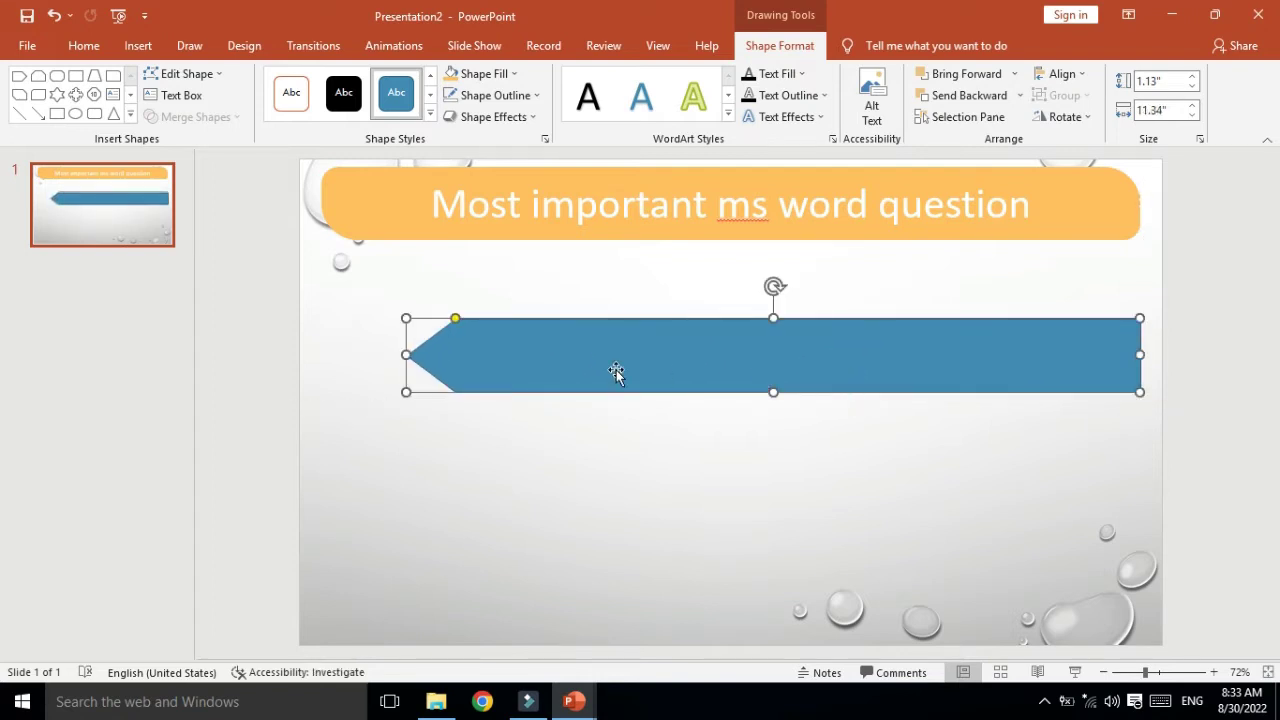
pyautogui.click(354, 363)
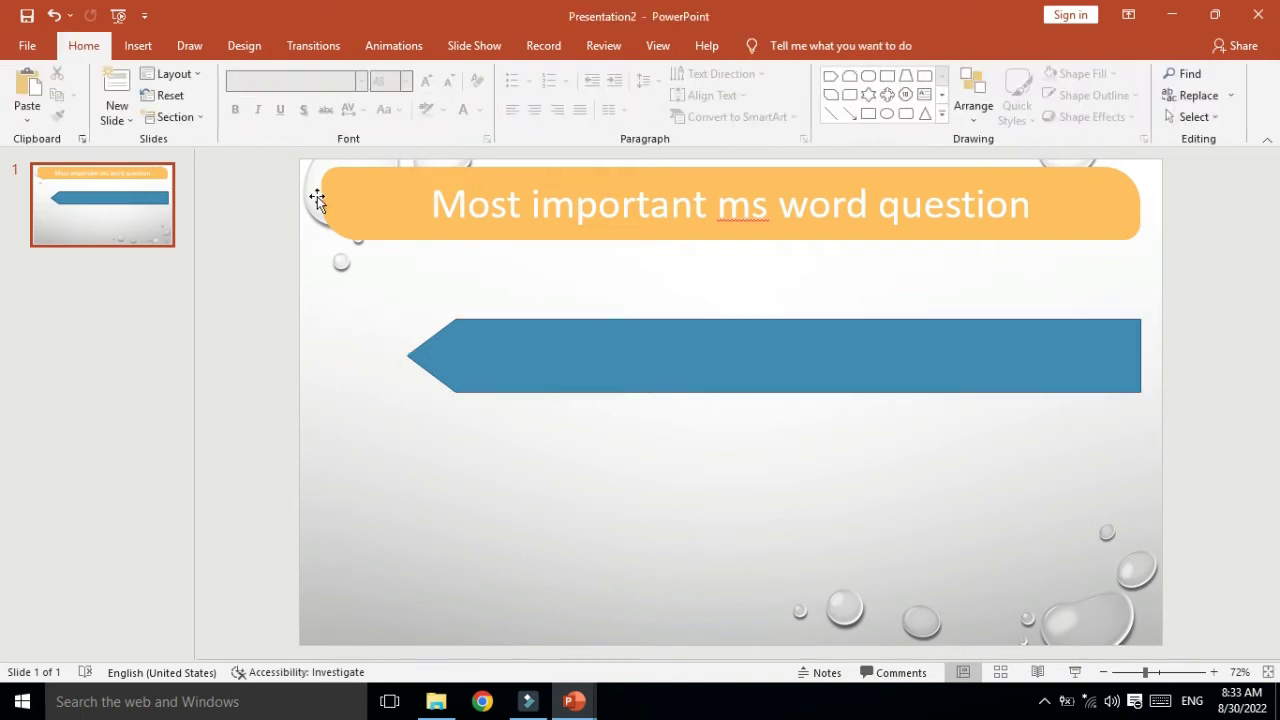
# Draw an oval at the arrow's left tip and size it into a 1.45-inch circle.
pyautogui.click(139, 46)
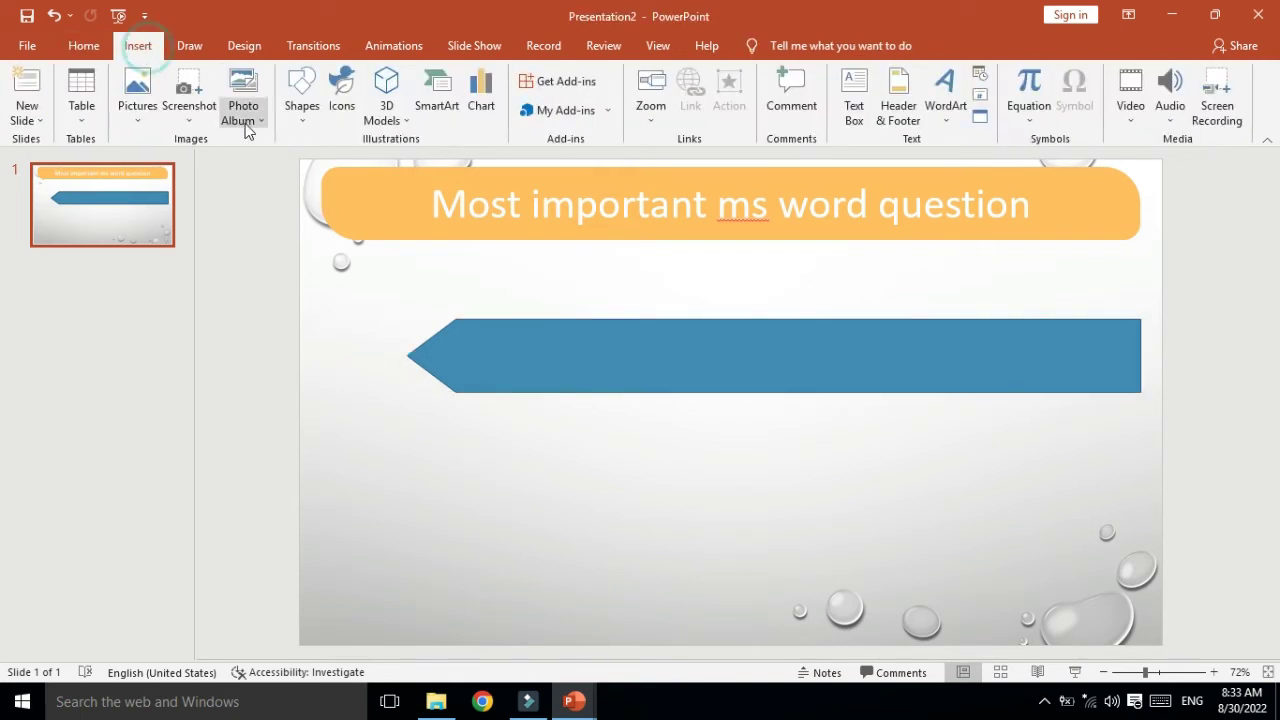
pyautogui.click(297, 120)
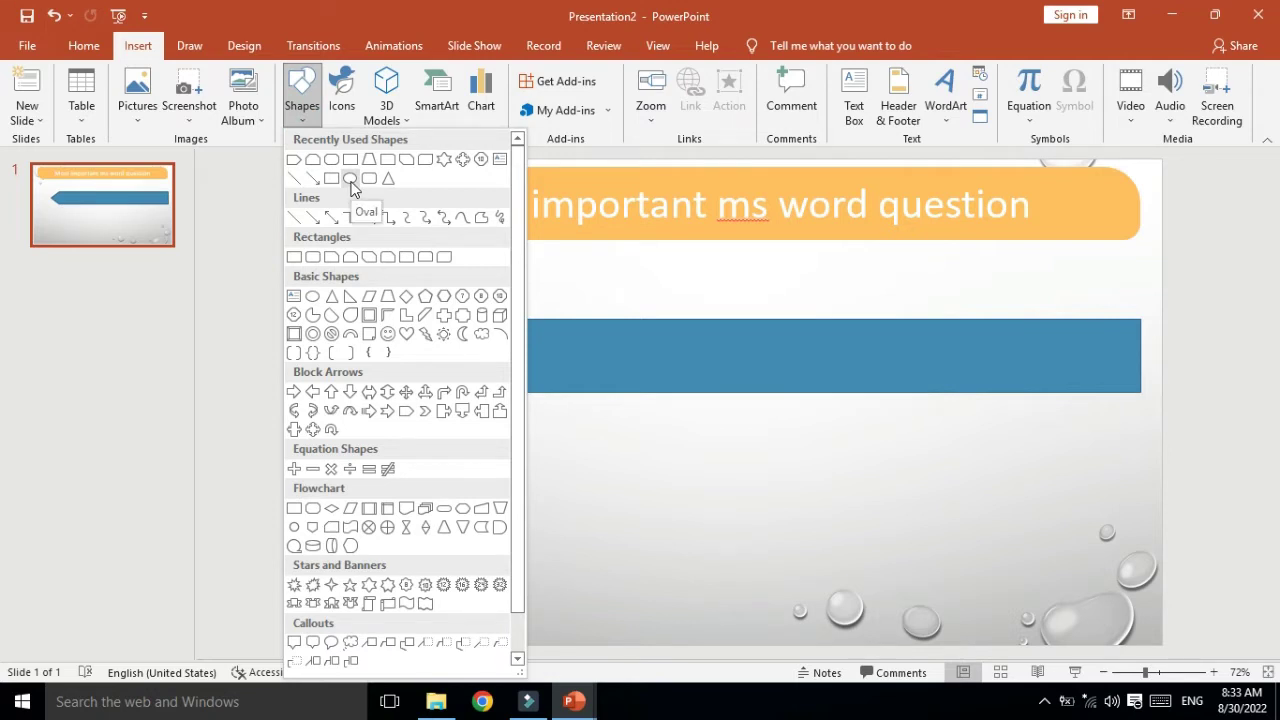
pyautogui.click(351, 180)
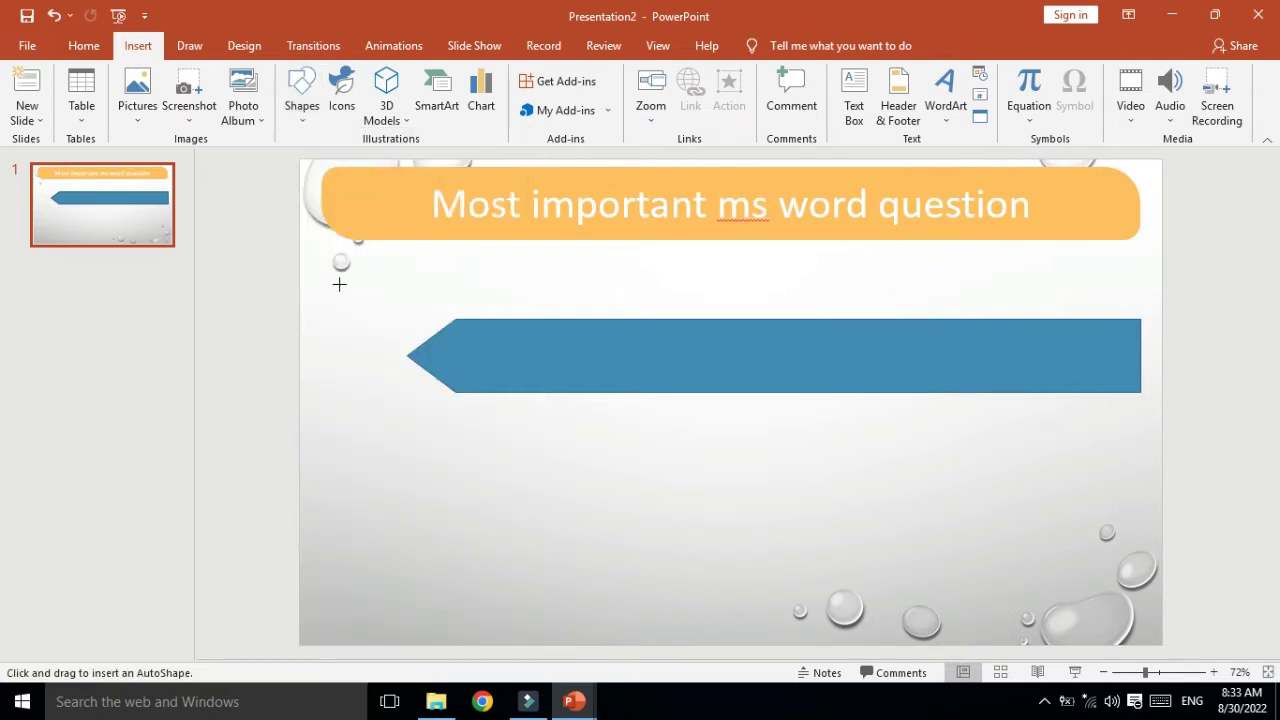
pyautogui.moveTo(339, 284); pyautogui.dragTo(461, 398)
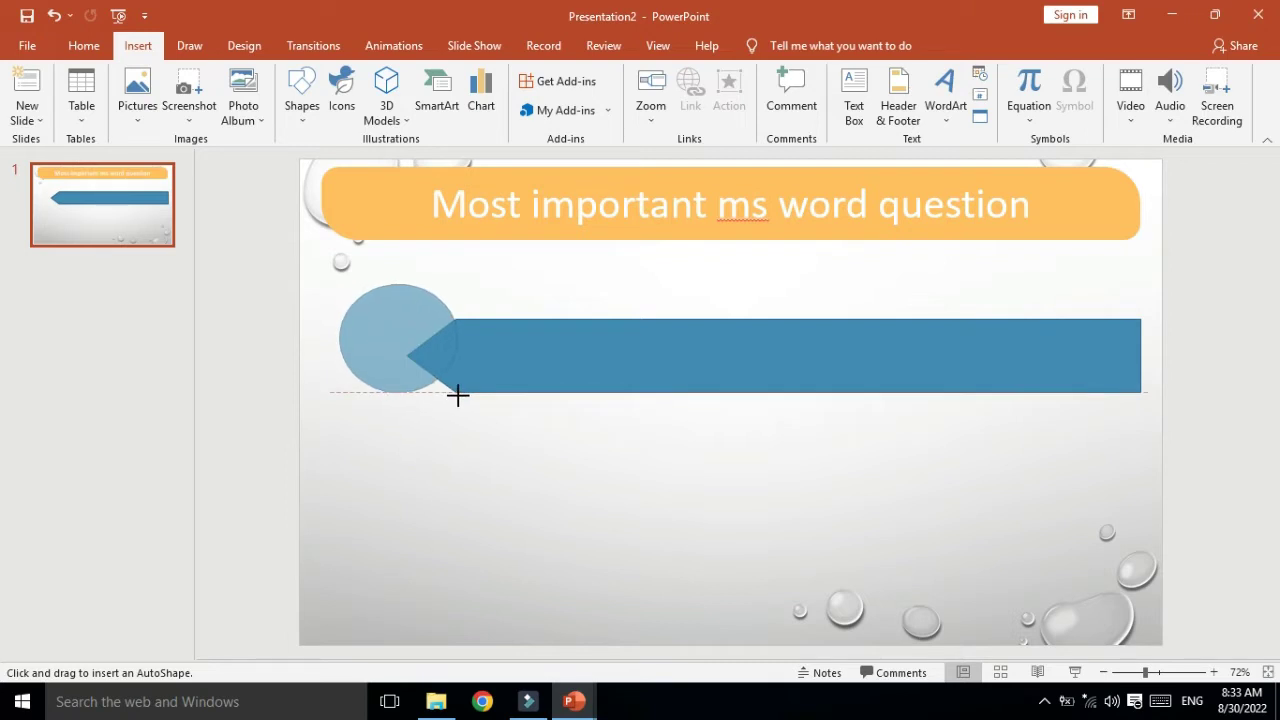
pyautogui.moveTo(428, 349); pyautogui.dragTo(377, 366)
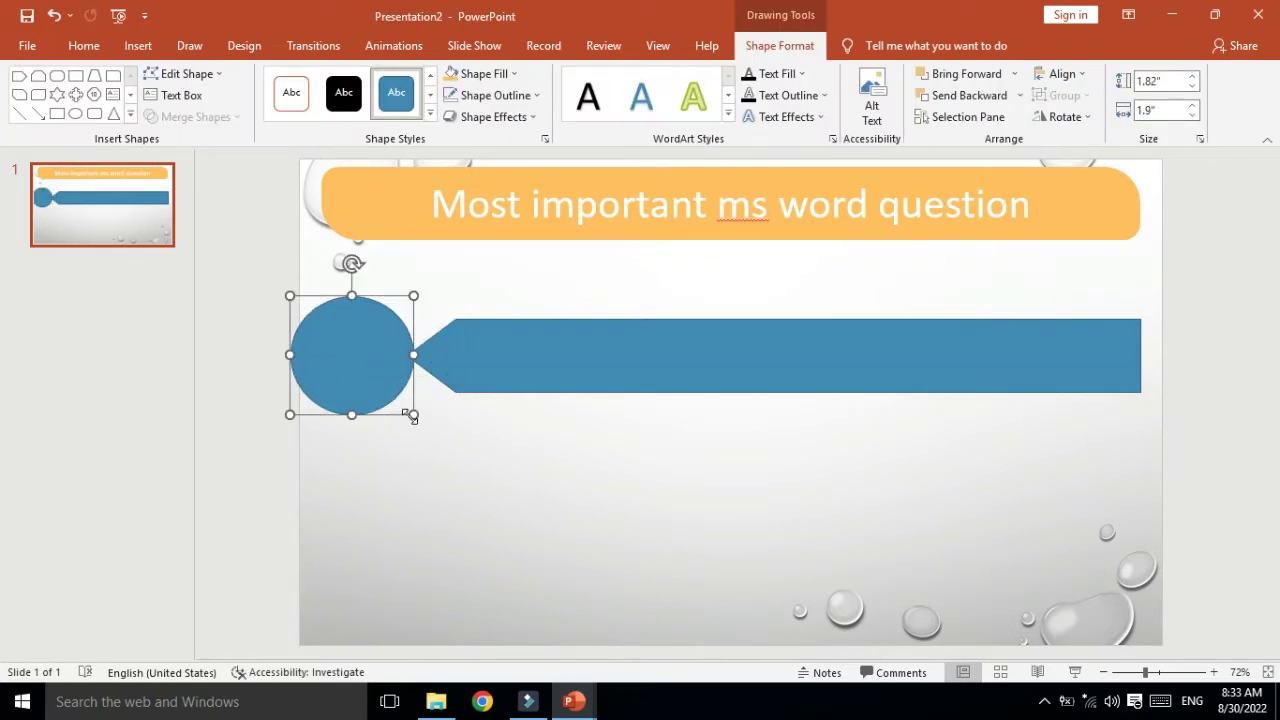
pyautogui.moveTo(413, 415); pyautogui.dragTo(368, 364)
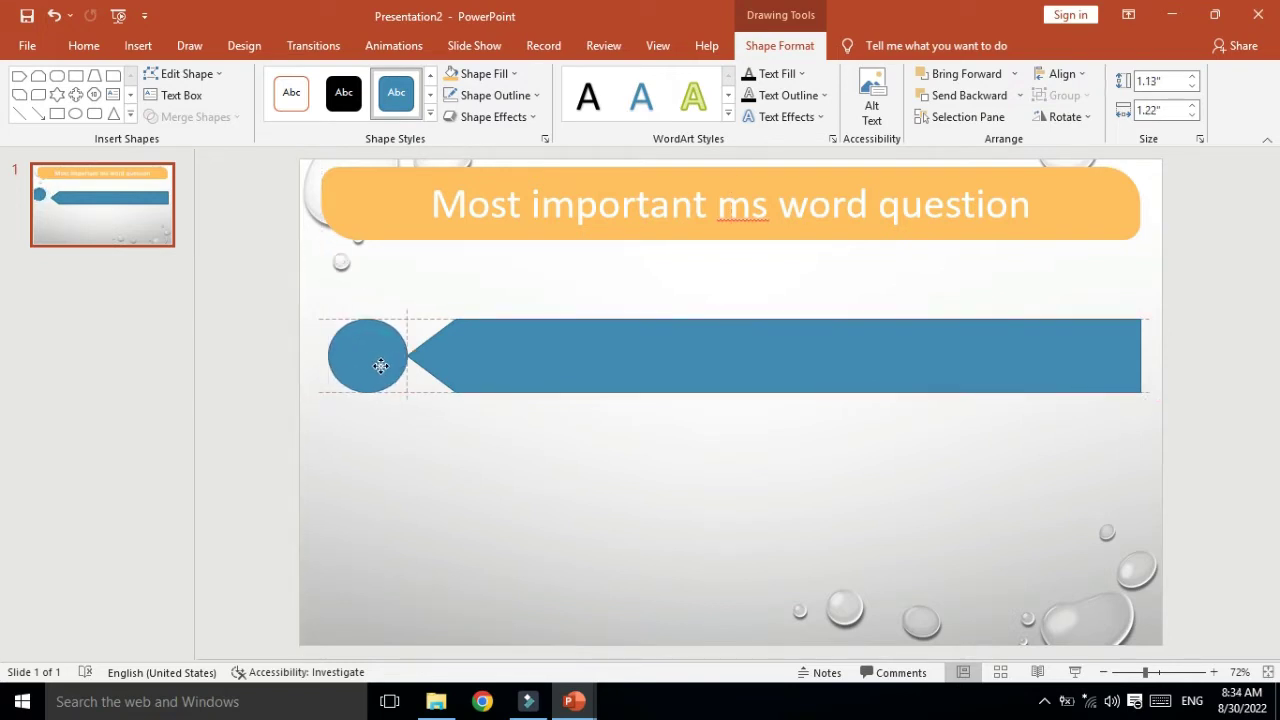
pyautogui.moveTo(376, 364); pyautogui.dragTo(366, 411)
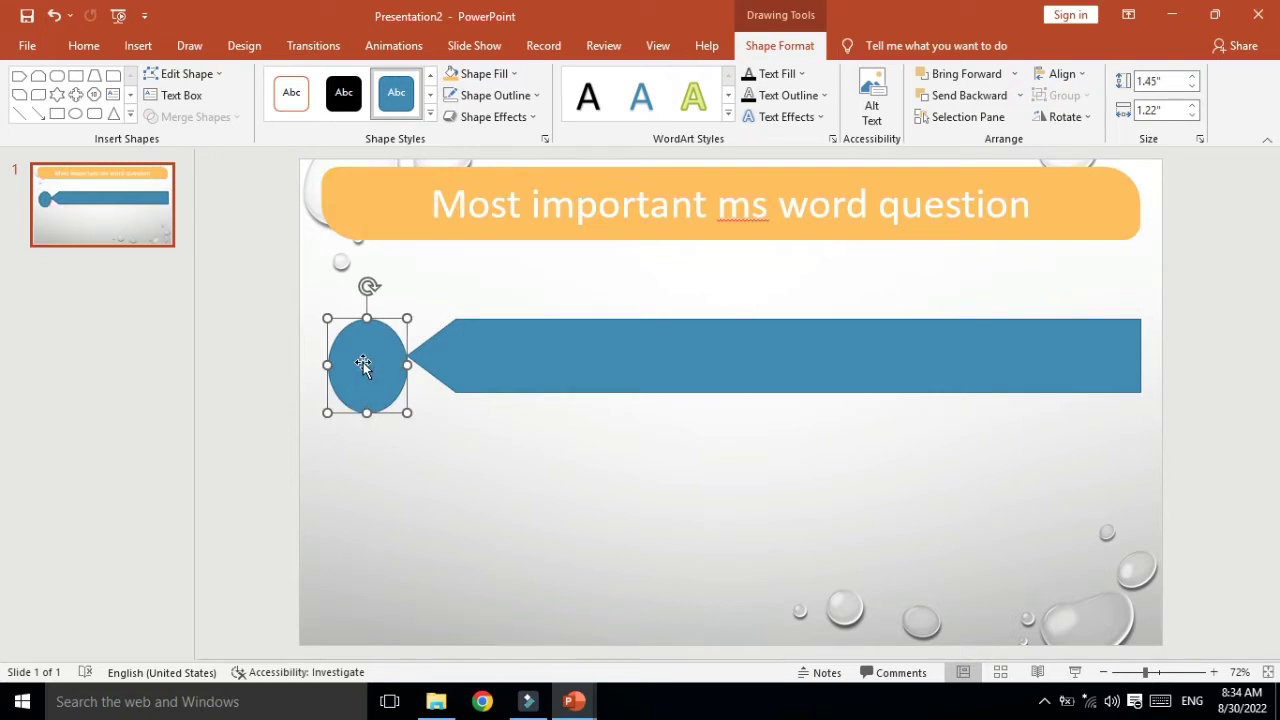
pyautogui.hotkey('ctrl', 'Up')
pyautogui.hotkey('ctrl', 'Up')
pyautogui.hotkey('ctrl', 'Up')
pyautogui.hotkey('ctrl', 'Up')
pyautogui.hotkey('ctrl', 'Up')
pyautogui.hotkey('ctrl', 'Up')
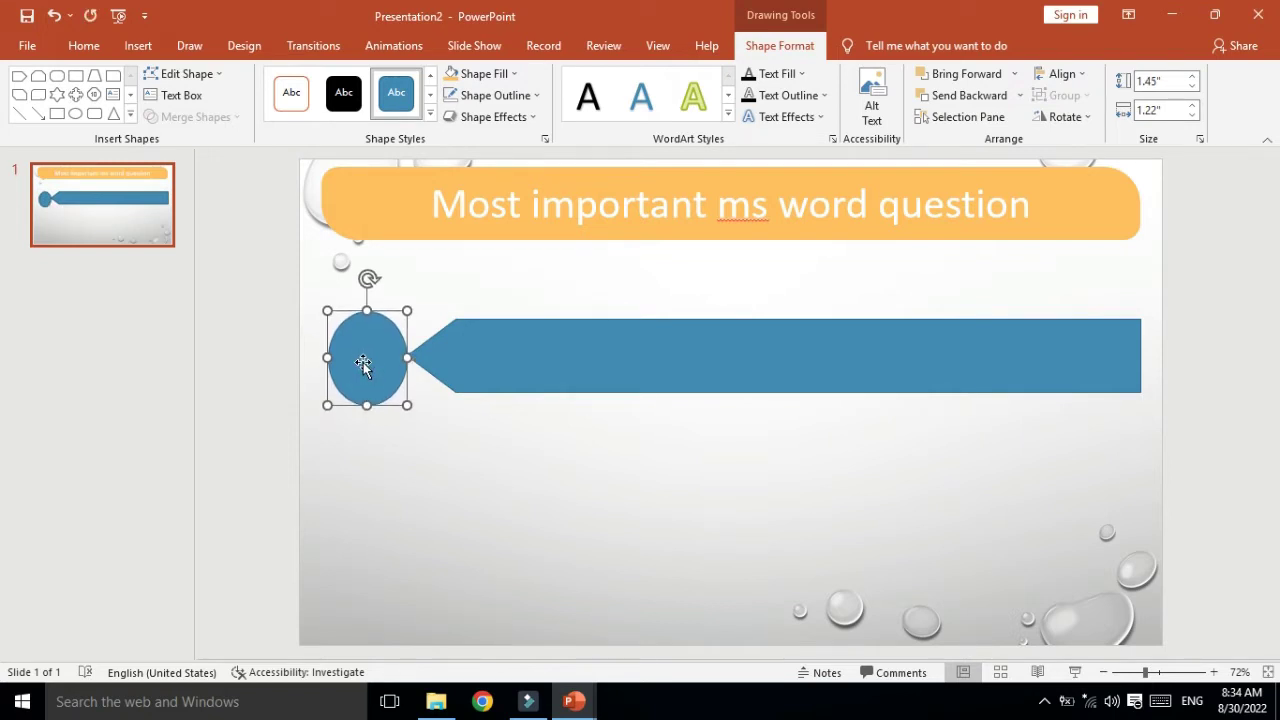
pyautogui.moveTo(327, 357); pyautogui.dragTo(312, 356)
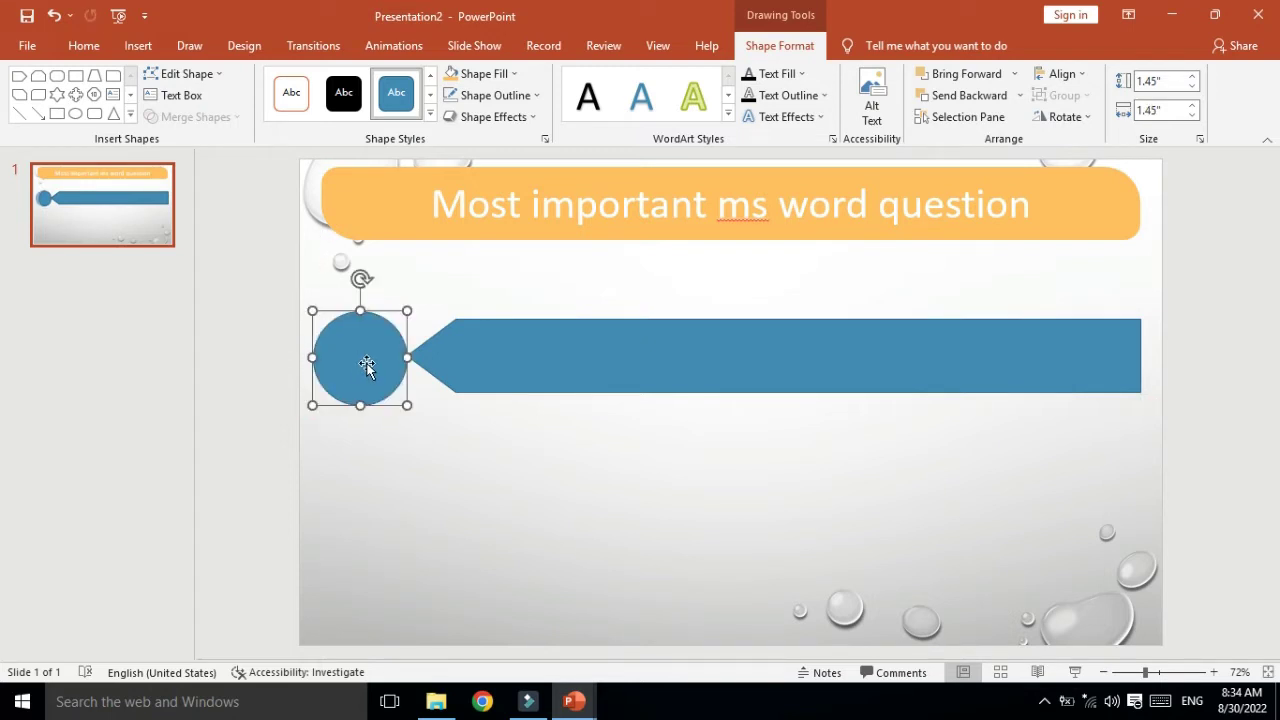
pyautogui.click(523, 449)
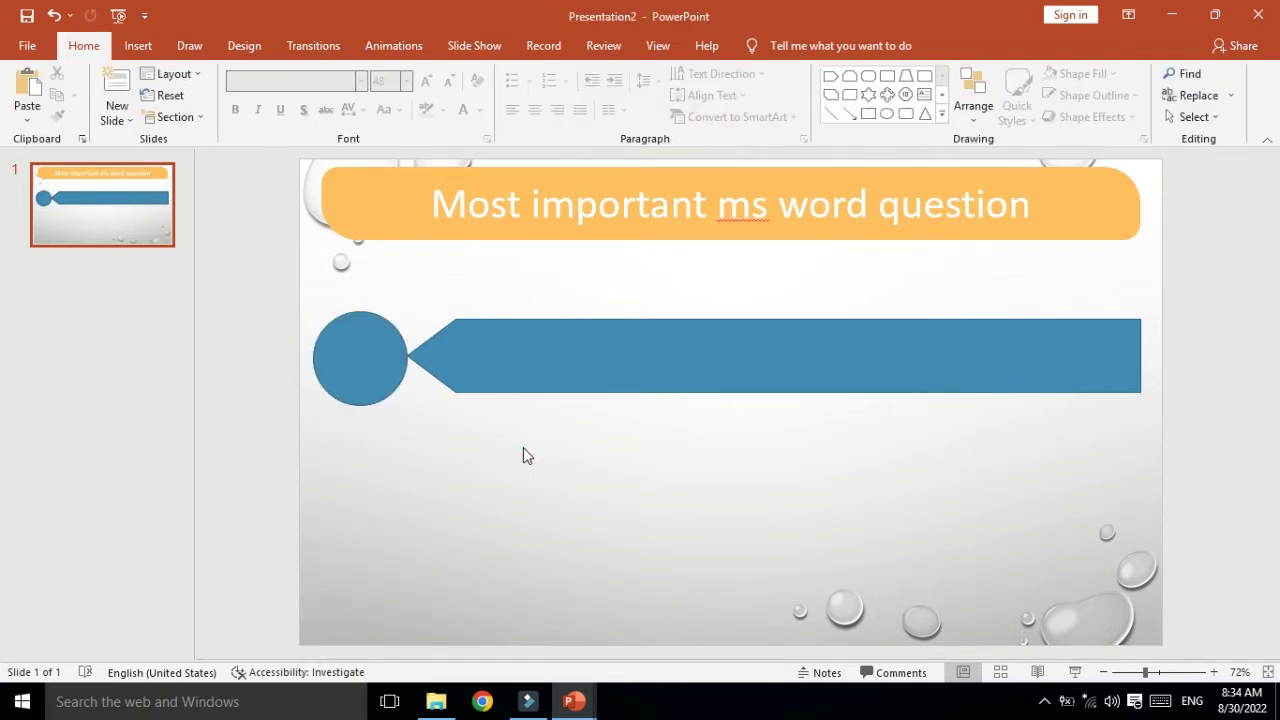
# Remove the circle's outline and fill it with light green.
pyautogui.click(381, 374)
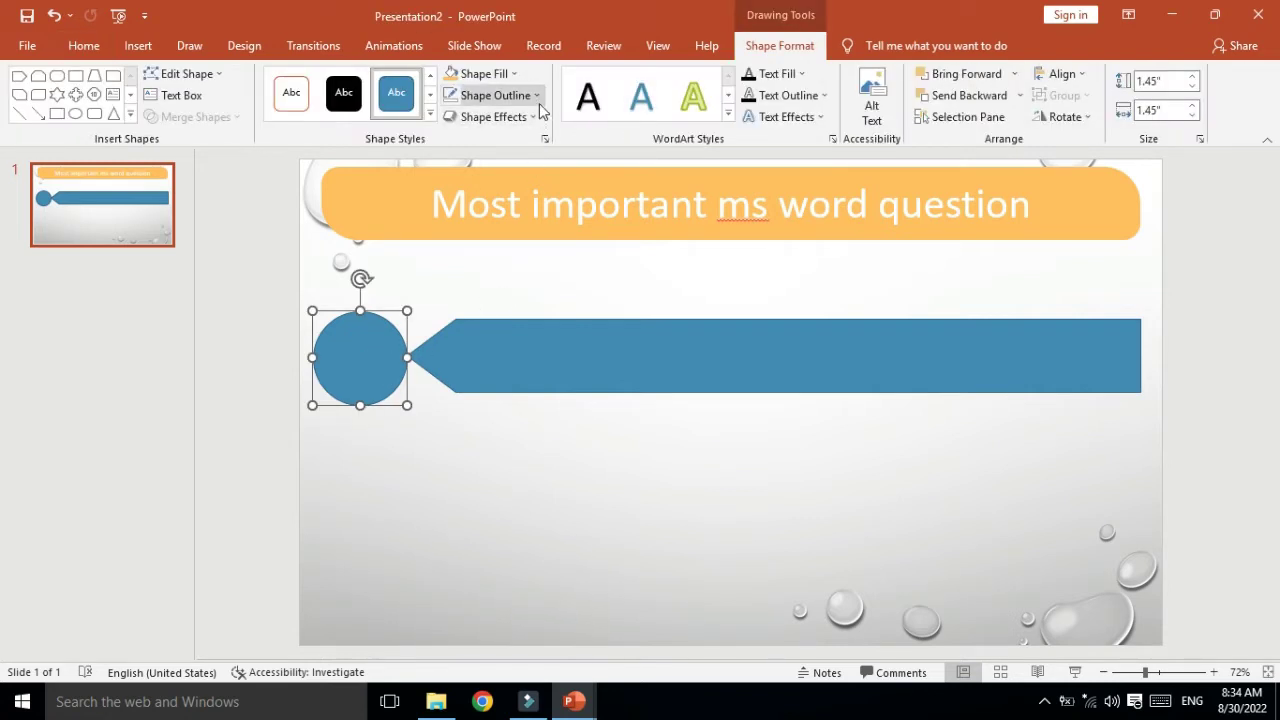
pyautogui.click(533, 96)
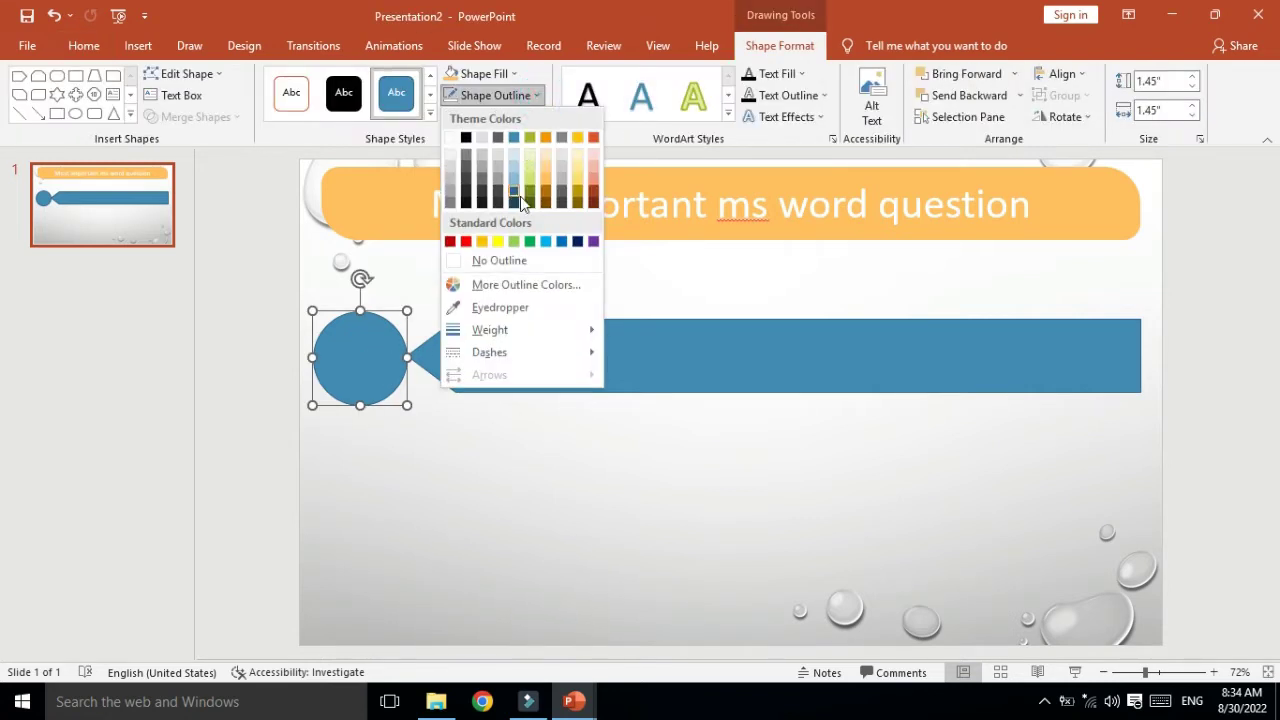
pyautogui.click(513, 264)
pyautogui.click(516, 74)
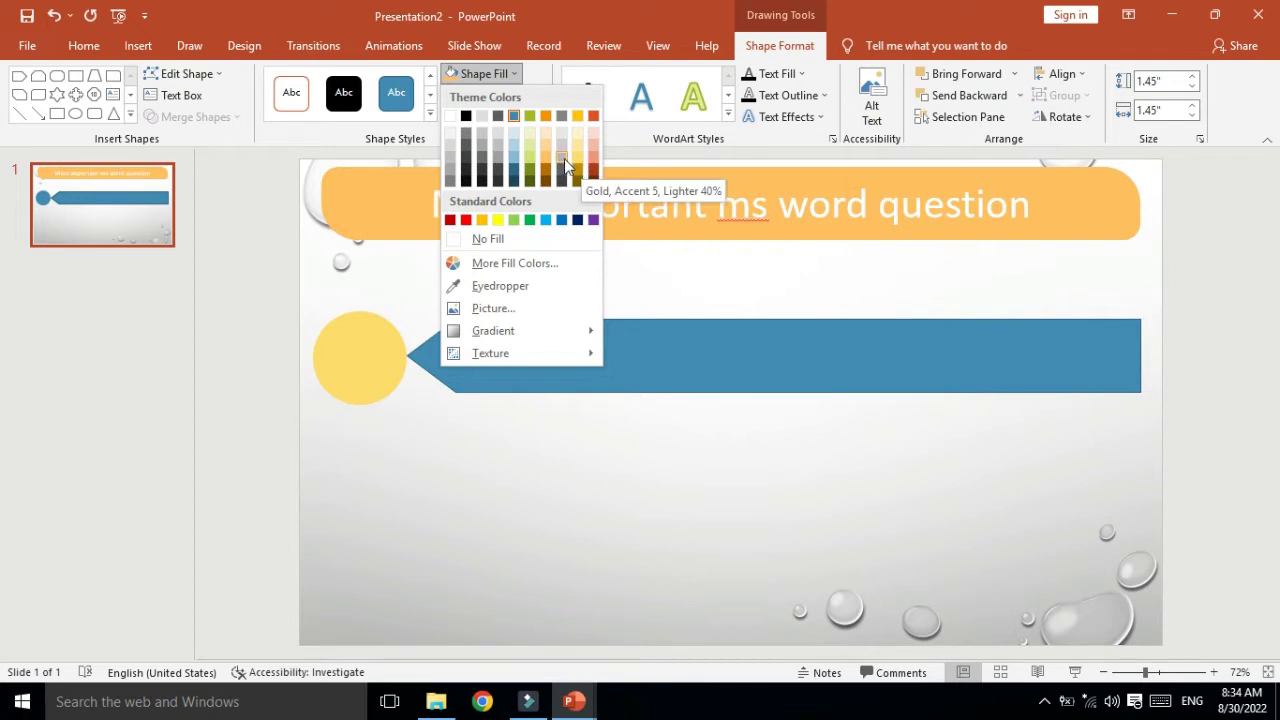
pyautogui.click(515, 228)
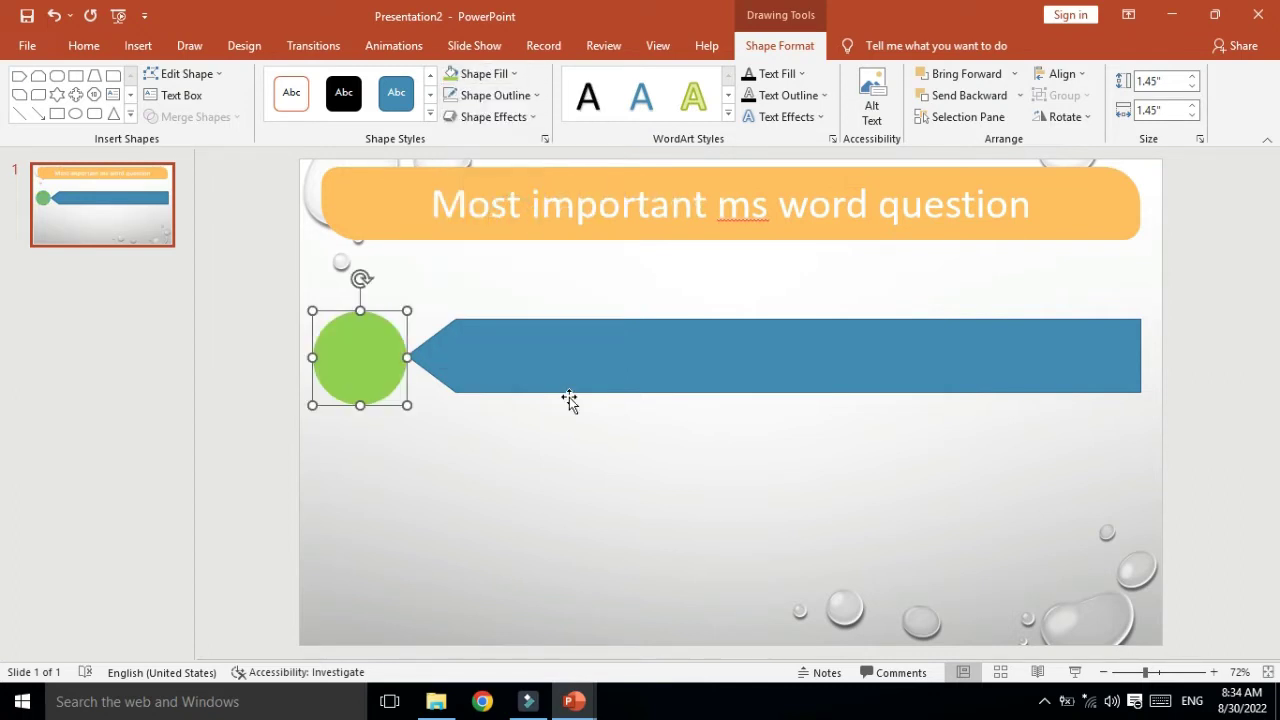
pyautogui.click(570, 371)
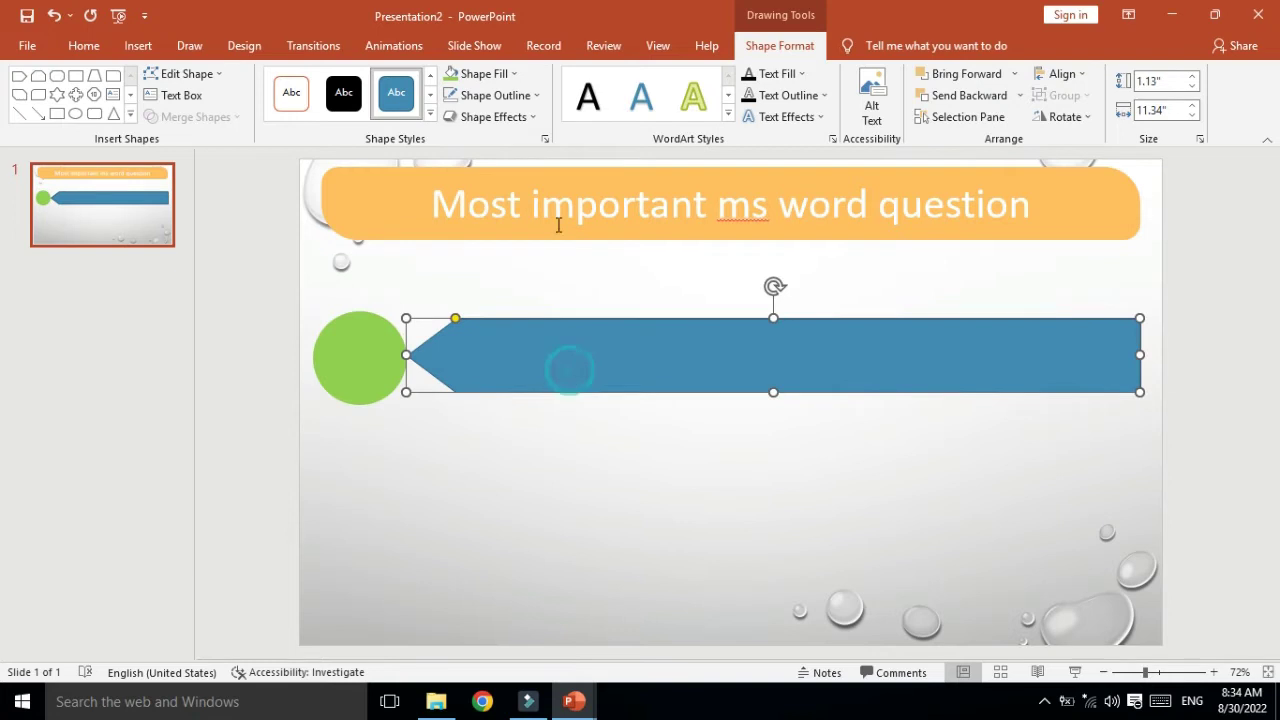
# Remove the arrow's outline and fill it with the Stationery texture.
pyautogui.click(535, 95)
pyautogui.click(533, 265)
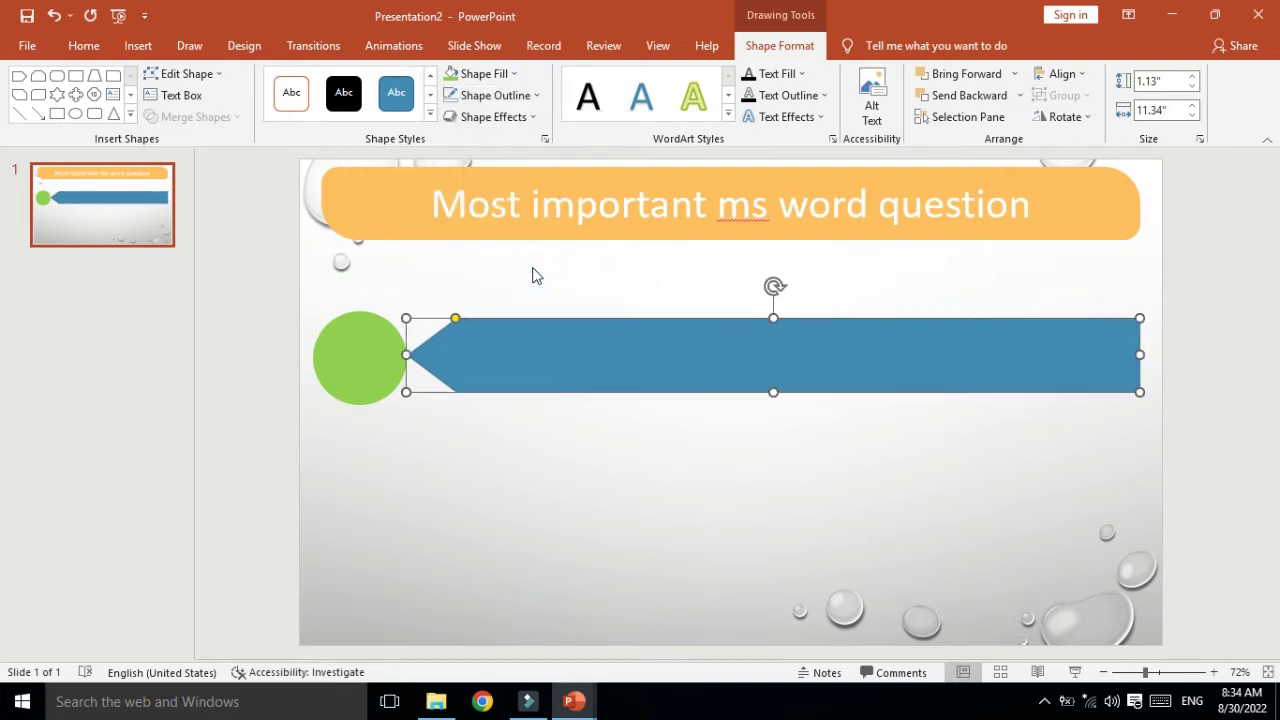
pyautogui.click(515, 74)
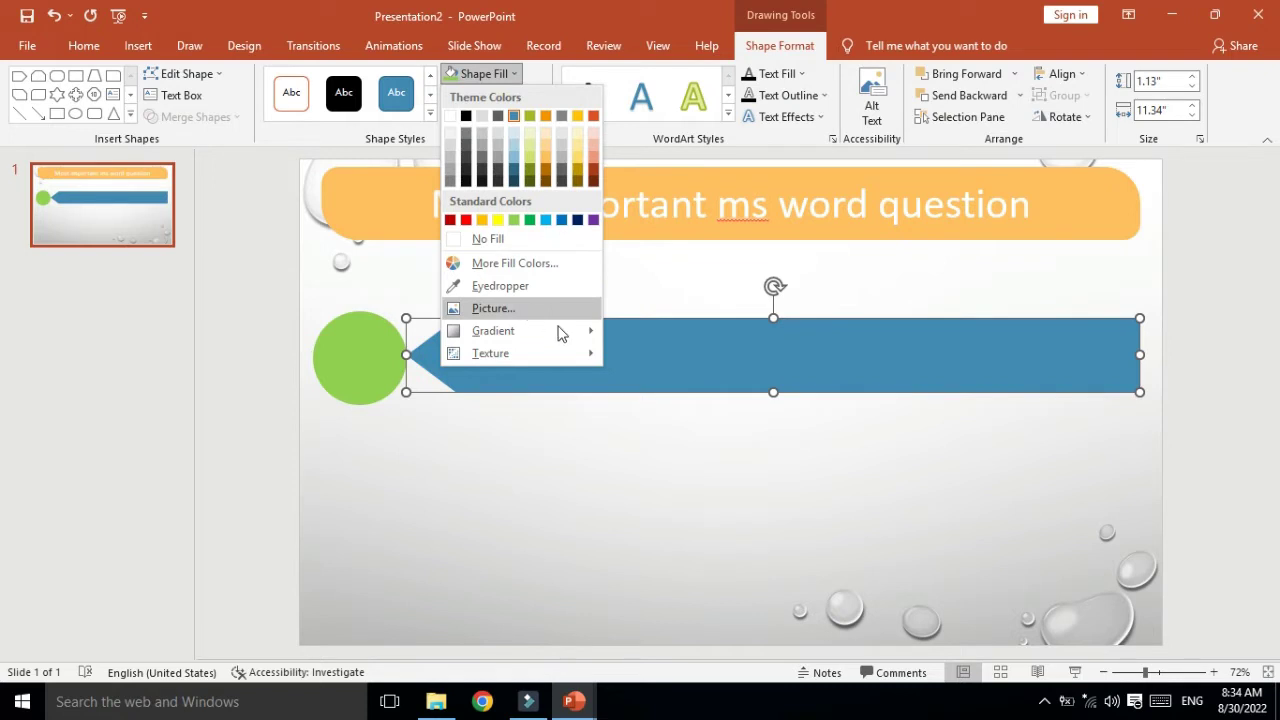
pyautogui.moveTo(564, 331)
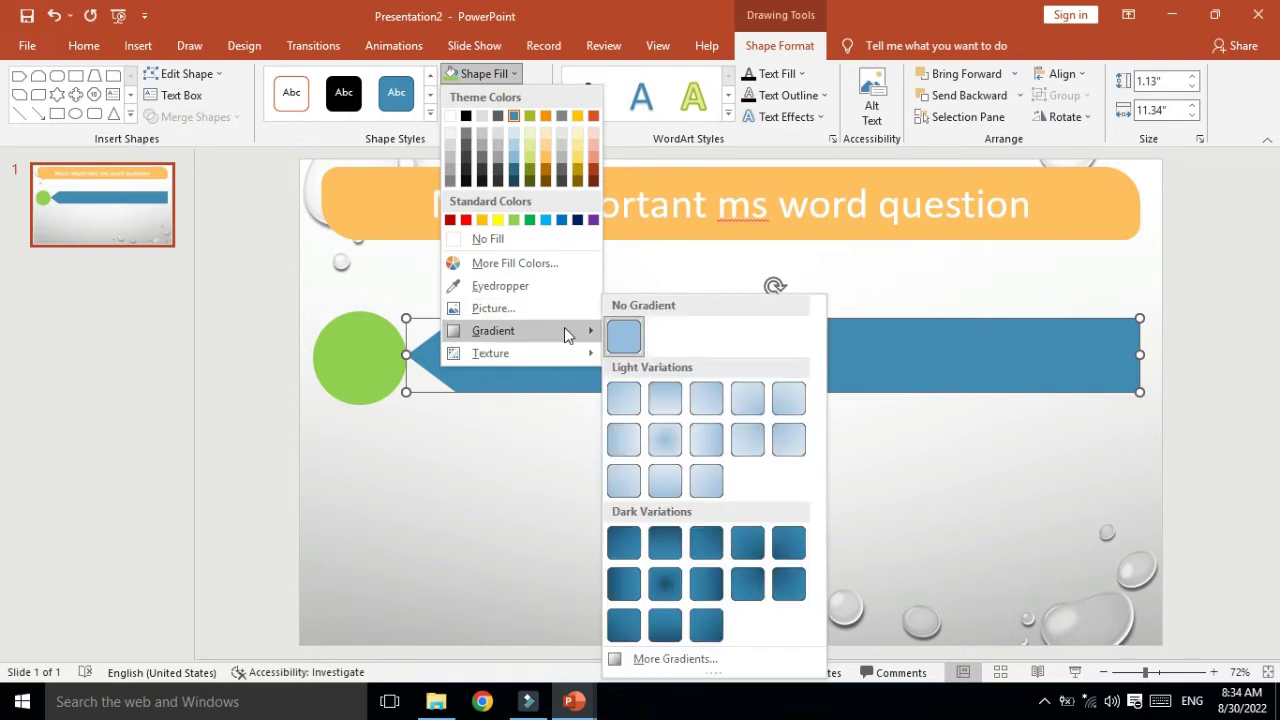
pyautogui.moveTo(582, 354)
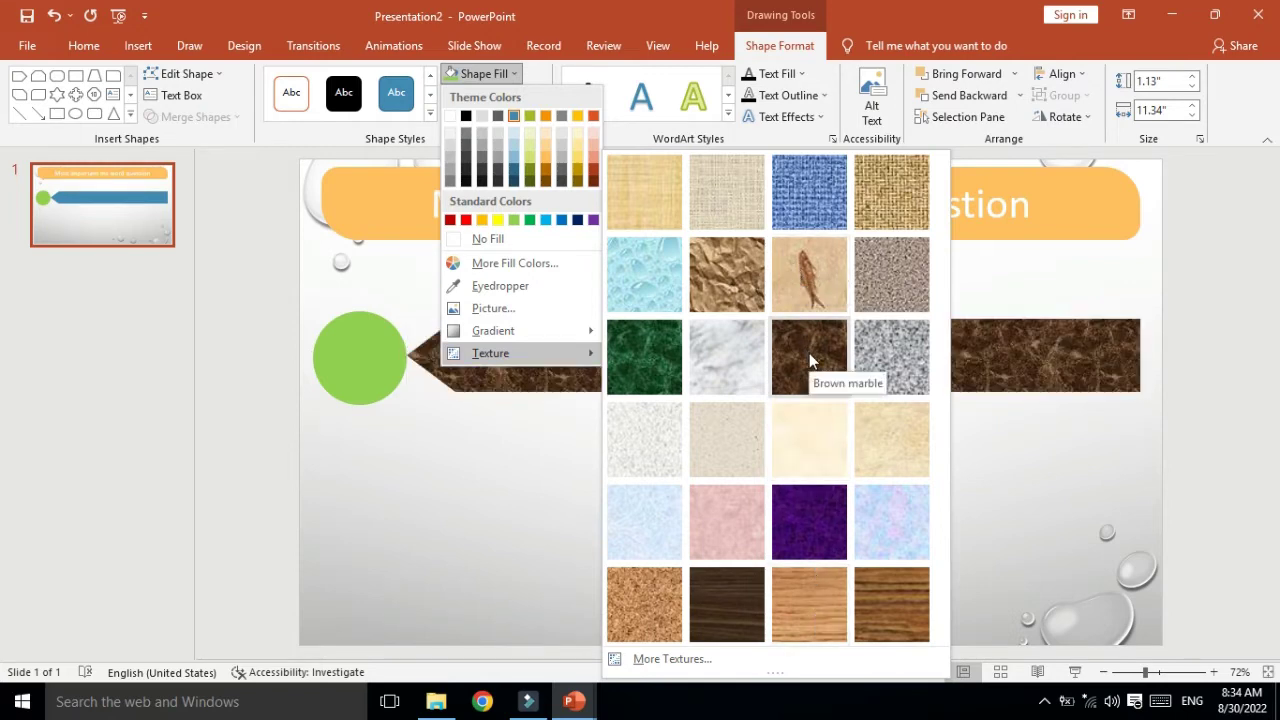
pyautogui.click(895, 424)
# Give the orange title banner a Zoom entrance, starting on click over 0.50 seconds.
pyautogui.click(623, 230)
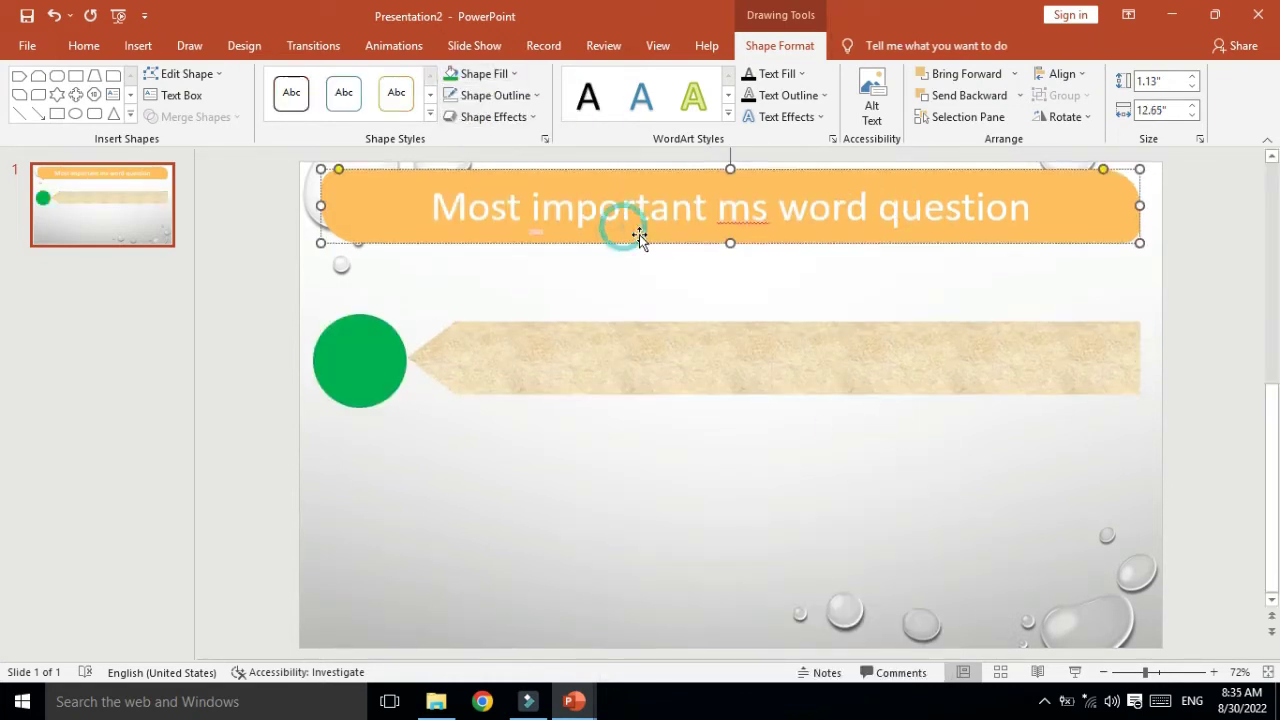
pyautogui.click(640, 237)
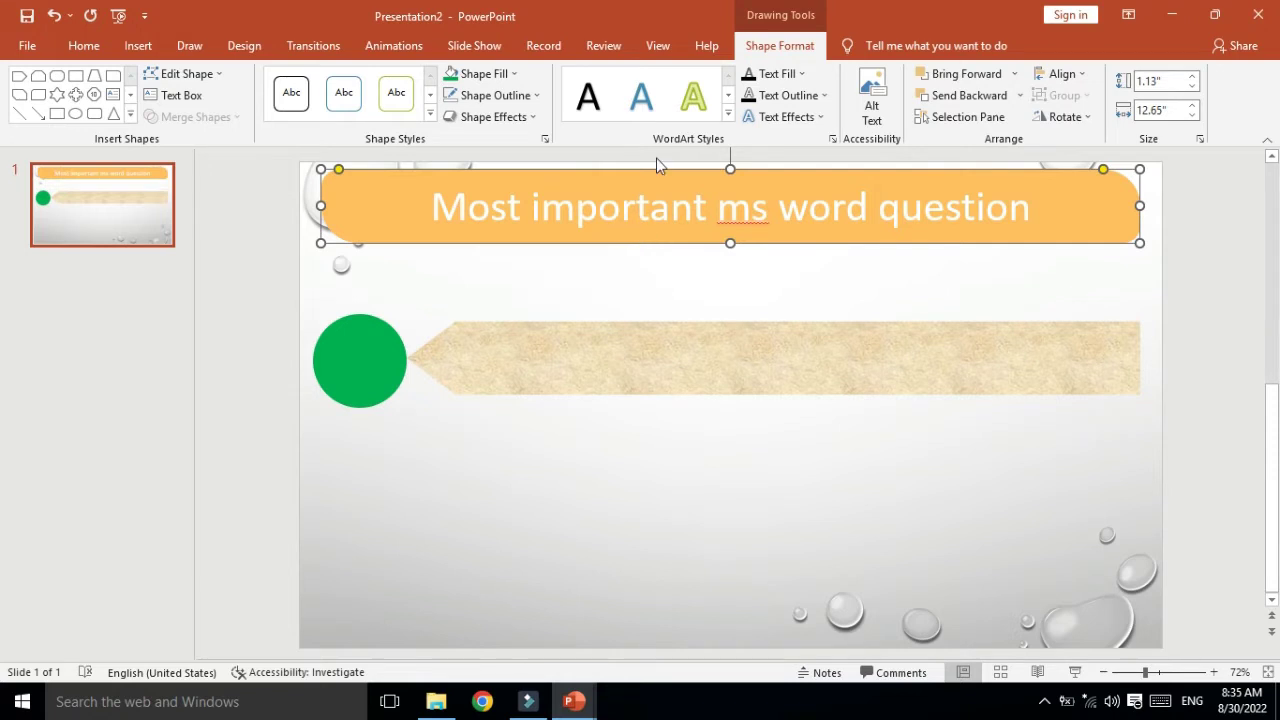
pyautogui.click(316, 45)
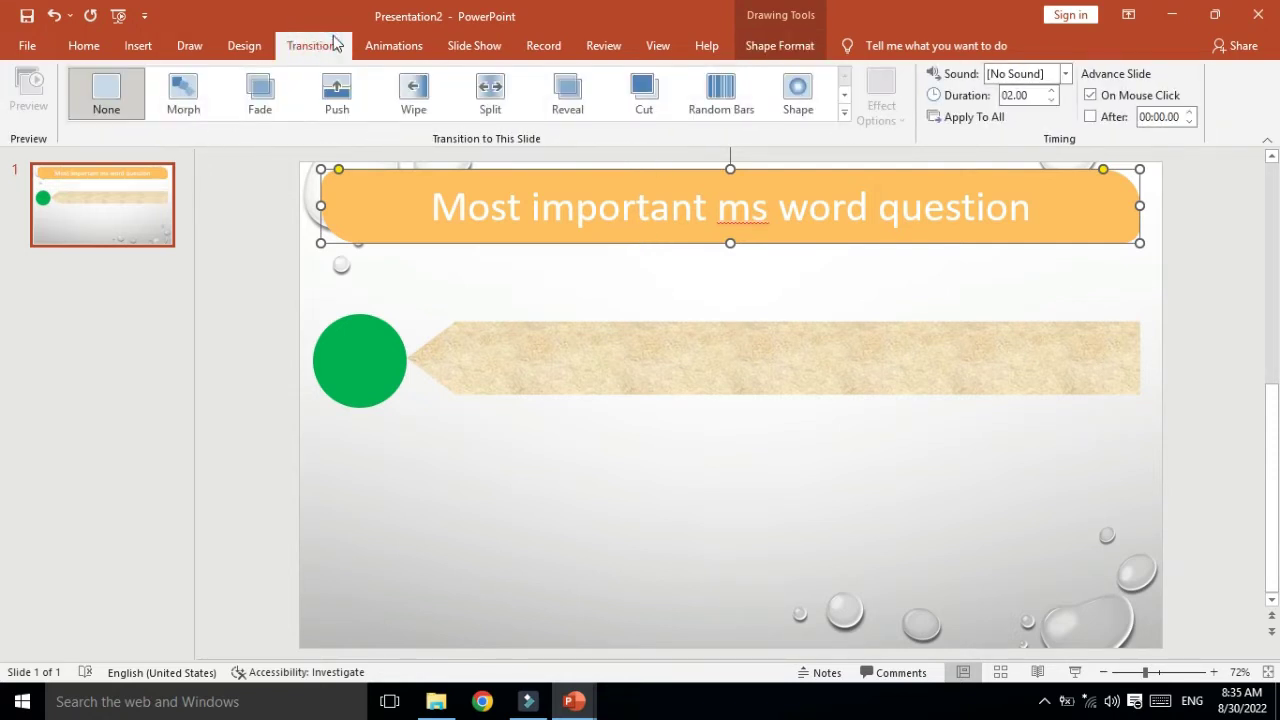
pyautogui.click(398, 45)
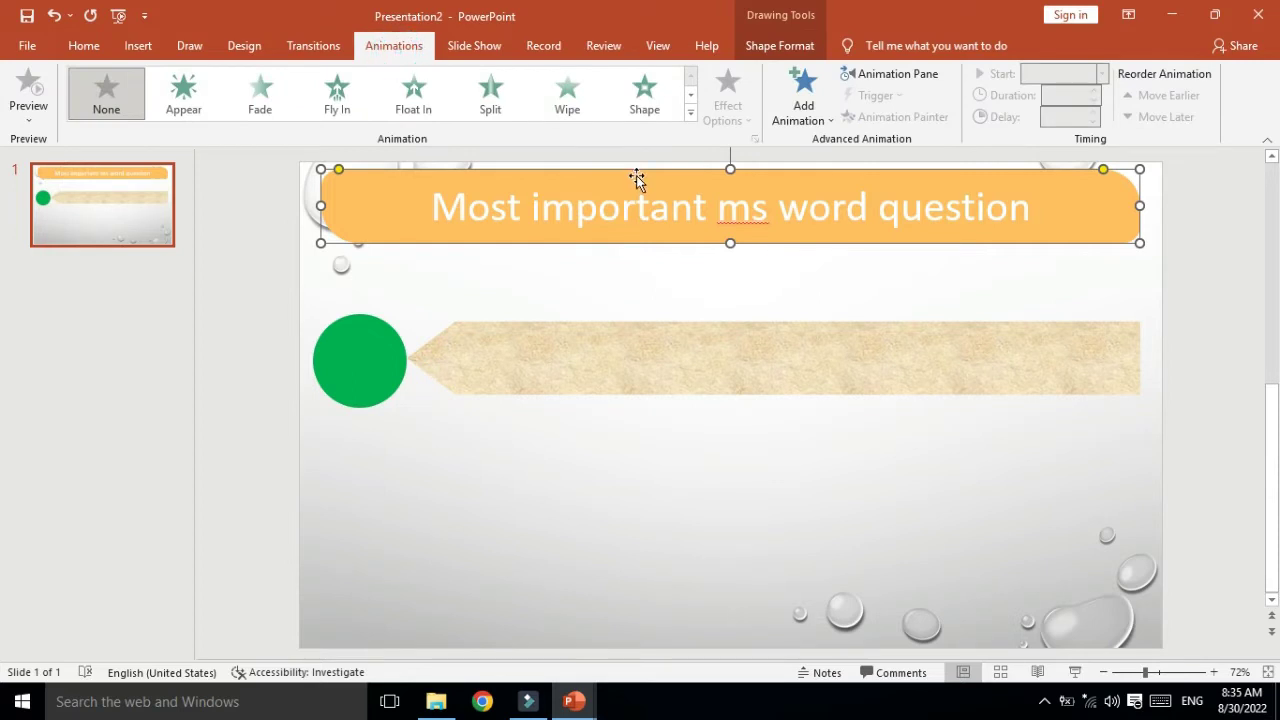
pyautogui.click(691, 115)
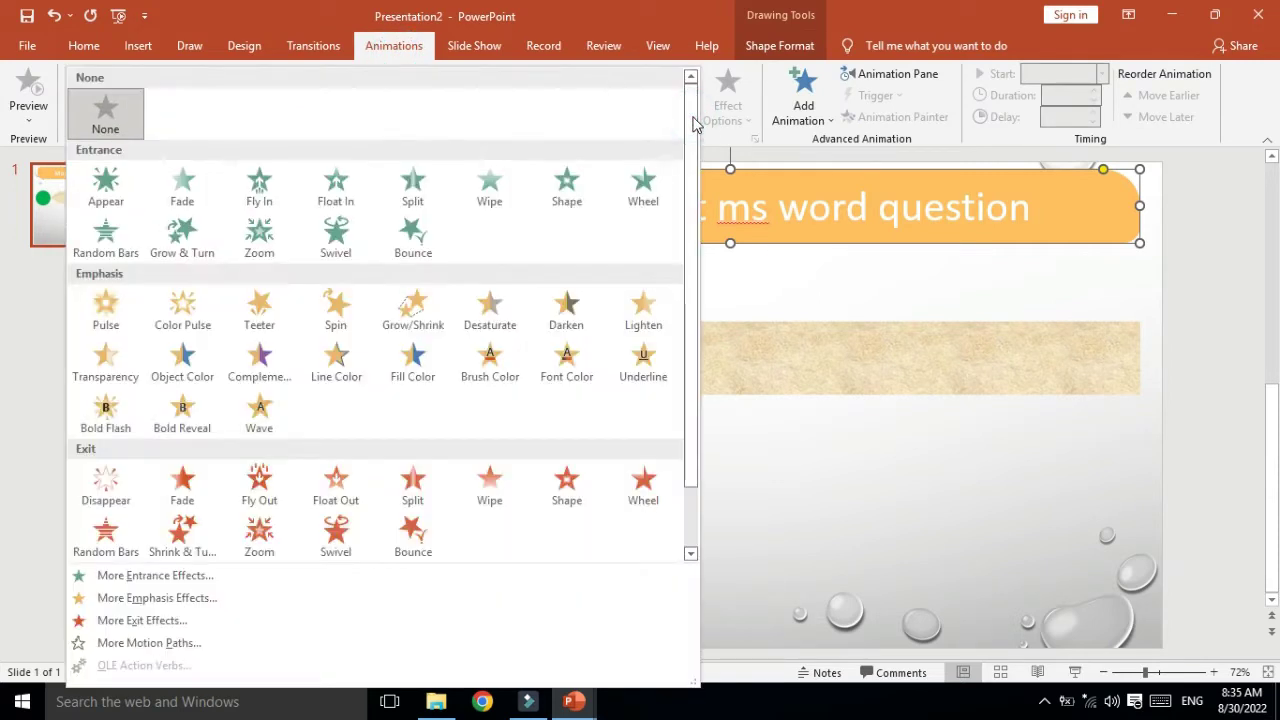
pyautogui.click(690, 280)
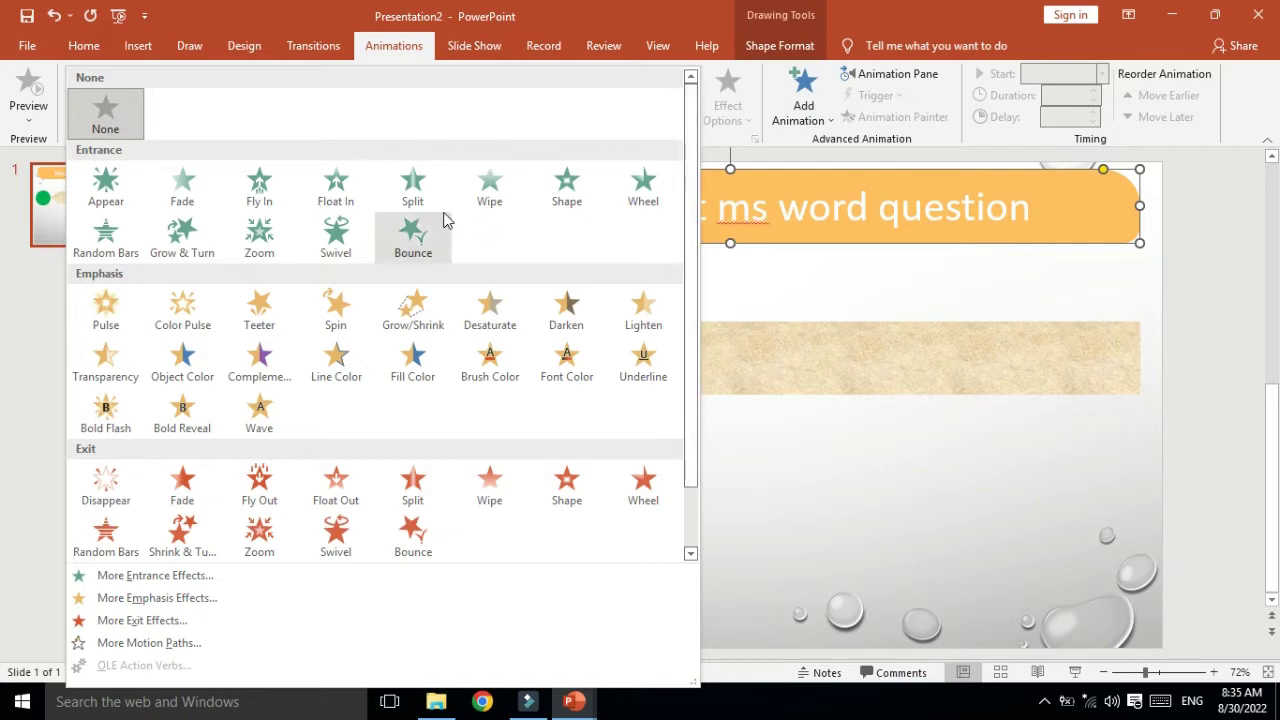
pyautogui.click(185, 575)
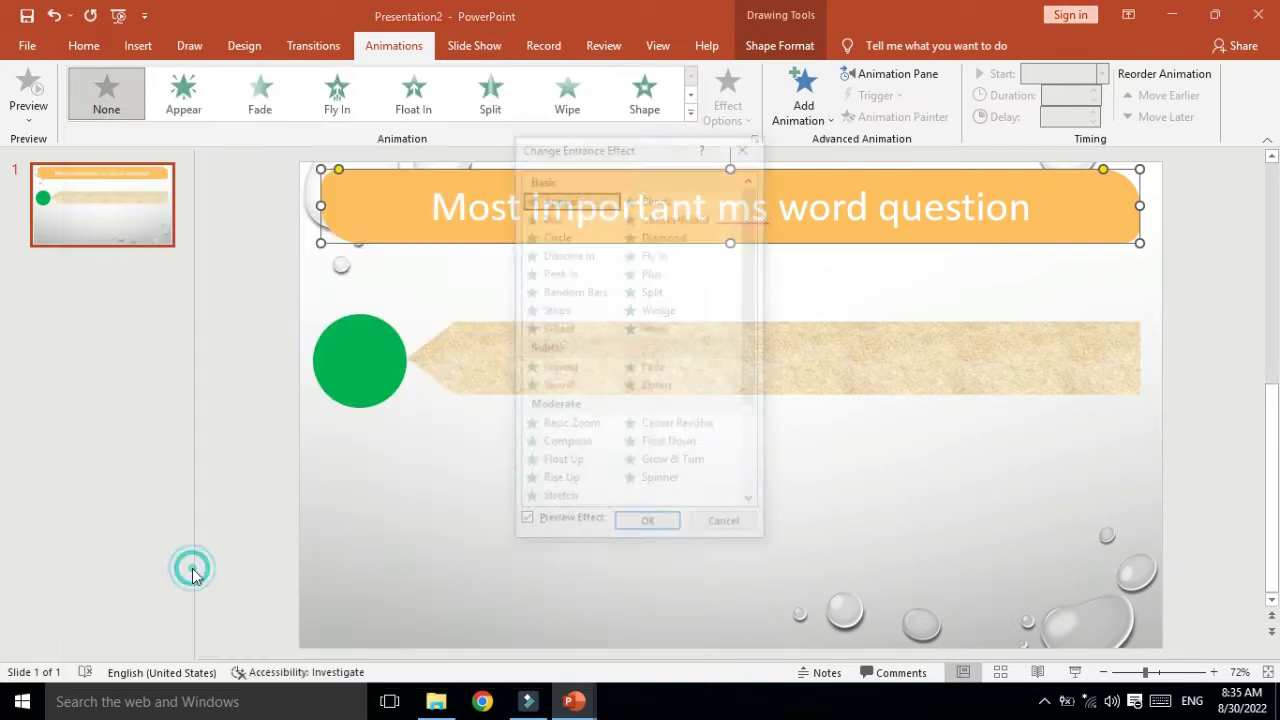
pyautogui.moveTo(658, 147); pyautogui.dragTo(219, 103)
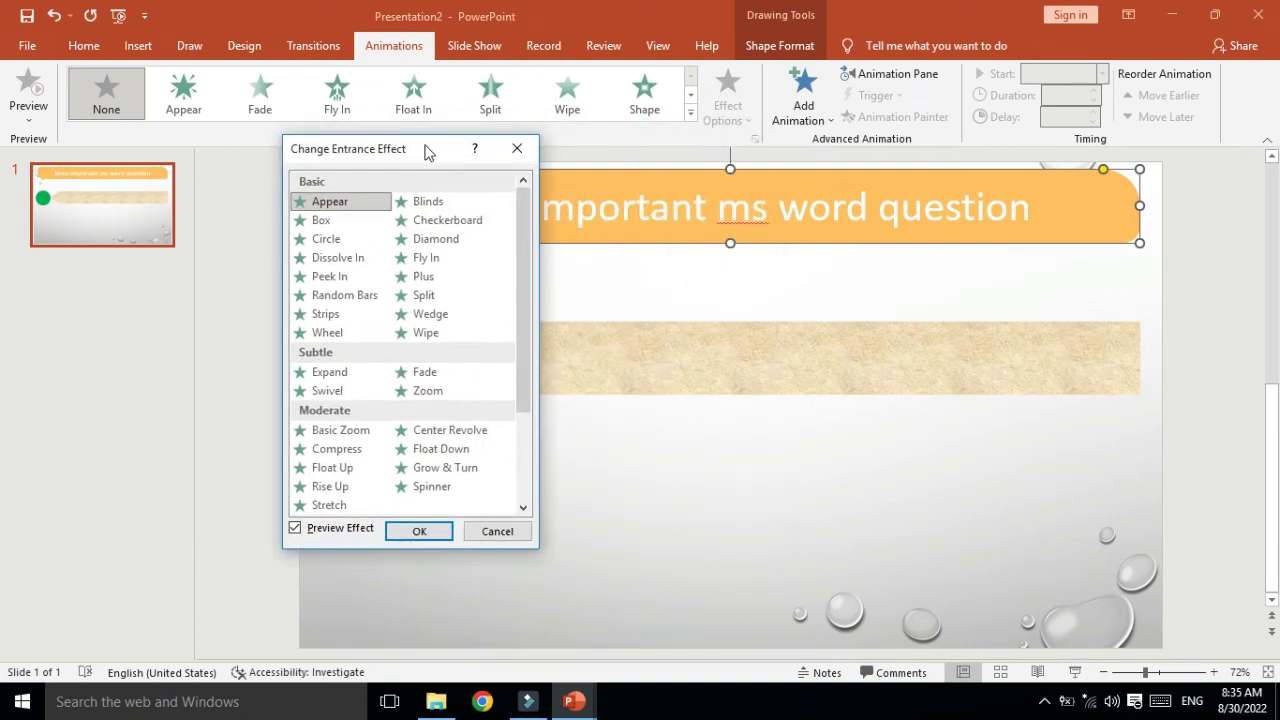
pyautogui.click(226, 348)
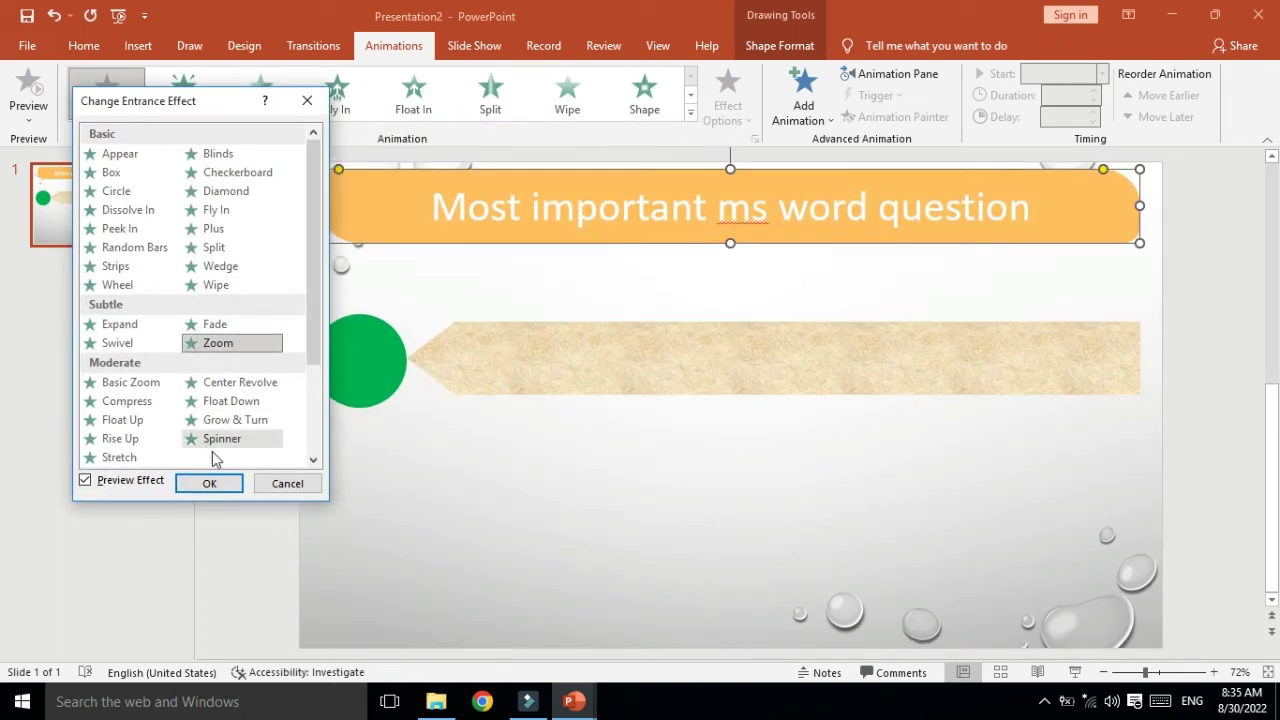
pyautogui.click(215, 484)
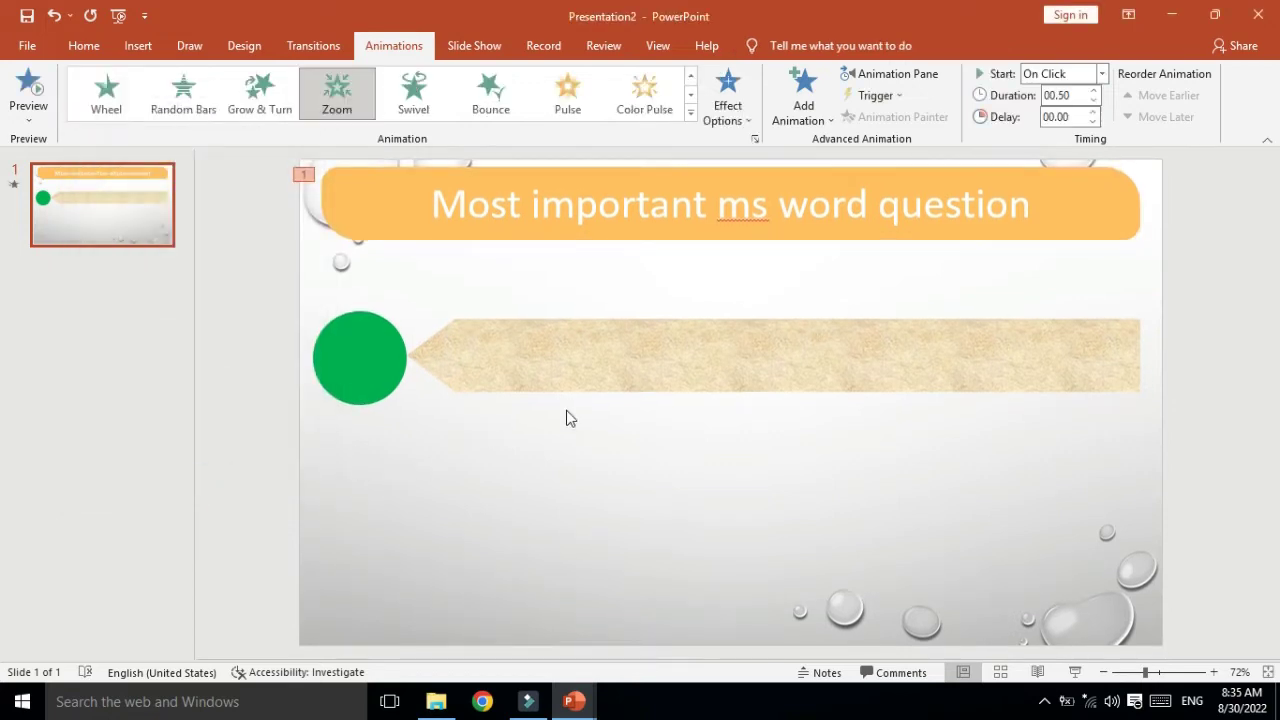
# Open More Entrance Effects for the green circle, then close it without choosing an effect.
pyautogui.click(370, 375)
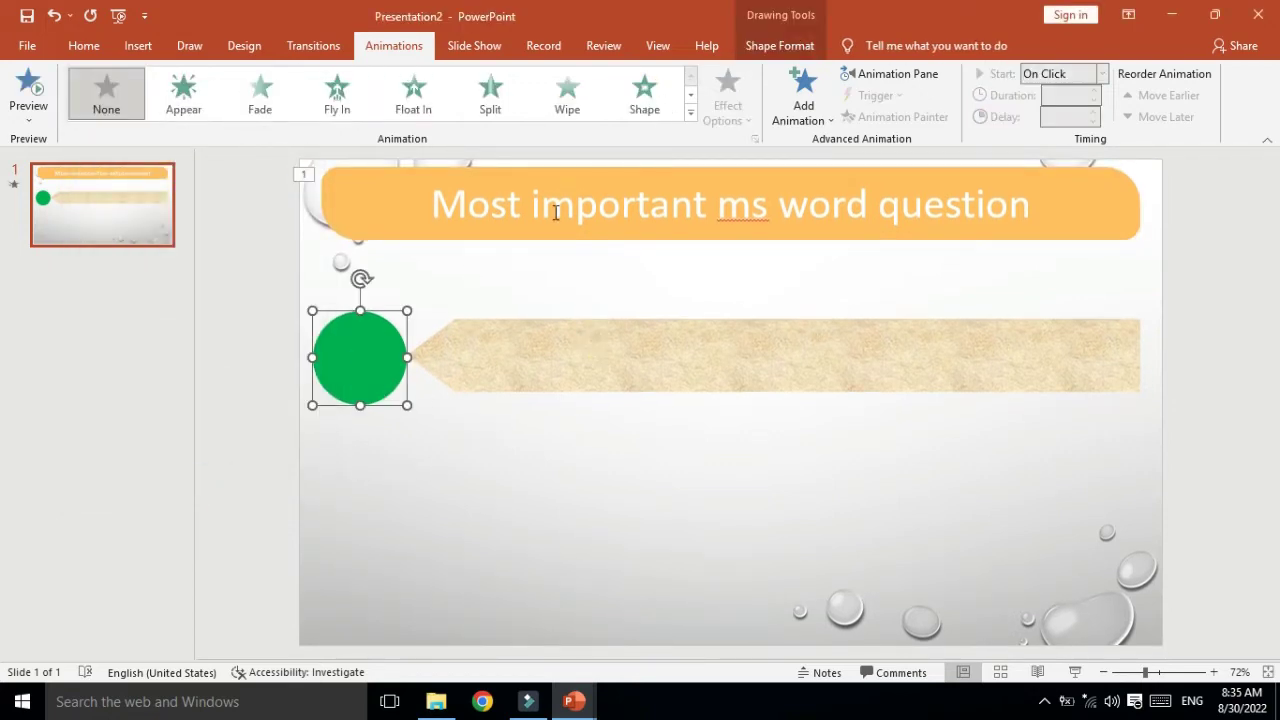
pyautogui.click(690, 112)
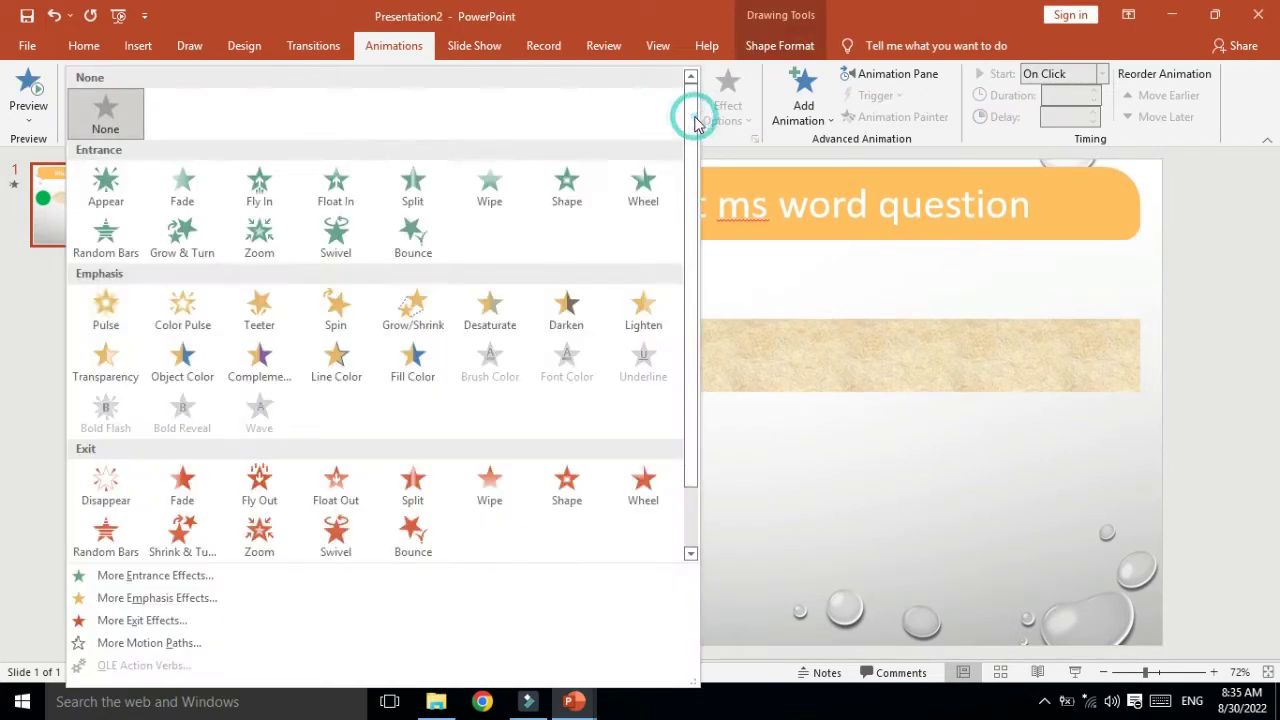
pyautogui.click(153, 575)
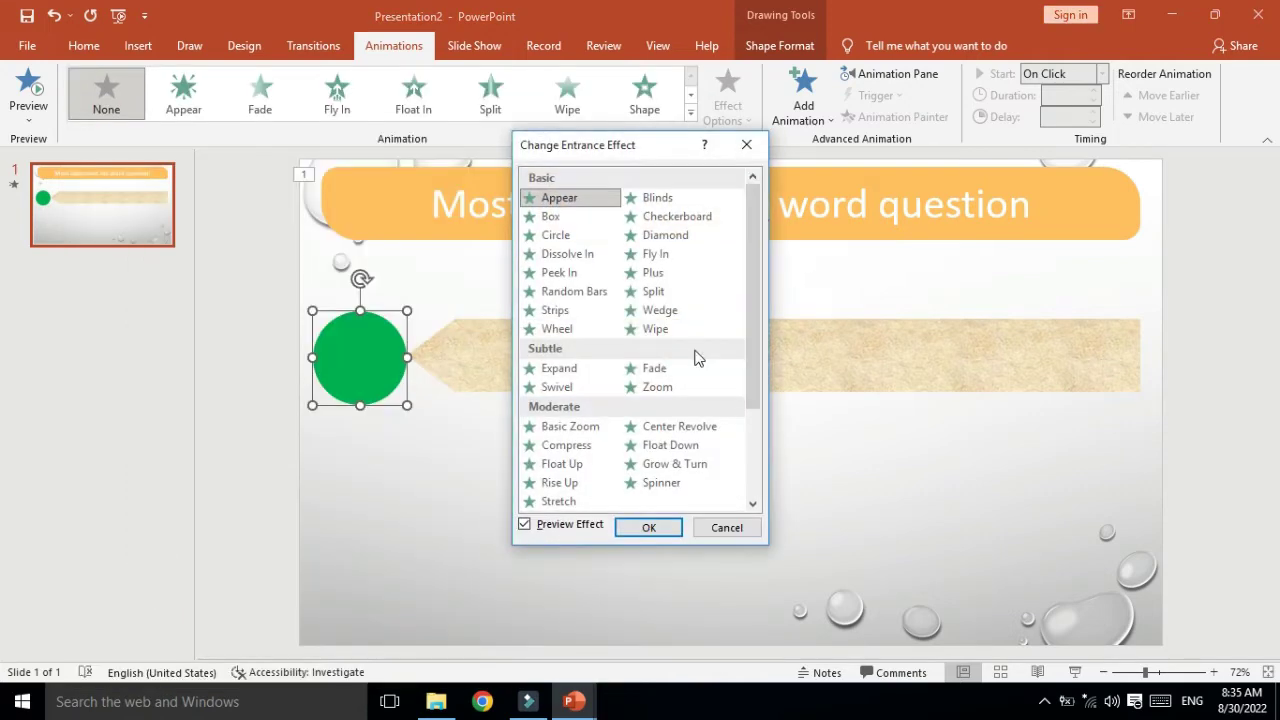
pyautogui.moveTo(657, 155)
pyautogui.mouseDown()
pyautogui.moveTo(167, 113)
pyautogui.moveTo(752, 142)
pyautogui.mouseUp()
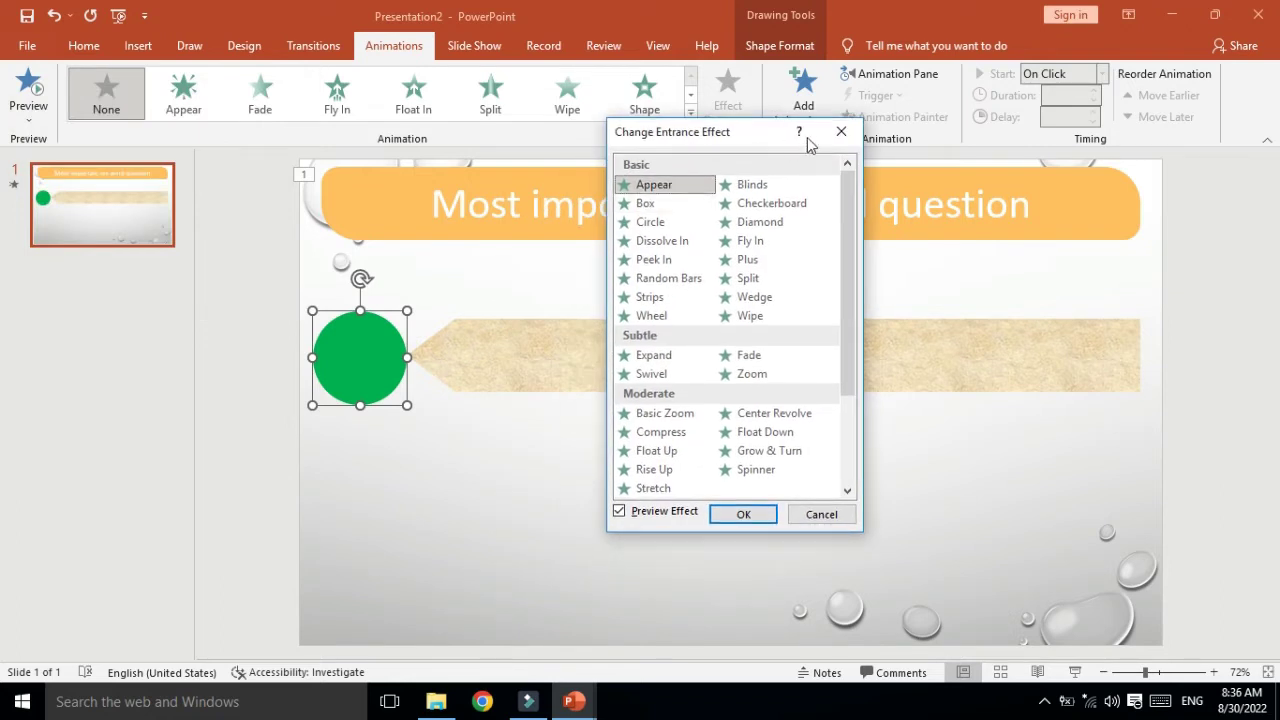
pyautogui.click(840, 134)
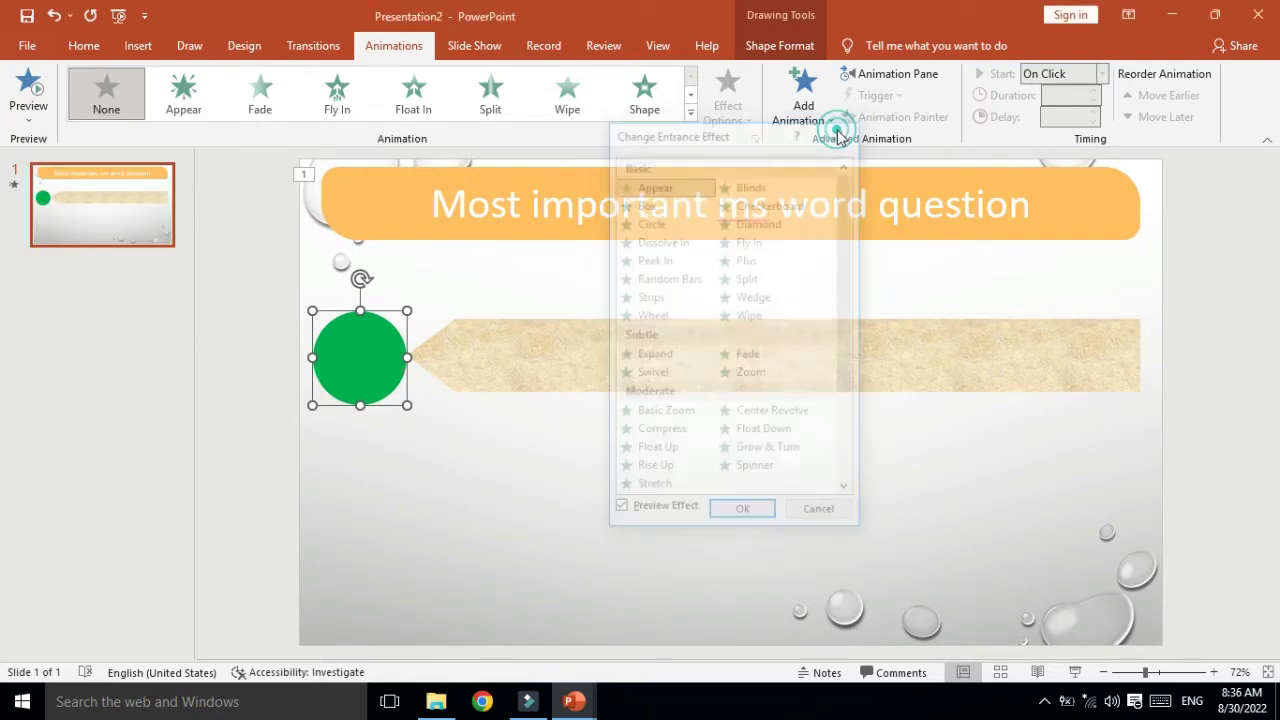
# Set the title banner's animation to start With Previous.
pyautogui.click(916, 224)
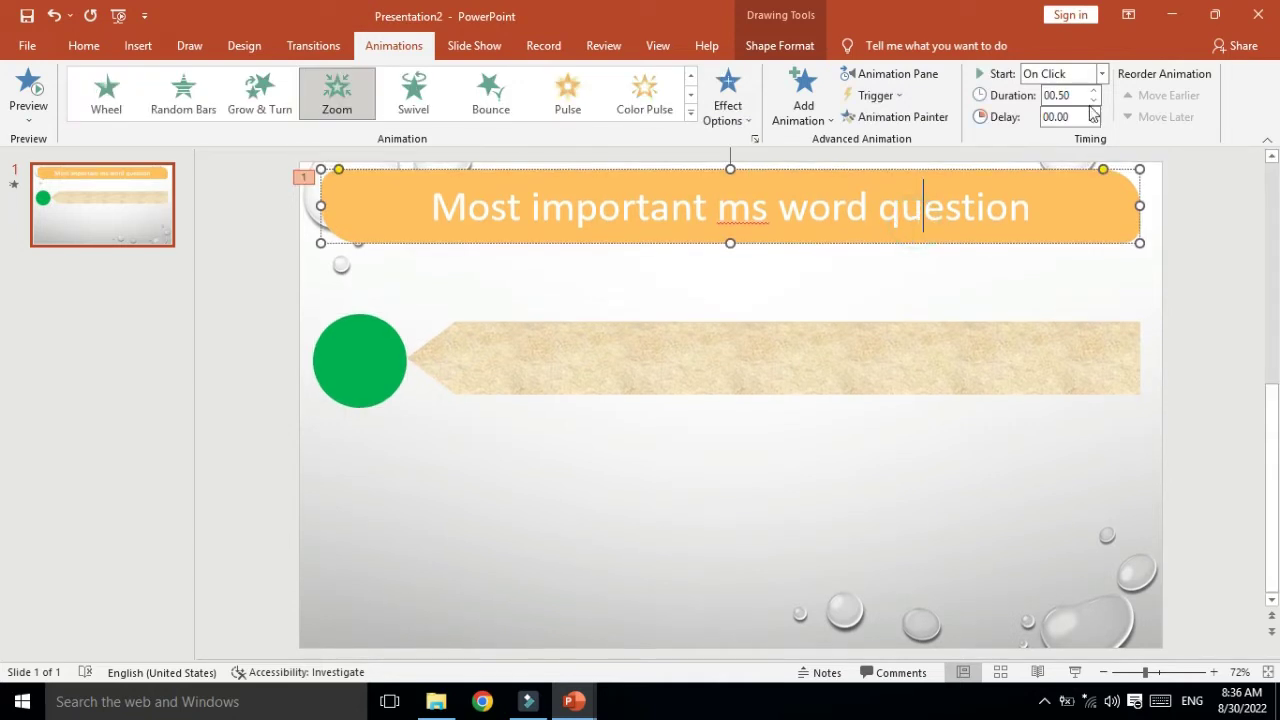
pyautogui.click(1103, 76)
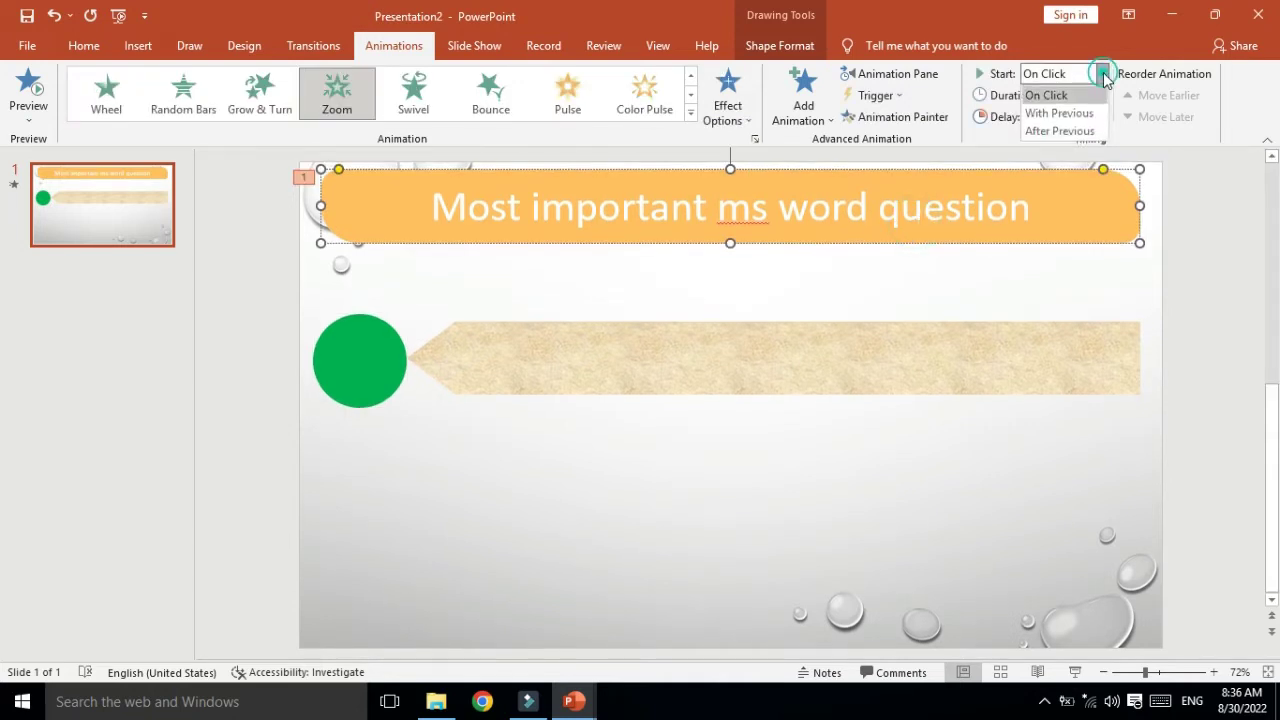
pyautogui.click(1060, 113)
pyautogui.click(912, 78)
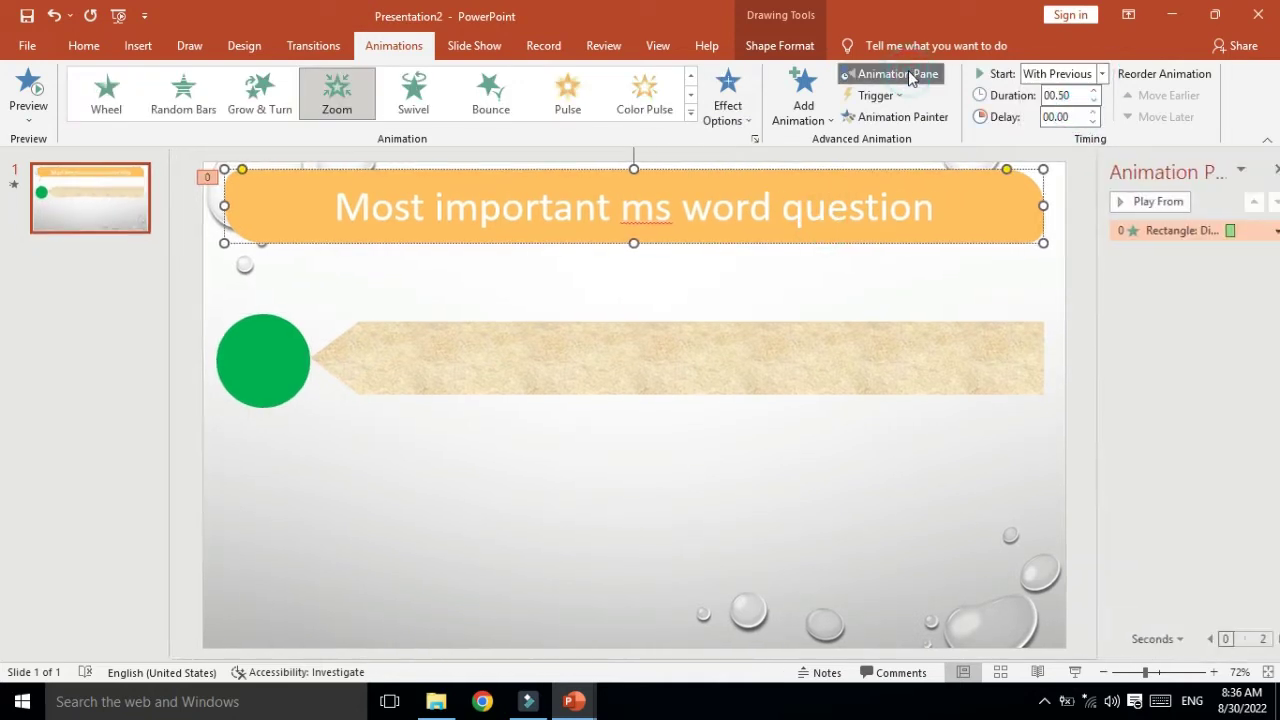
# Preview Wheel, Strips, Random Bars, Peek In, Dissolve In and Circle entrances on the green circle.
pyautogui.click(237, 366)
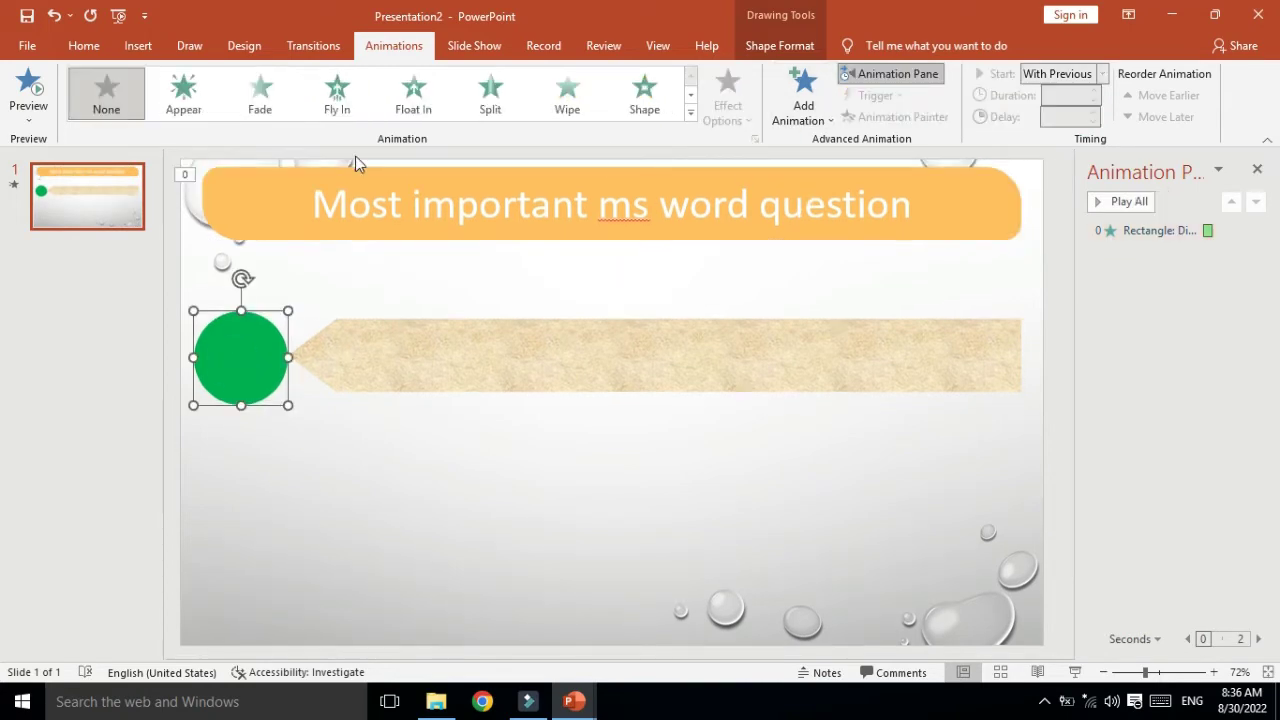
pyautogui.click(690, 112)
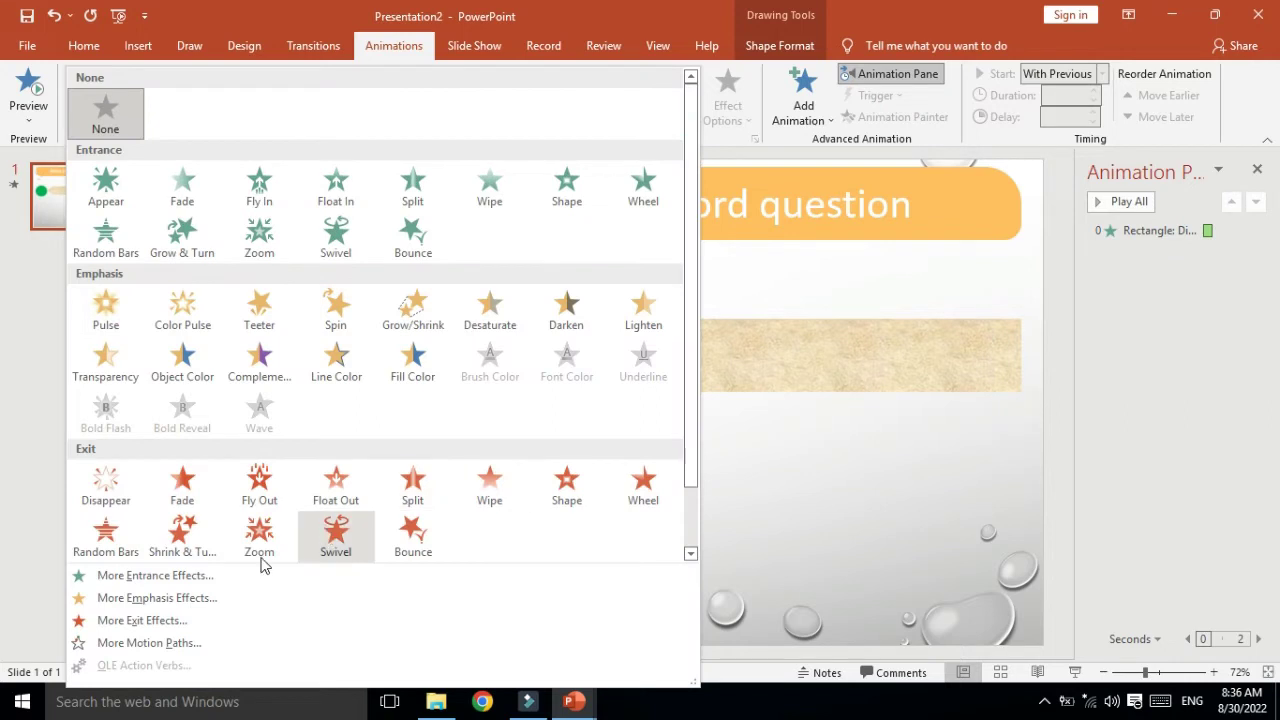
pyautogui.click(160, 575)
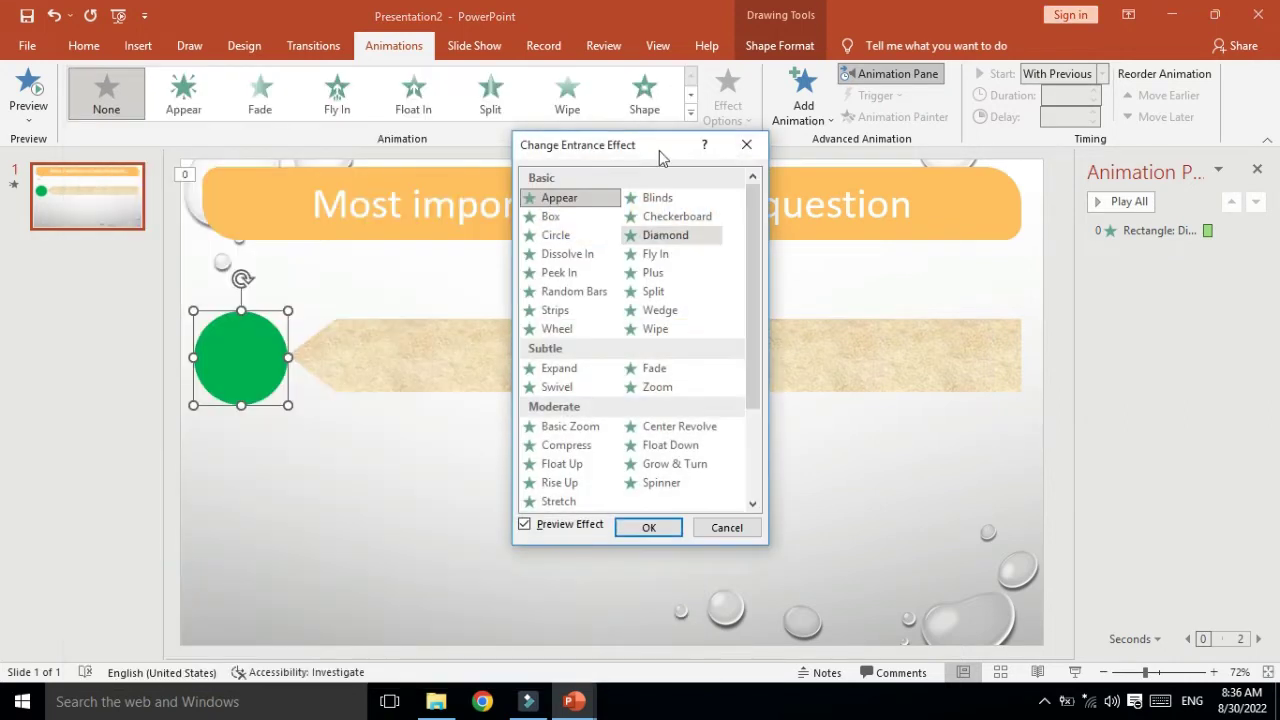
pyautogui.moveTo(659, 145); pyautogui.dragTo(805, 117)
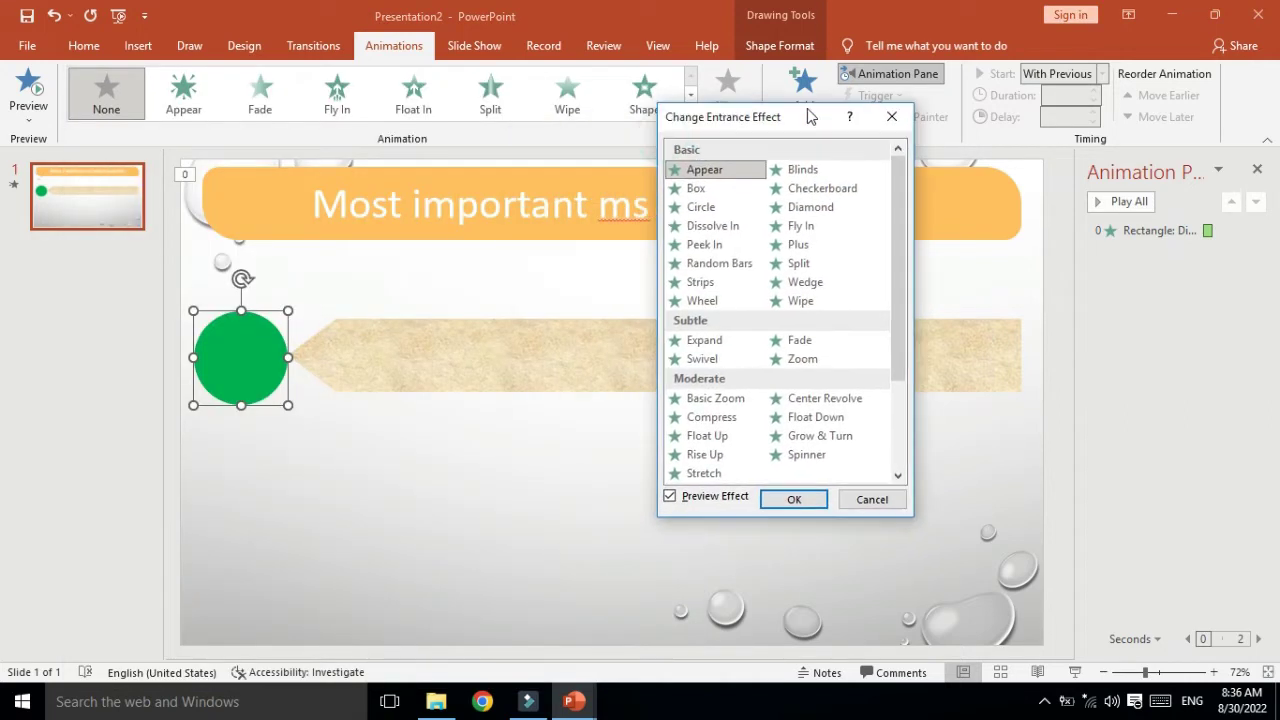
pyautogui.click(702, 301)
pyautogui.click(700, 284)
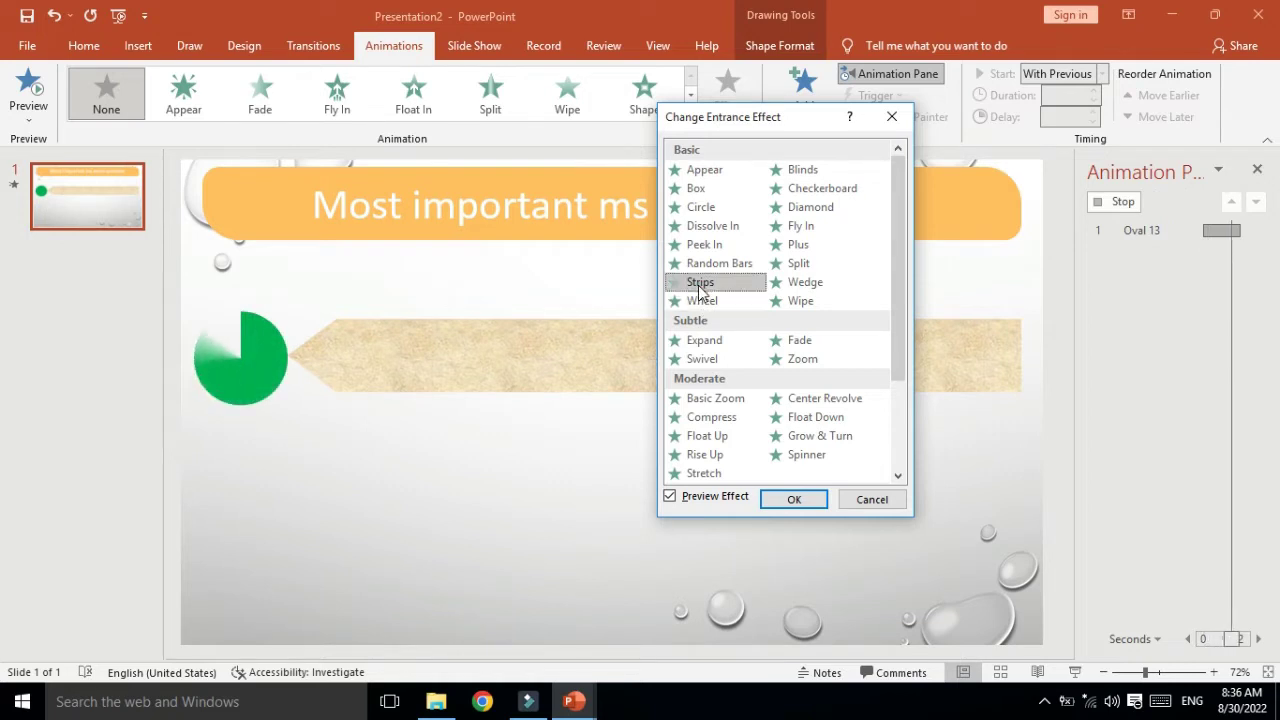
pyautogui.click(695, 265)
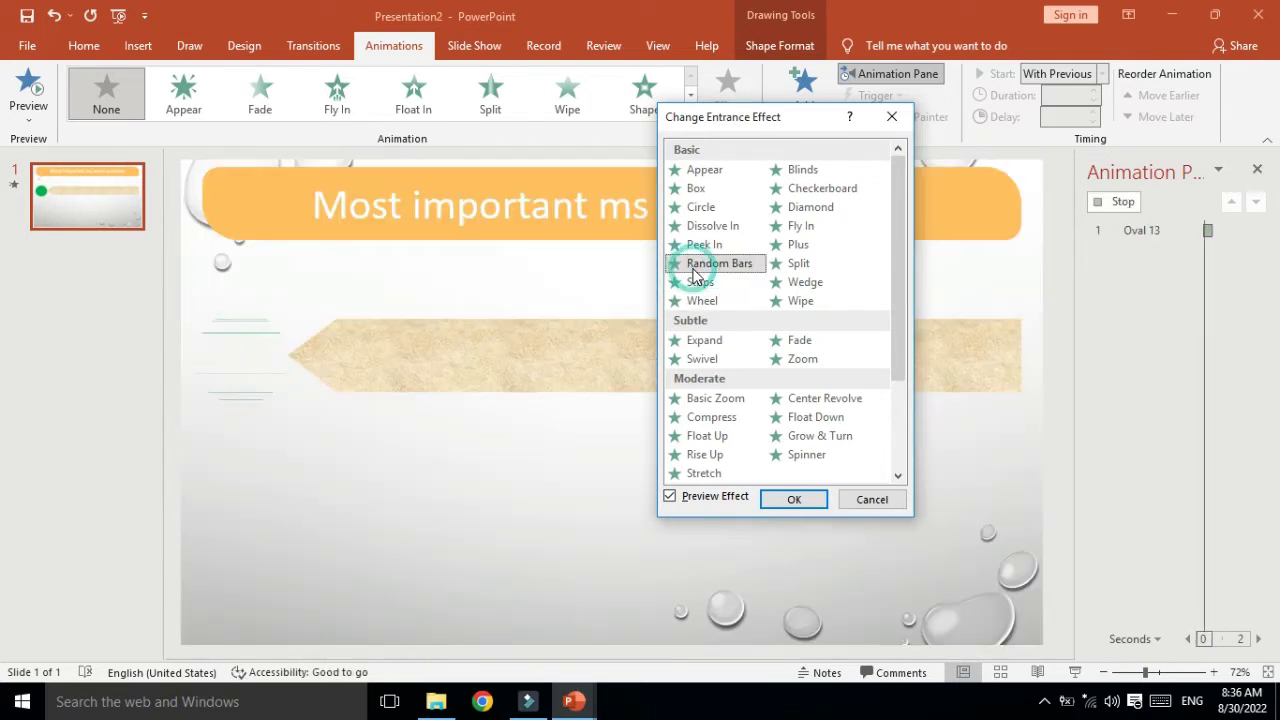
pyautogui.click(698, 246)
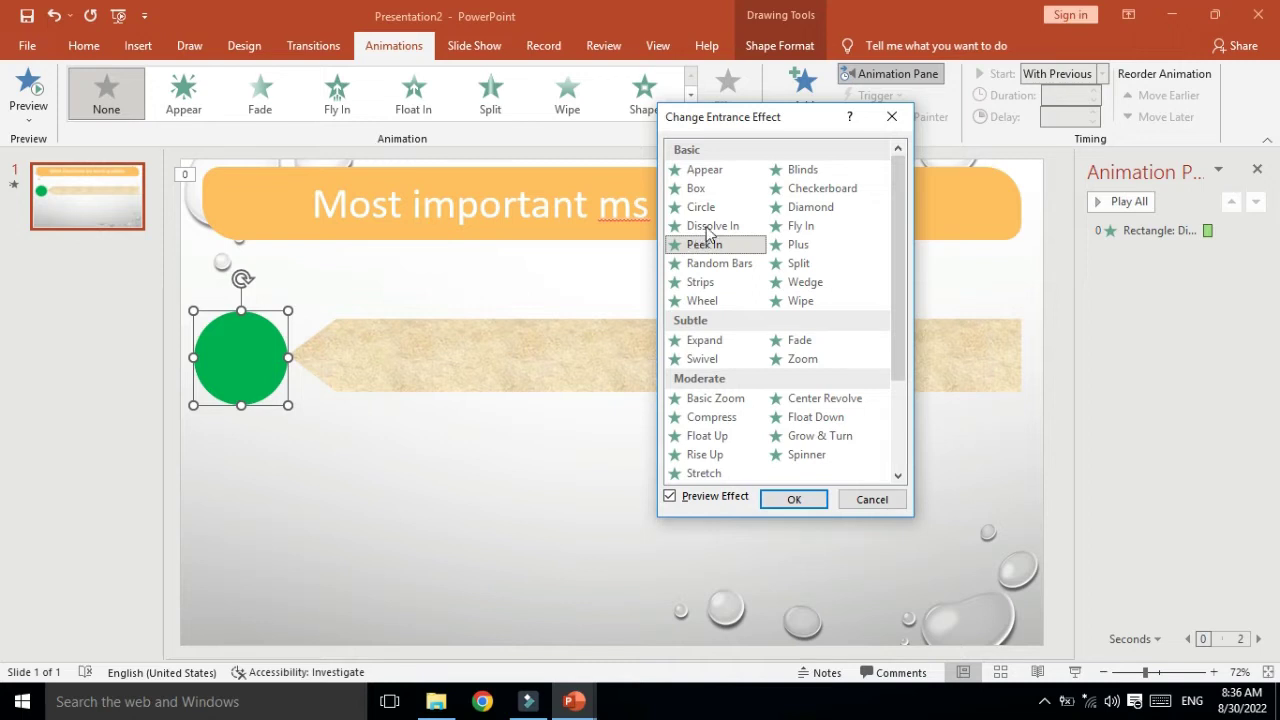
pyautogui.click(708, 228)
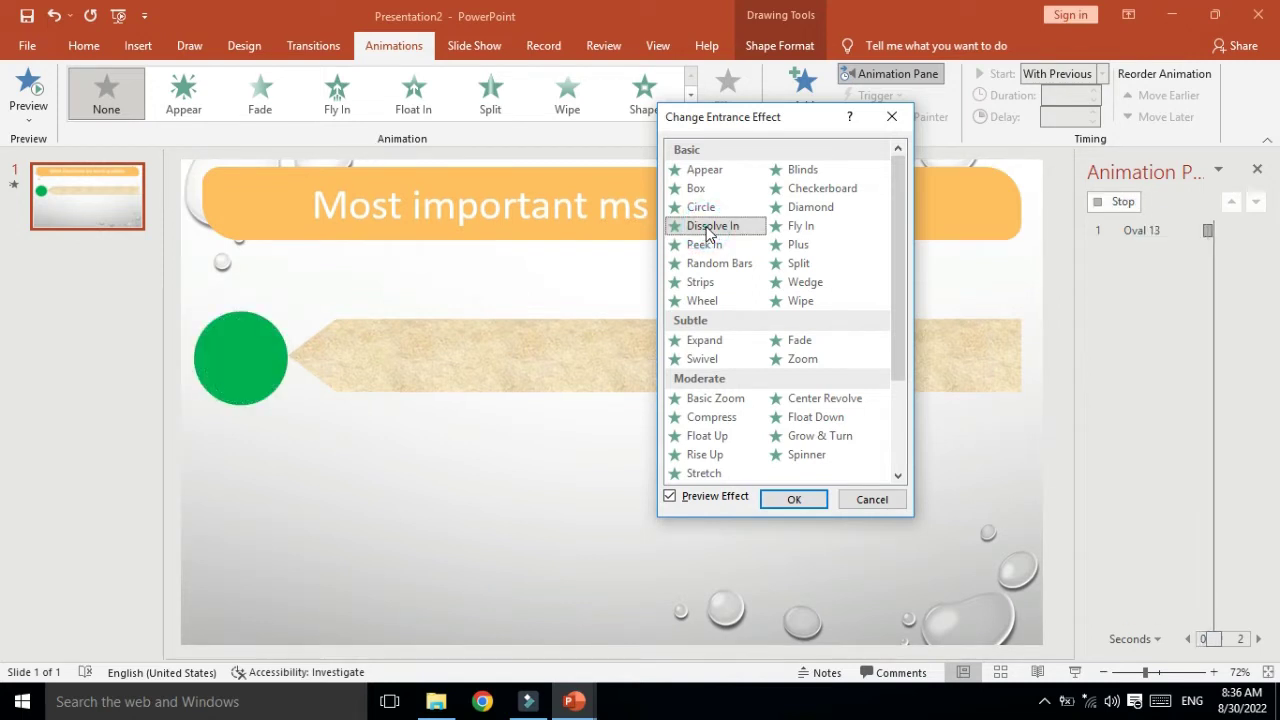
pyautogui.click(702, 209)
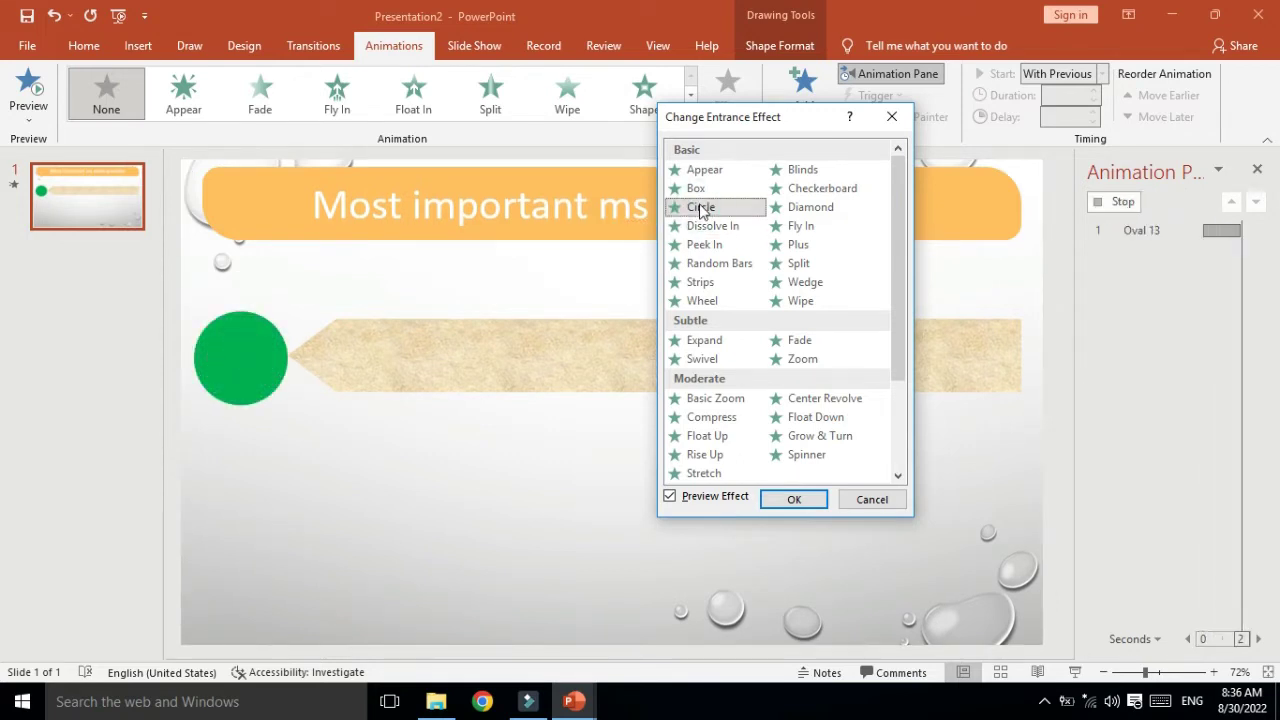
# Give the green circle a Basic Zoom entrance that starts After Previous.
pyautogui.click(697, 188)
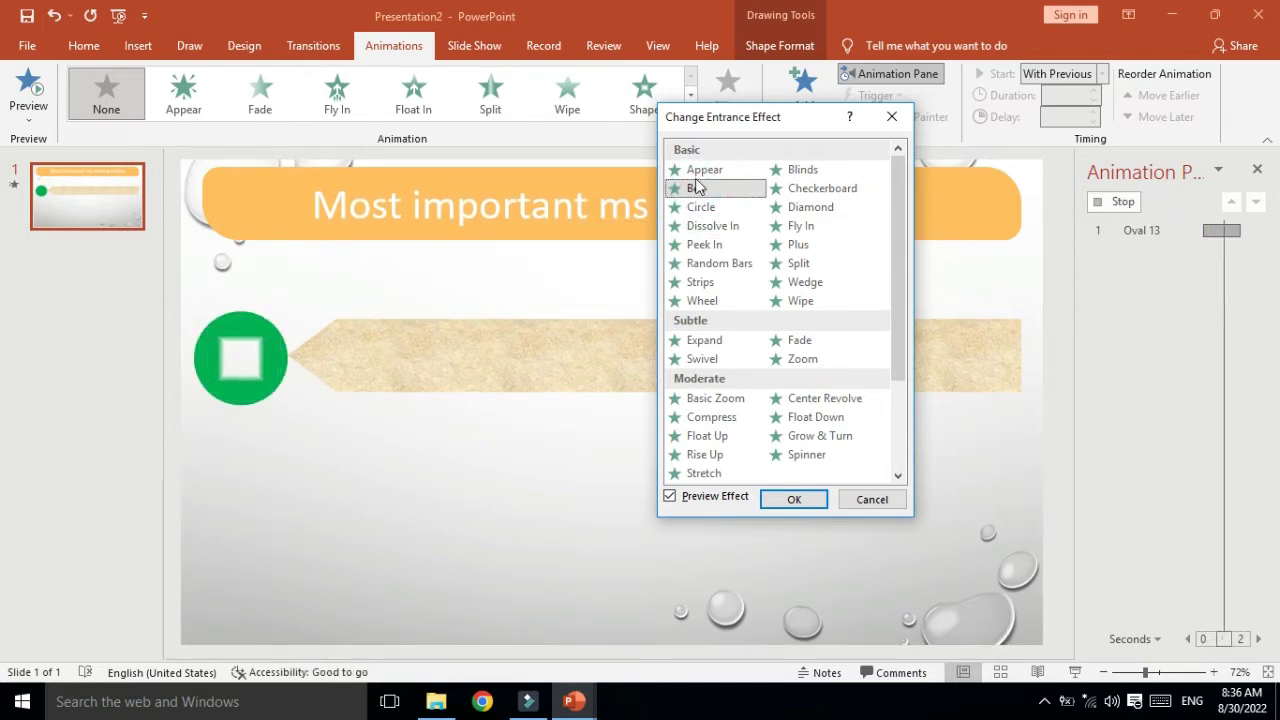
pyautogui.click(799, 342)
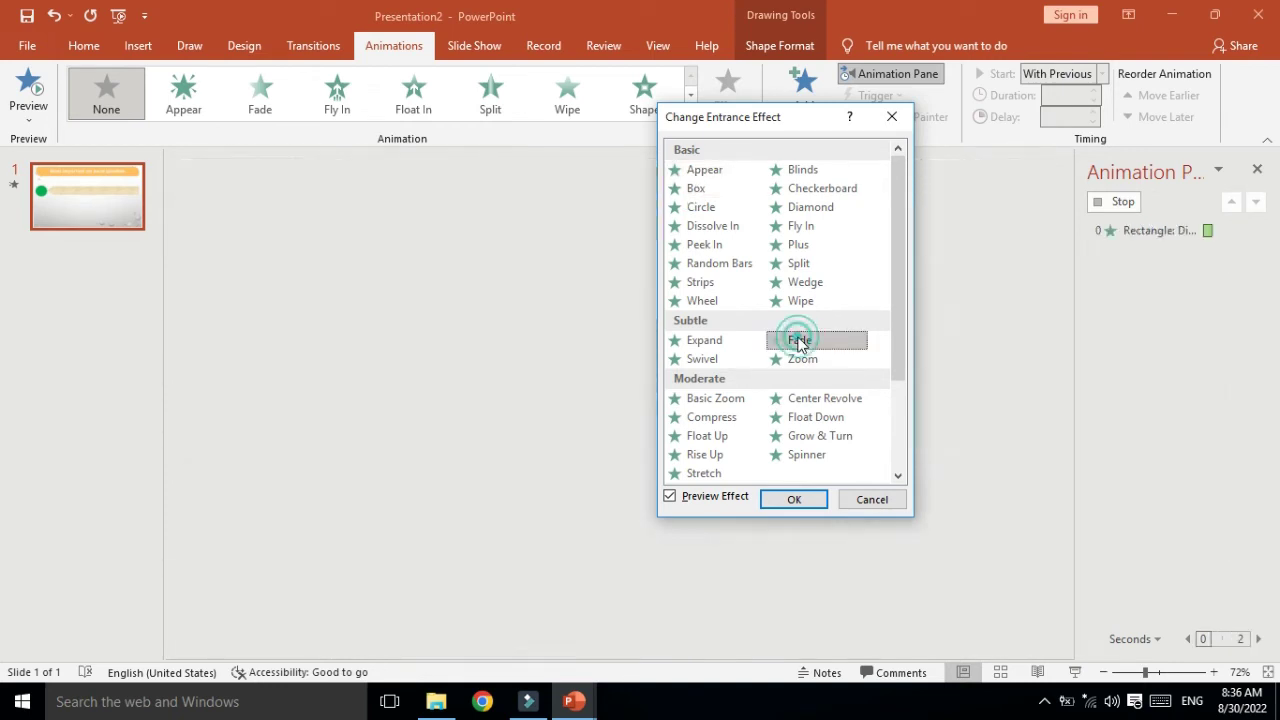
pyautogui.click(718, 362)
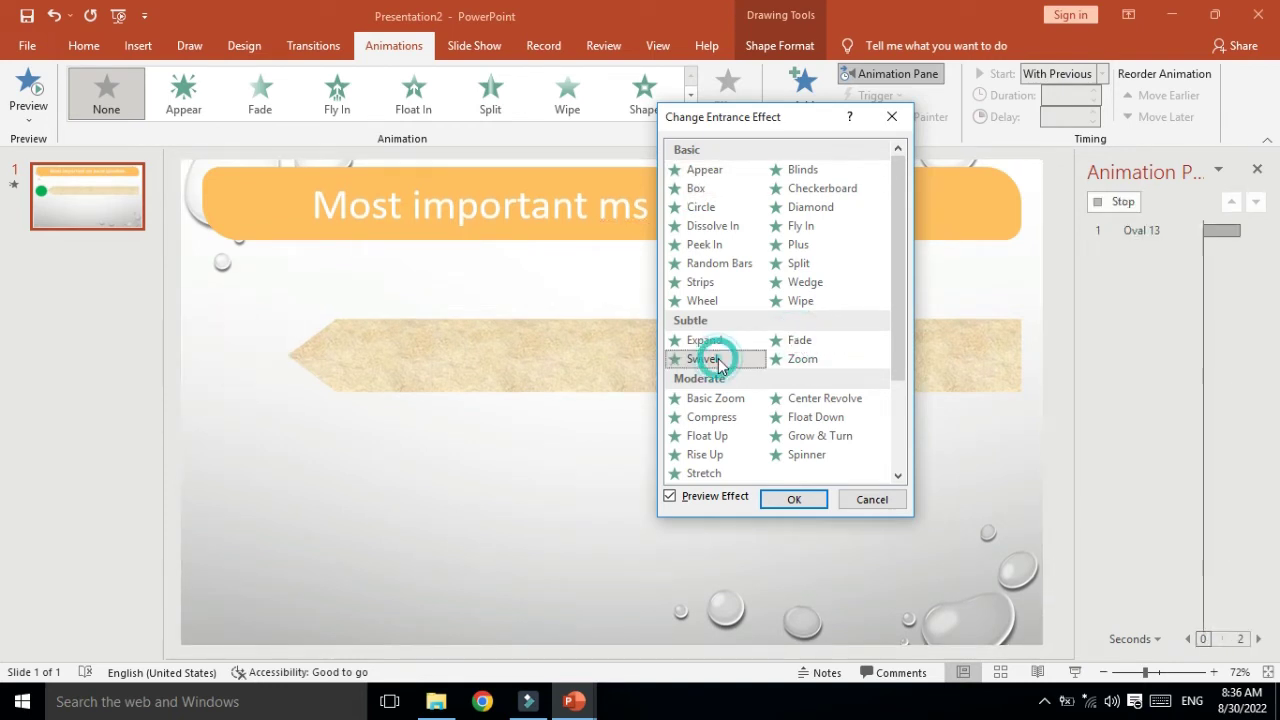
pyautogui.click(718, 348)
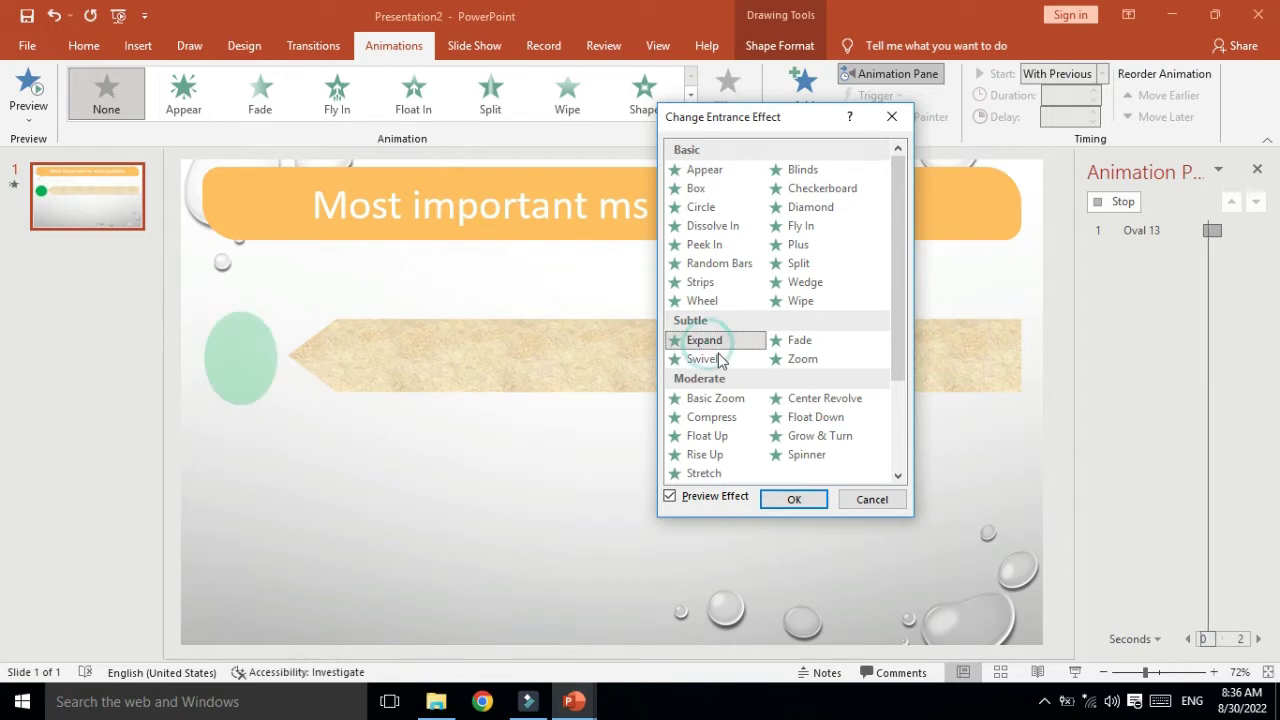
pyautogui.click(722, 403)
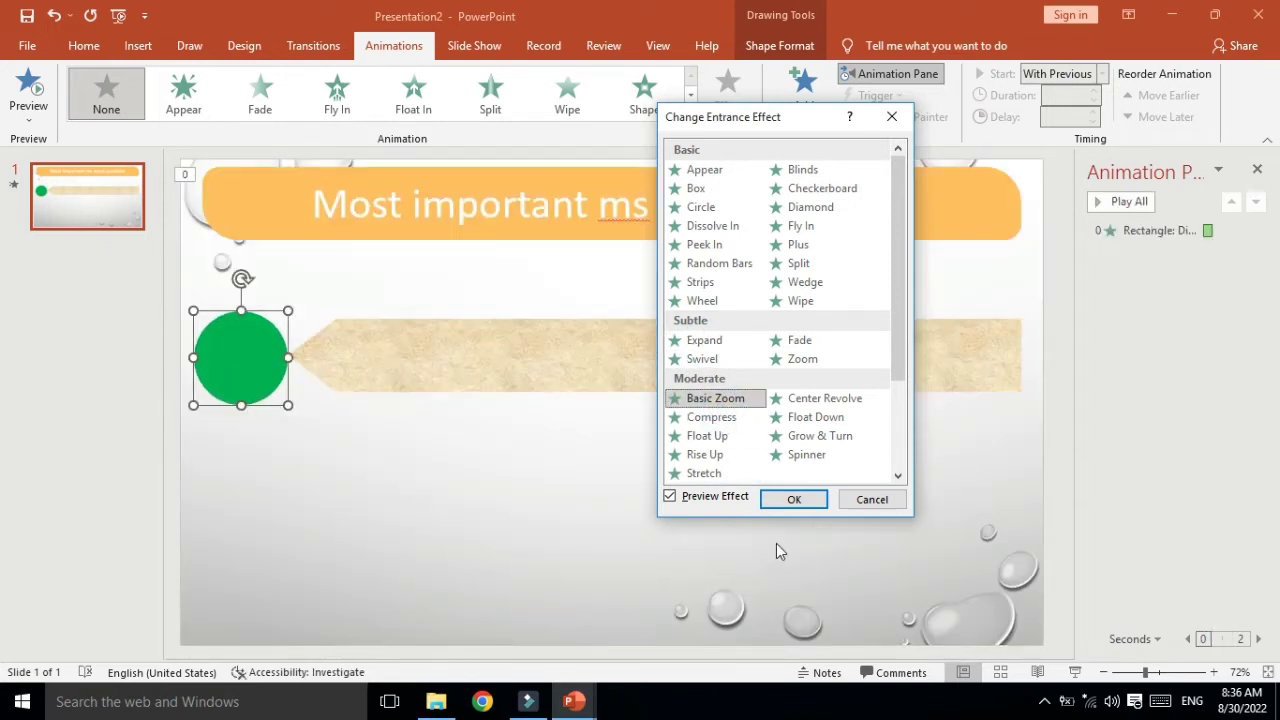
pyautogui.click(792, 500)
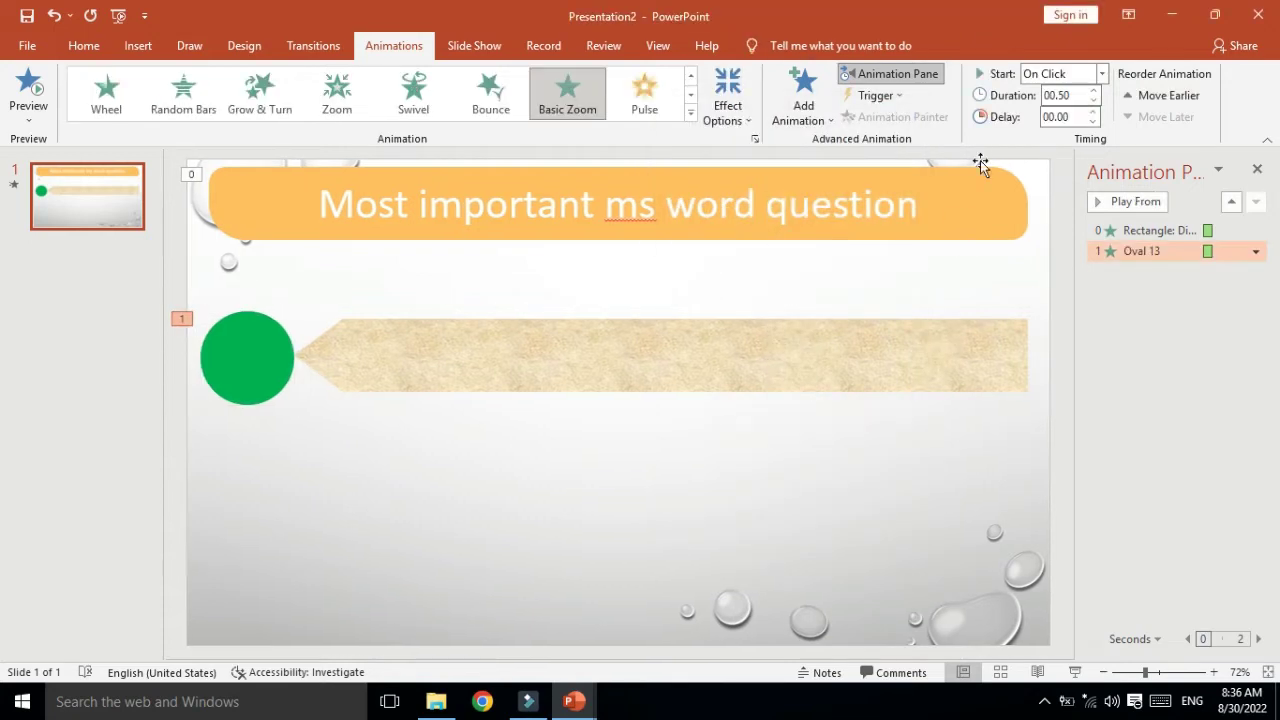
pyautogui.click(1101, 75)
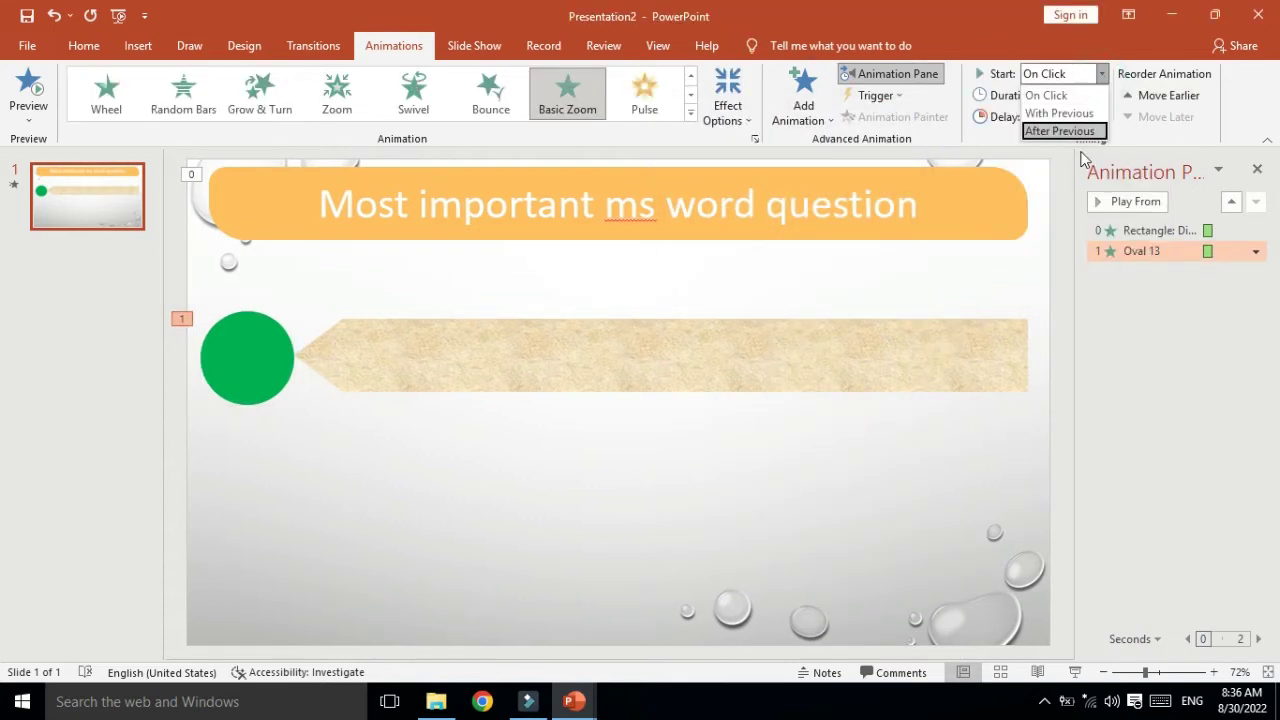
pyautogui.click(1077, 134)
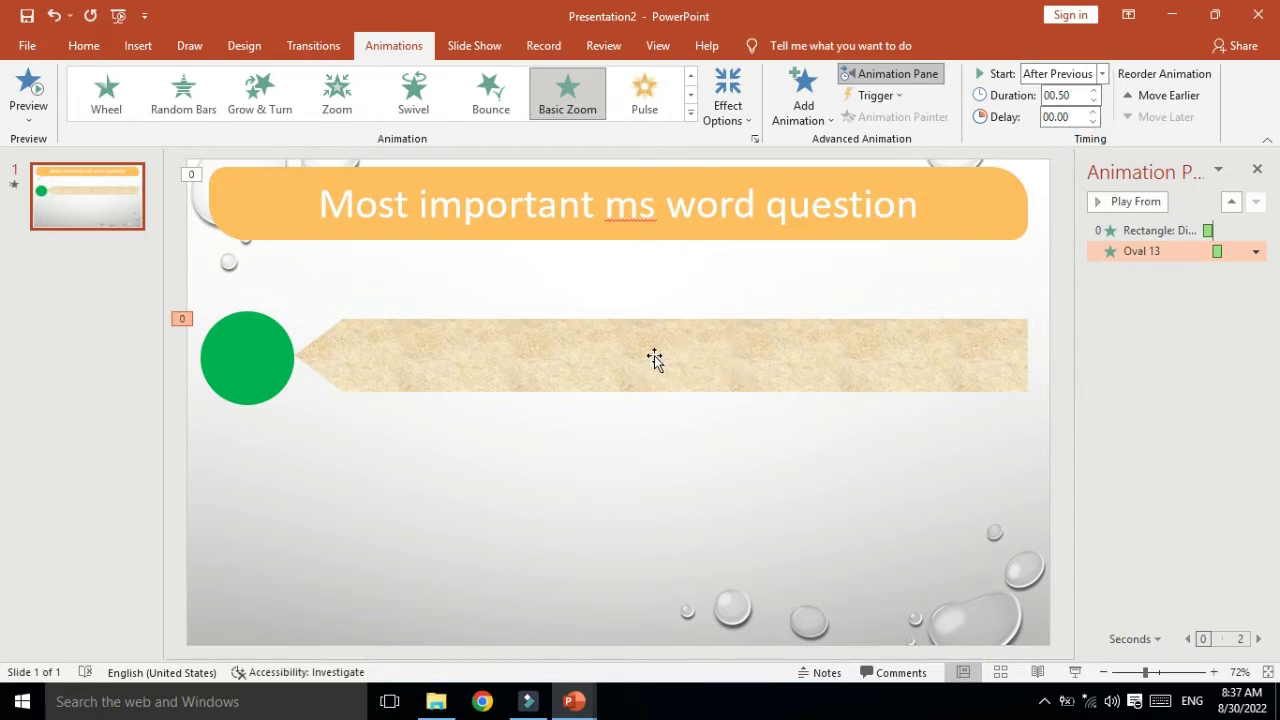
# Preview the slide's animations and apply a Zoom entrance to the textured arrow.
pyautogui.click(1127, 202)
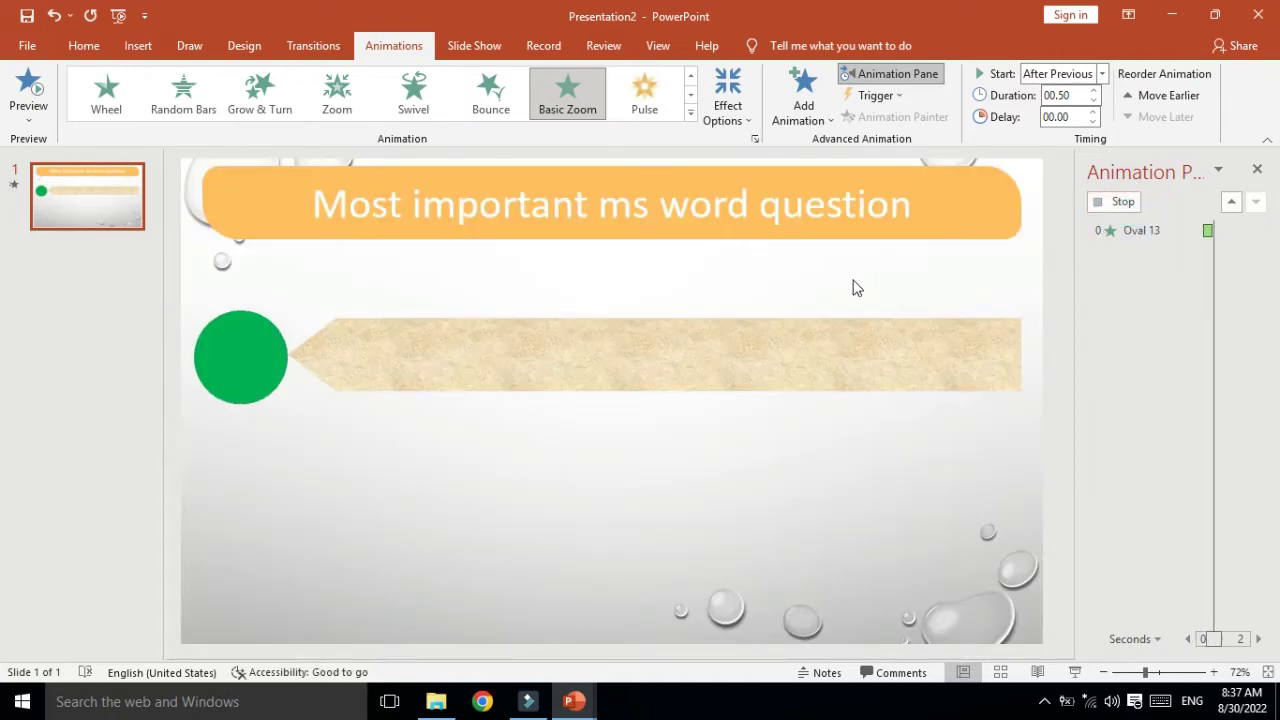
pyautogui.click(845, 345)
pyautogui.click(690, 112)
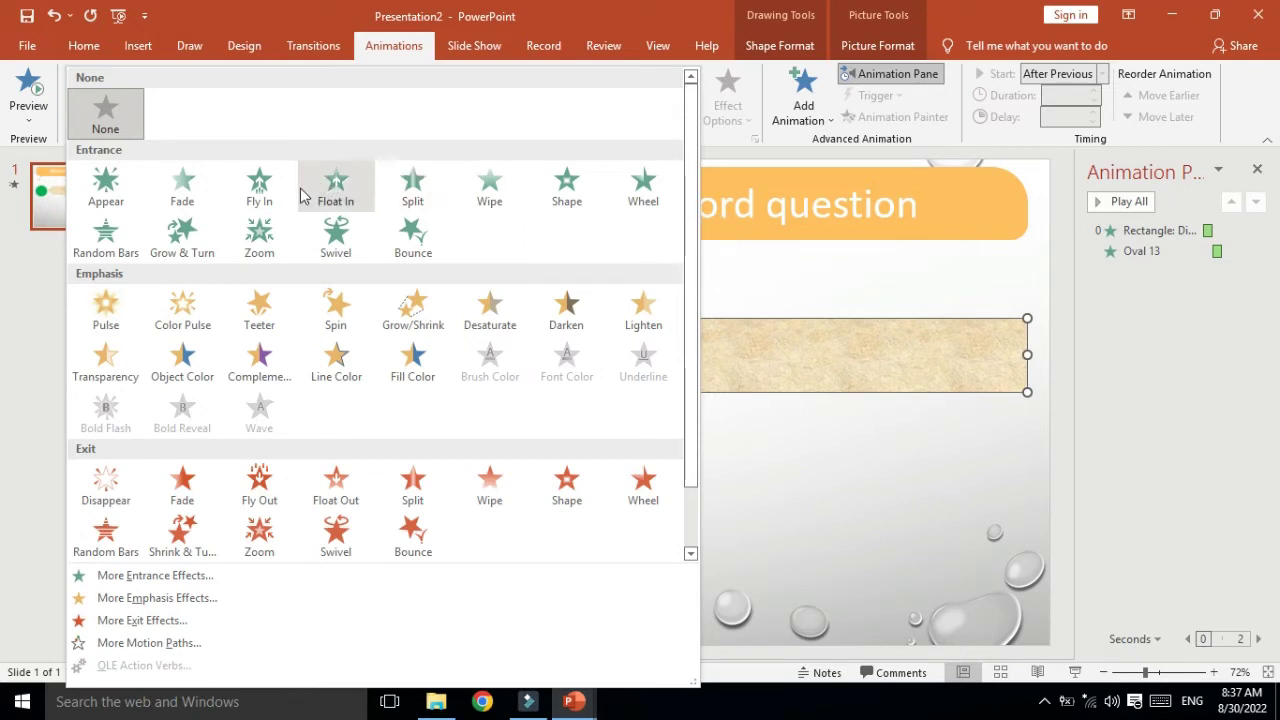
pyautogui.click(195, 575)
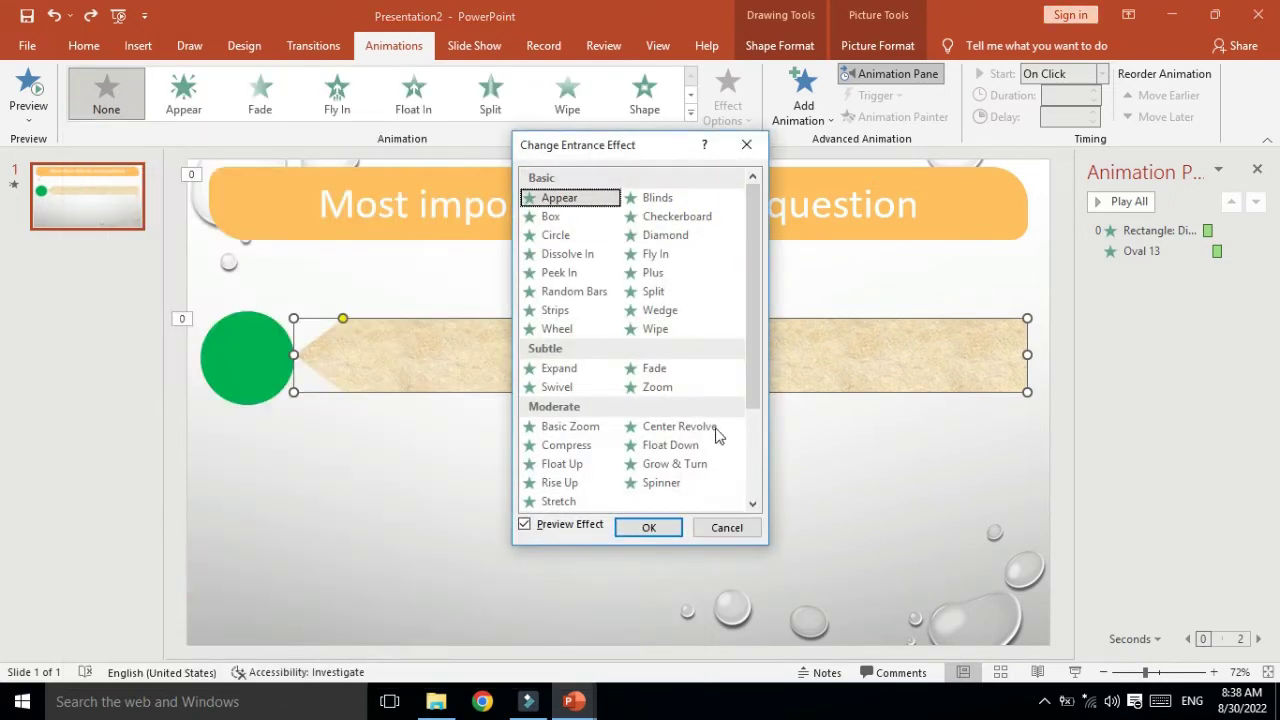
pyautogui.moveTo(621, 150)
pyautogui.mouseDown()
pyautogui.moveTo(1003, 180)
pyautogui.moveTo(1053, 100)
pyautogui.mouseUp()
pyautogui.scroll(-3, 1060, 300)
pyautogui.click(1091, 298)
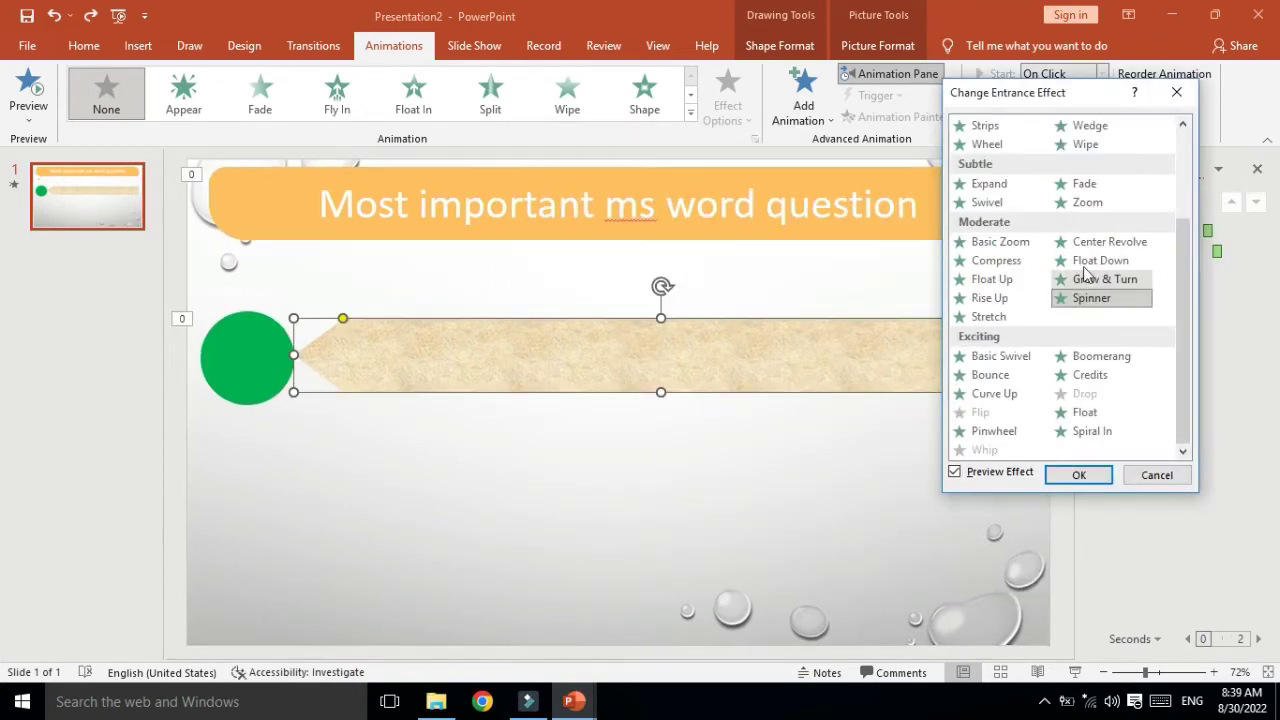
pyautogui.click(1088, 203)
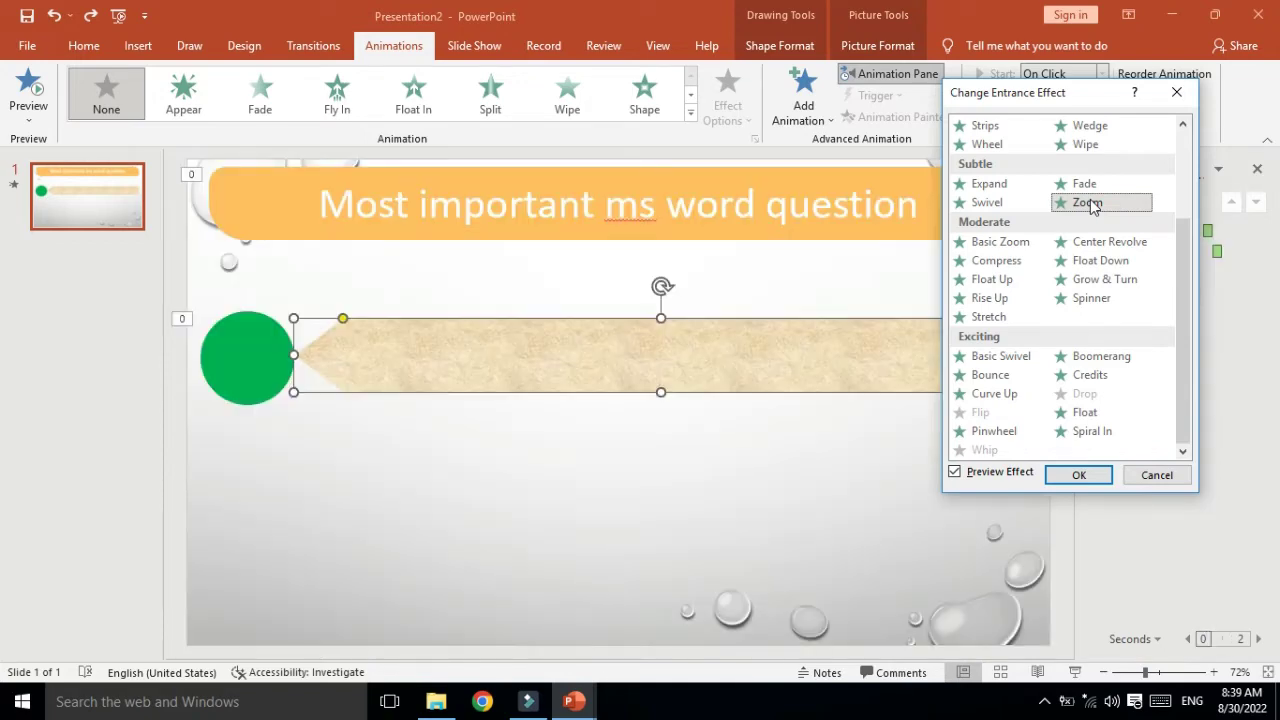
pyautogui.click(1079, 476)
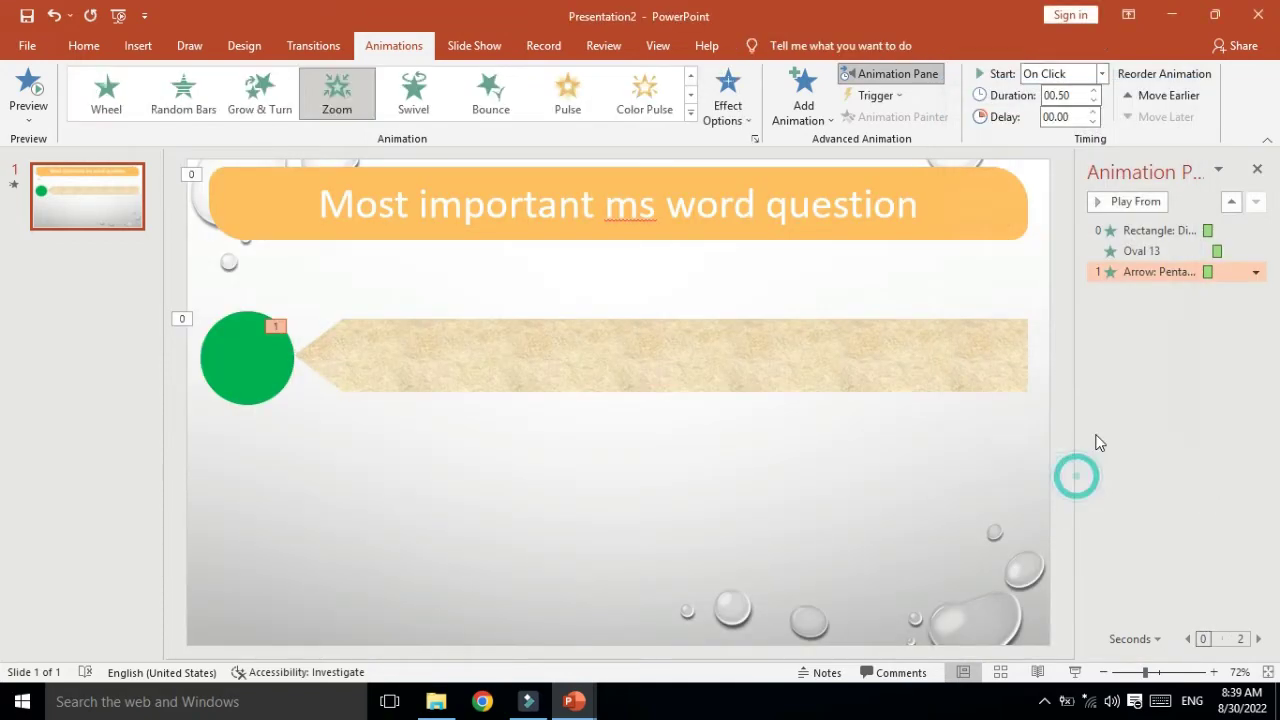
# Set the arrow's Zoom to start After Previous, then place the cursor inside the arrow.
pyautogui.click(1101, 75)
pyautogui.click(1060, 131)
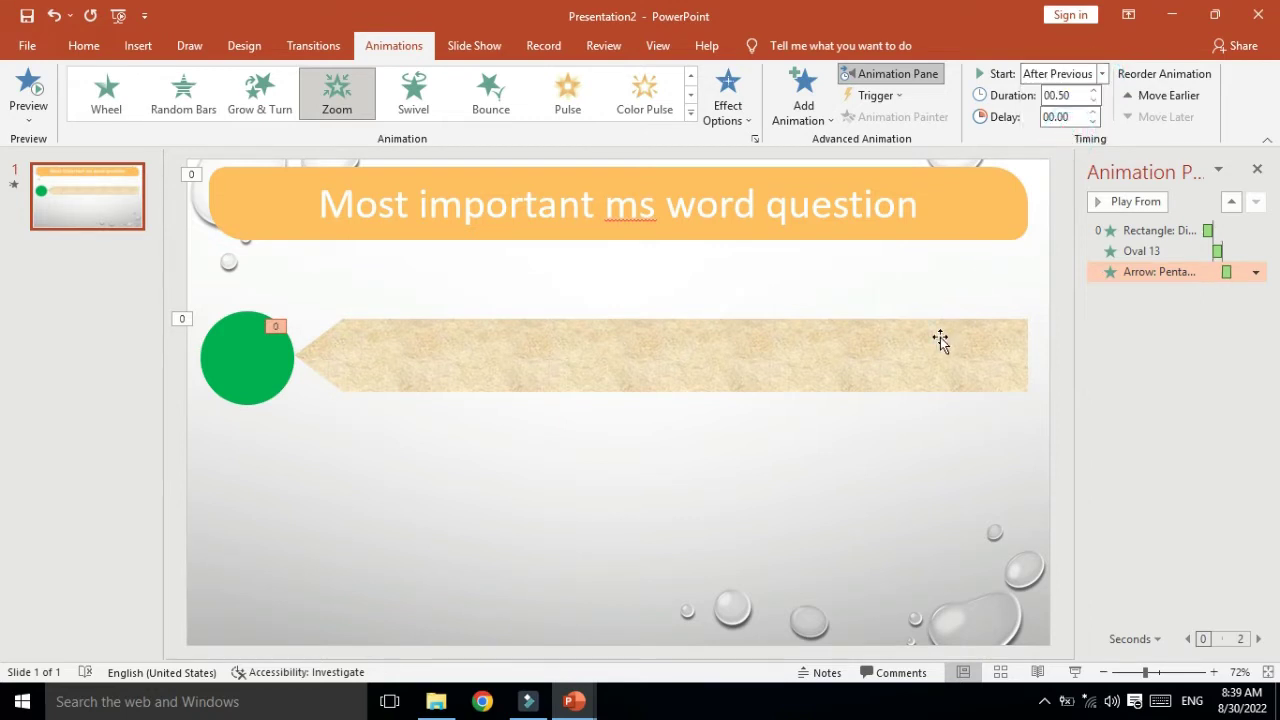
pyautogui.click(760, 355)
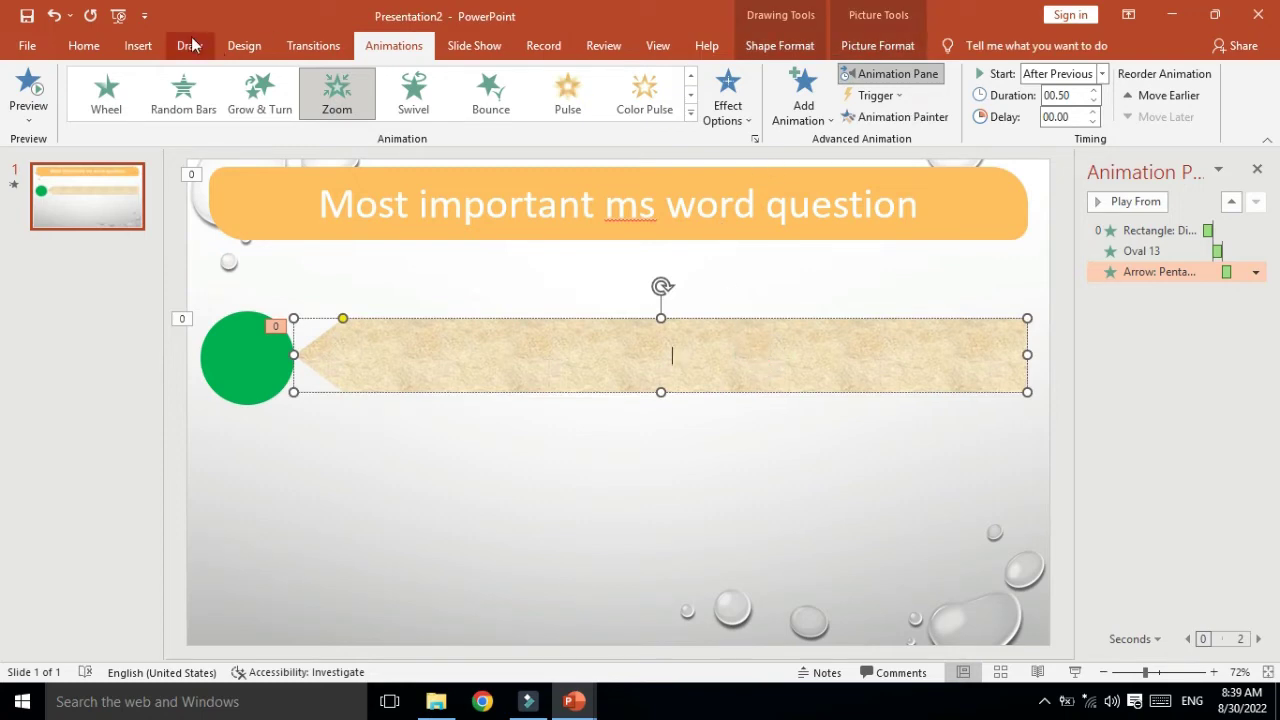
# Make the arrow's text left-aligned, black, shadowed and bold.
pyautogui.click(92, 47)
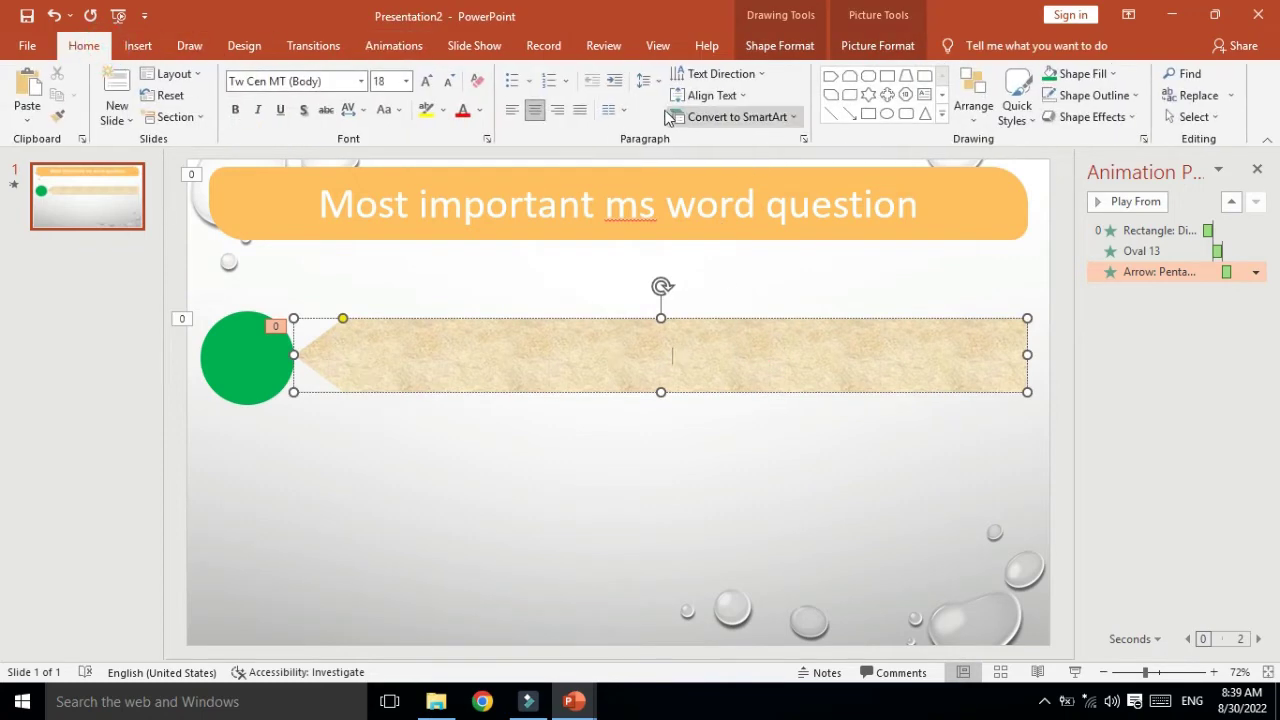
pyautogui.click(514, 111)
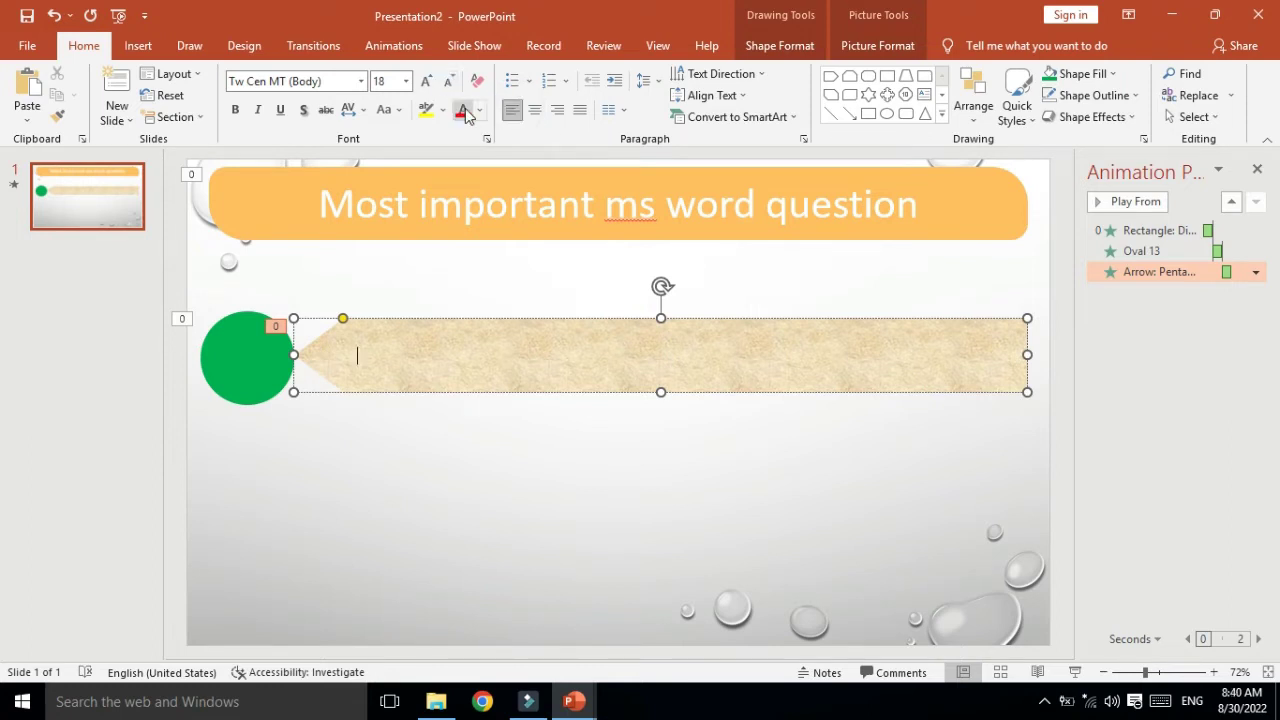
pyautogui.click(481, 113)
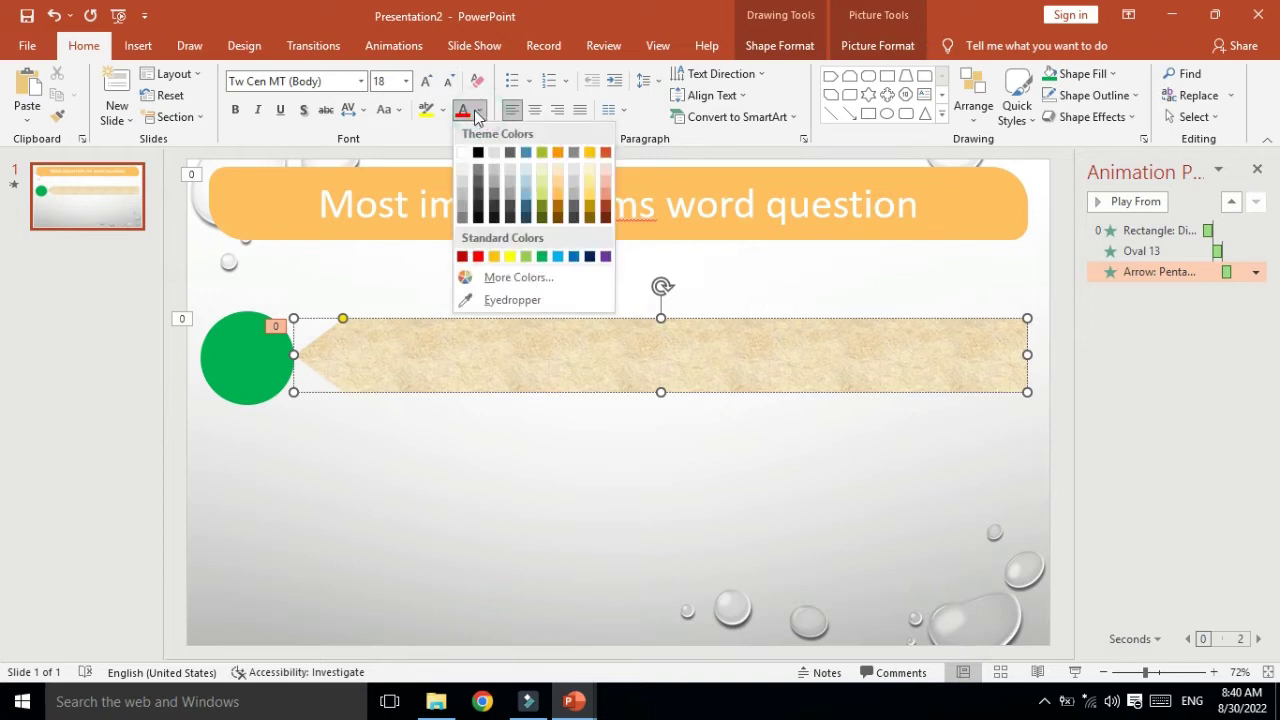
pyautogui.click(481, 220)
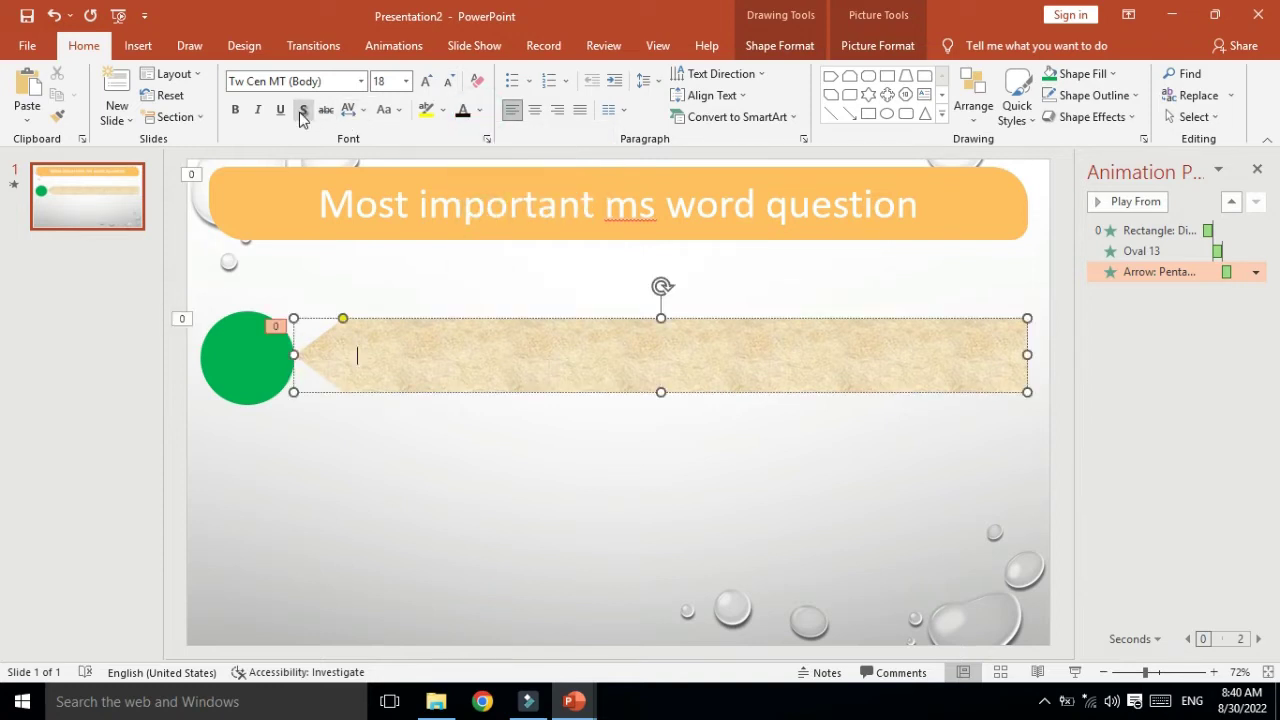
pyautogui.click(303, 110)
pyautogui.click(235, 112)
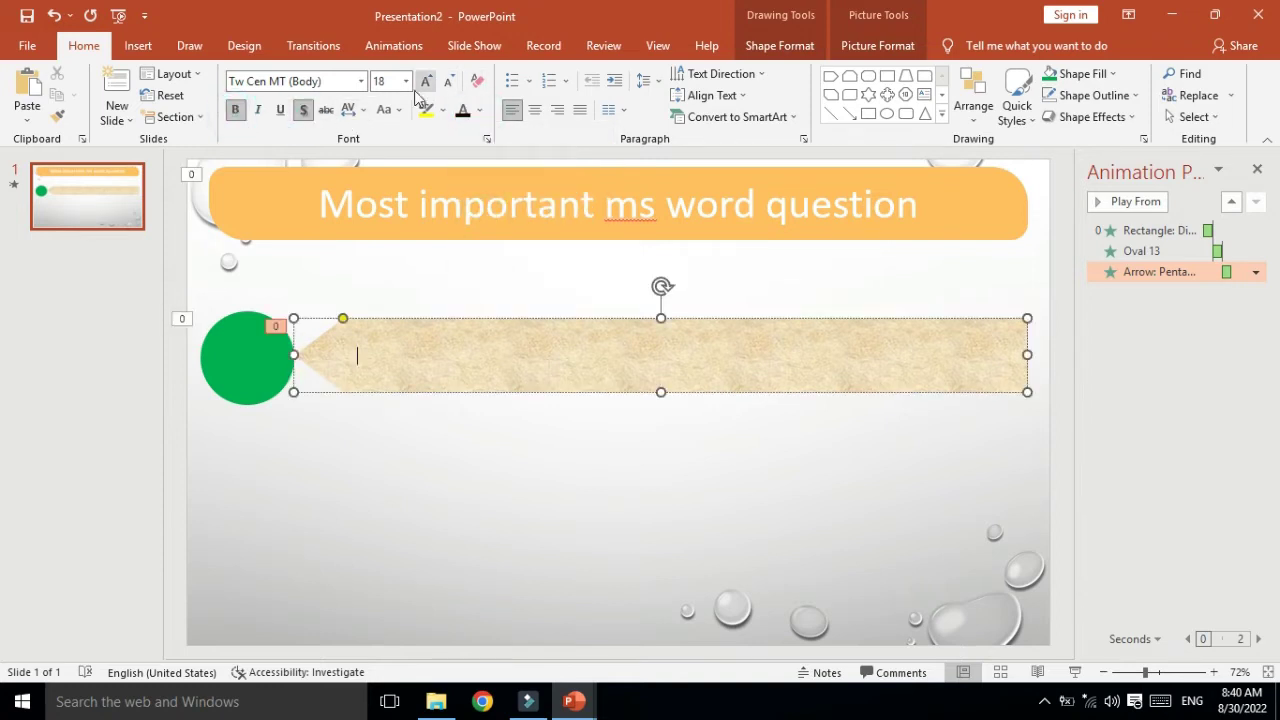
# Enlarge the arrow's text to 32 pt and set its font to Calibri.
pyautogui.click(425, 82)
pyautogui.click(425, 82)
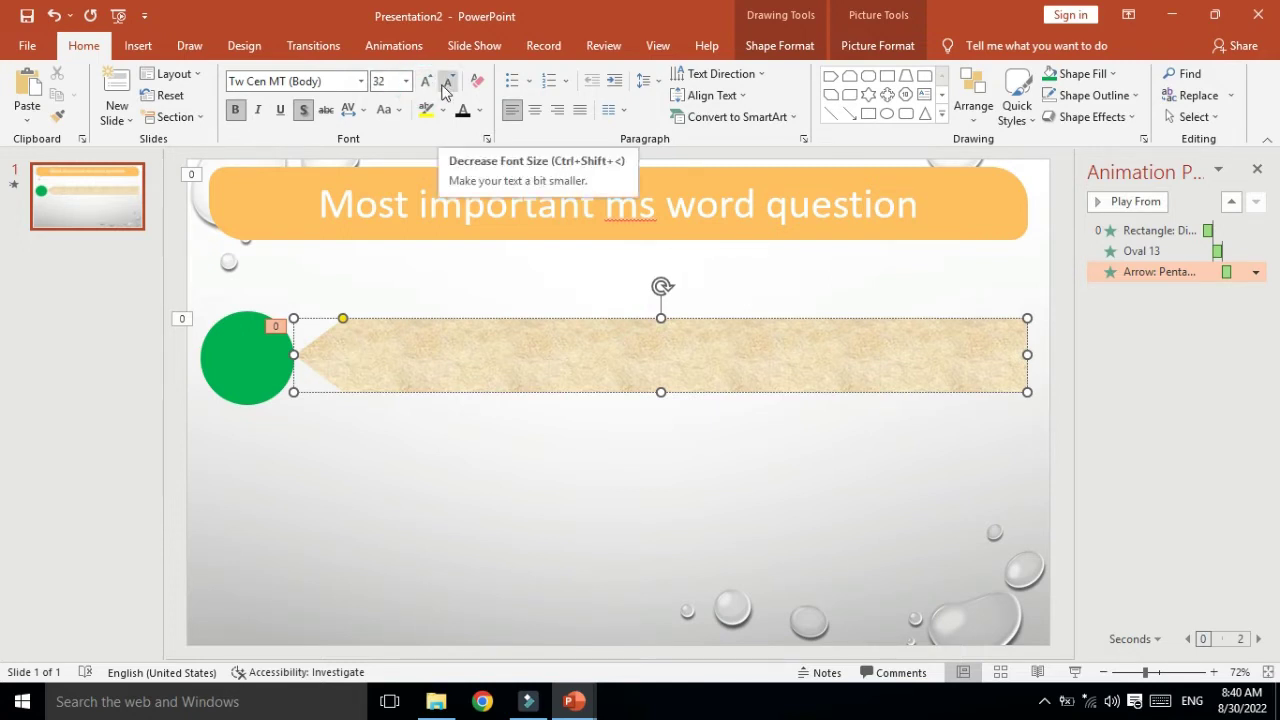
pyautogui.write('1')
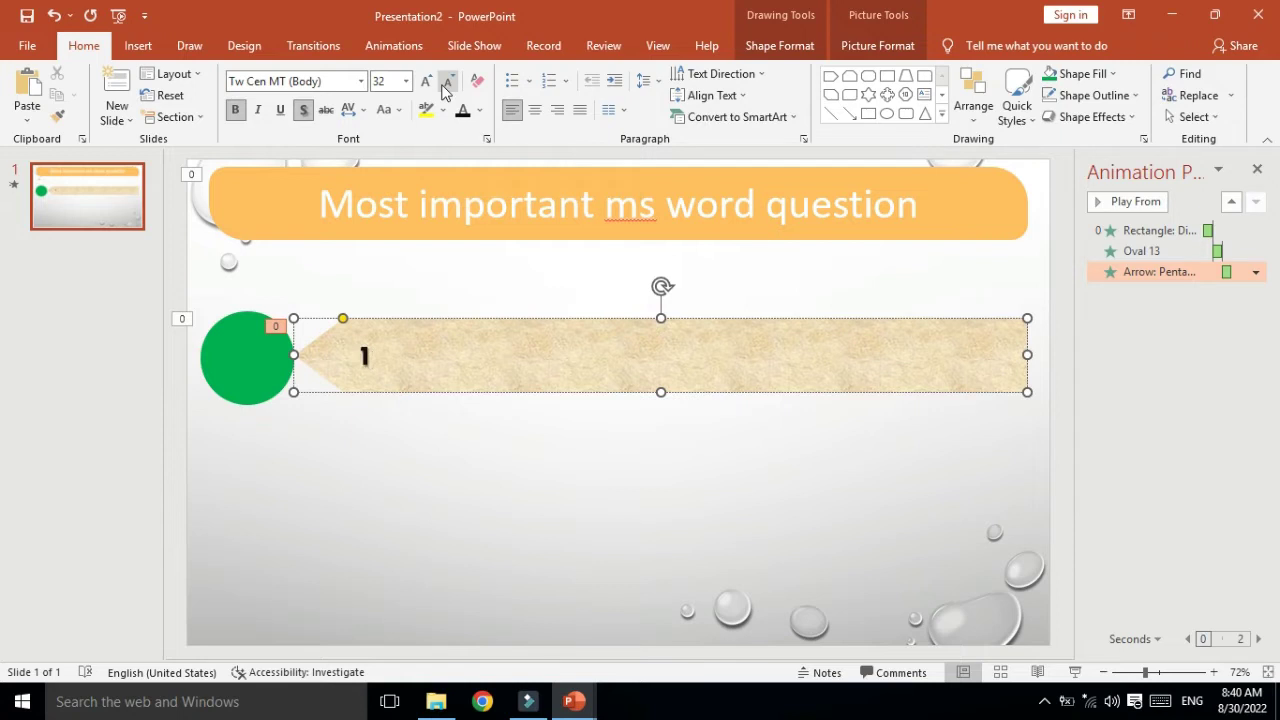
pyautogui.click(366, 87)
pyautogui.click(363, 86)
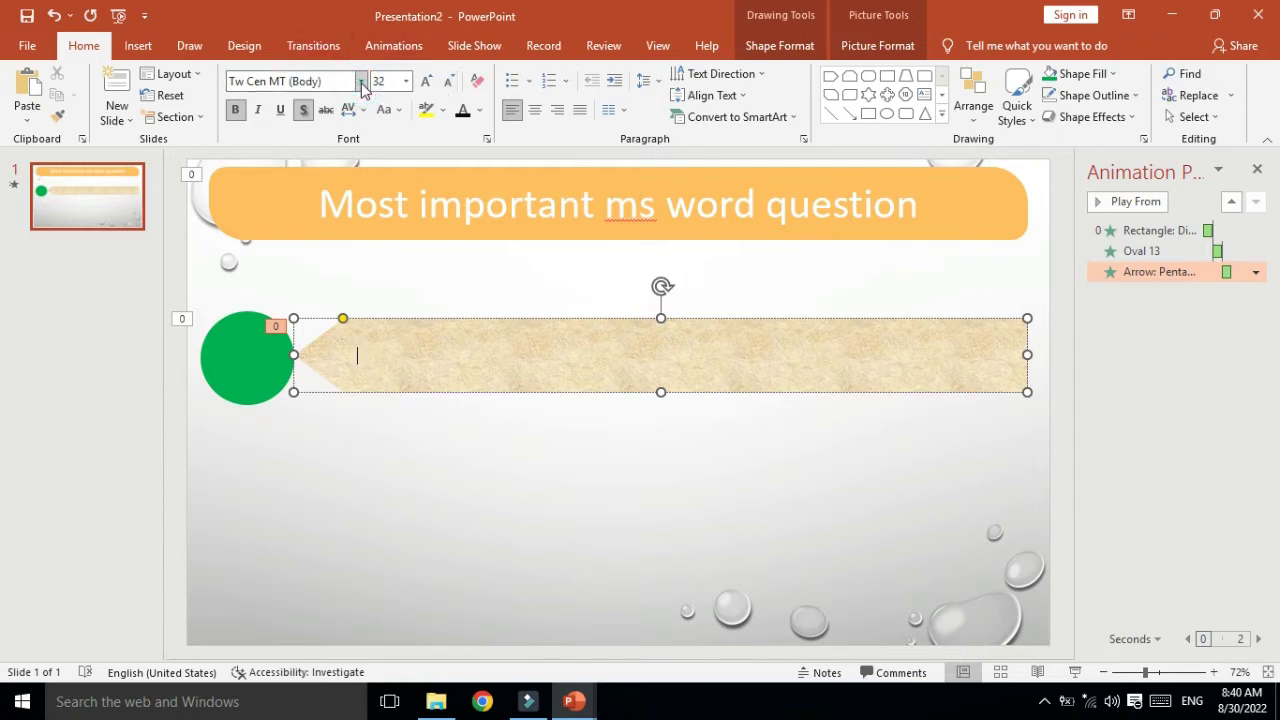
pyautogui.click(362, 87)
pyautogui.click(360, 87)
pyautogui.click(360, 82)
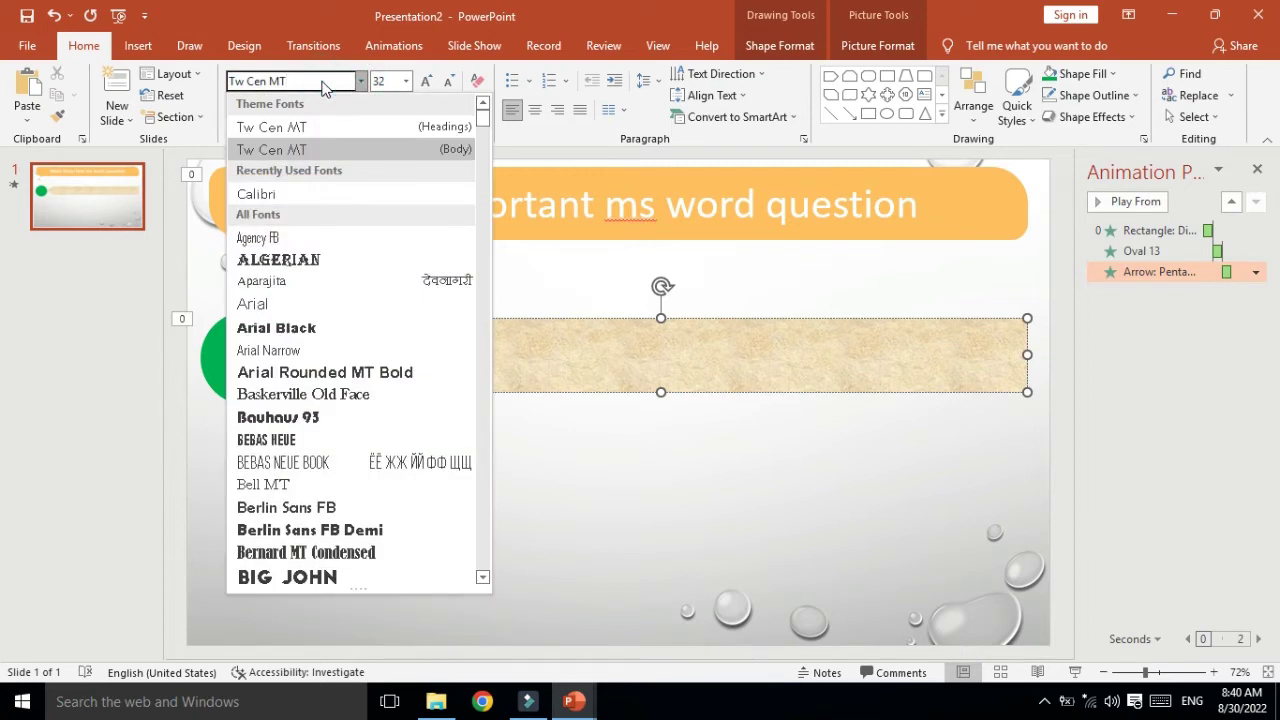
pyautogui.press('BackSpace')
pyautogui.press('BackSpace')
pyautogui.press('BackSpace')
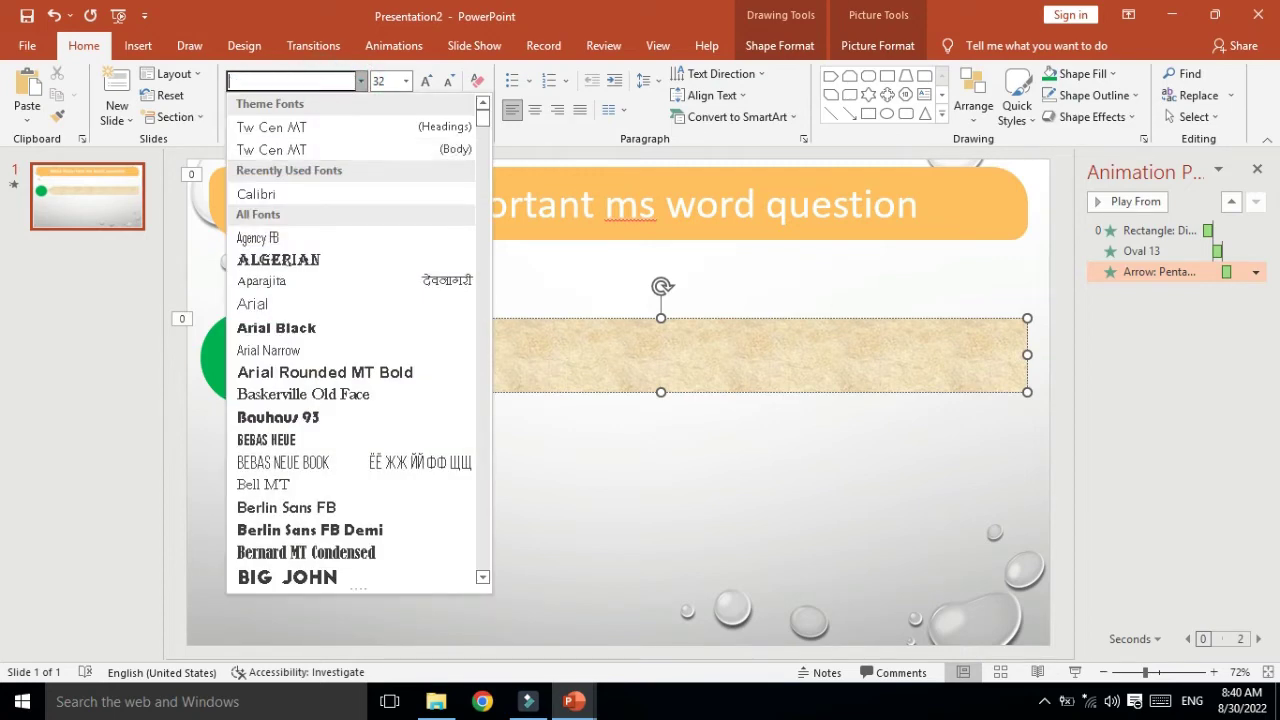
pyautogui.write('Calibri')
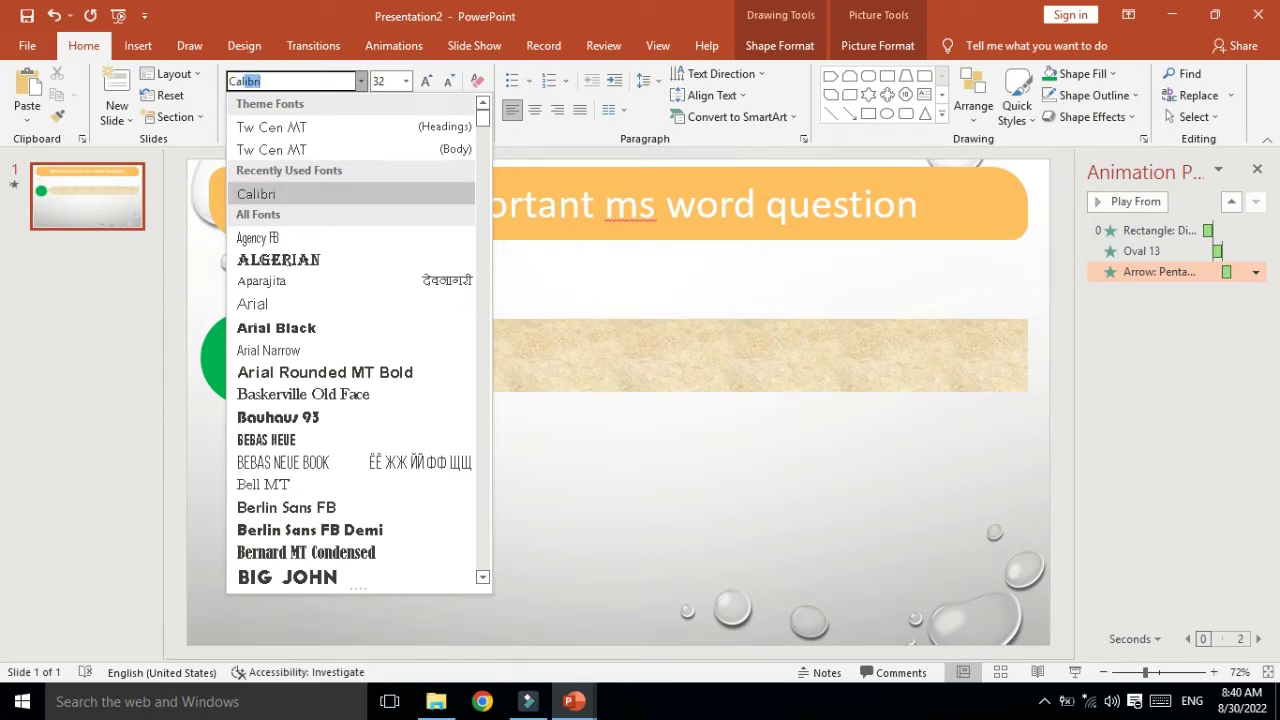
pyautogui.press('Return')
pyautogui.click(357, 351)
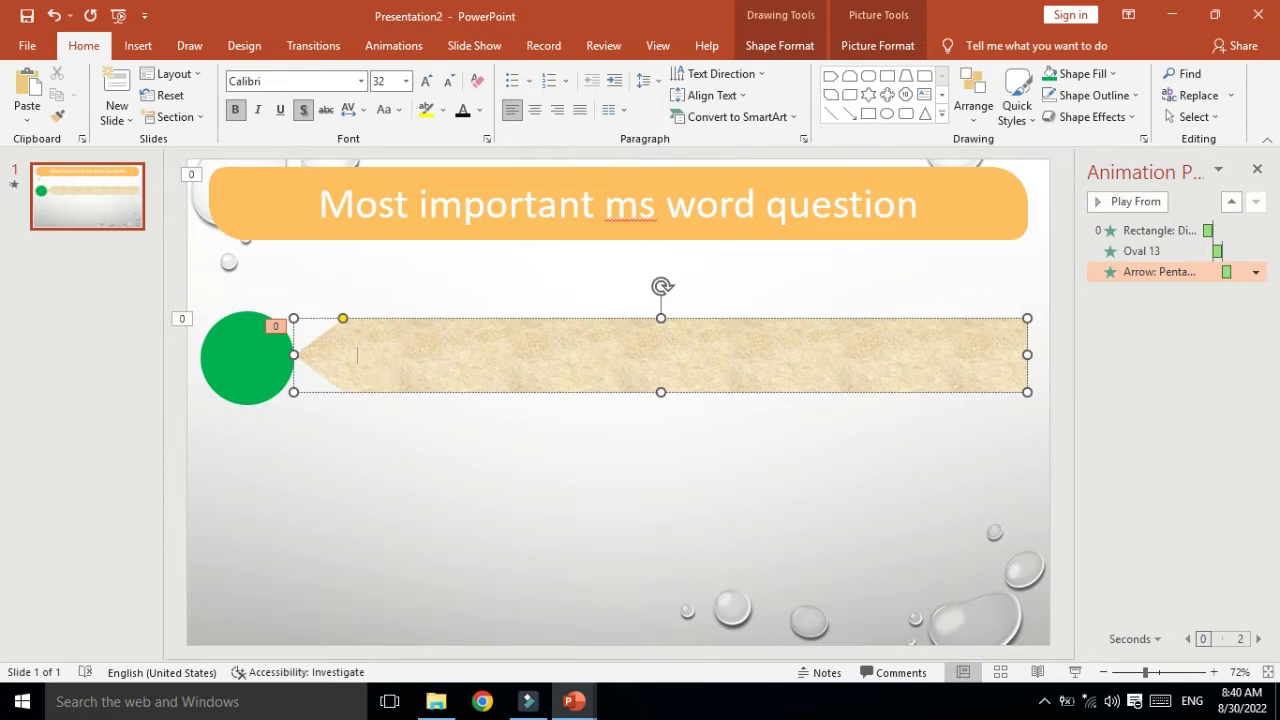
# Type 'Type your question ?' in the arrow and format the leading spaces.
pyautogui.write('Type ')
pyautogui.write('your ')
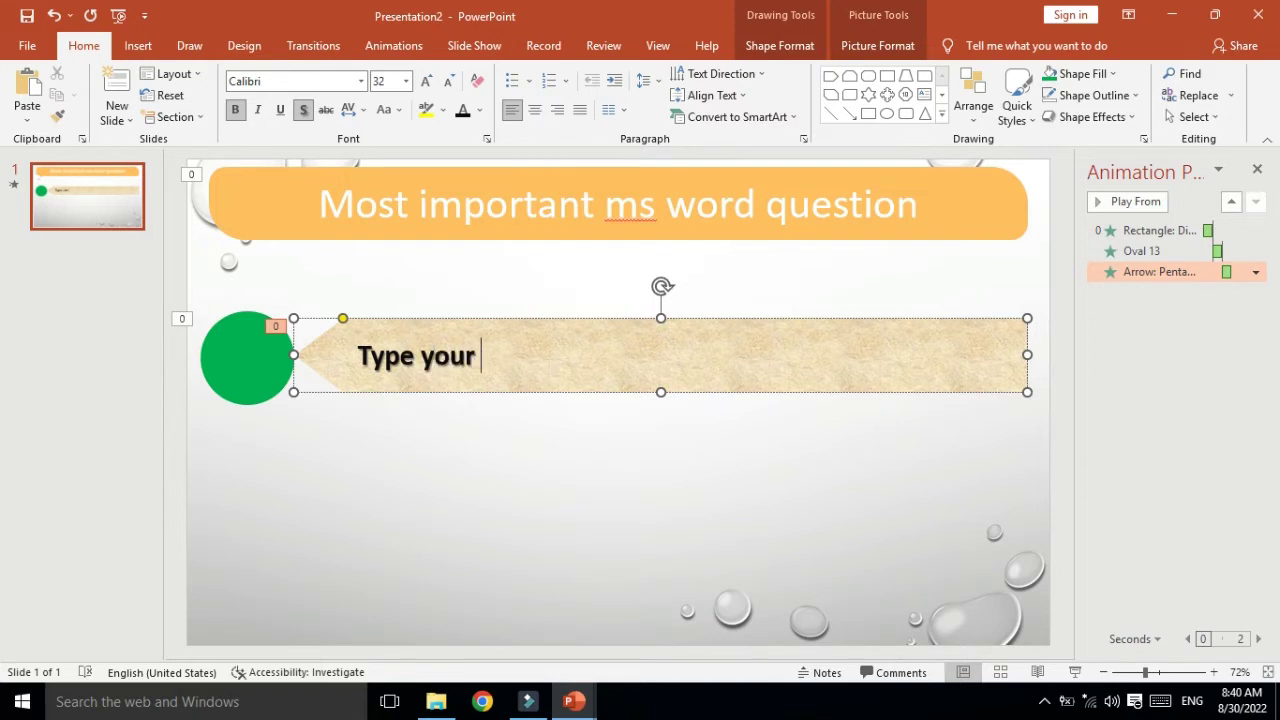
pyautogui.write('question')
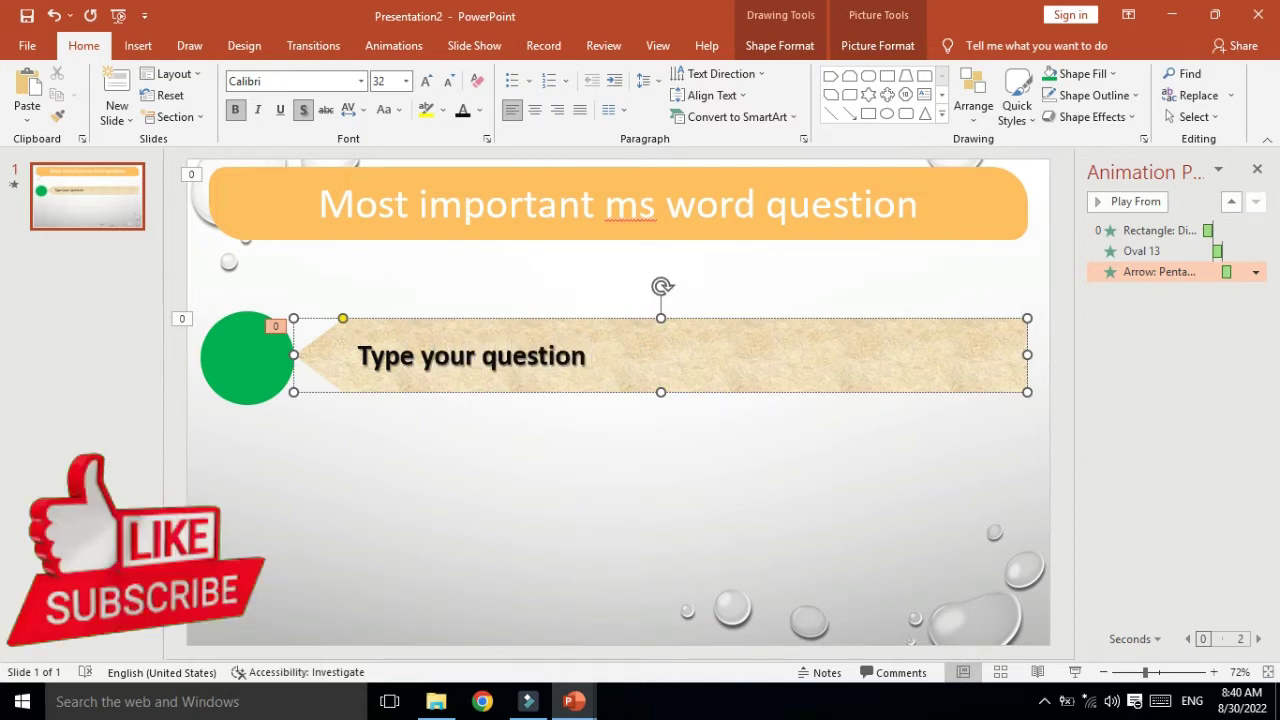
pyautogui.write(' ?')
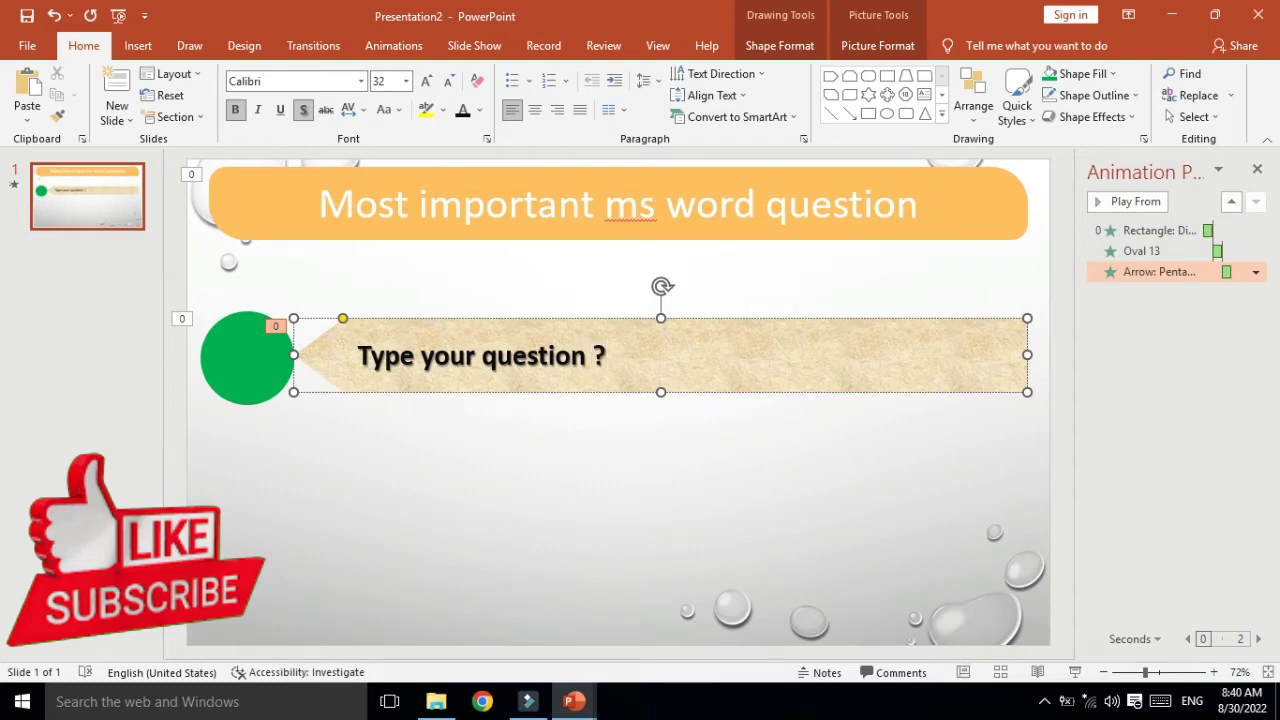
pyautogui.click(386, 388)
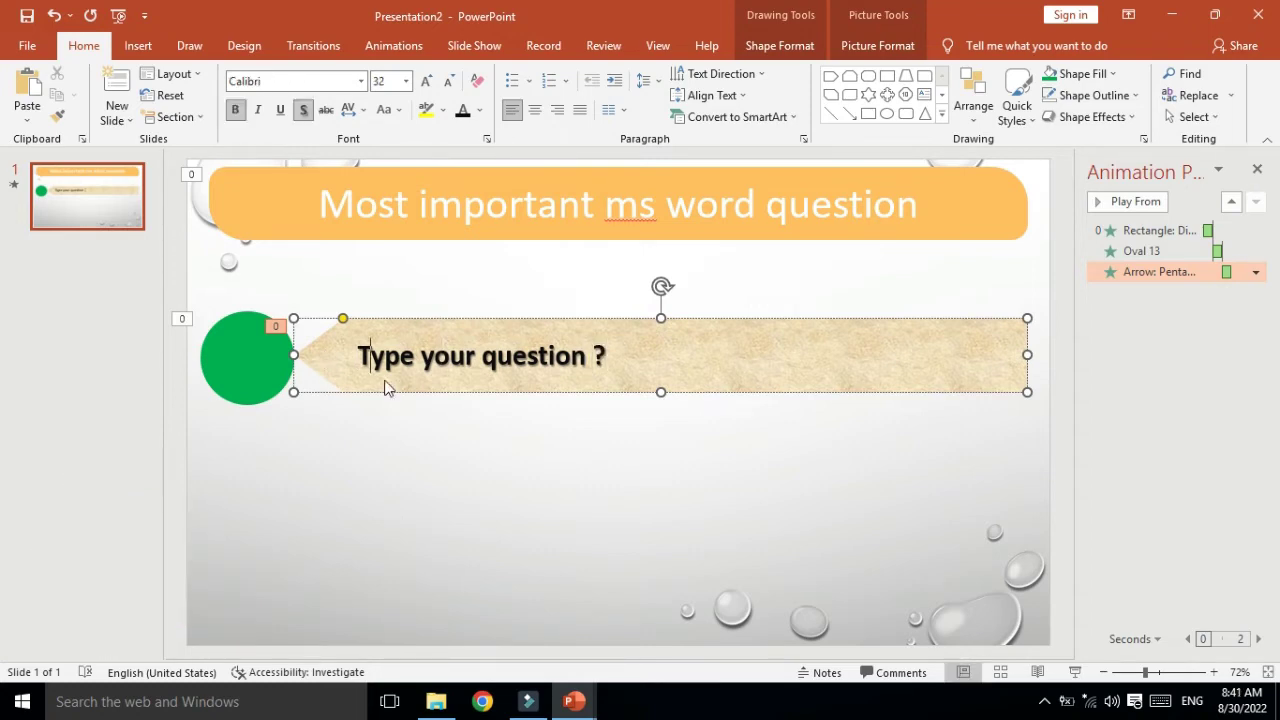
pyautogui.press('Left')
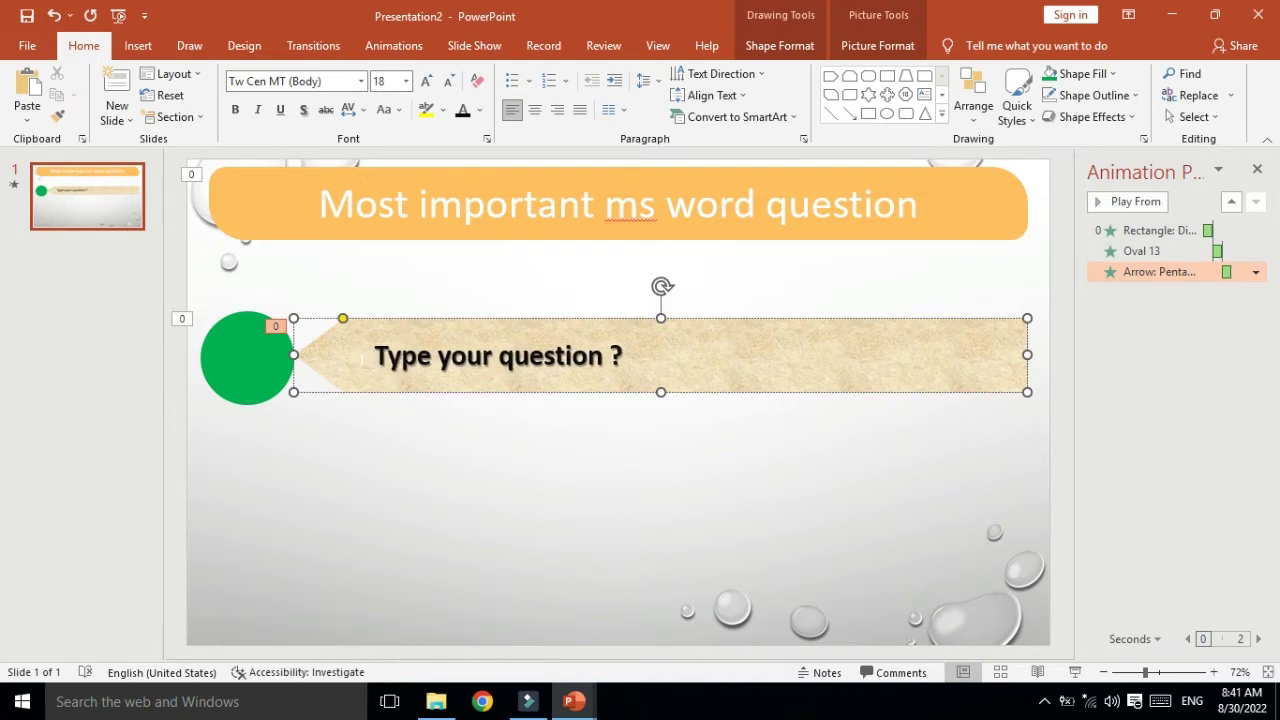
pyautogui.hotkey('shift', 'Left')
pyautogui.hotkey('shift', 'Left')
pyautogui.hotkey('shift', 'Left')
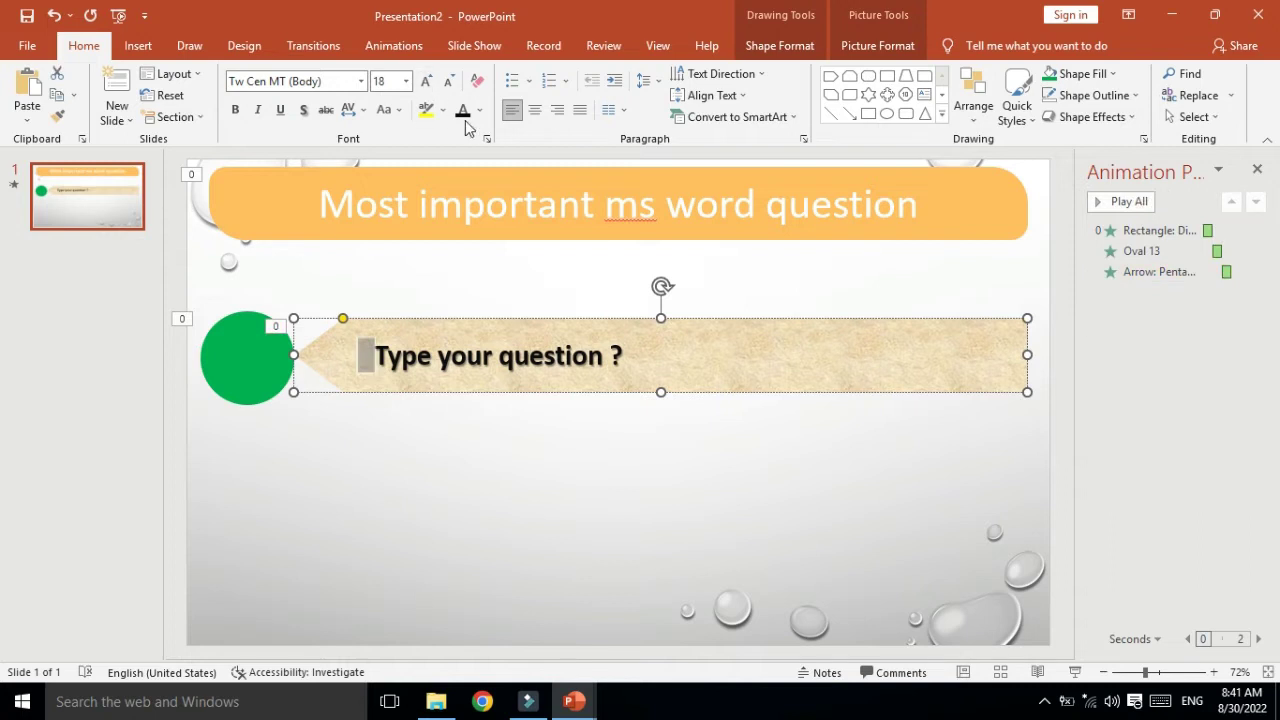
pyautogui.click(303, 110)
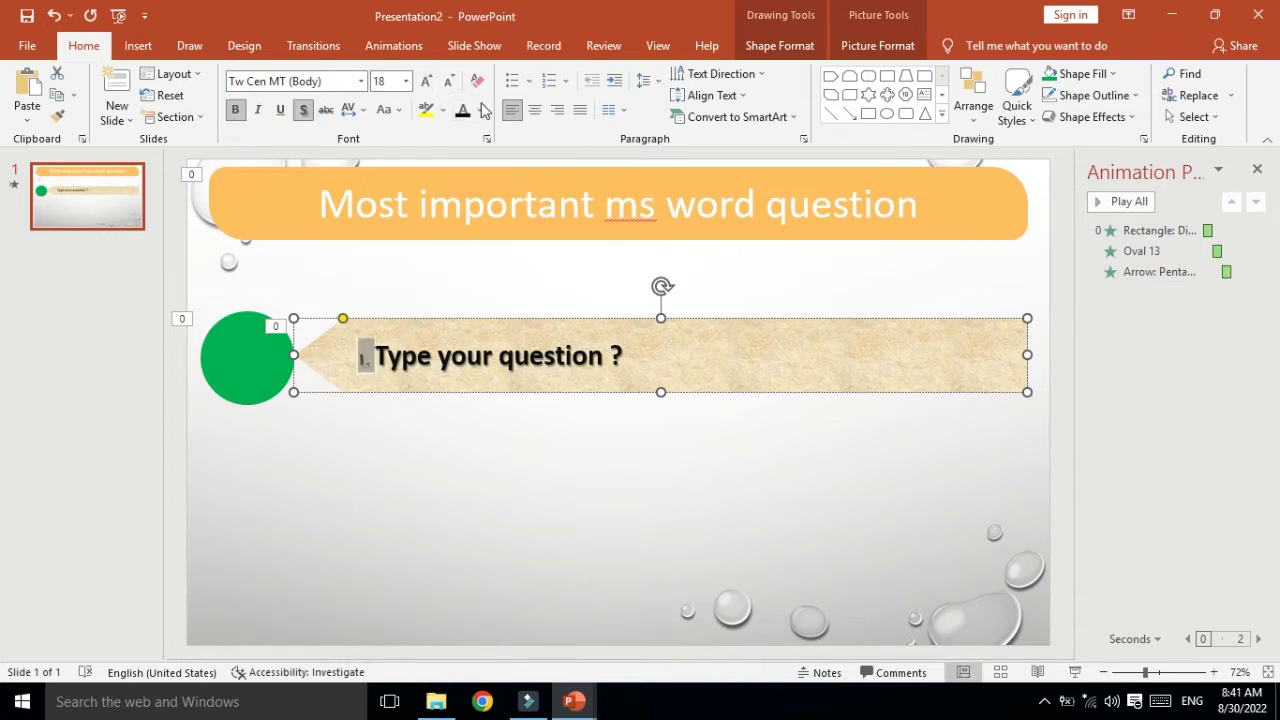
# Set the number to Calibri, enlarge it, and select all the question text.
pyautogui.click(361, 82)
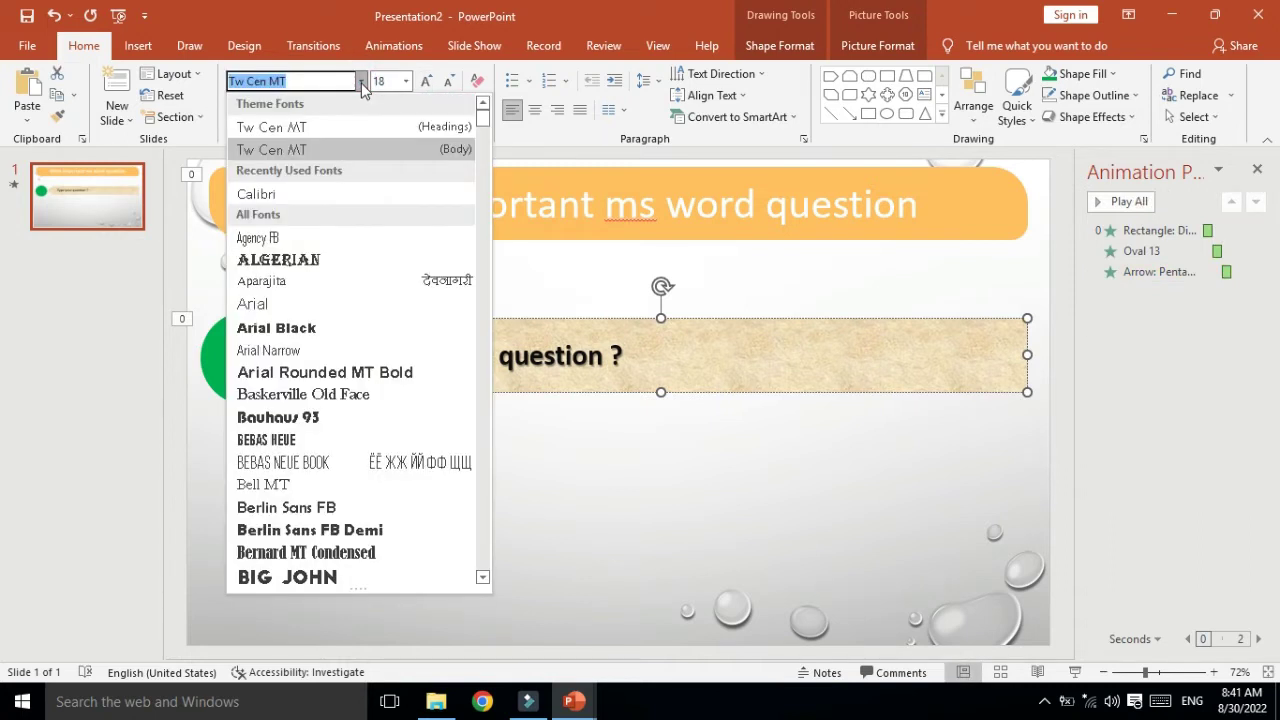
pyautogui.click(256, 194)
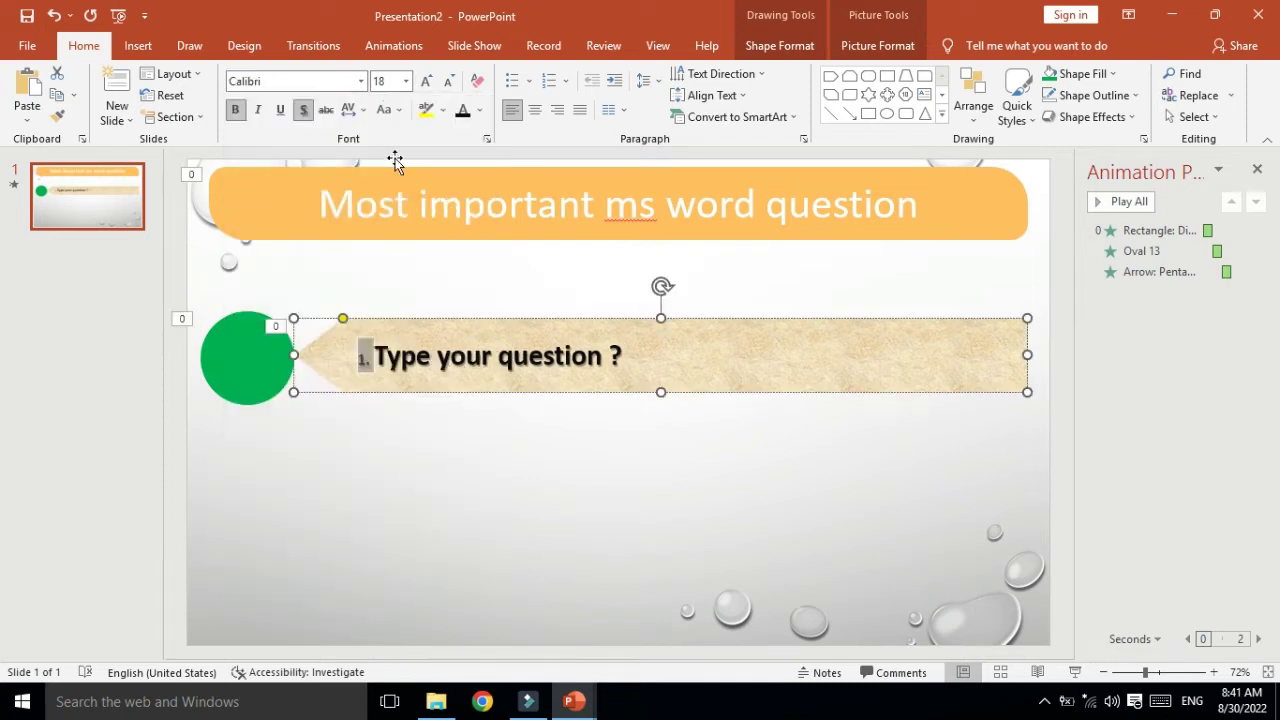
pyautogui.click(430, 82)
pyautogui.click(433, 86)
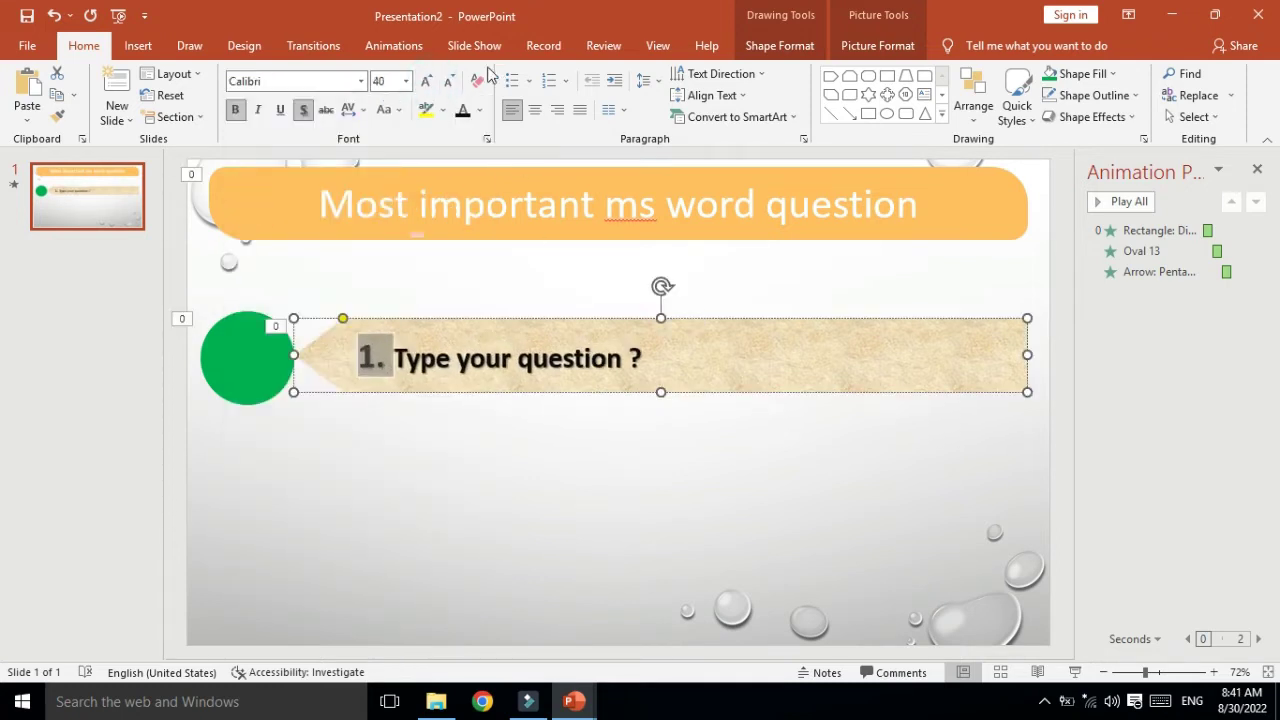
pyautogui.click(447, 84)
pyautogui.click(700, 357)
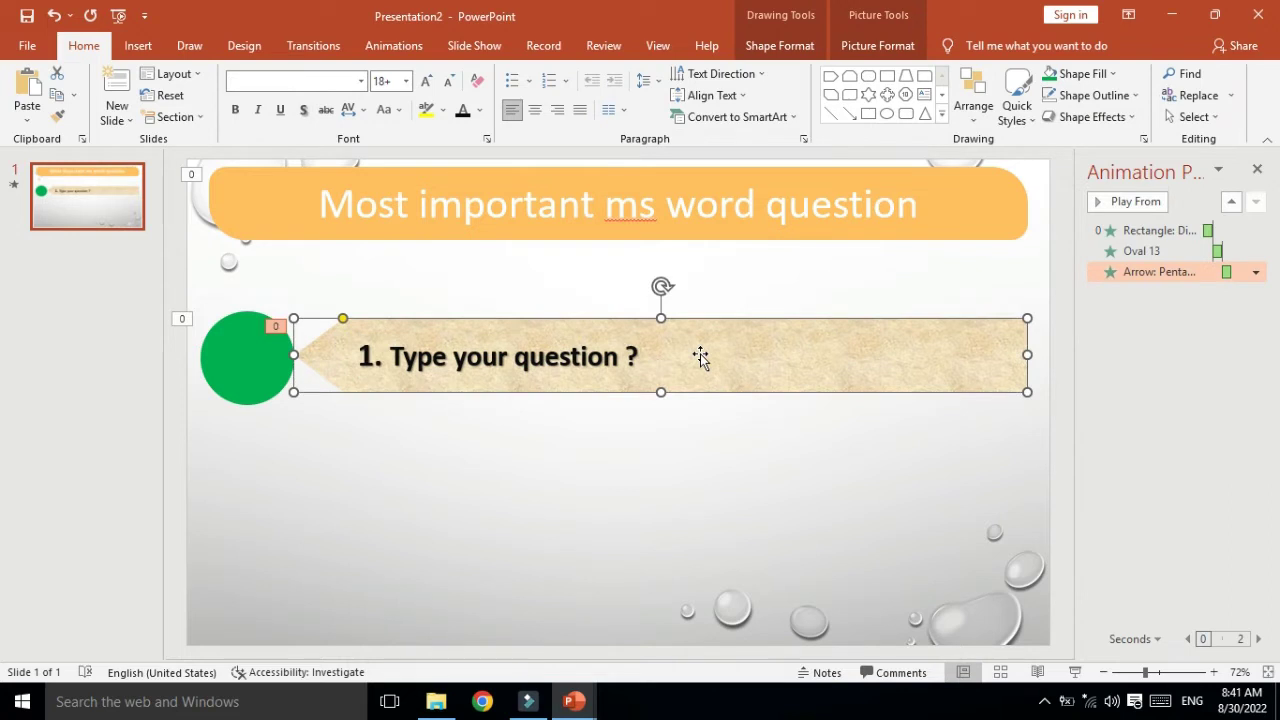
pyautogui.moveTo(635, 356); pyautogui.dragTo(352, 360)
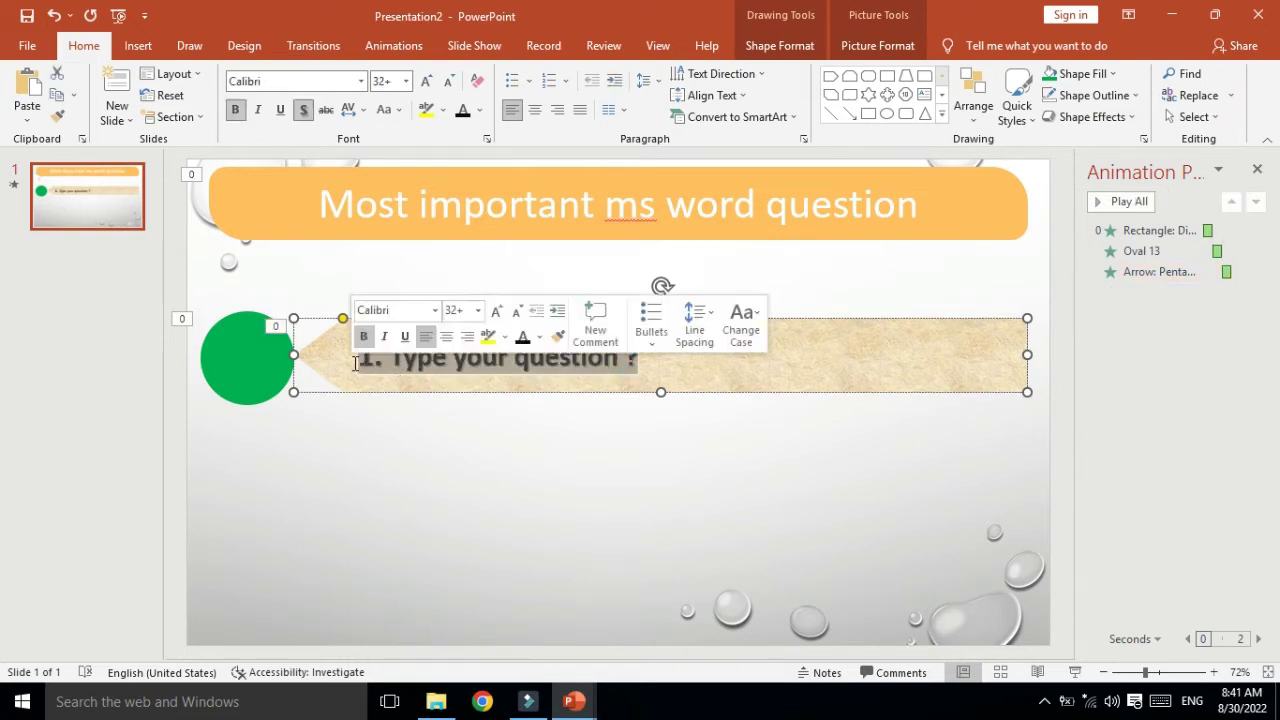
# Give the question text a Zoom entrance that starts After Previous.
pyautogui.click(297, 48)
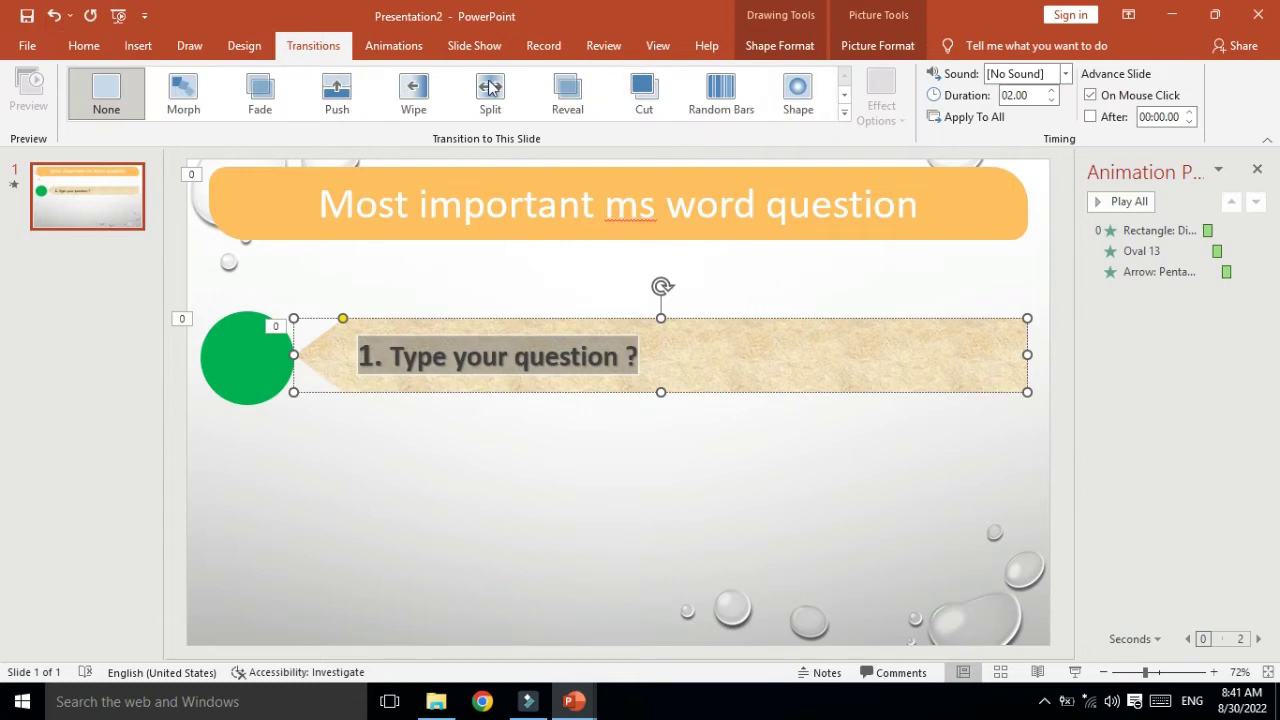
pyautogui.click(393, 46)
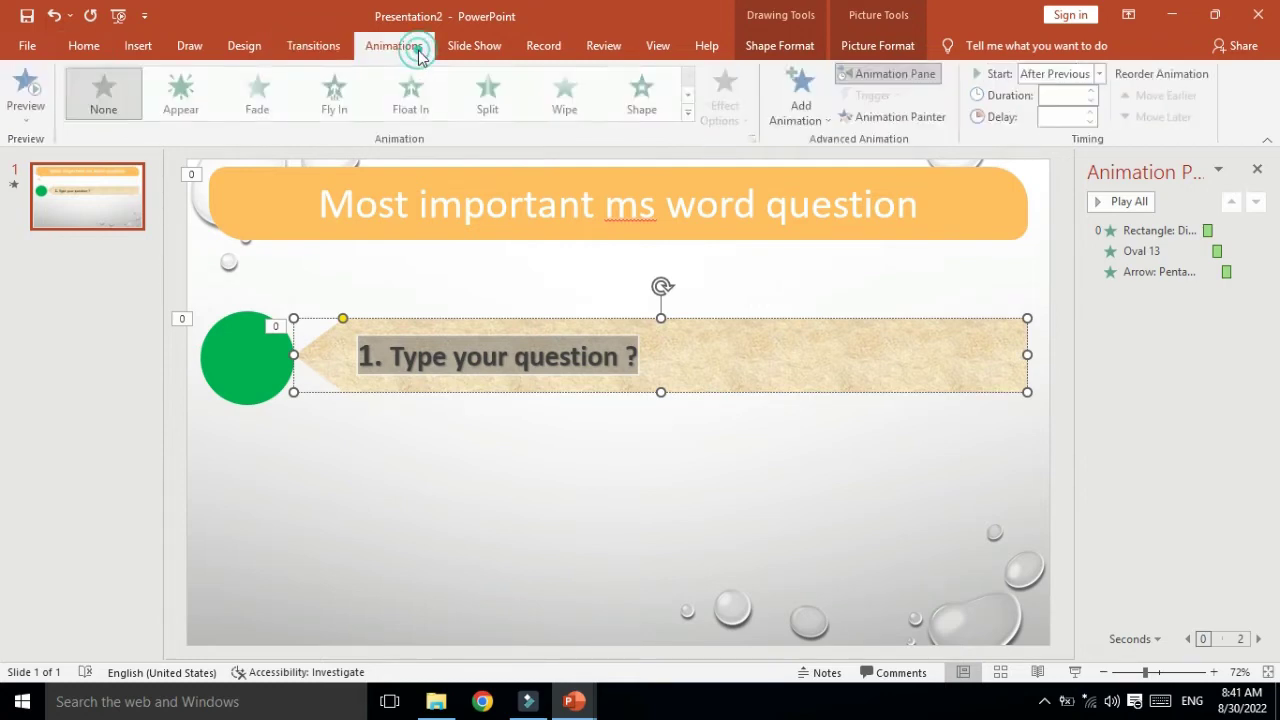
pyautogui.click(692, 117)
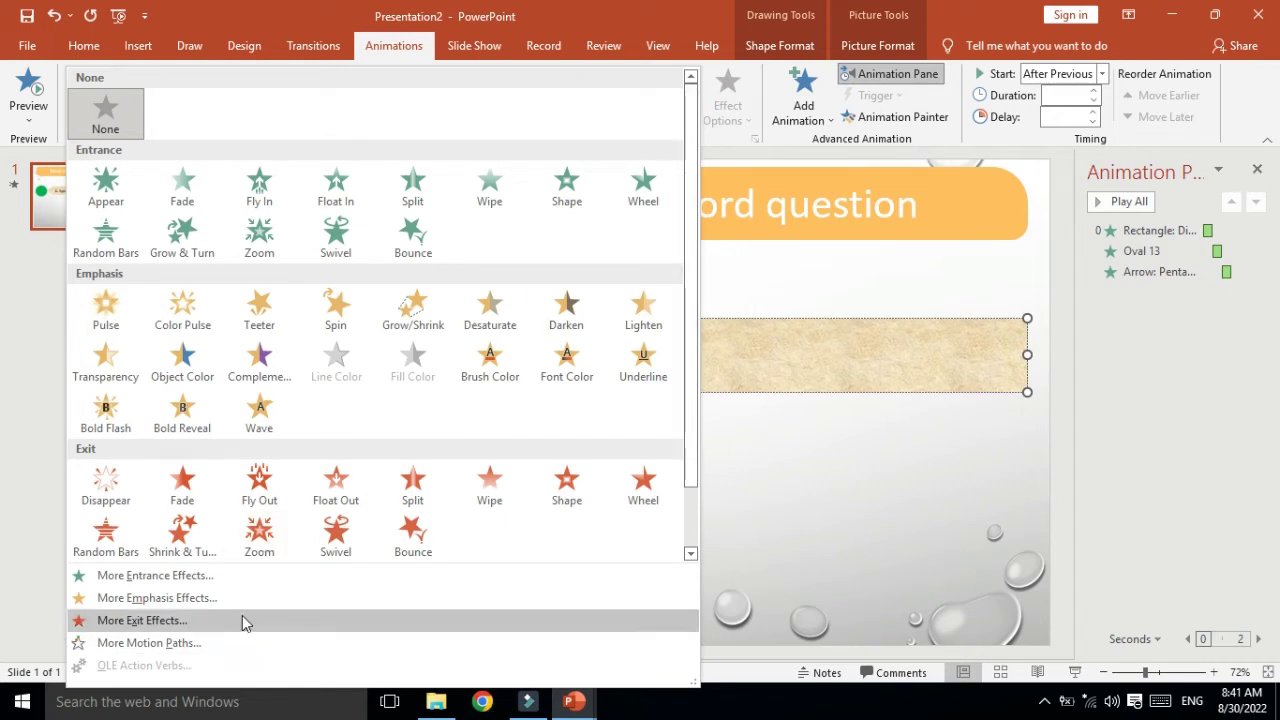
pyautogui.click(185, 577)
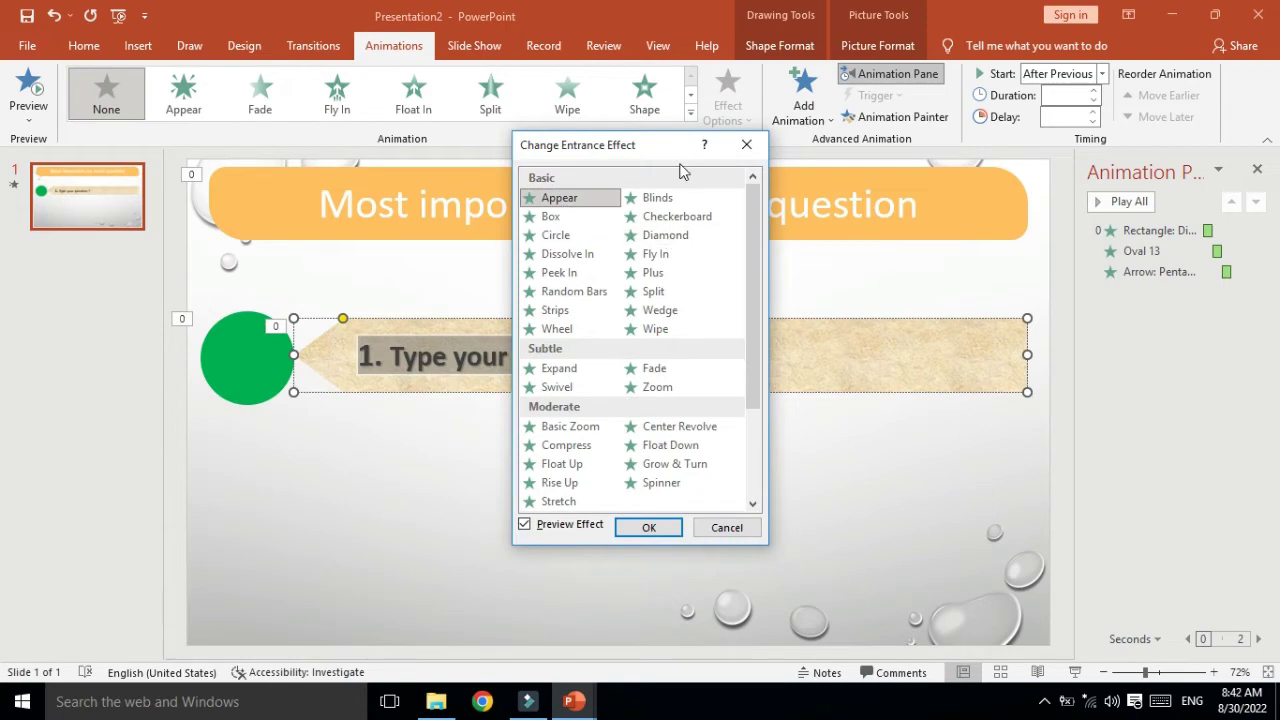
pyautogui.moveTo(672, 150); pyautogui.dragTo(1022, 65)
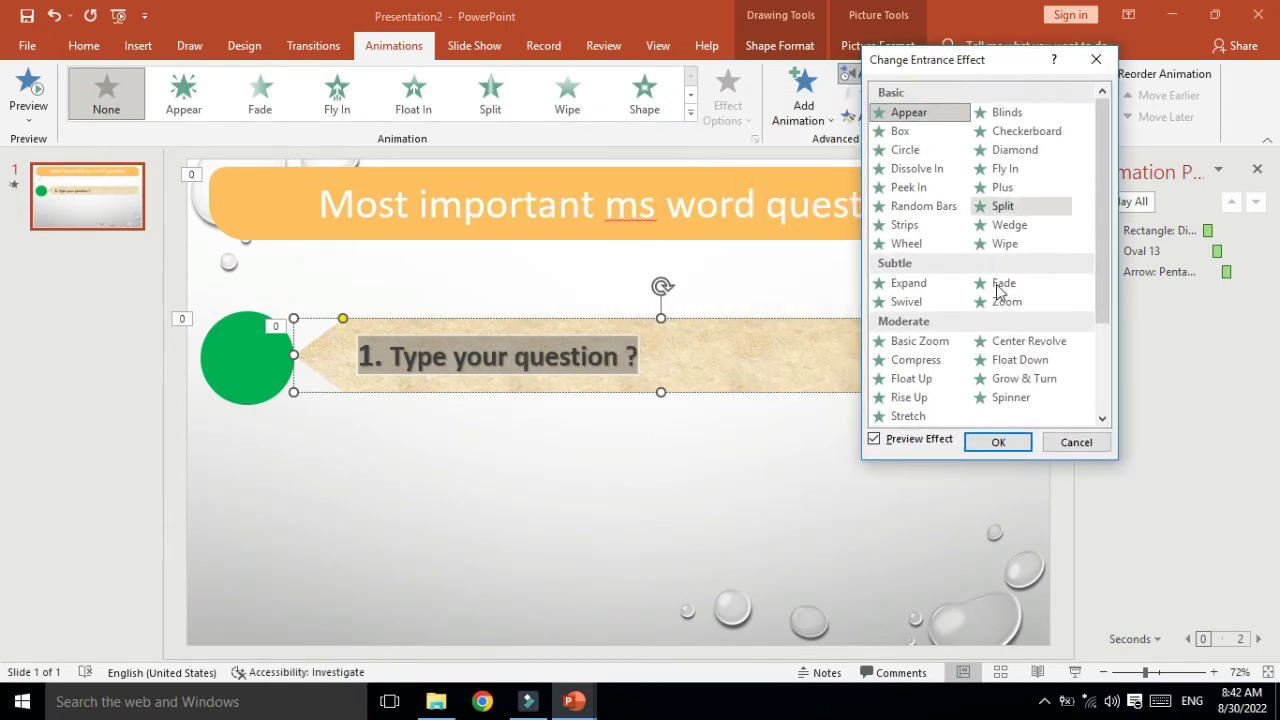
pyautogui.click(1005, 302)
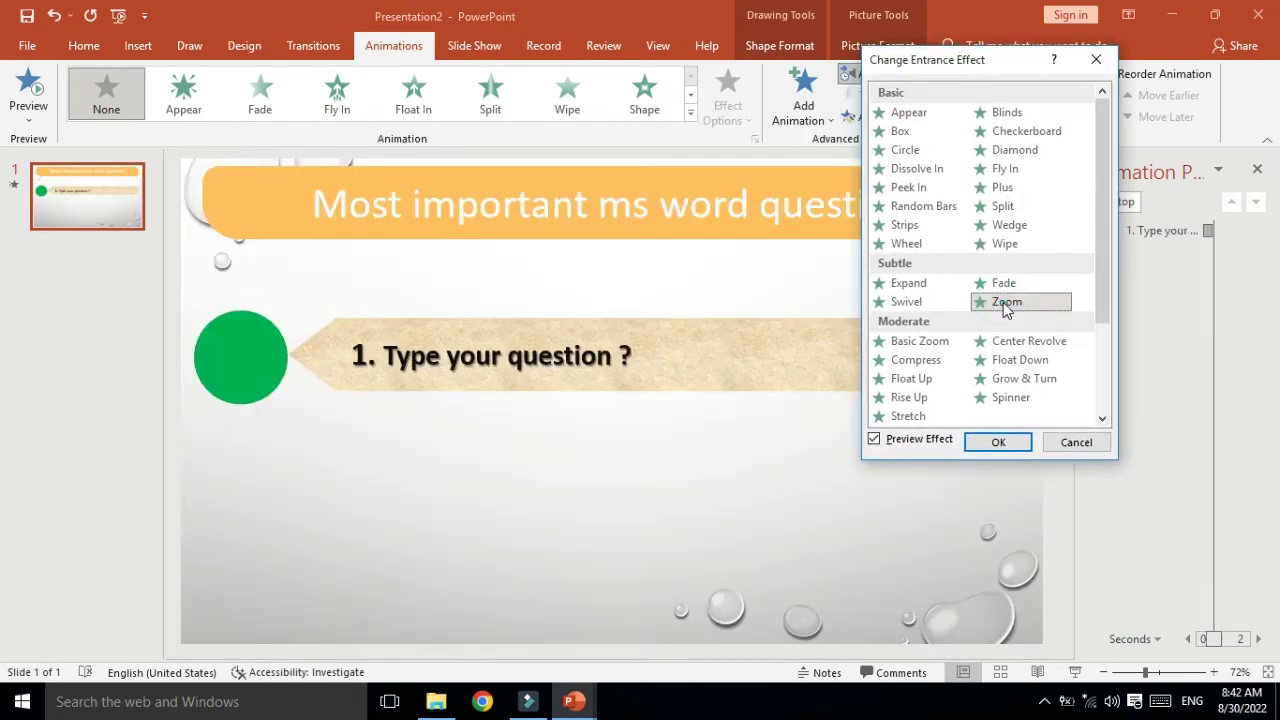
pyautogui.click(1010, 450)
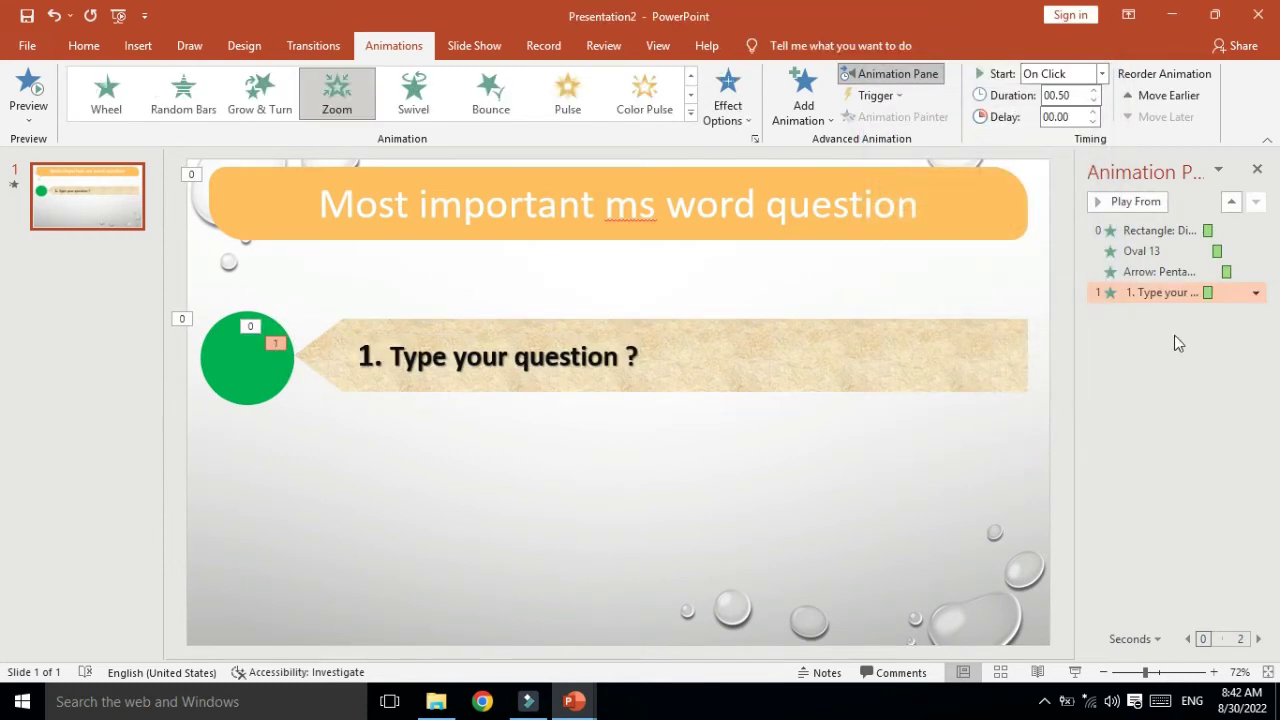
pyautogui.click(1101, 74)
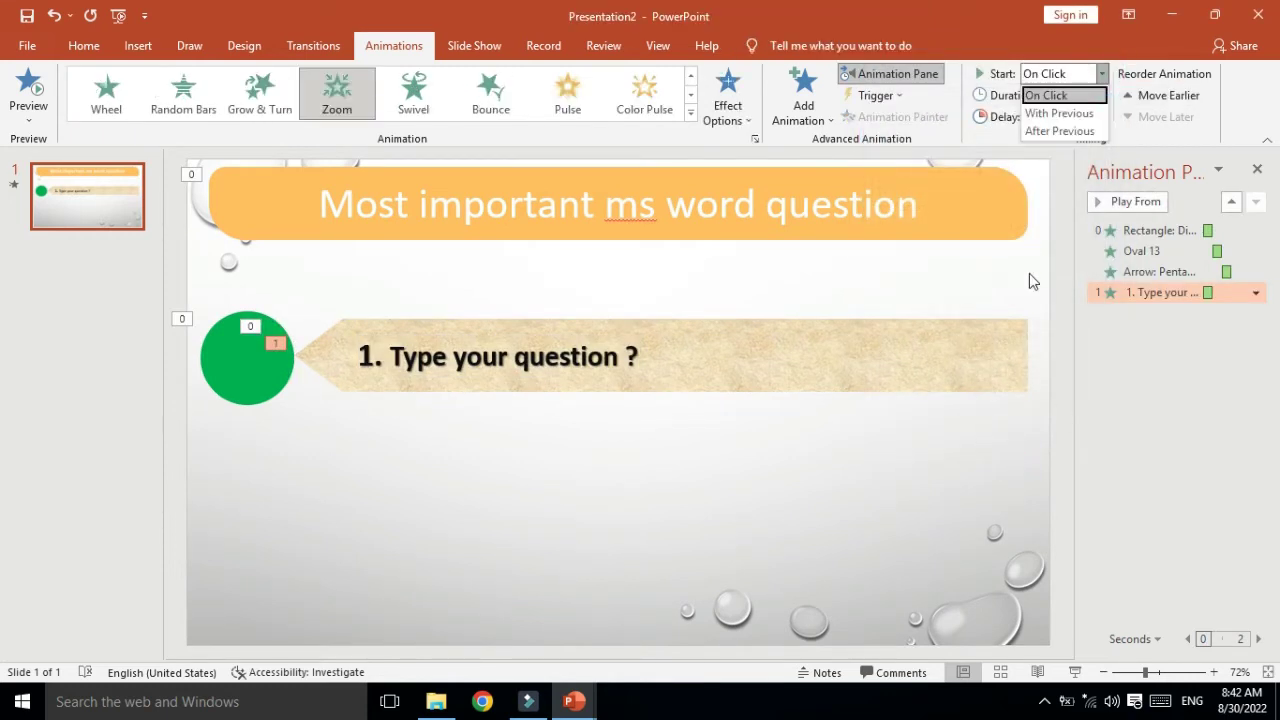
pyautogui.click(1058, 131)
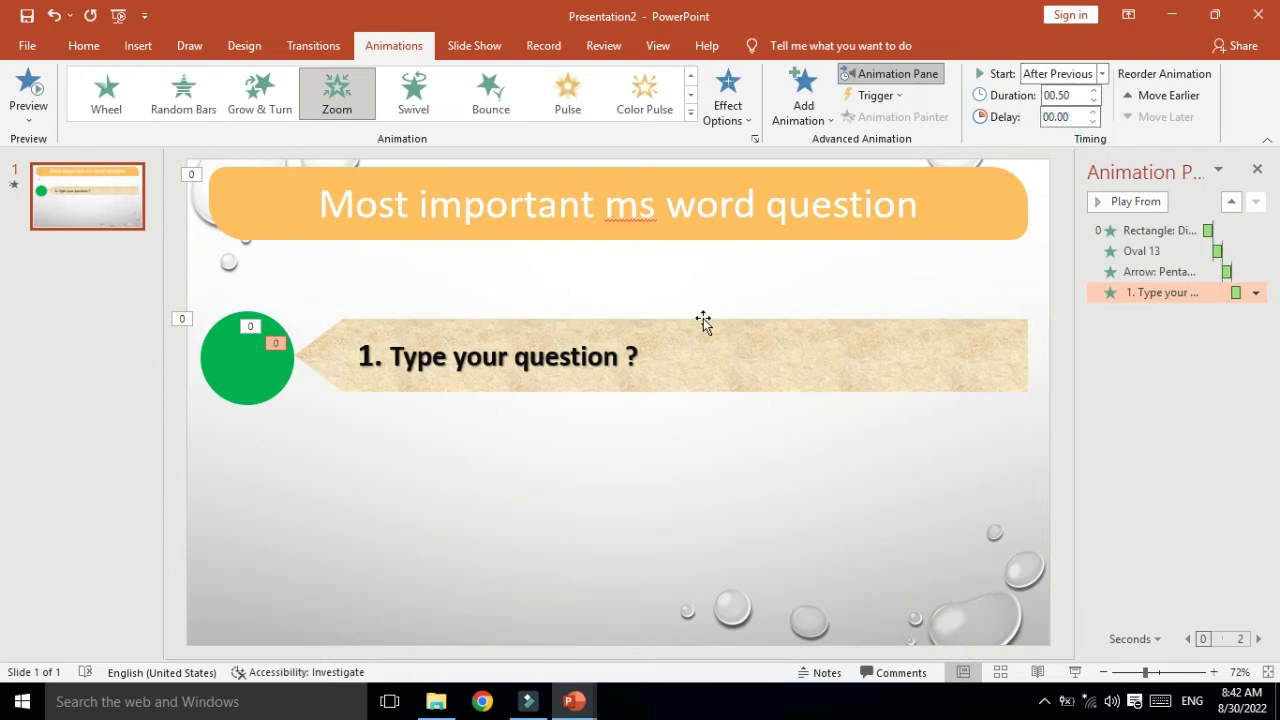
# Play all four slide animations as a preview.
pyautogui.click(1127, 366)
pyautogui.click(1129, 202)
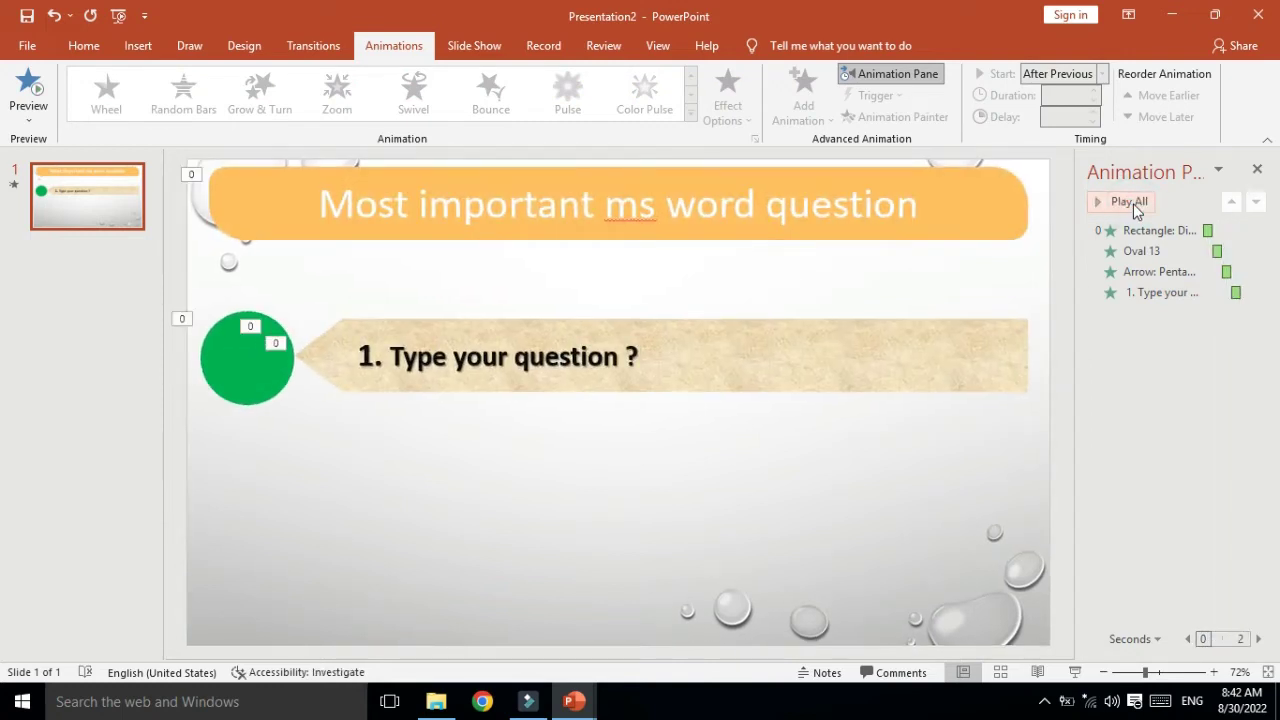
pyautogui.click(521, 494)
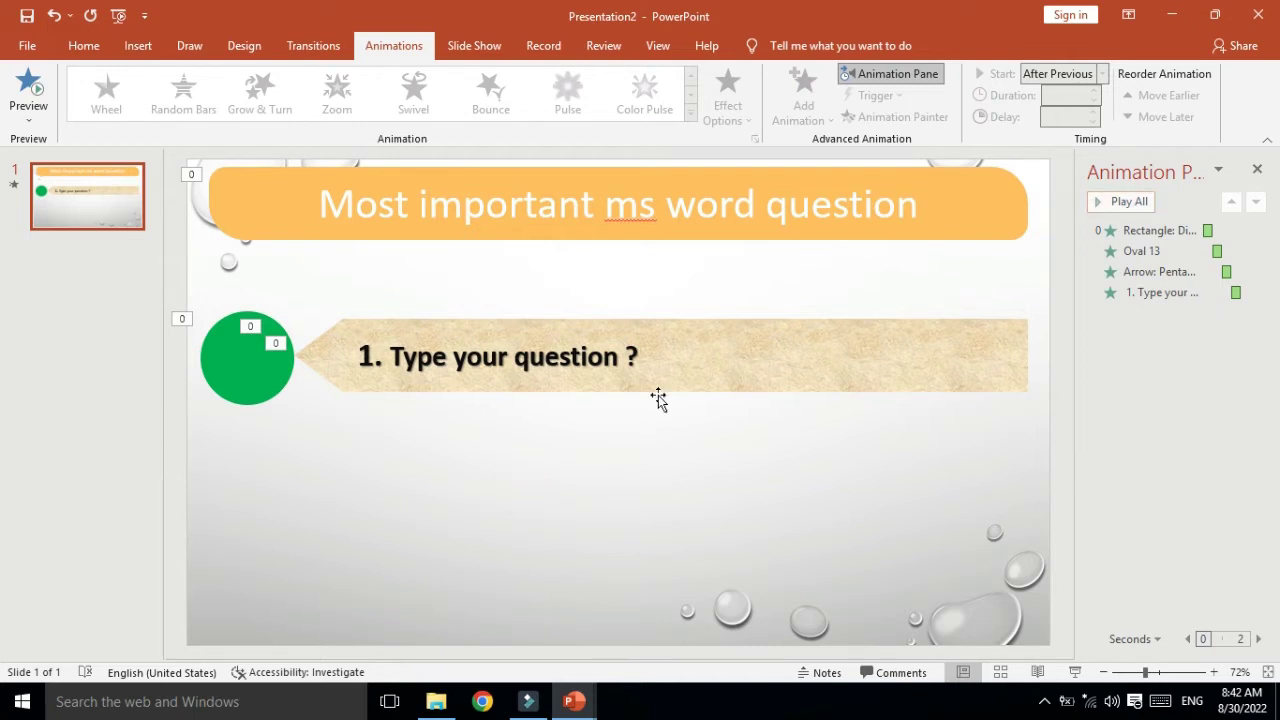
# Remove the '1.' from the arrow text and indent the question with a tab.
pyautogui.click(139, 52)
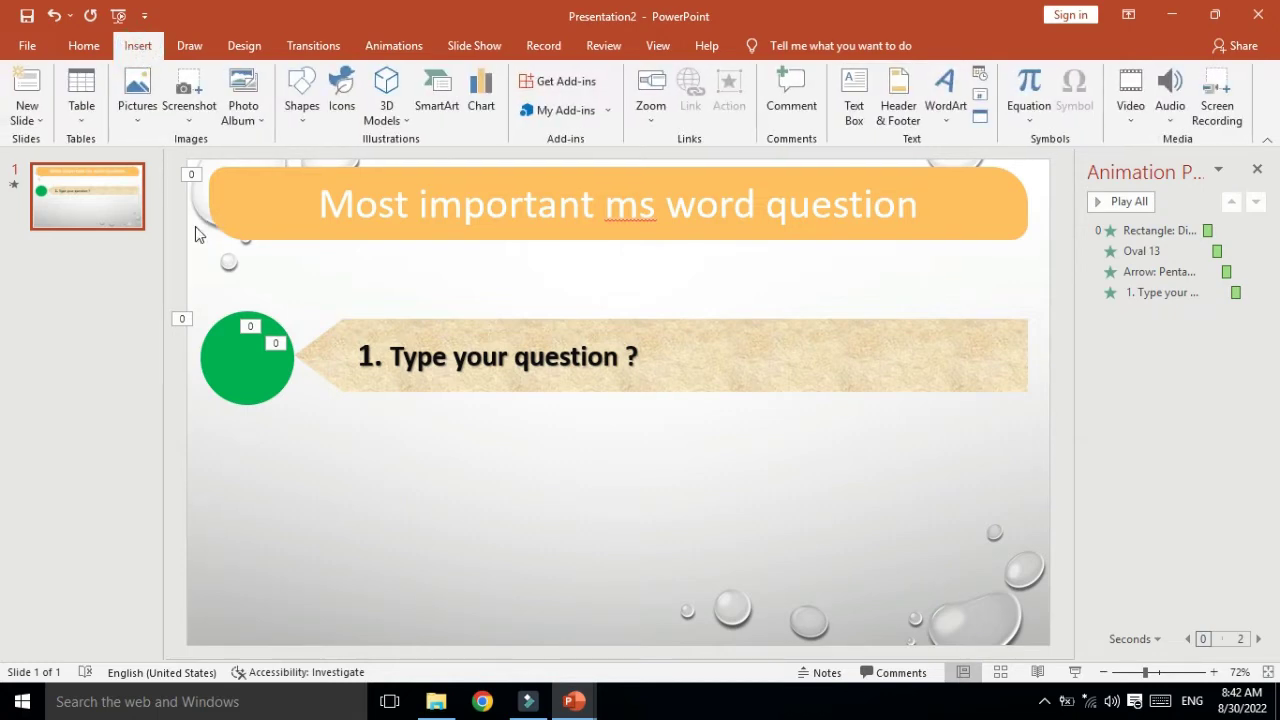
pyautogui.click(391, 357)
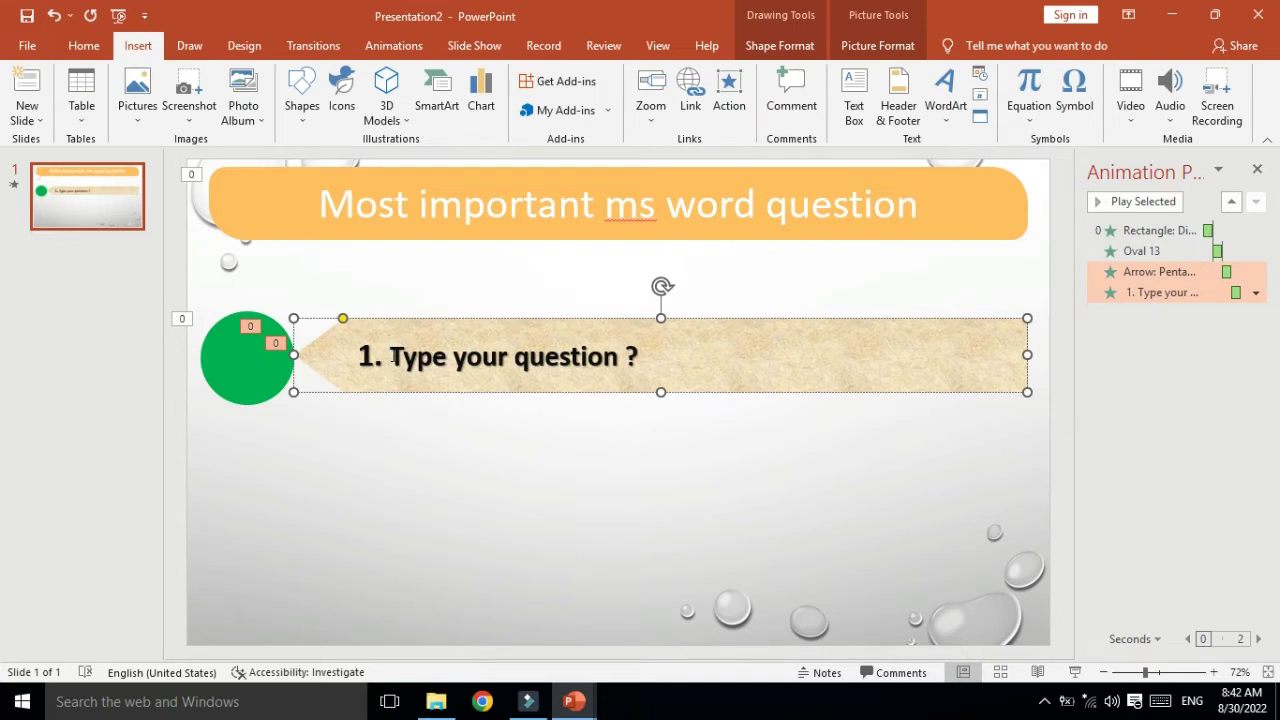
pyautogui.press('BackSpace')
pyautogui.press('BackSpace')
pyautogui.press('BackSpace')
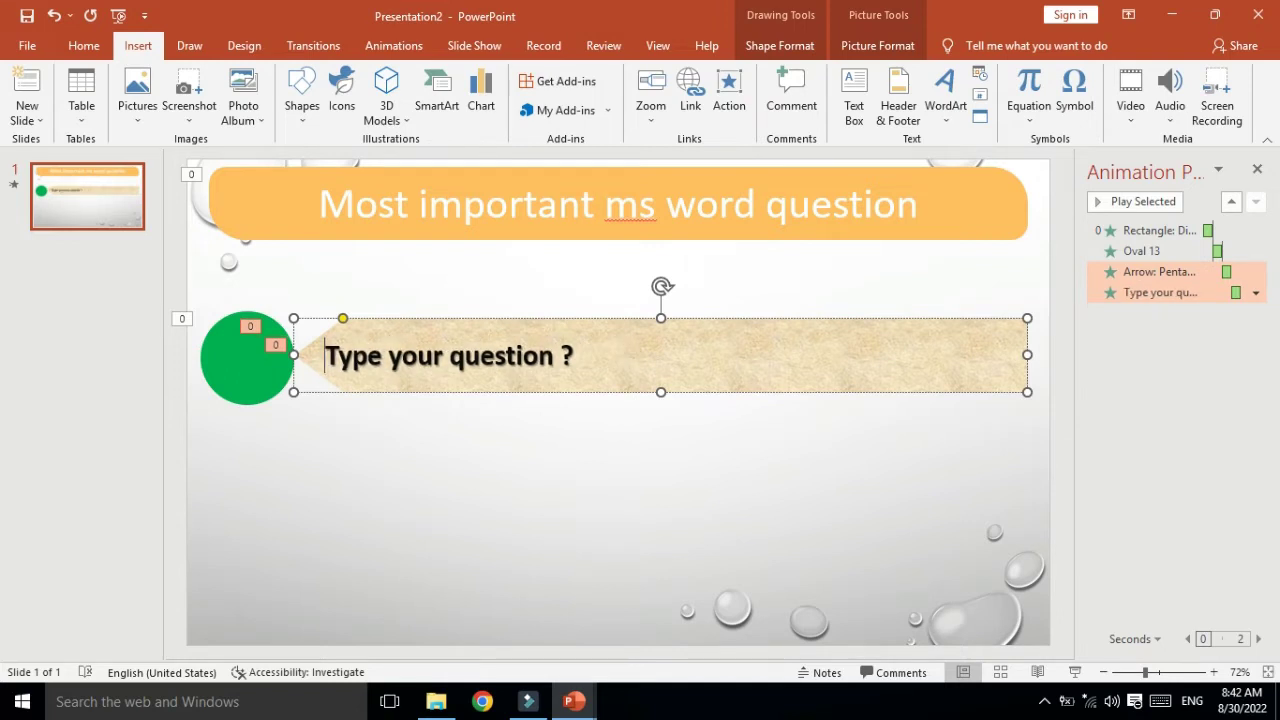
pyautogui.press('Tab')
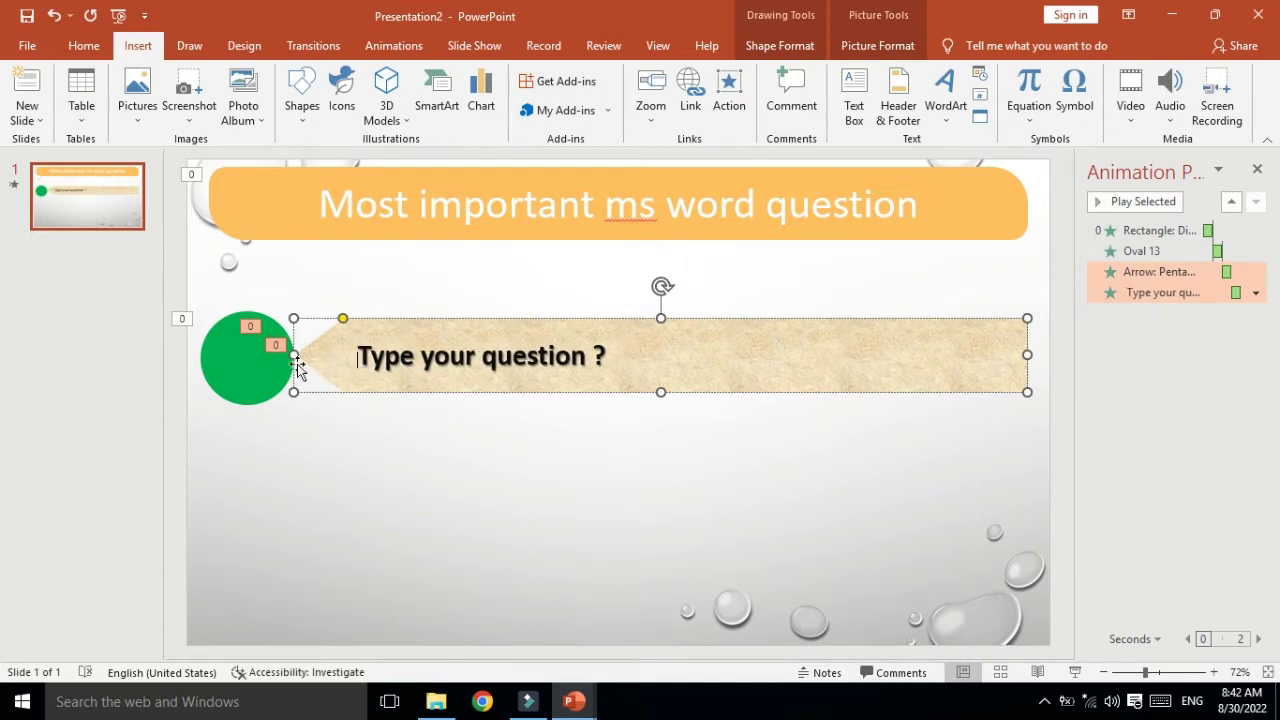
# Type '1' in the green circle, then enlarge it, darken its colour and make it bold.
pyautogui.click(248, 356)
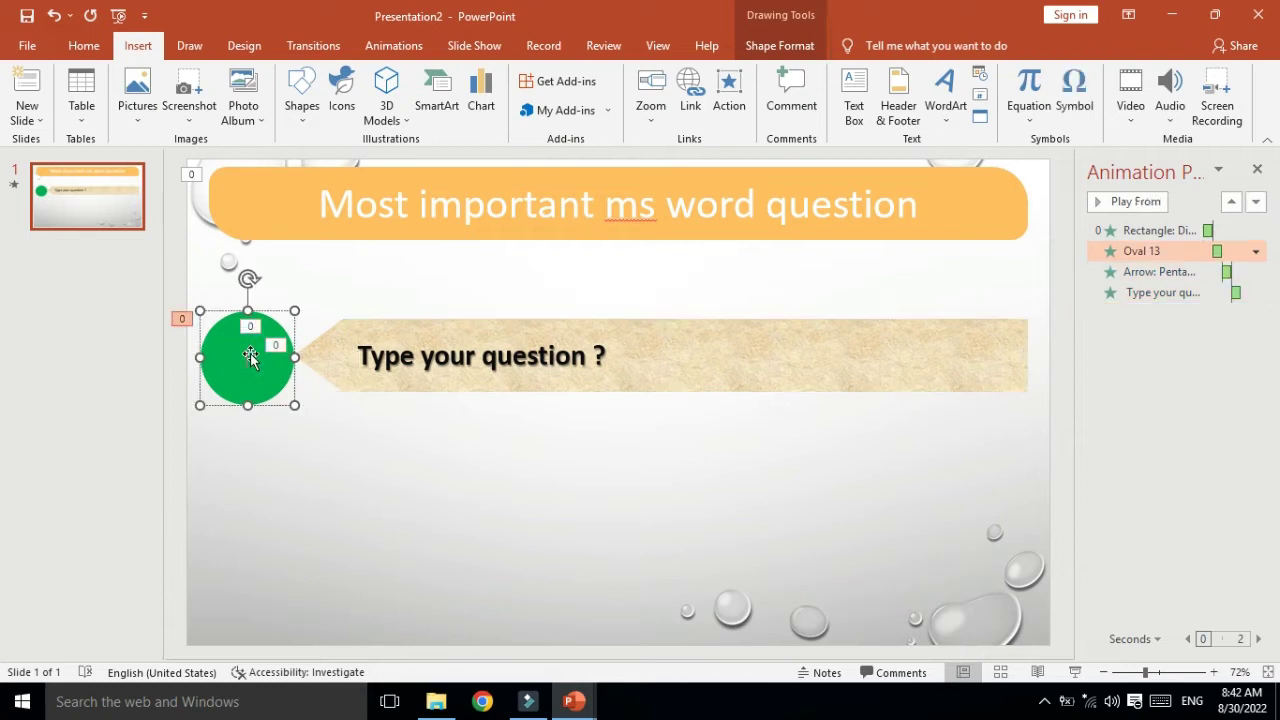
pyautogui.write('1.')
pyautogui.doubleClick(250, 357)
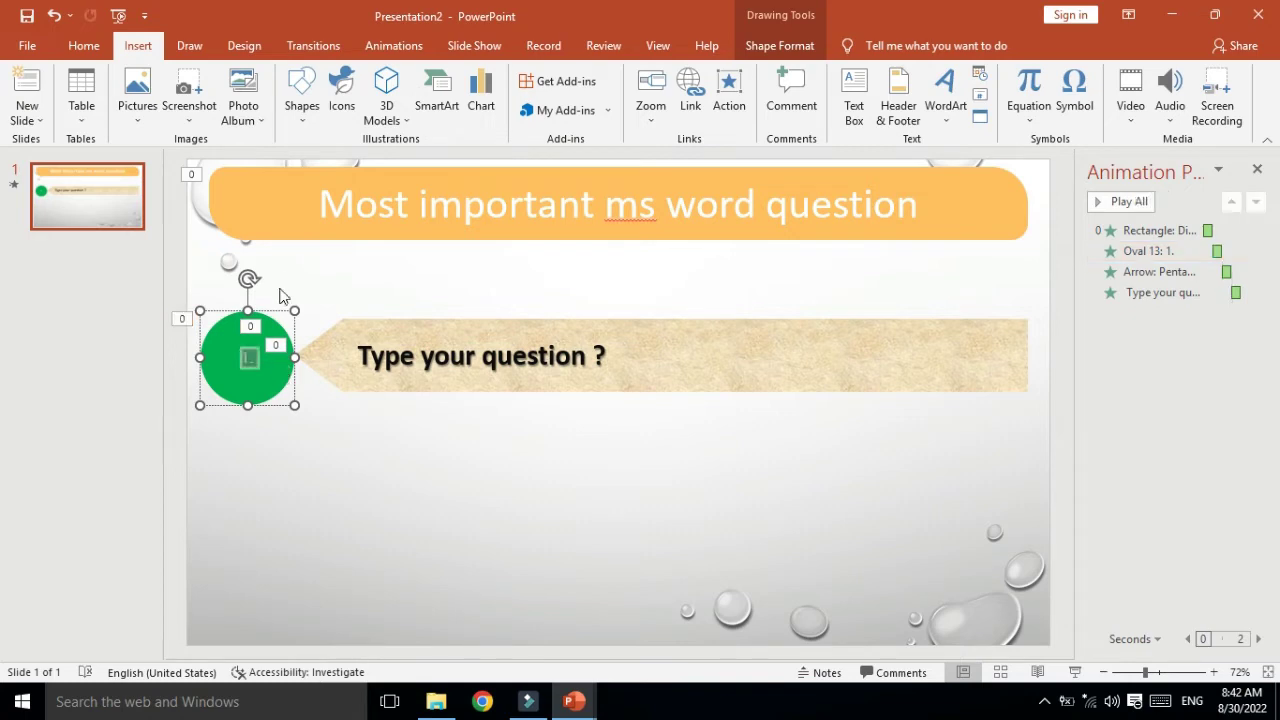
pyautogui.click(84, 46)
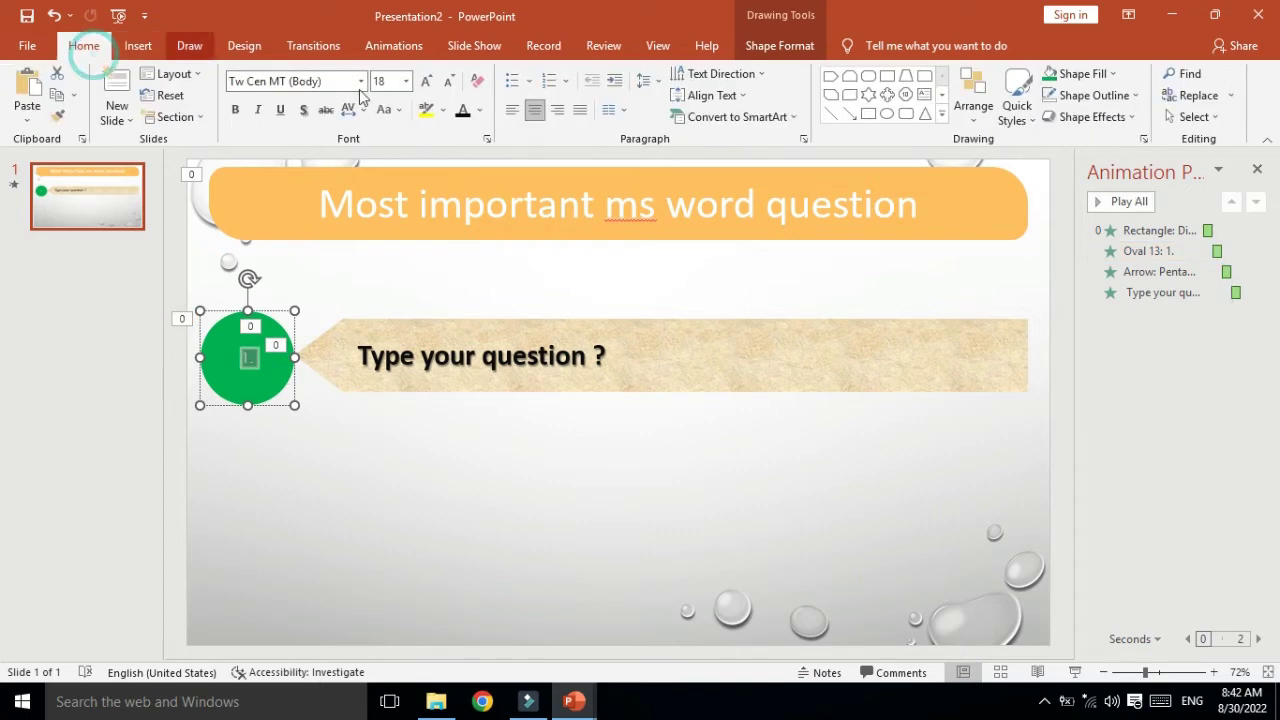
pyautogui.click(425, 80)
pyautogui.click(425, 80)
pyautogui.click(425, 80)
pyautogui.click(425, 80)
pyautogui.click(425, 80)
pyautogui.click(425, 80)
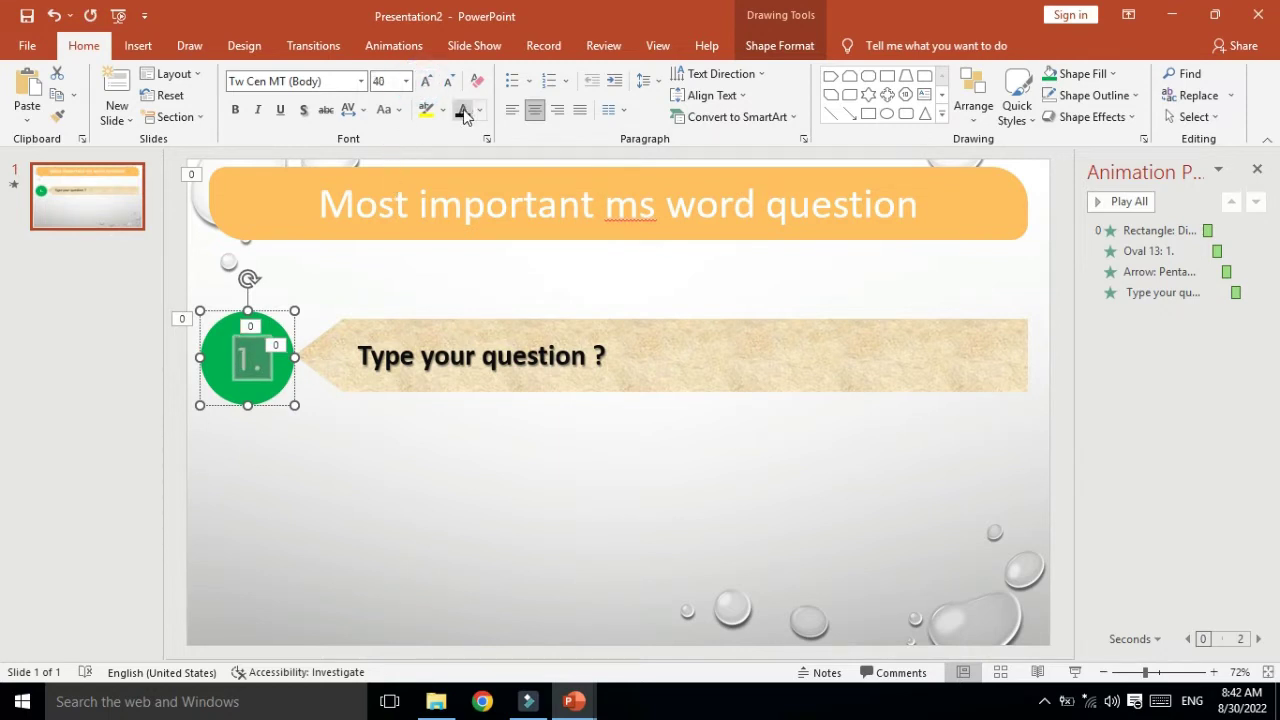
pyautogui.click(462, 110)
pyautogui.click(236, 112)
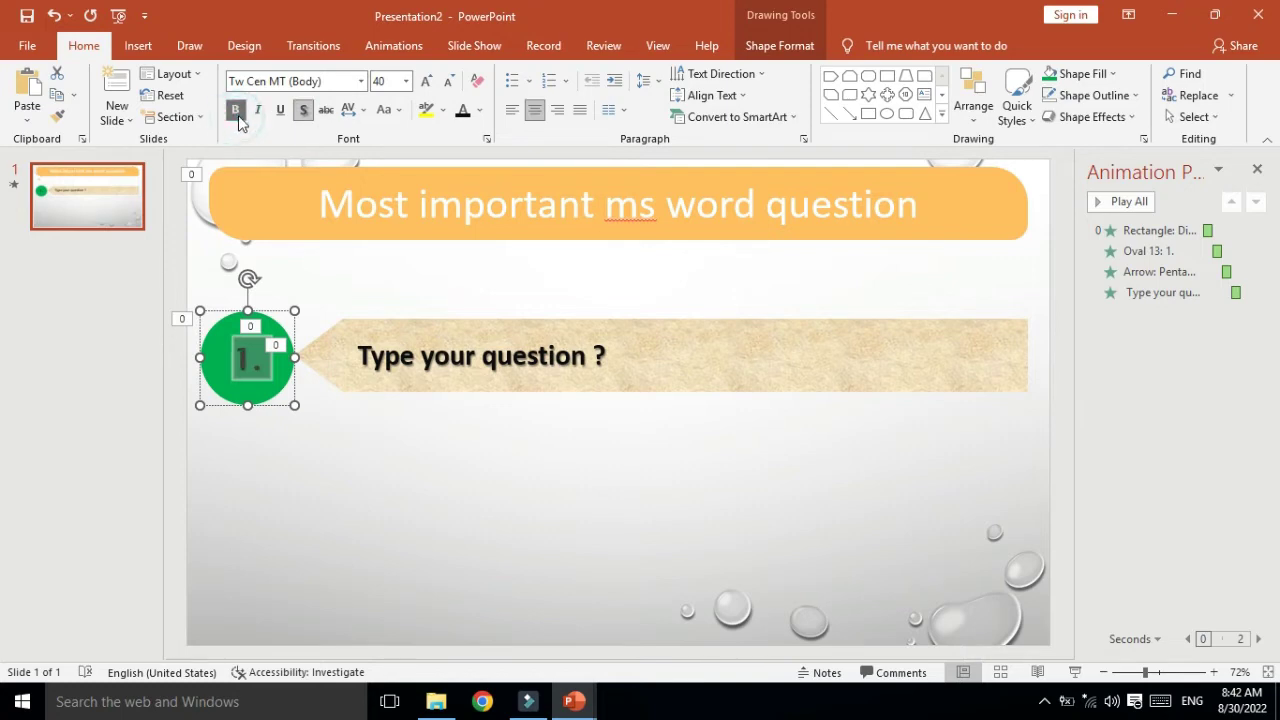
# Set the circle's '1.' in Algerian and enlarge it to 48 pt.
pyautogui.click(1125, 205)
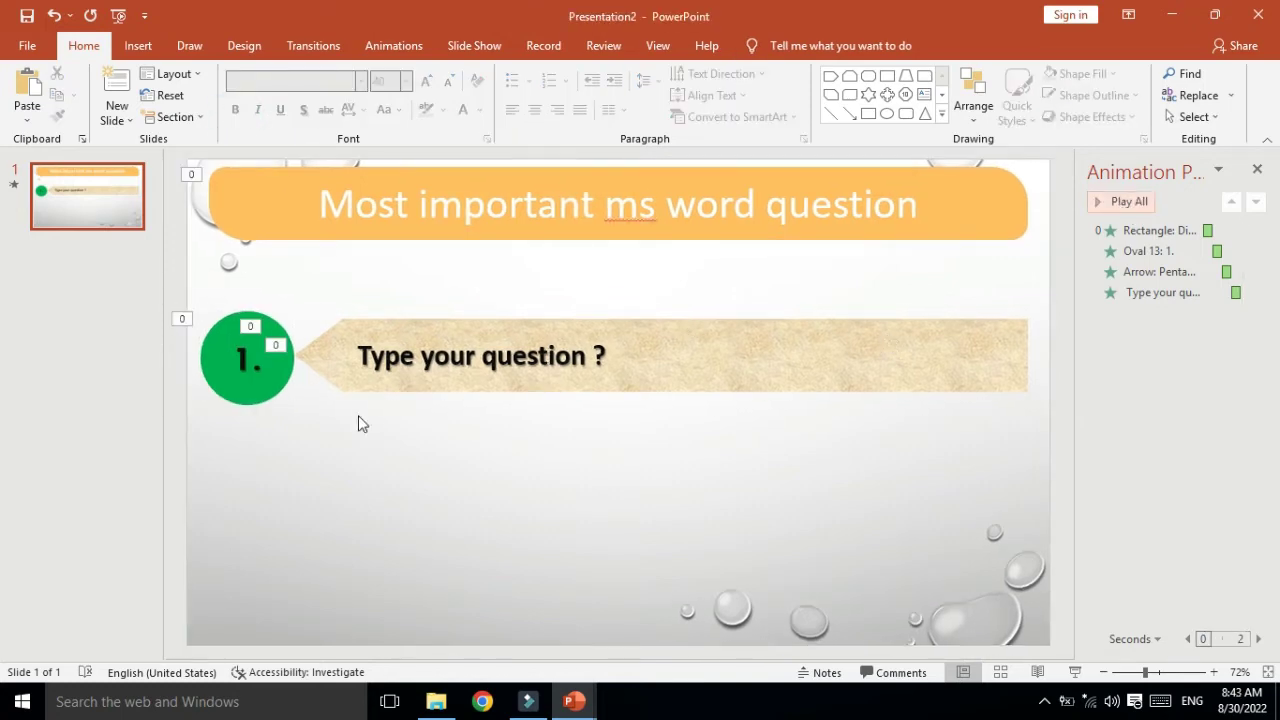
pyautogui.click(258, 368)
pyautogui.doubleClick(258, 366)
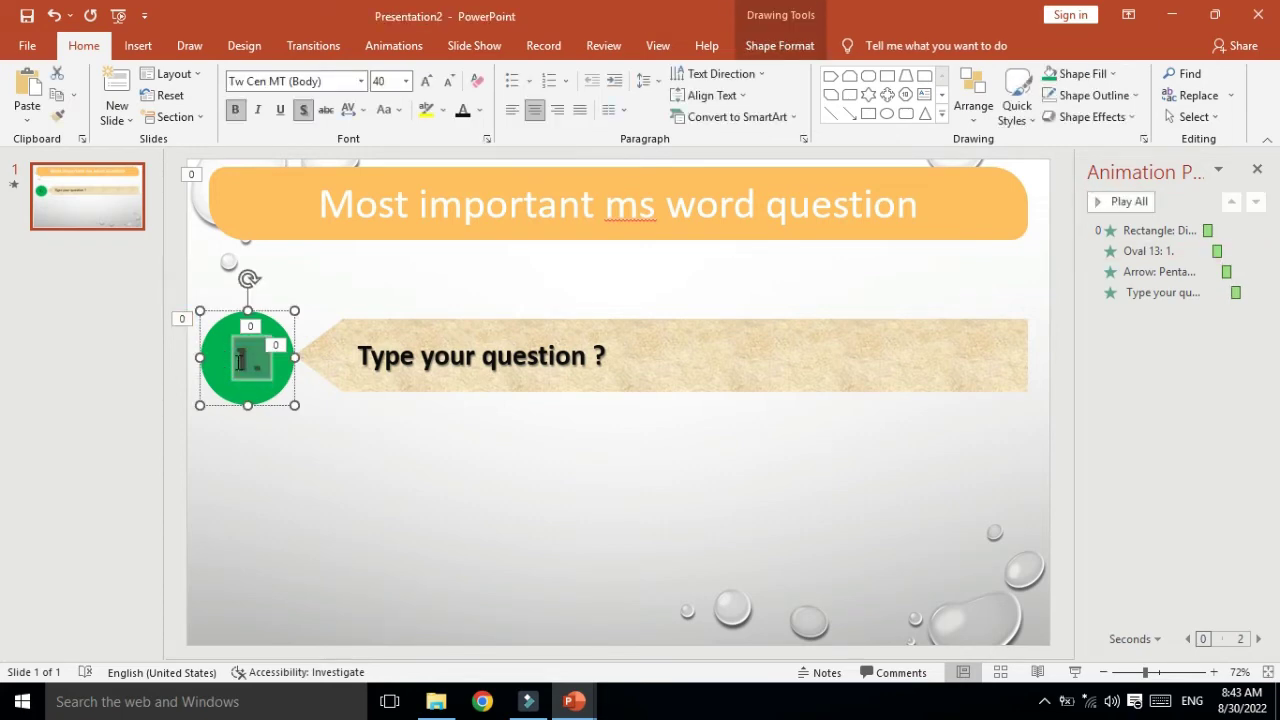
pyautogui.click(359, 82)
pyautogui.click(361, 84)
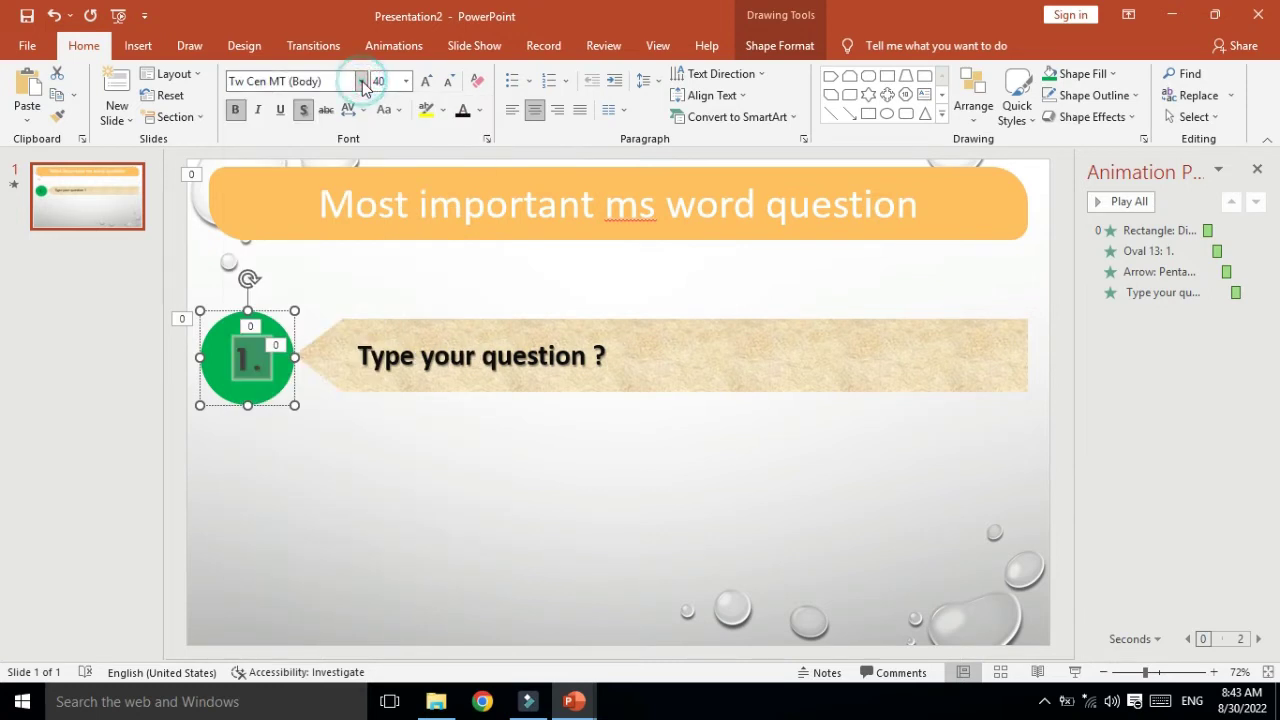
pyautogui.click(361, 83)
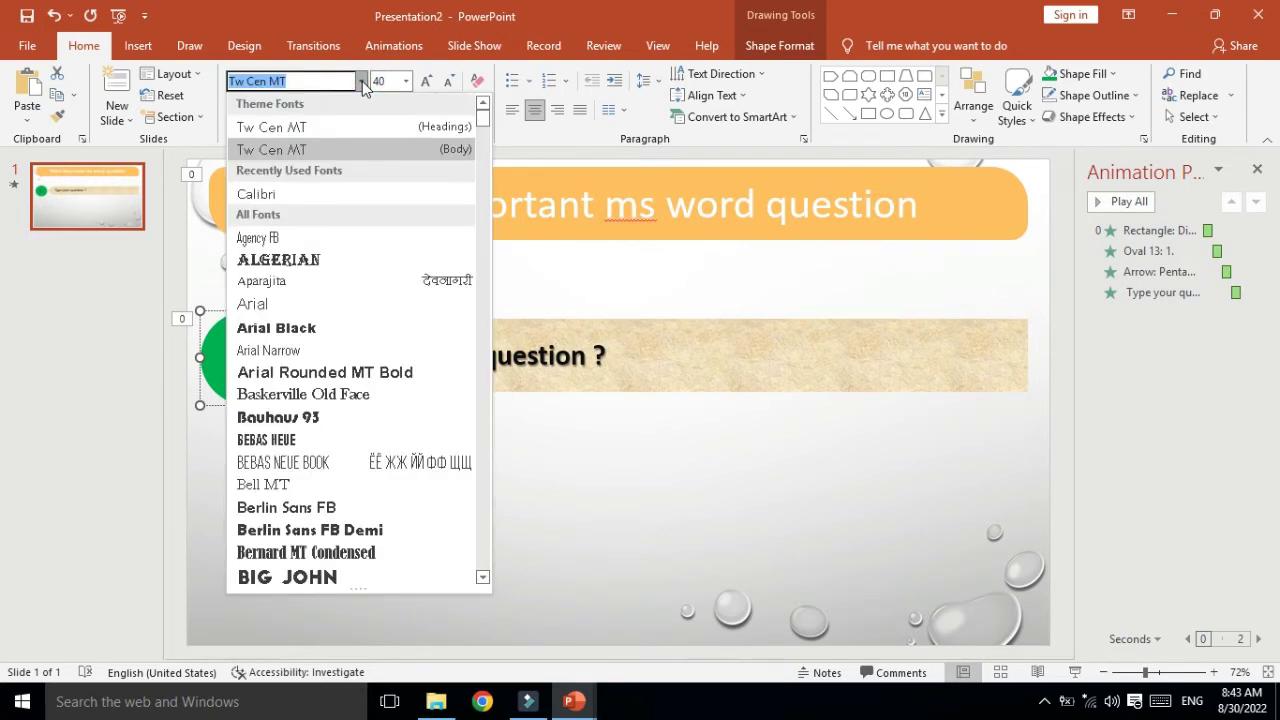
pyautogui.click(309, 266)
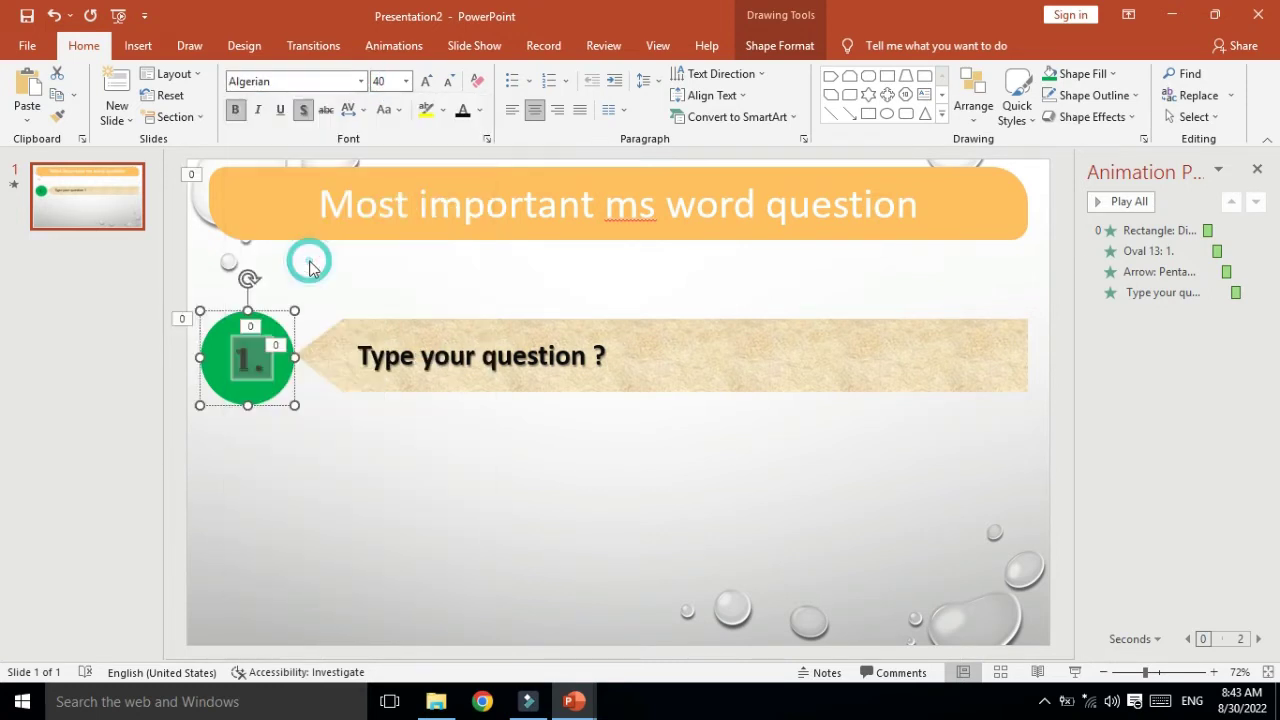
pyautogui.click(427, 81)
pyautogui.click(427, 81)
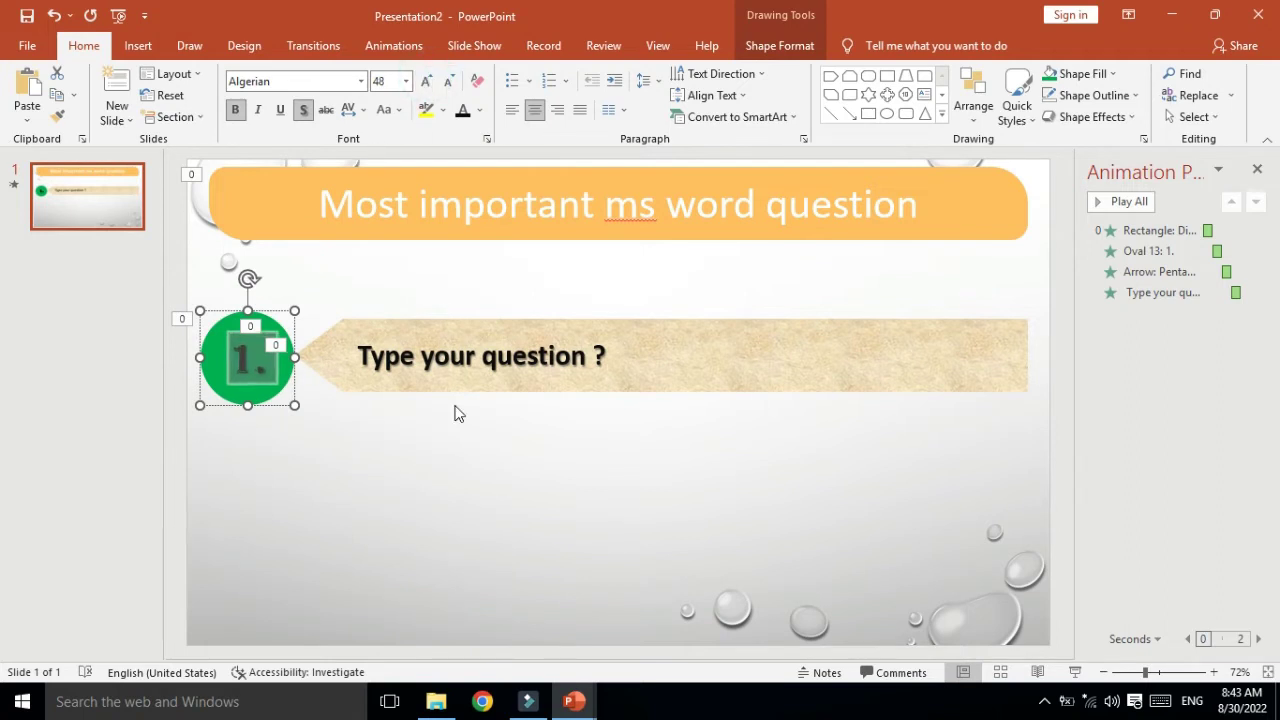
pyautogui.click(465, 437)
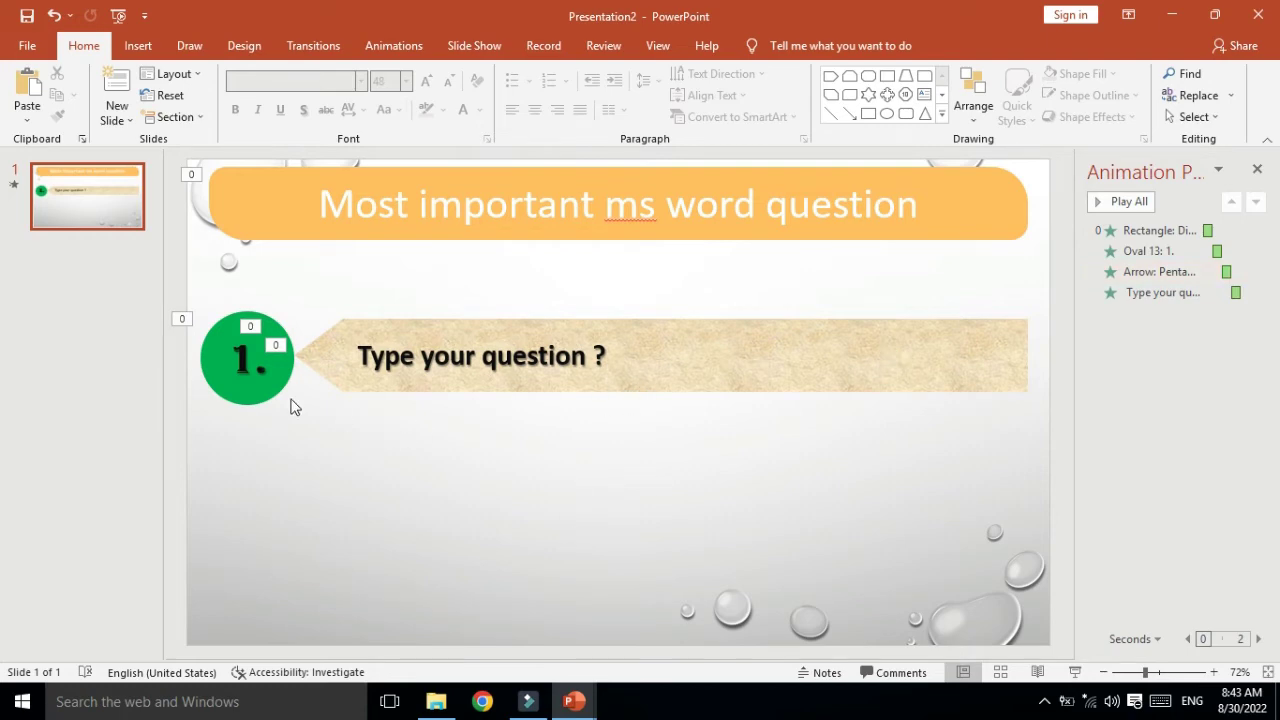
# Draw an oval next to the green circle, then delete it.
pyautogui.click(138, 46)
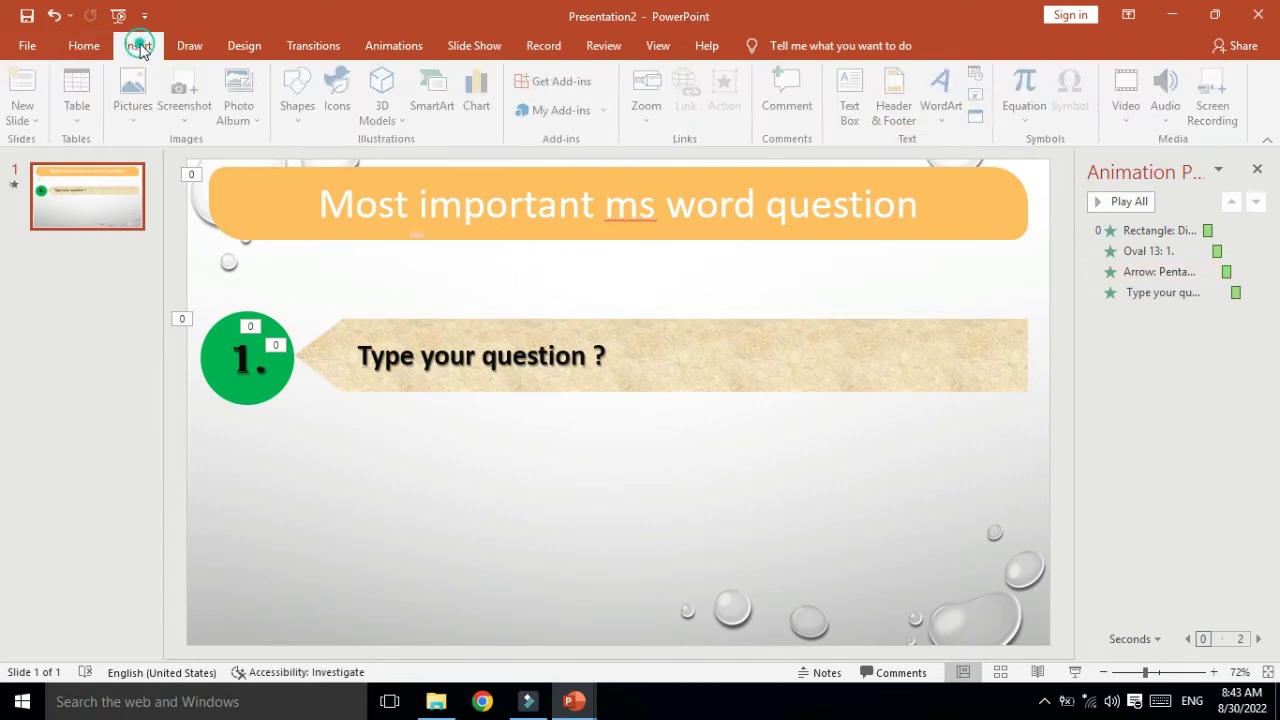
pyautogui.click(303, 110)
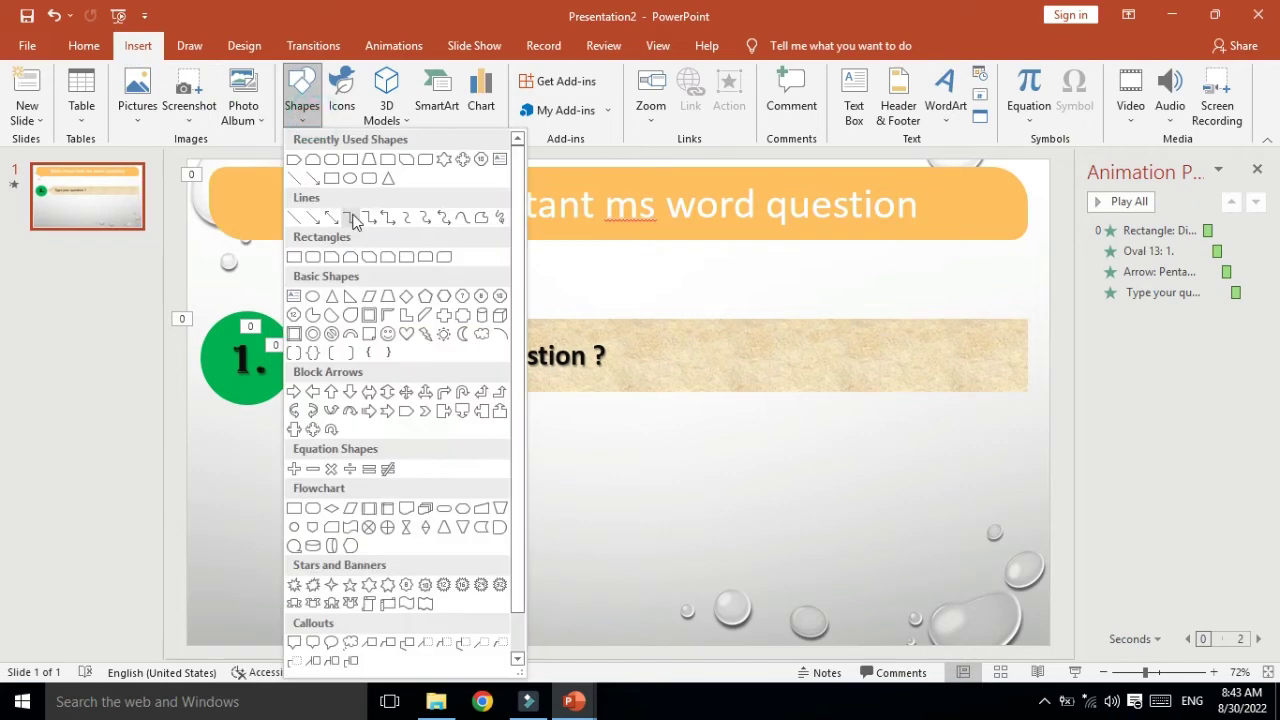
pyautogui.click(313, 297)
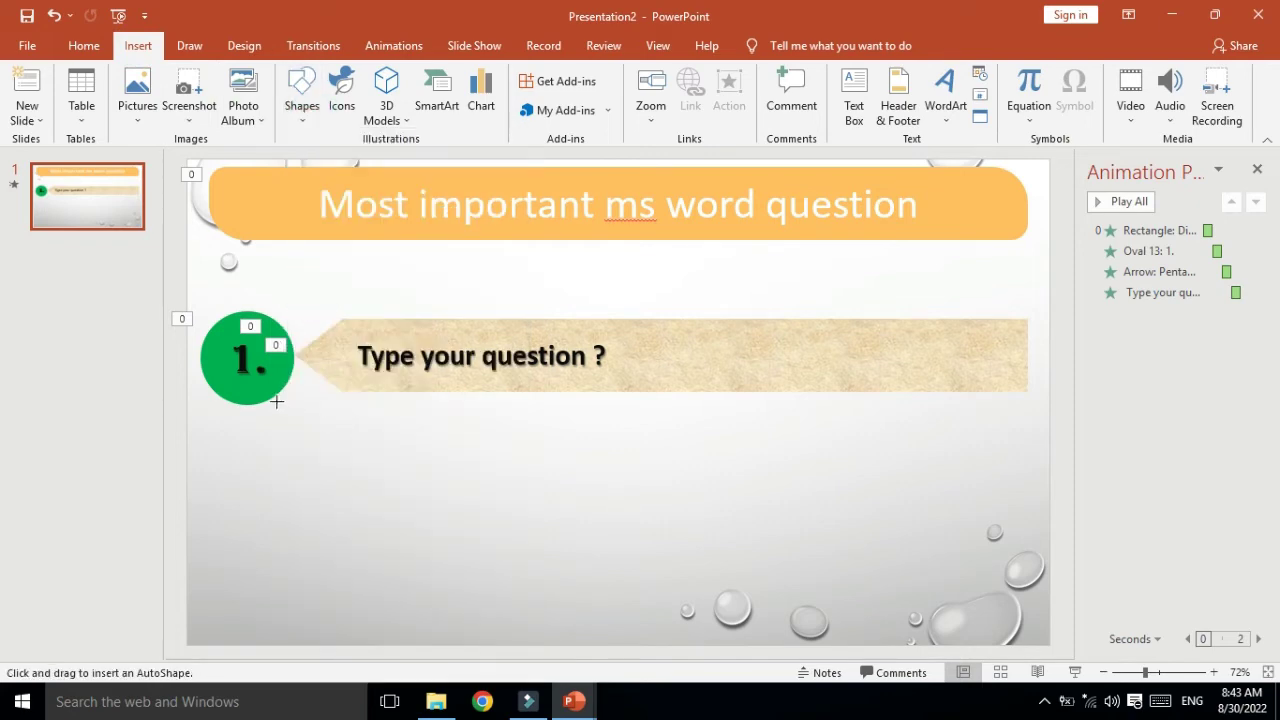
pyautogui.moveTo(267, 395)
pyautogui.mouseDown()
pyautogui.moveTo(363, 497)
pyautogui.moveTo(349, 481)
pyautogui.mouseUp()
pyautogui.press('Delete')
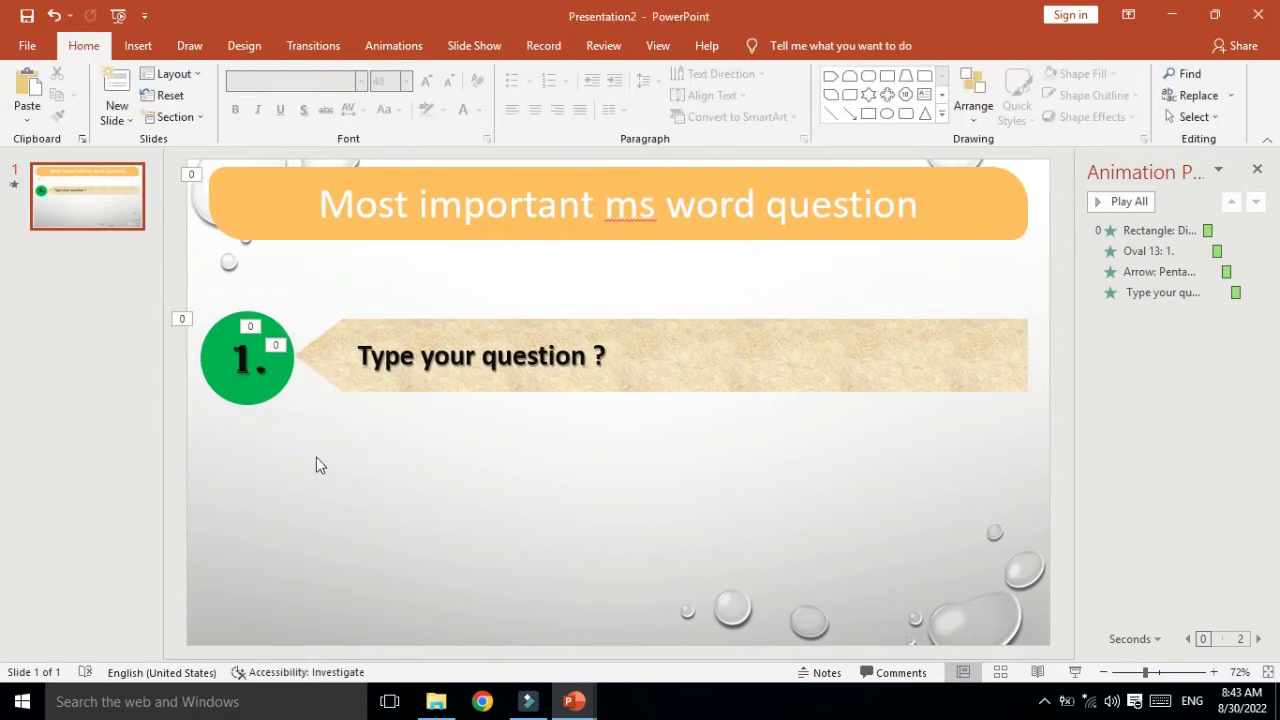
# Shrink the green '1.' circle to about 1.25 × 1.29 inches by dragging its corner.
pyautogui.click(268, 398)
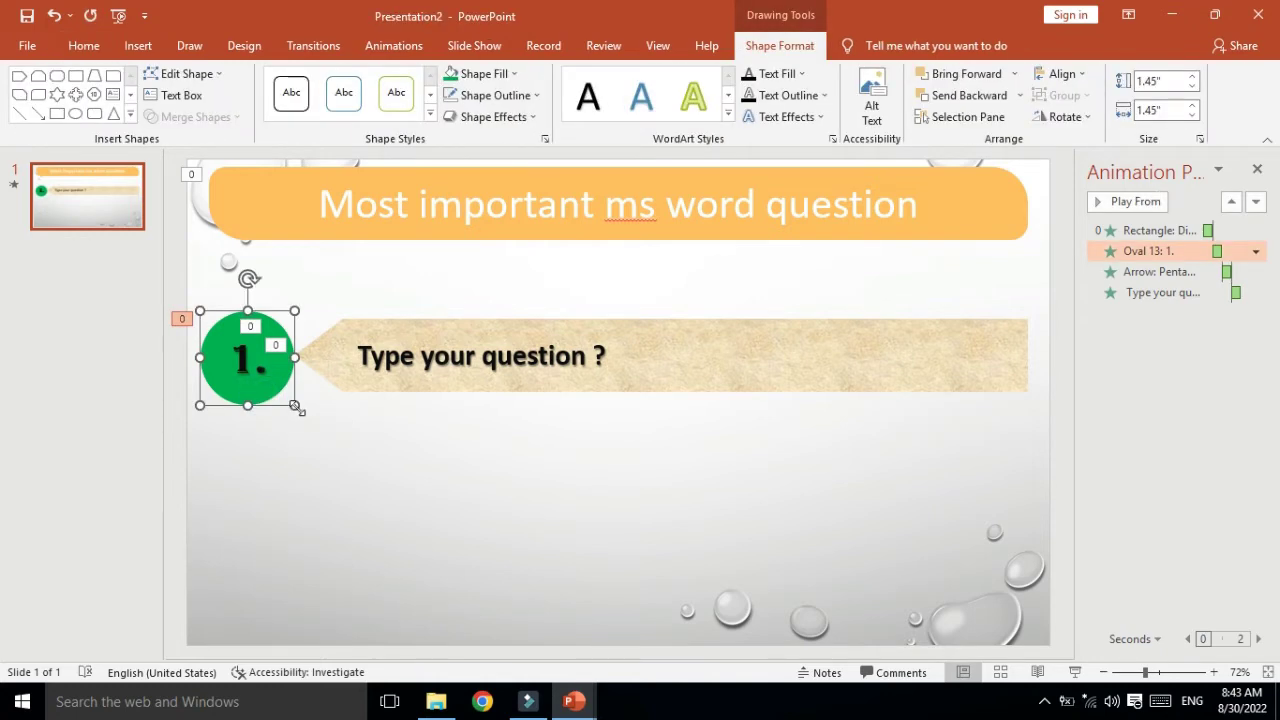
pyautogui.moveTo(295, 405); pyautogui.dragTo(297, 401)
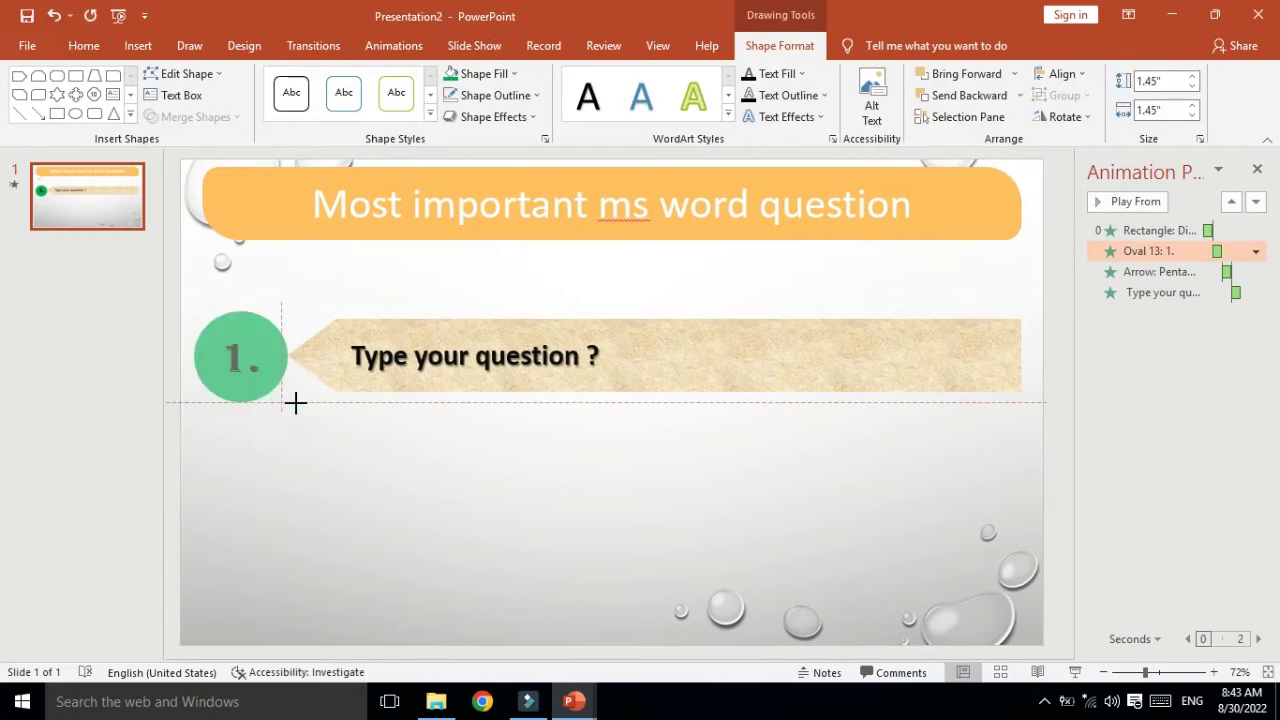
pyautogui.click(370, 434)
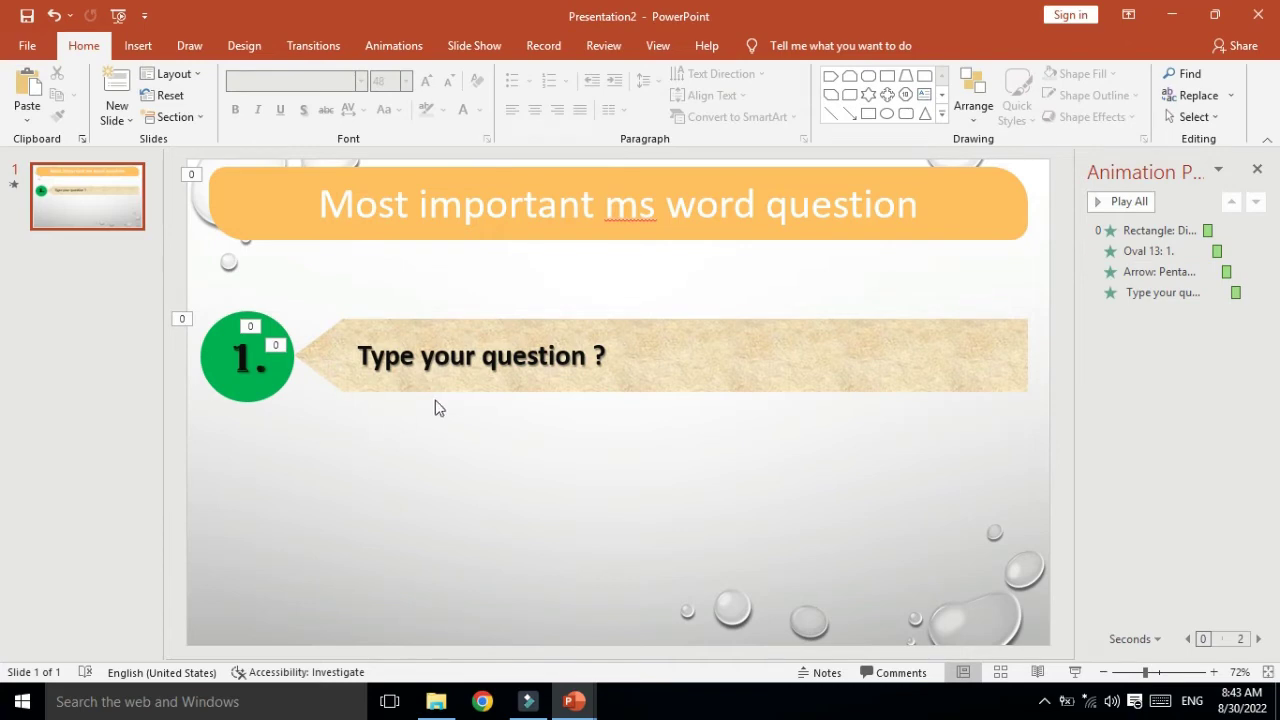
pyautogui.click(449, 373)
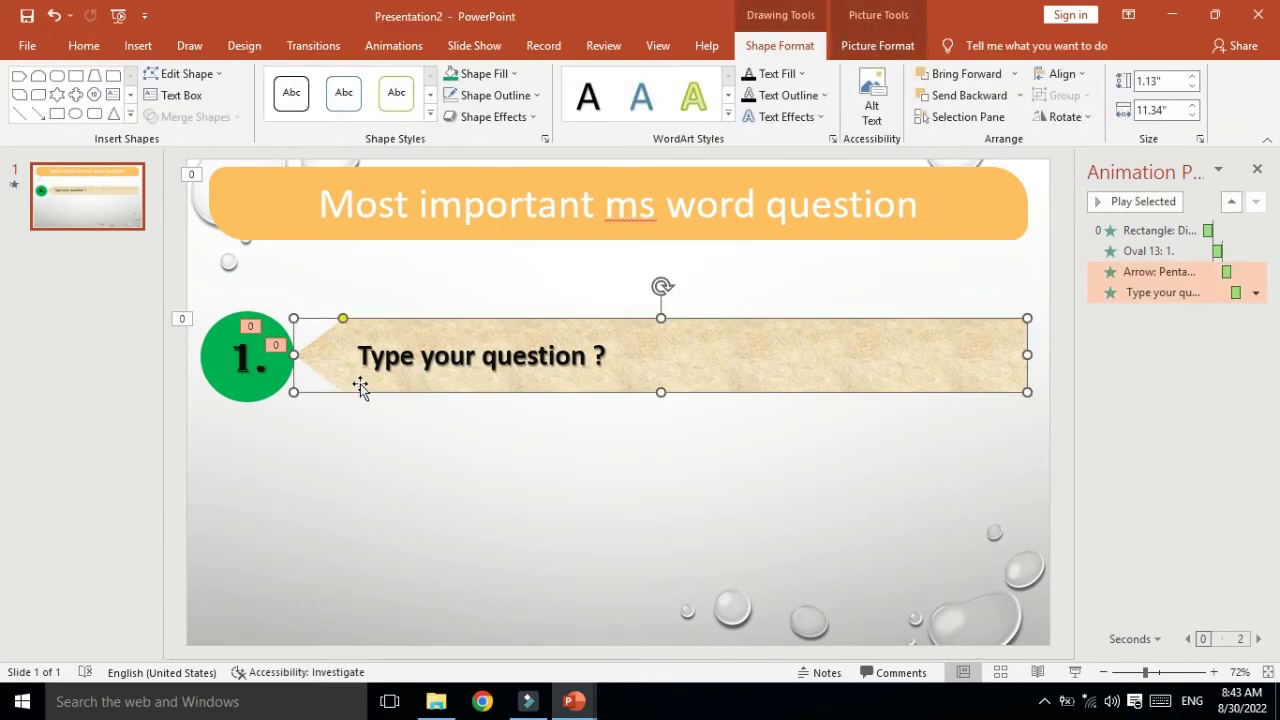
pyautogui.click(265, 386)
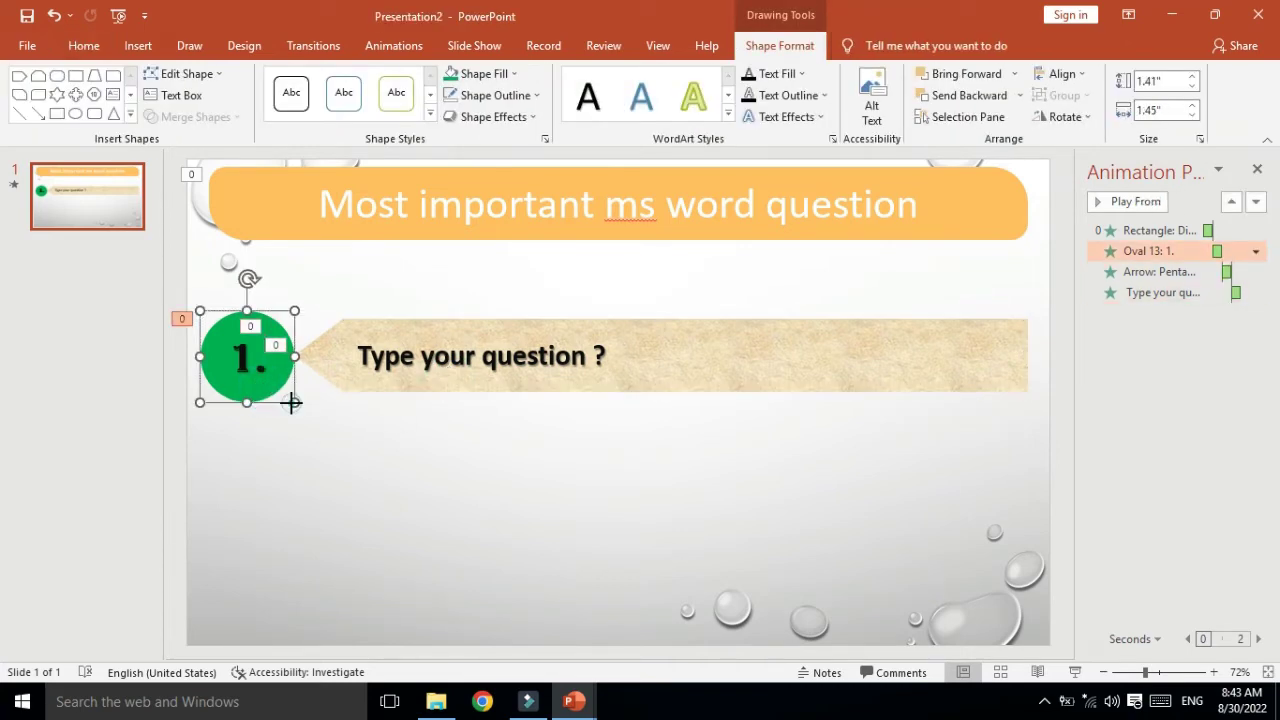
pyautogui.moveTo(291, 402); pyautogui.dragTo(270, 374)
pyautogui.click(375, 433)
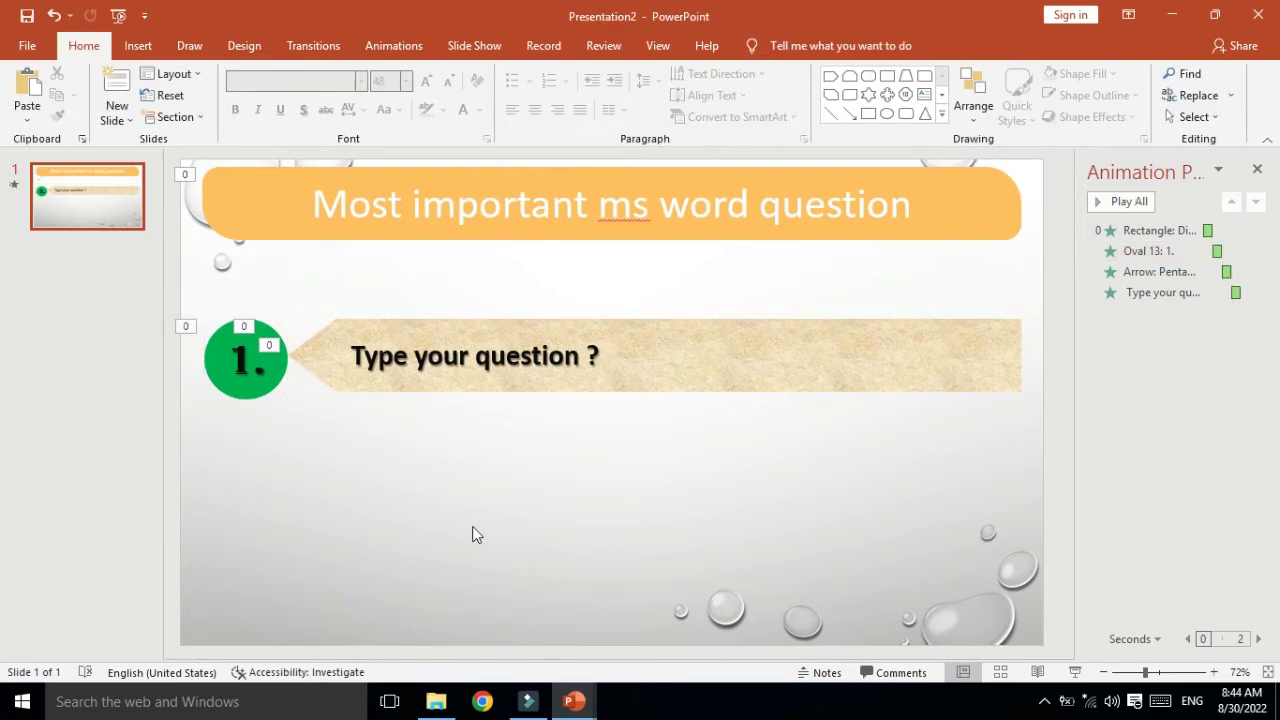
# Draw a diamond shape below the question banner.
pyautogui.click(140, 47)
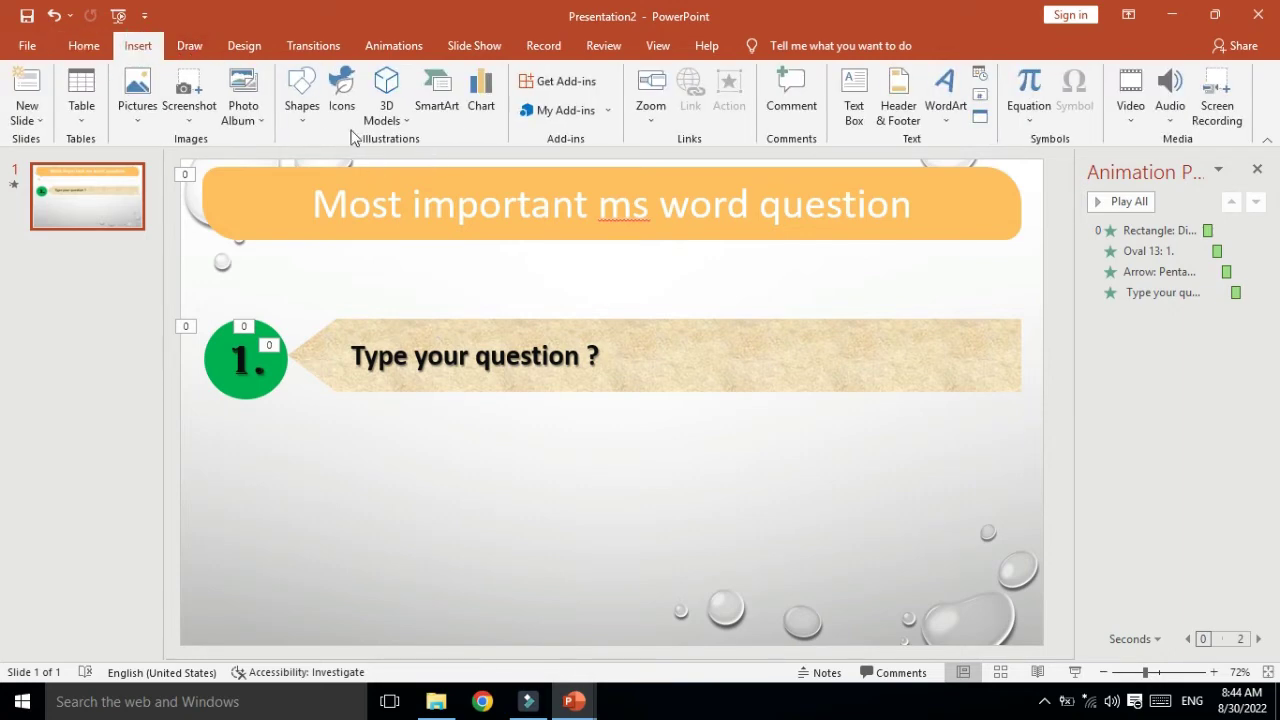
pyautogui.click(302, 100)
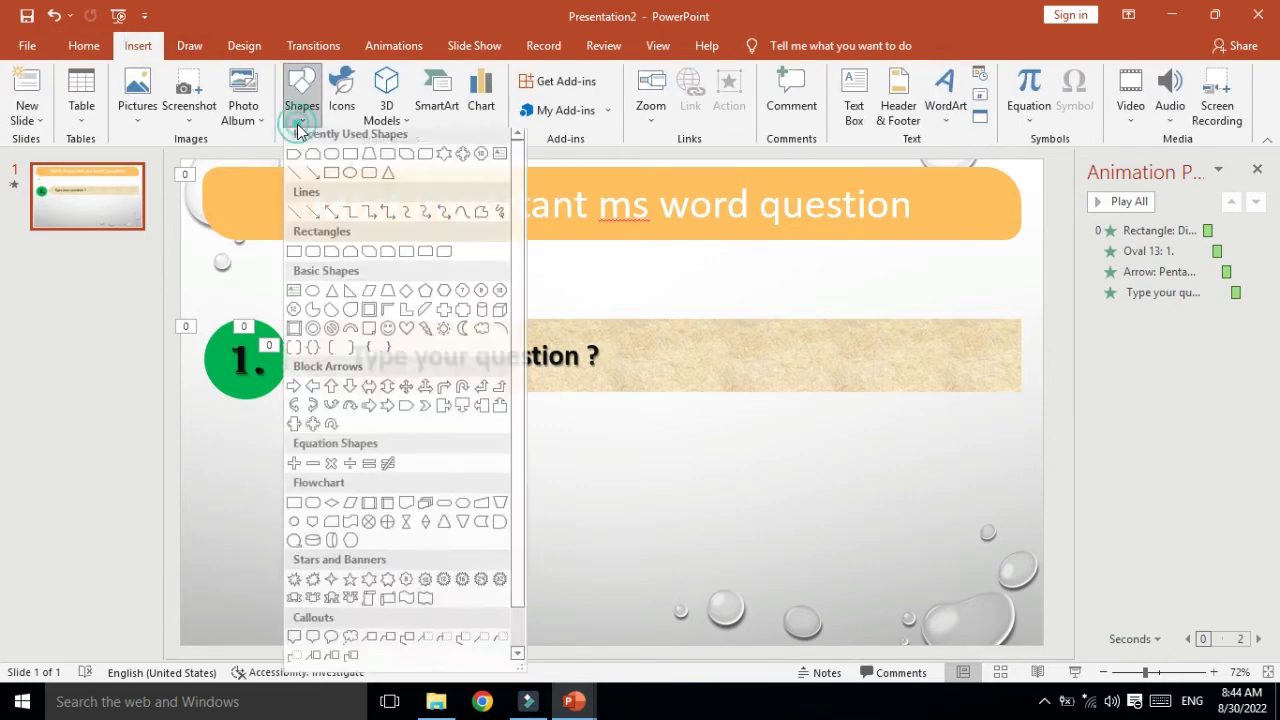
pyautogui.click(406, 296)
pyautogui.moveTo(355, 403); pyautogui.dragTo(440, 490)
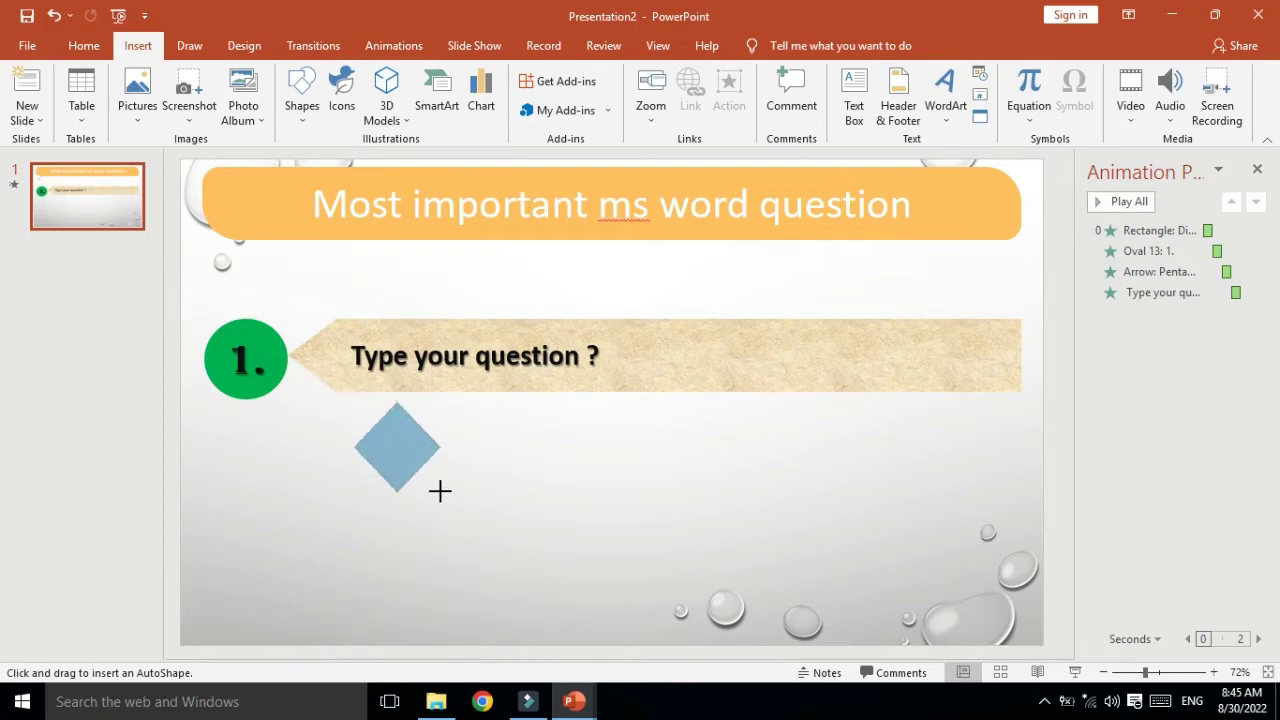
pyautogui.moveTo(414, 443); pyautogui.dragTo(403, 438)
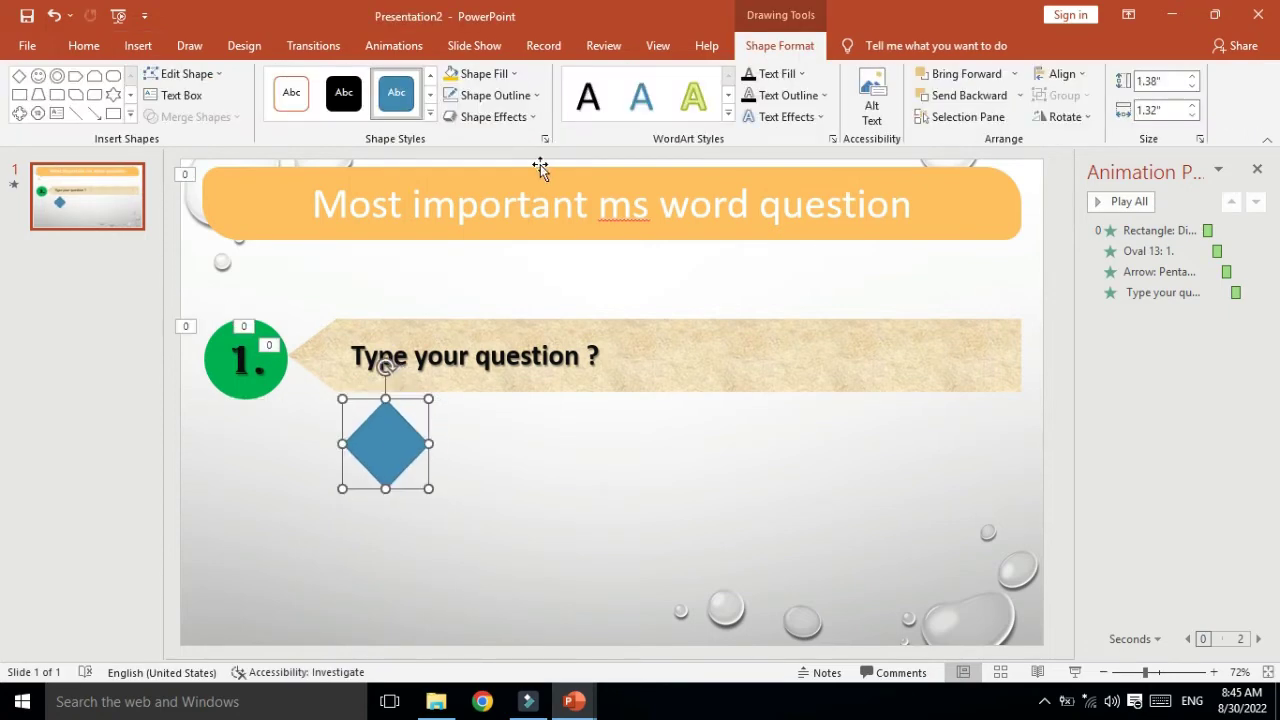
# Fill the diamond orange-yellow and remove its outline.
pyautogui.click(480, 74)
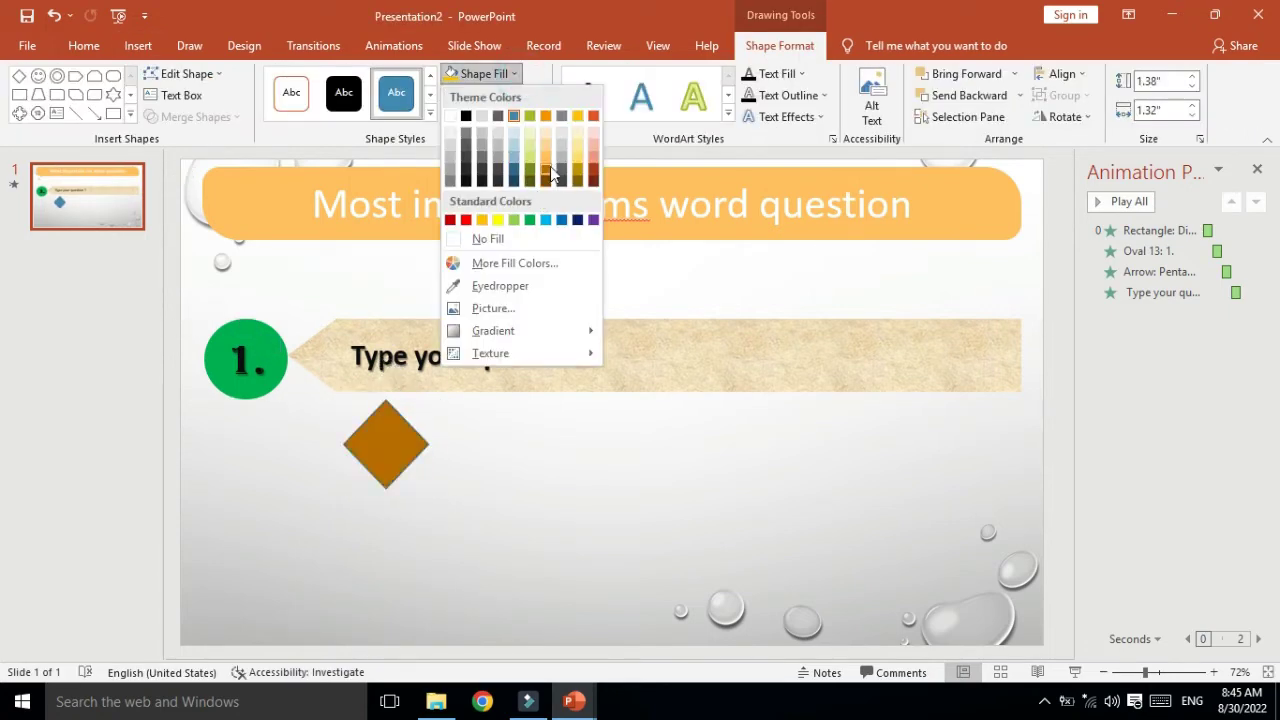
pyautogui.click(553, 174)
pyautogui.click(515, 76)
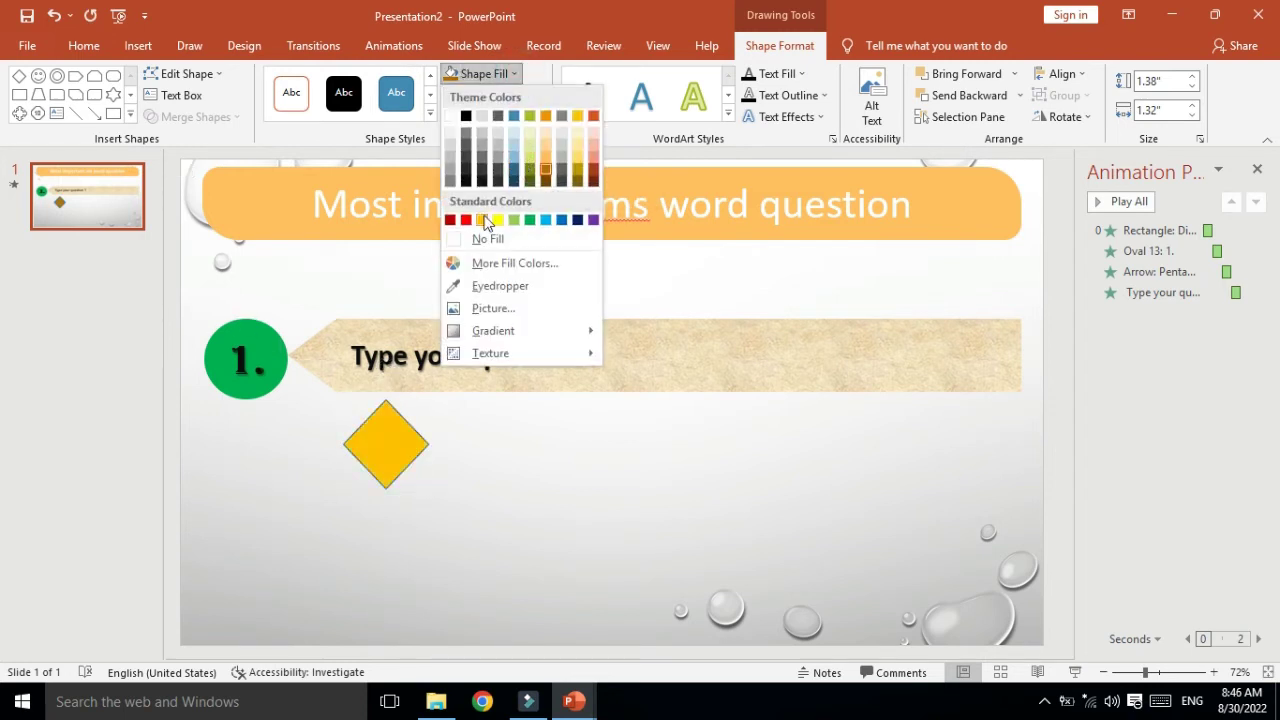
pyautogui.click(484, 219)
pyautogui.click(480, 95)
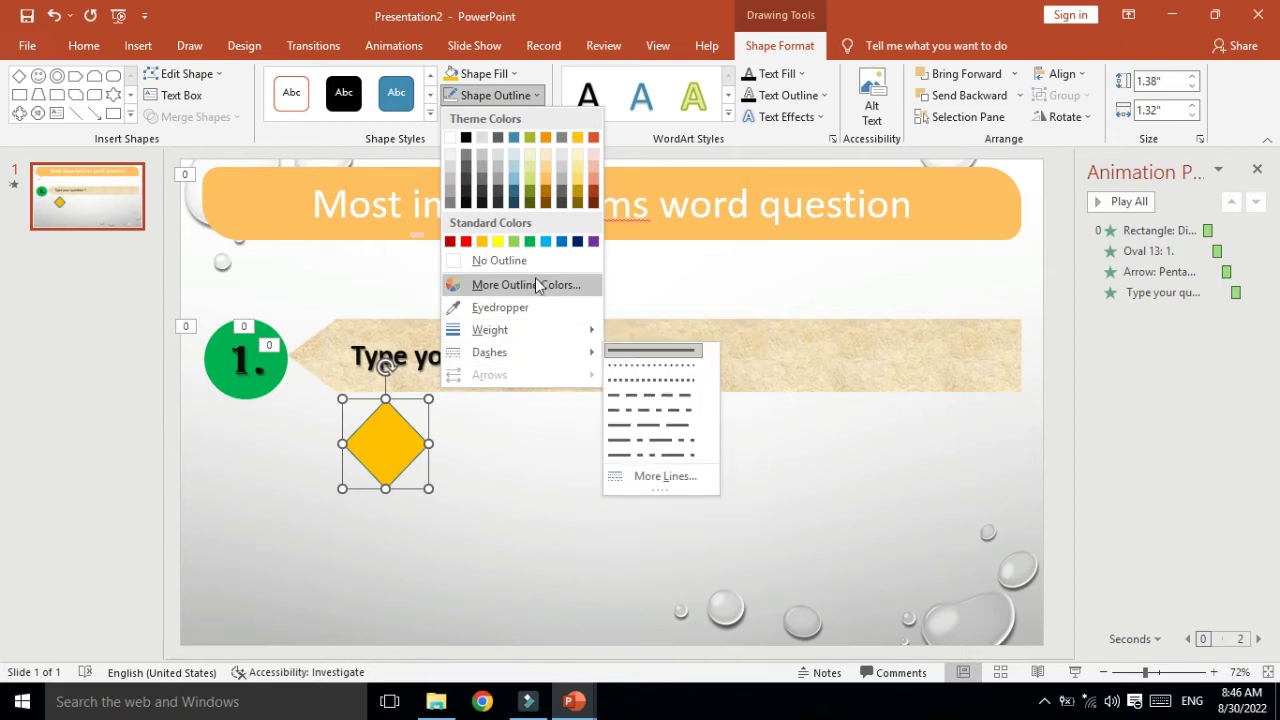
pyautogui.click(520, 259)
# Type the letter A inside the diamond and select it.
pyautogui.rightClick(385, 440)
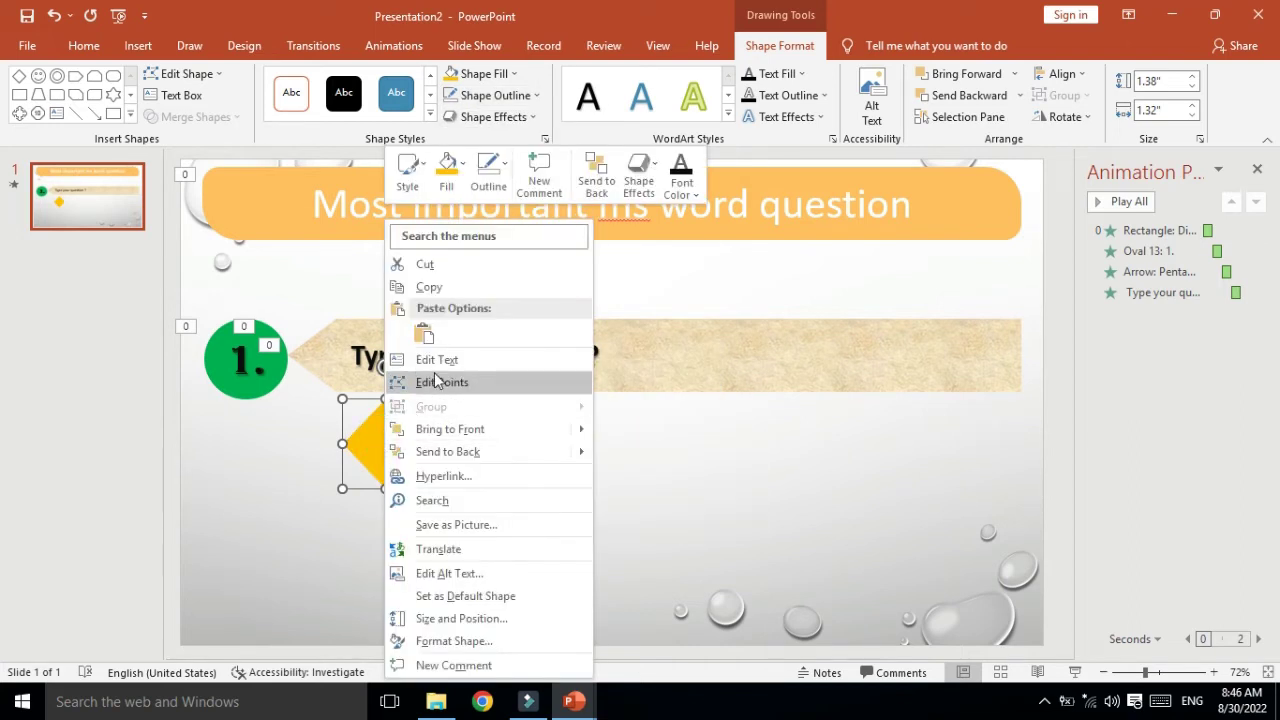
pyautogui.click(414, 430)
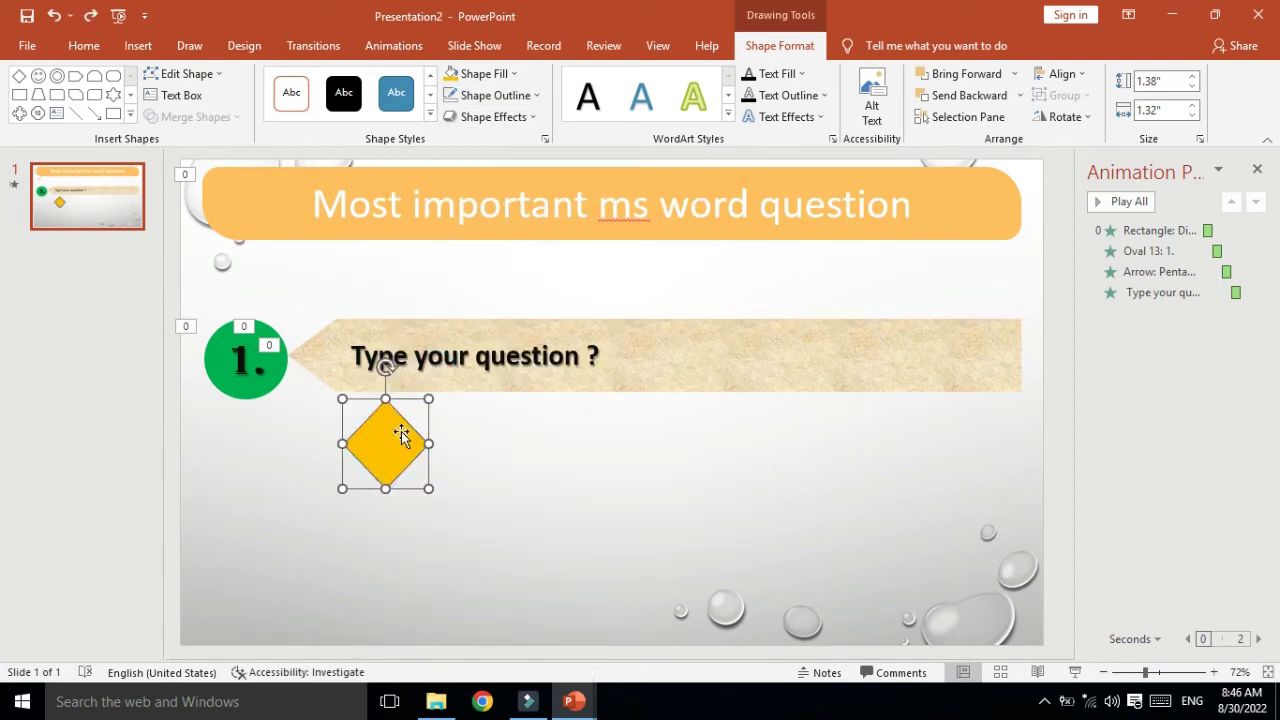
pyautogui.rightClick(410, 436)
pyautogui.click(430, 358)
pyautogui.write('A')
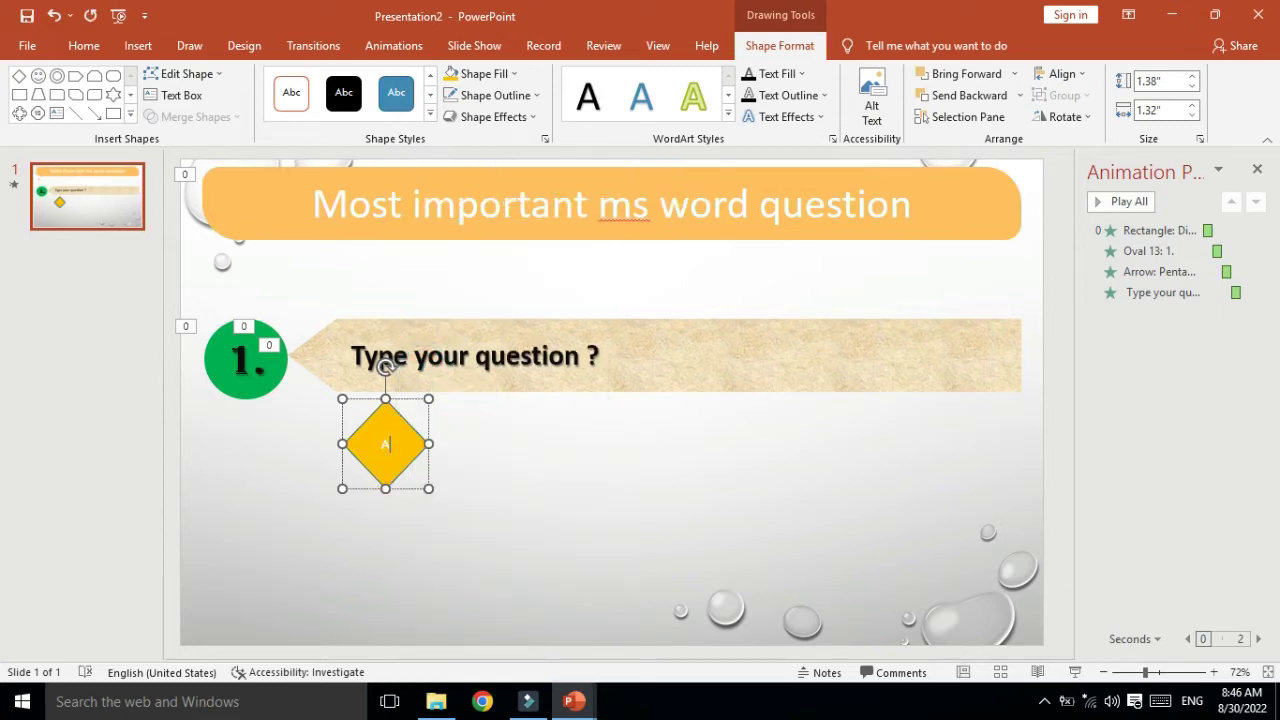
pyautogui.hotkey('ctrl', 'a')
# Format the letter A as 60 pt, shadowed and bold.
pyautogui.click(83, 45)
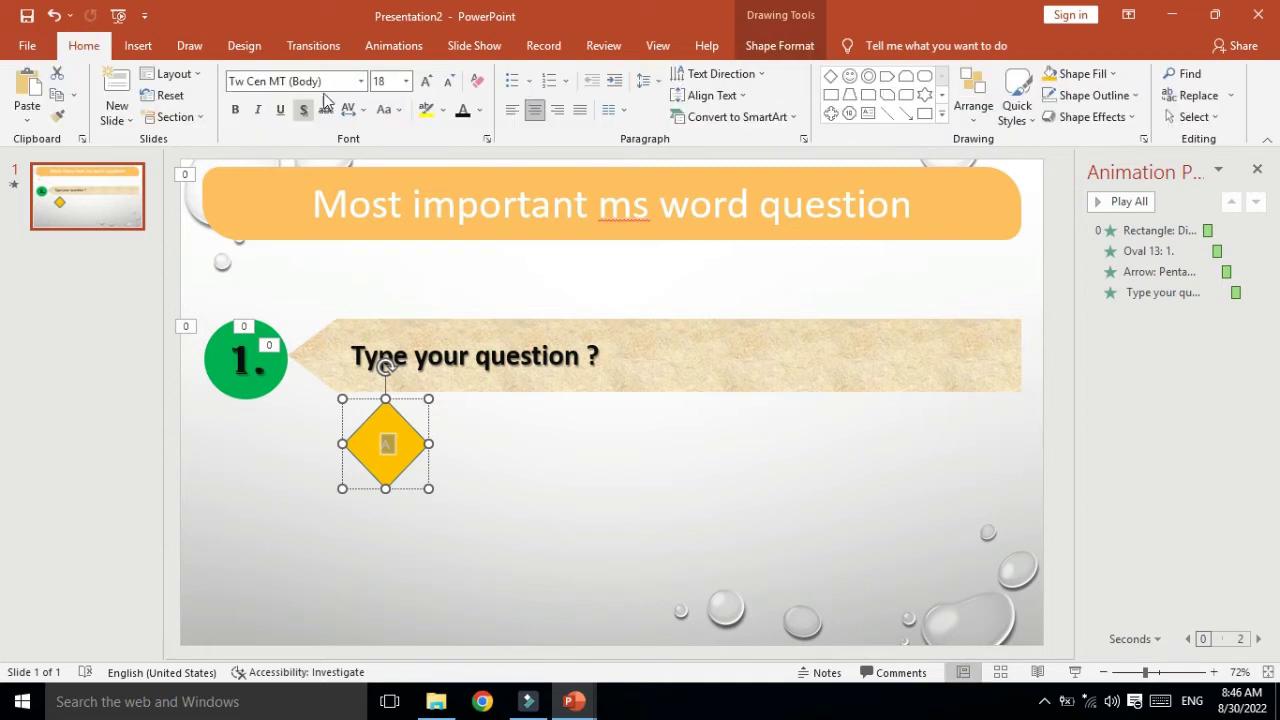
pyautogui.click(423, 85)
pyautogui.click(423, 85)
pyautogui.click(423, 85)
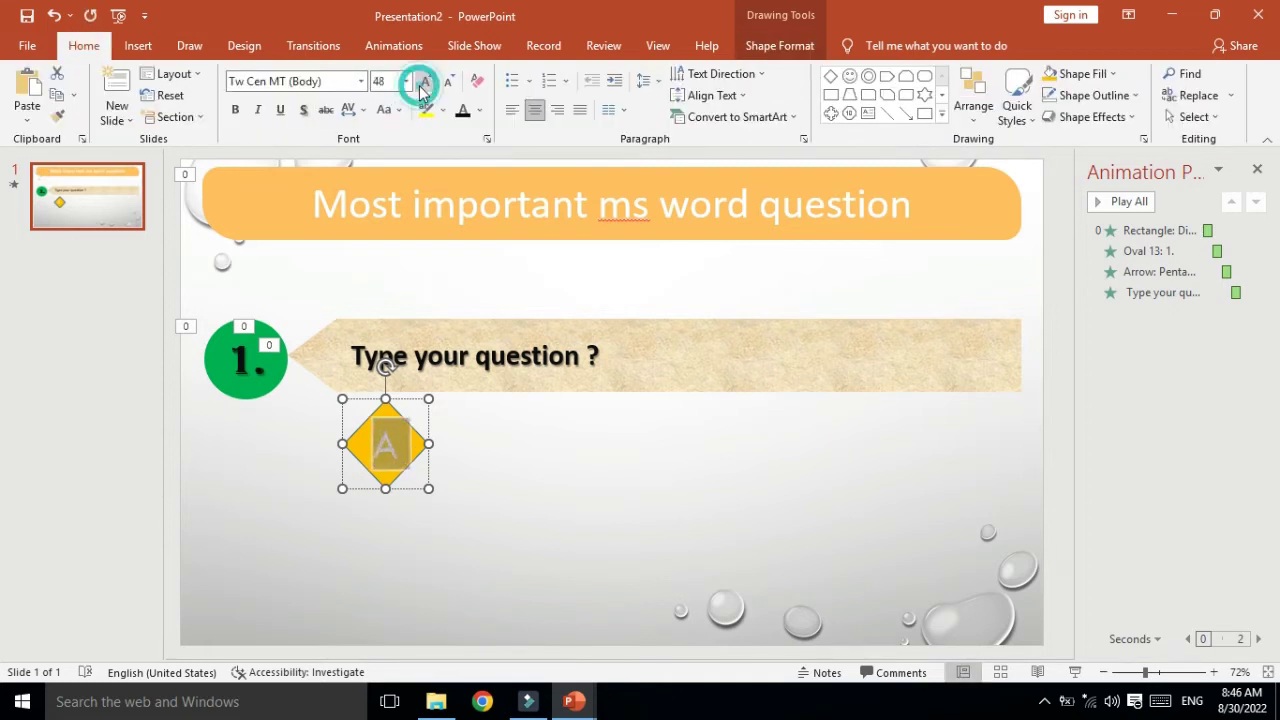
pyautogui.click(423, 85)
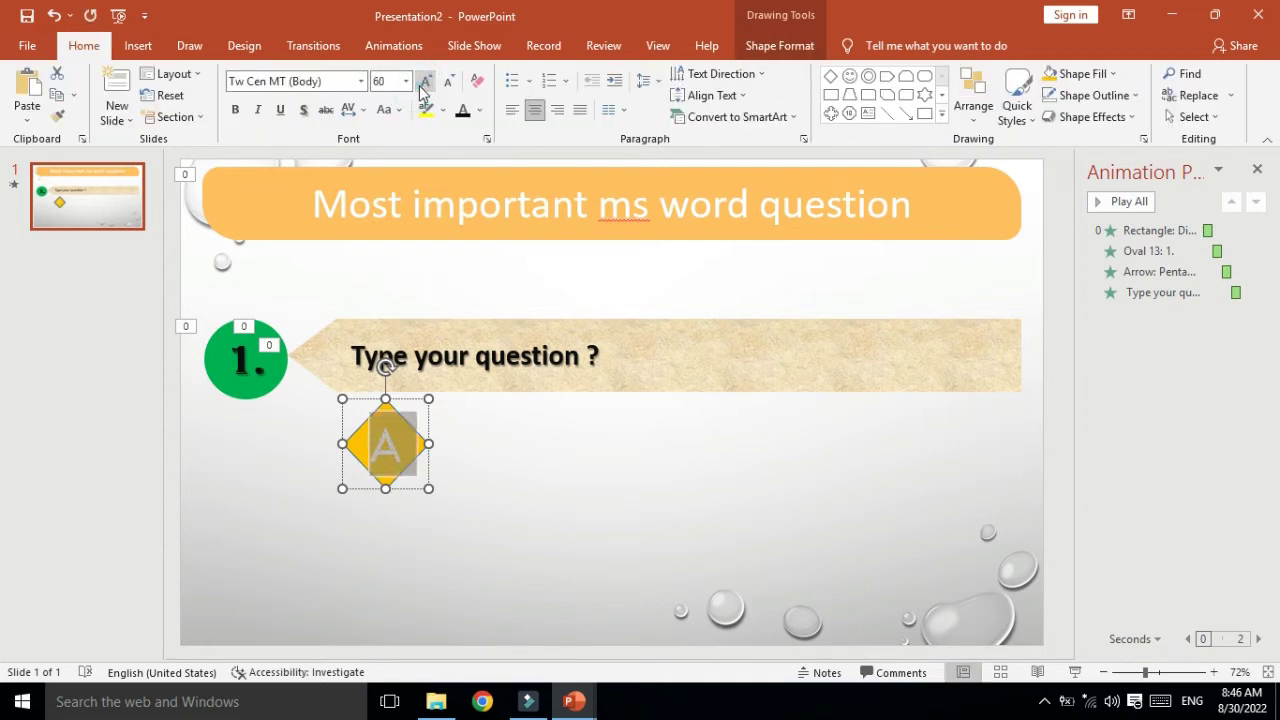
pyautogui.click(303, 110)
pyautogui.click(236, 110)
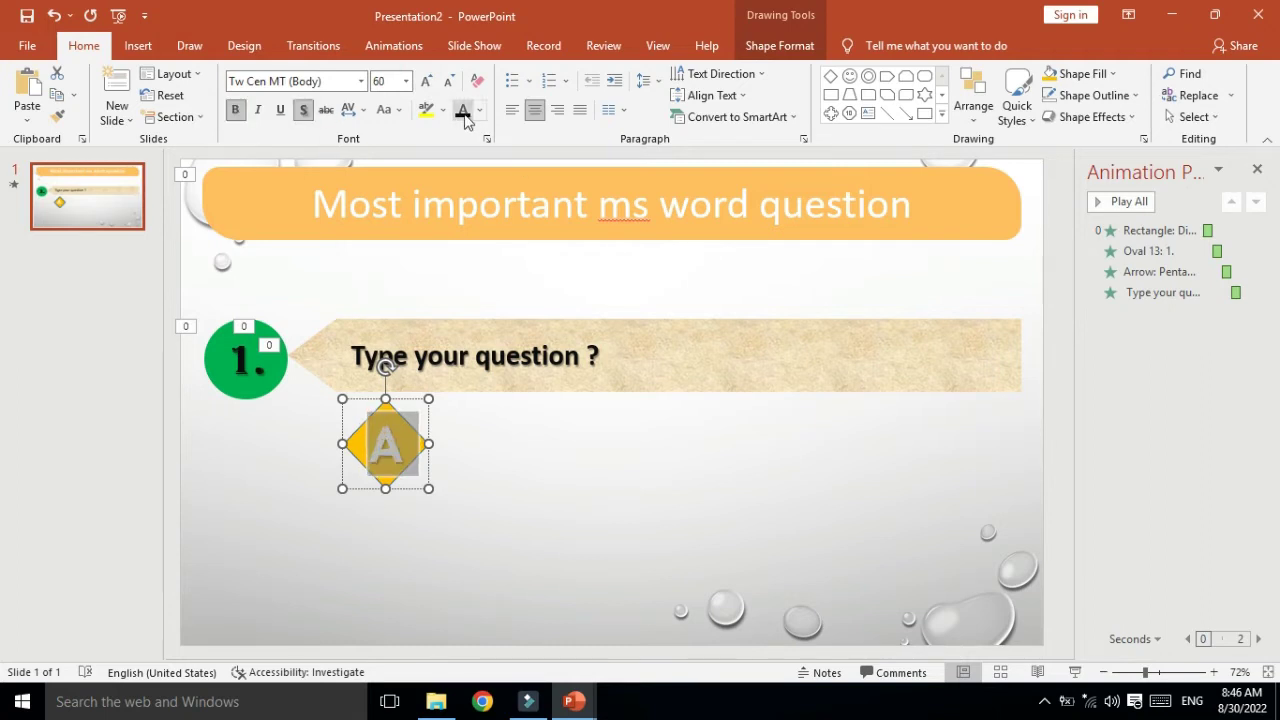
pyautogui.click(523, 442)
pyautogui.click(400, 450)
pyautogui.click(440, 462)
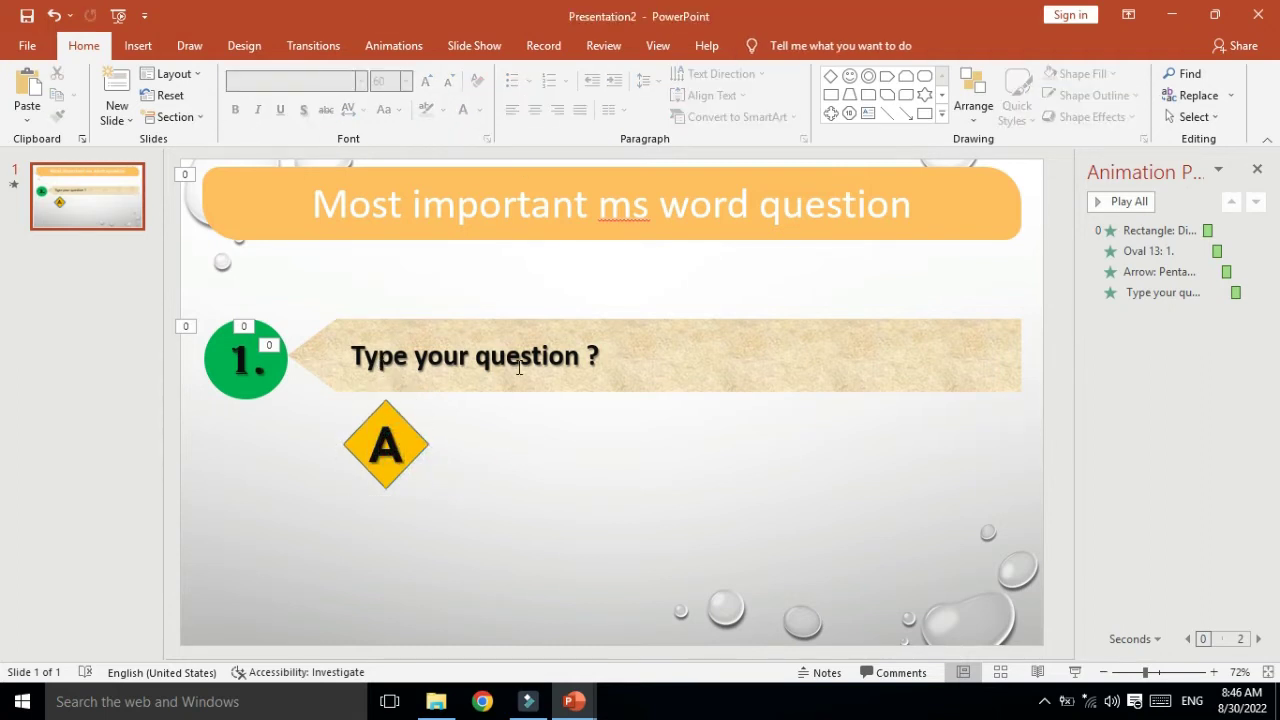
pyautogui.click(138, 46)
pyautogui.click(302, 100)
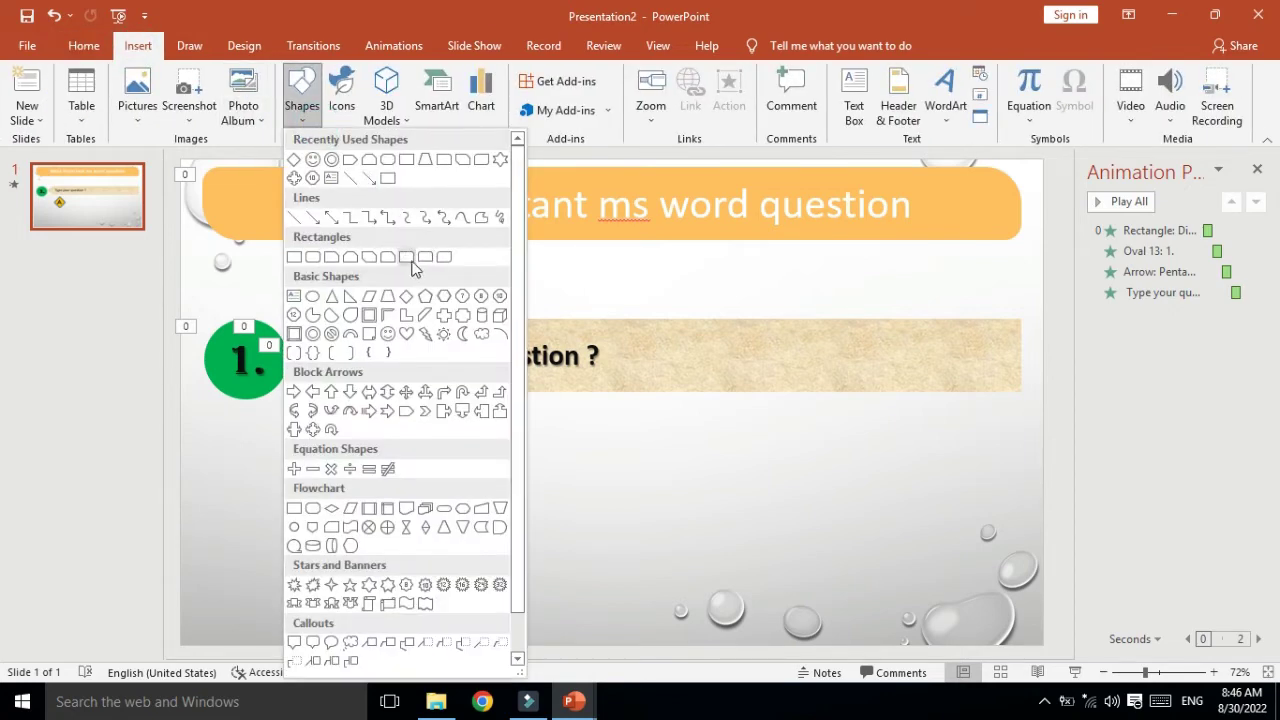
# Draw a rounded pill beside the A diamond, moved under the green circle, and widen it.
pyautogui.click(316, 260)
pyautogui.click(451, 410)
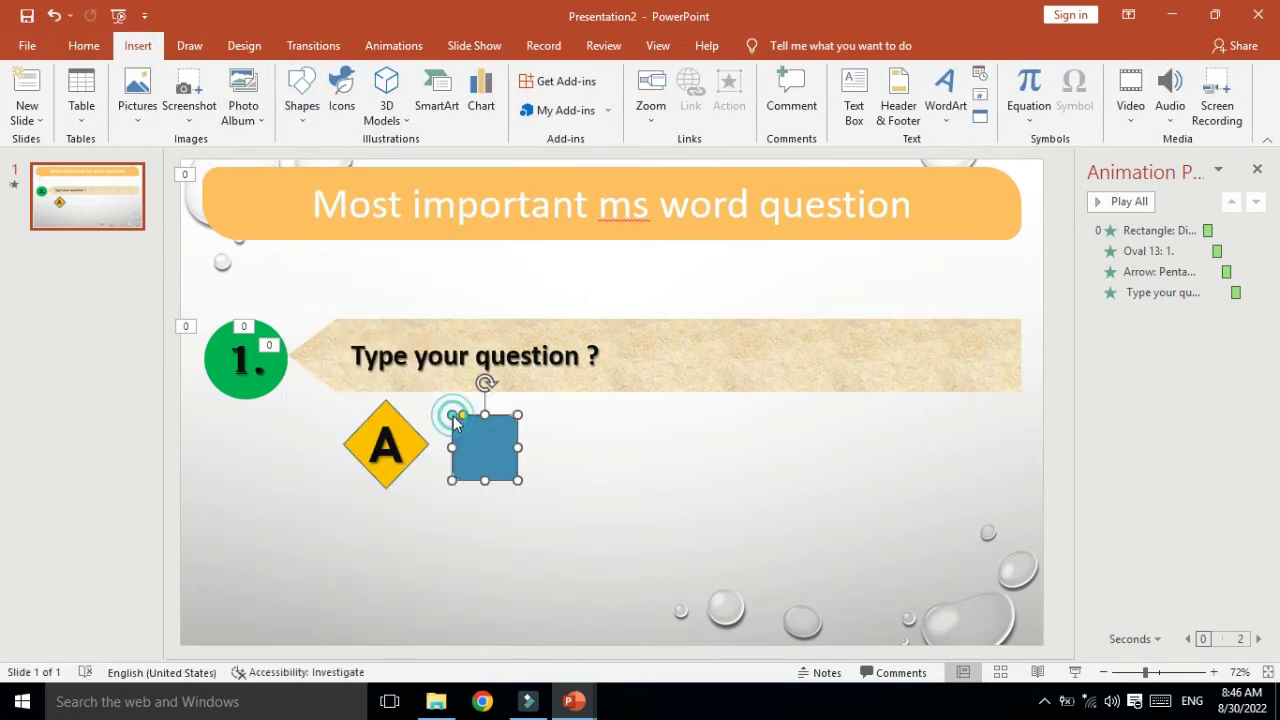
pyautogui.moveTo(517, 480)
pyautogui.mouseDown()
pyautogui.moveTo(740, 453)
pyautogui.moveTo(597, 463)
pyautogui.moveTo(612, 469)
pyautogui.mouseUp()
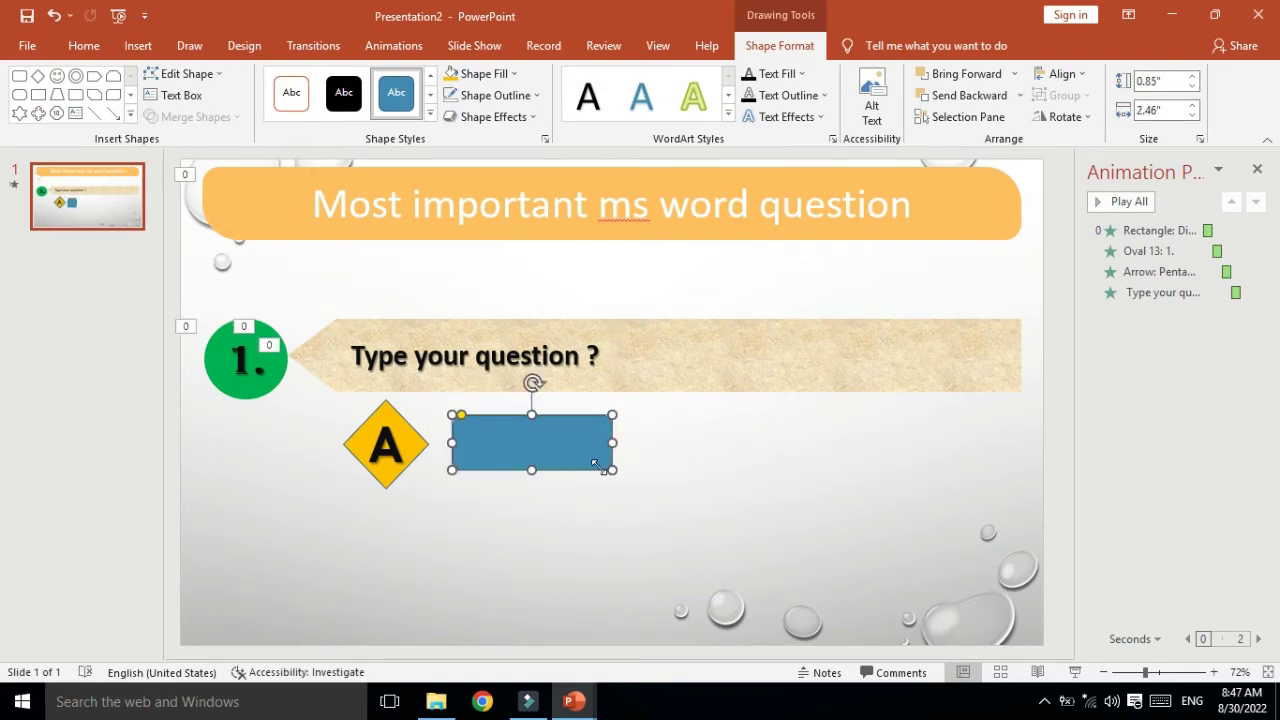
pyautogui.moveTo(459, 416); pyautogui.dragTo(548, 430)
pyautogui.moveTo(387, 481); pyautogui.dragTo(290, 479)
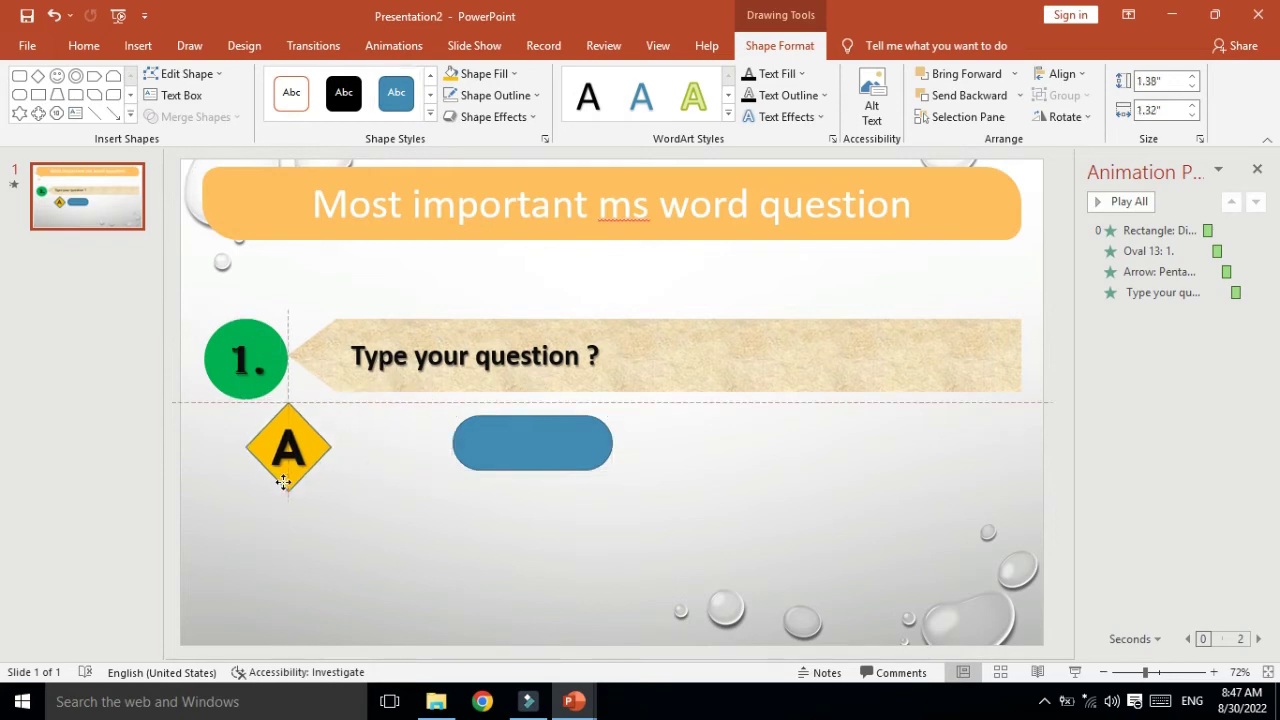
pyautogui.click(513, 472)
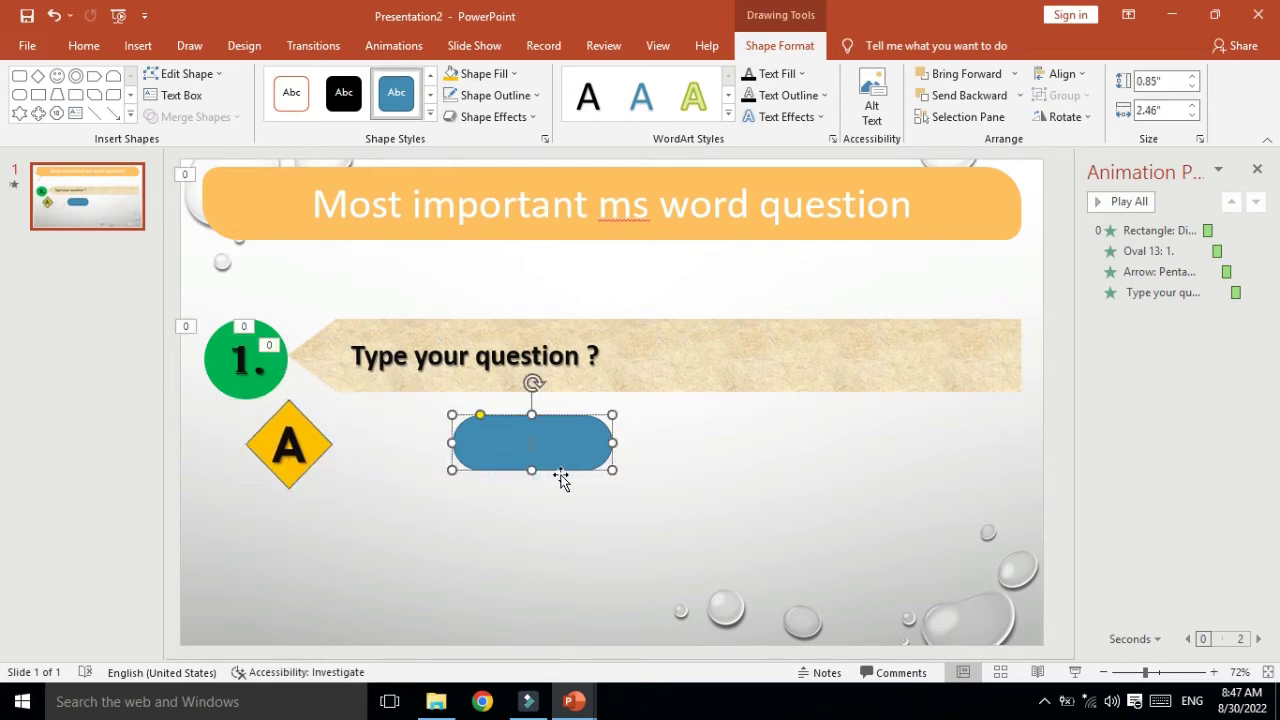
pyautogui.moveTo(559, 473); pyautogui.dragTo(434, 471)
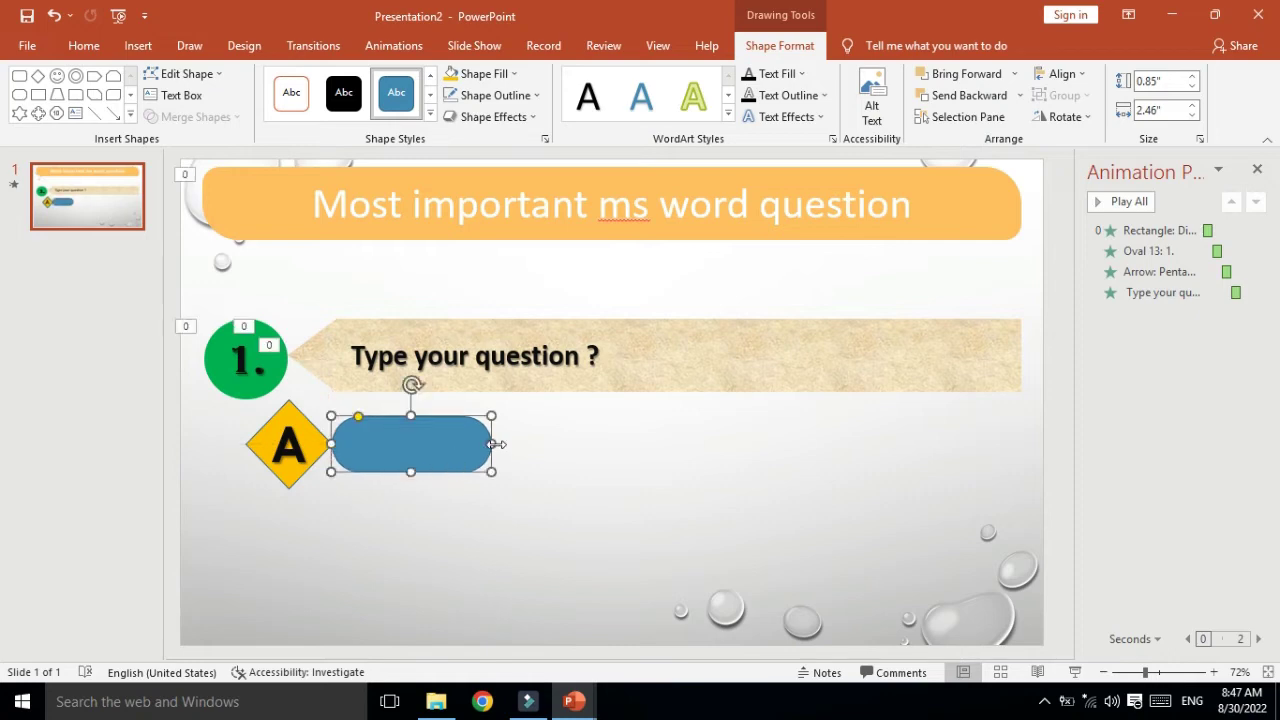
pyautogui.moveTo(496, 444); pyautogui.dragTo(597, 439)
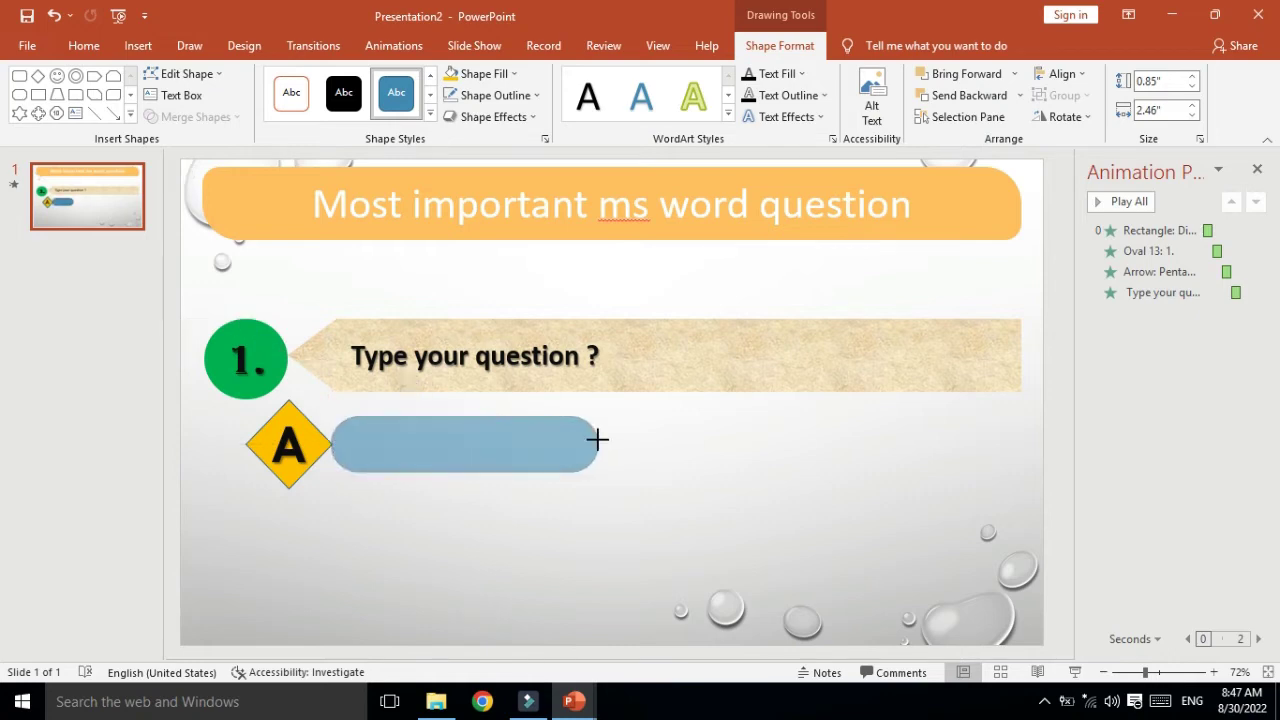
# Give the pill no outline and a light blue fill.
pyautogui.rightClick(480, 451)
pyautogui.click(547, 372)
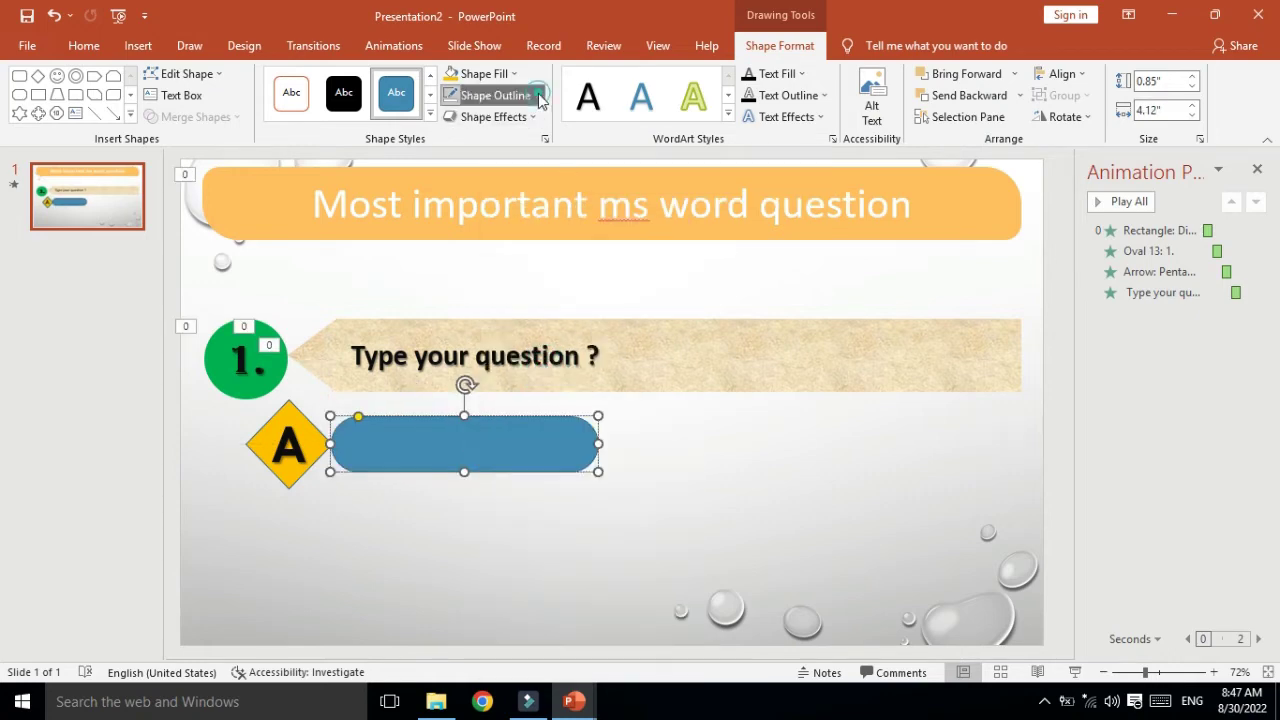
pyautogui.click(495, 95)
pyautogui.click(505, 260)
pyautogui.click(484, 74)
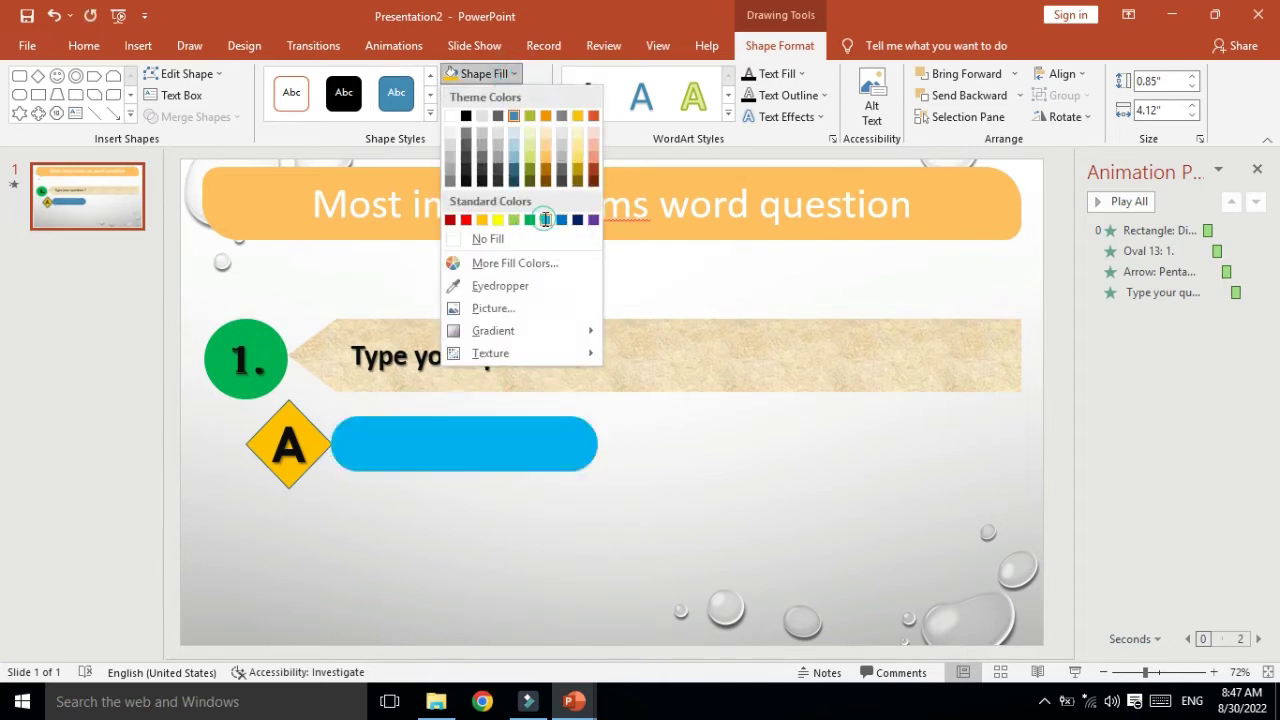
pyautogui.click(546, 220)
# Remove the outline from the A diamond.
pyautogui.click(419, 494)
pyautogui.click(302, 470)
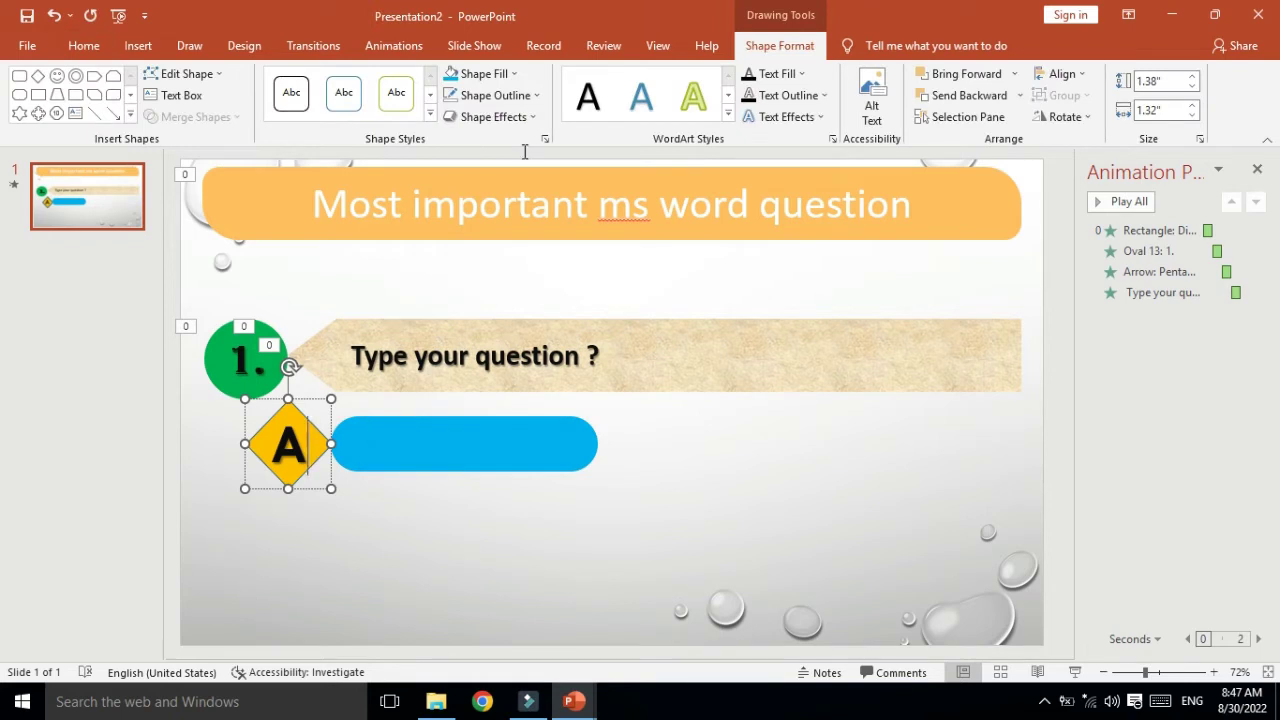
pyautogui.click(492, 95)
pyautogui.click(505, 253)
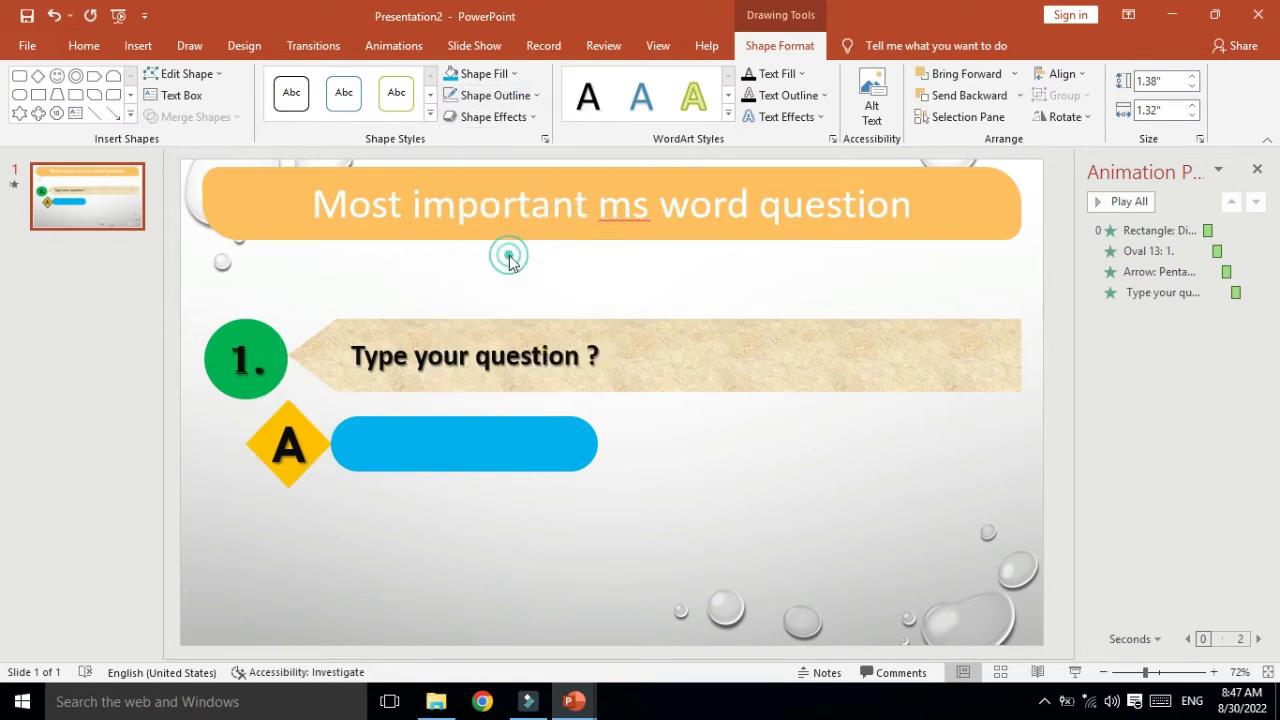
# Label the pill 'Option a' at 44 pt, deleting a stray leading A.
pyautogui.click(426, 449)
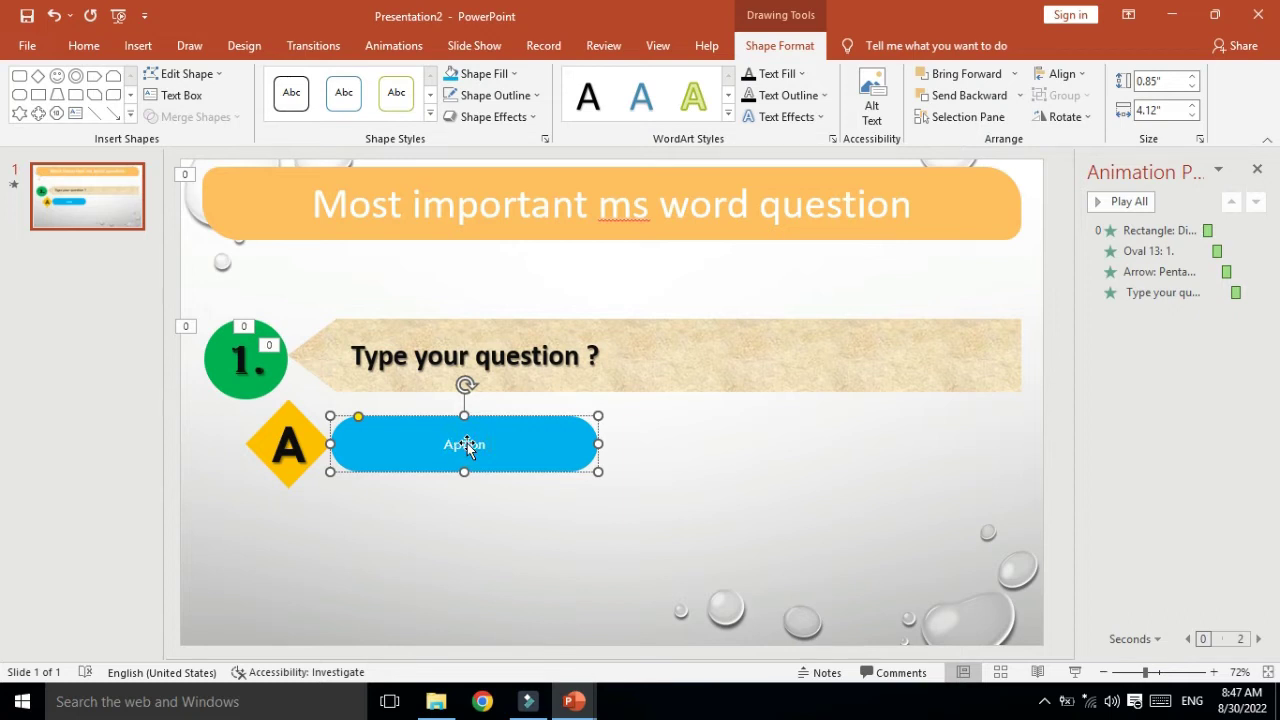
pyautogui.write(' a')
pyautogui.hotkey('ctrl', 'a')
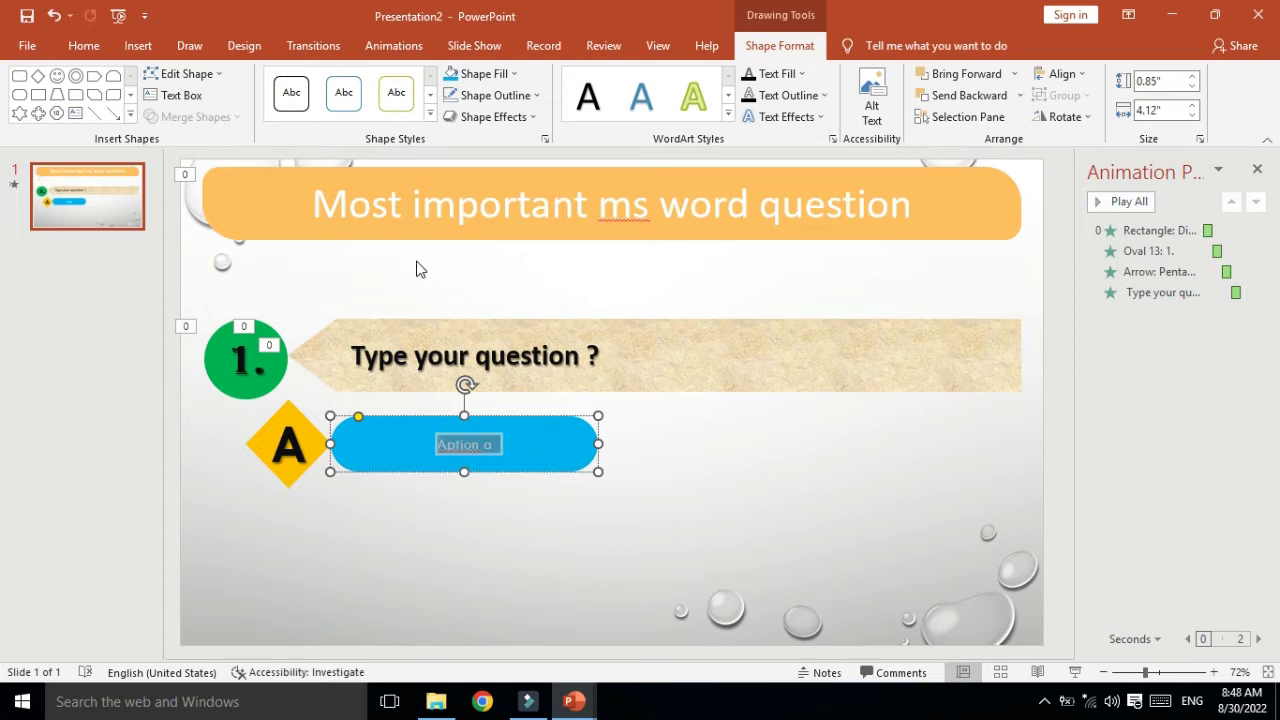
pyautogui.click(84, 45)
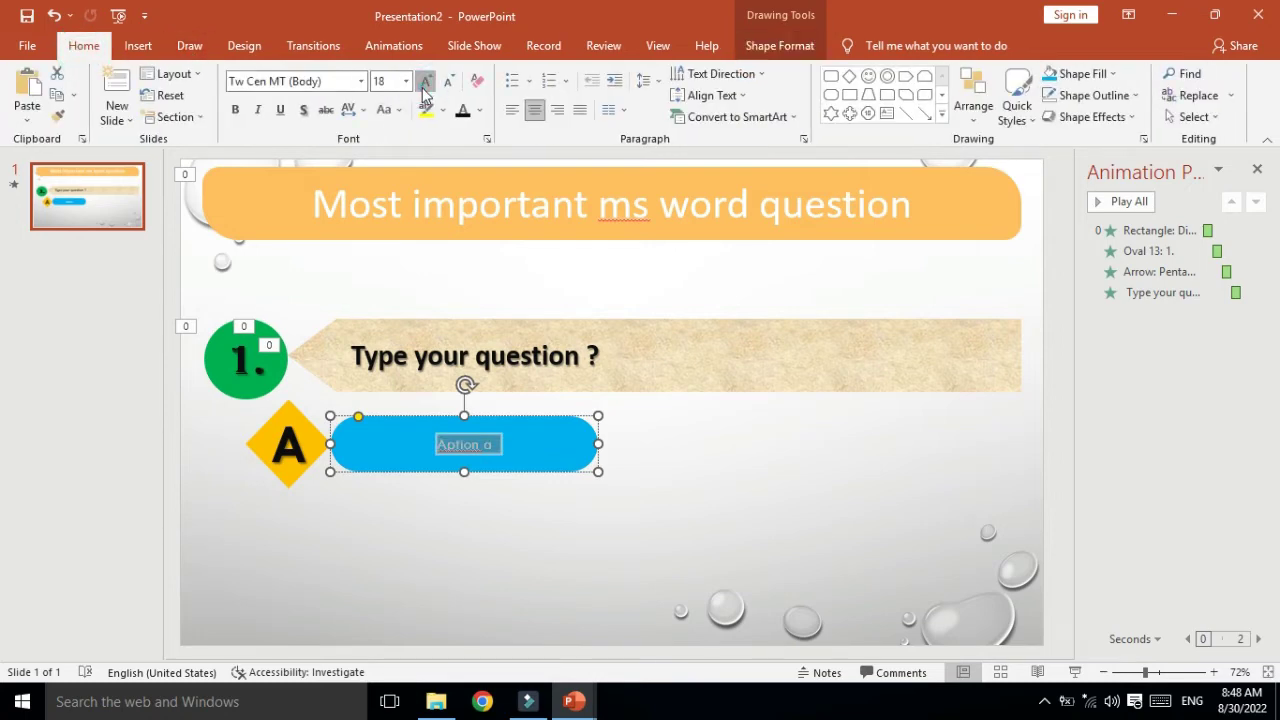
pyautogui.click(425, 82)
pyautogui.click(425, 82)
pyautogui.click(617, 465)
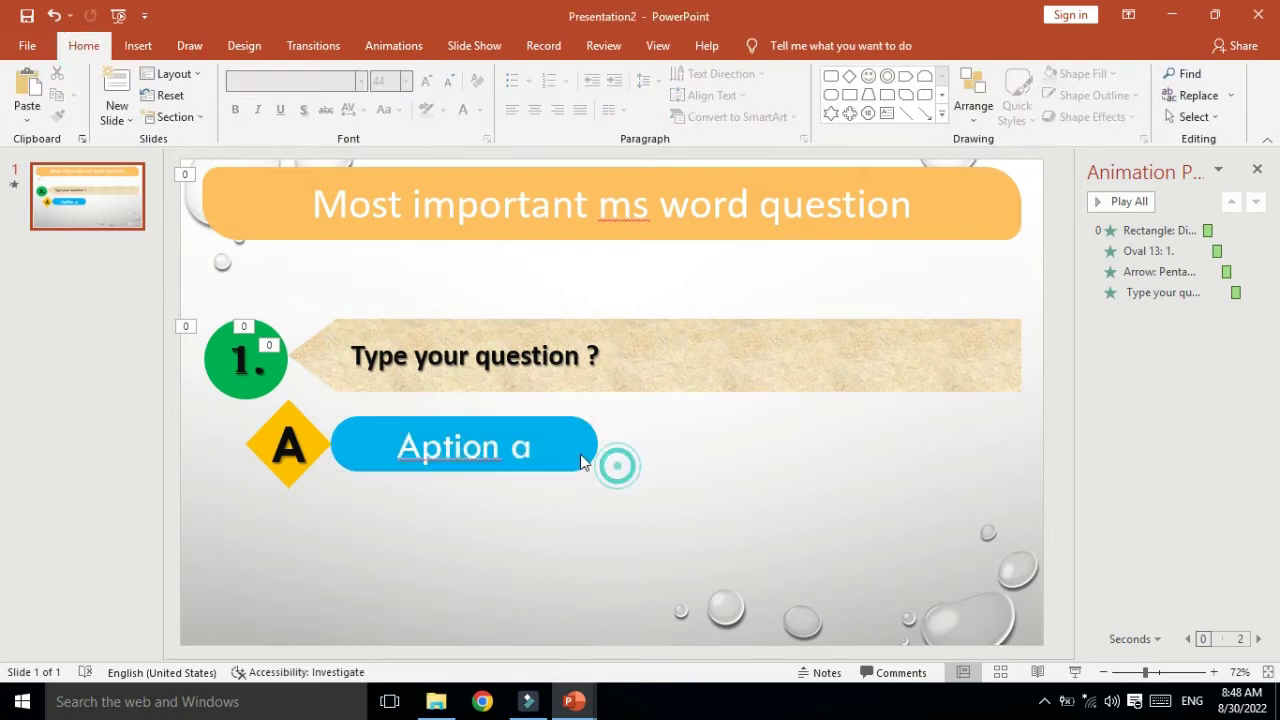
pyautogui.click(425, 447)
pyautogui.press('BackSpace')
# Duplicate the A diamond and Option a pill with Ctrl+D and place the copy below.
pyautogui.write('O')
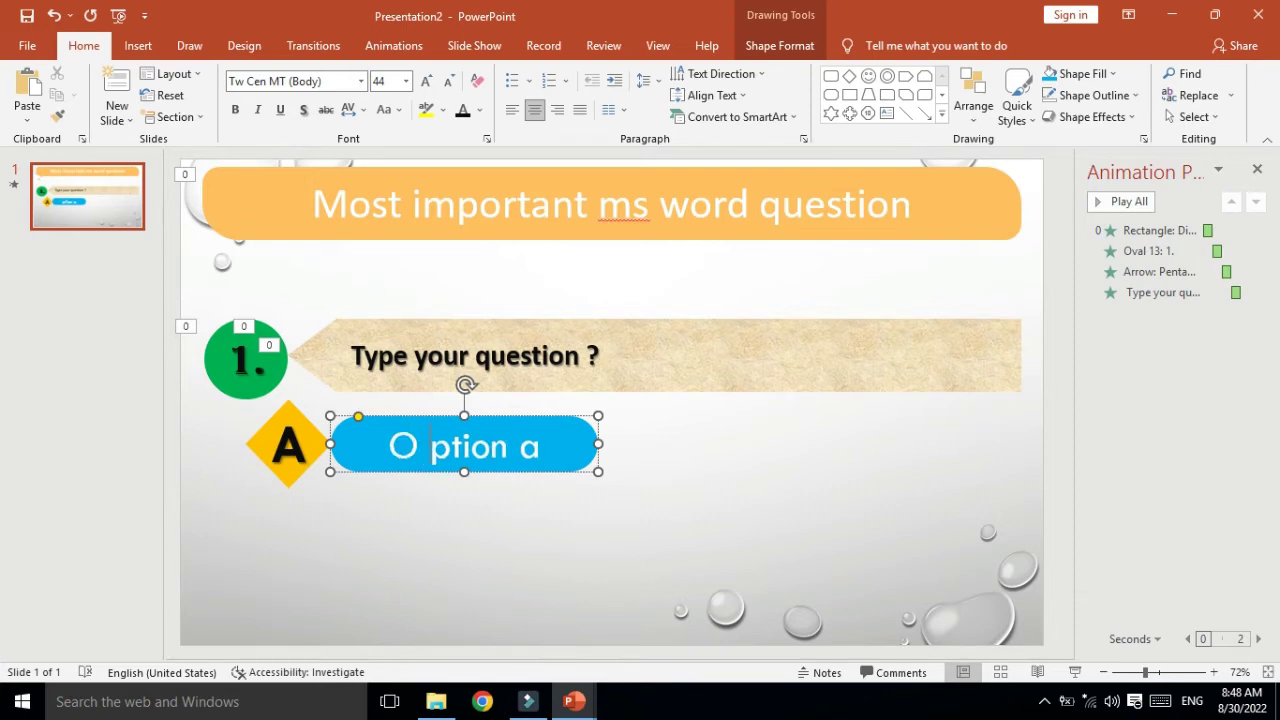
pyautogui.click(418, 522)
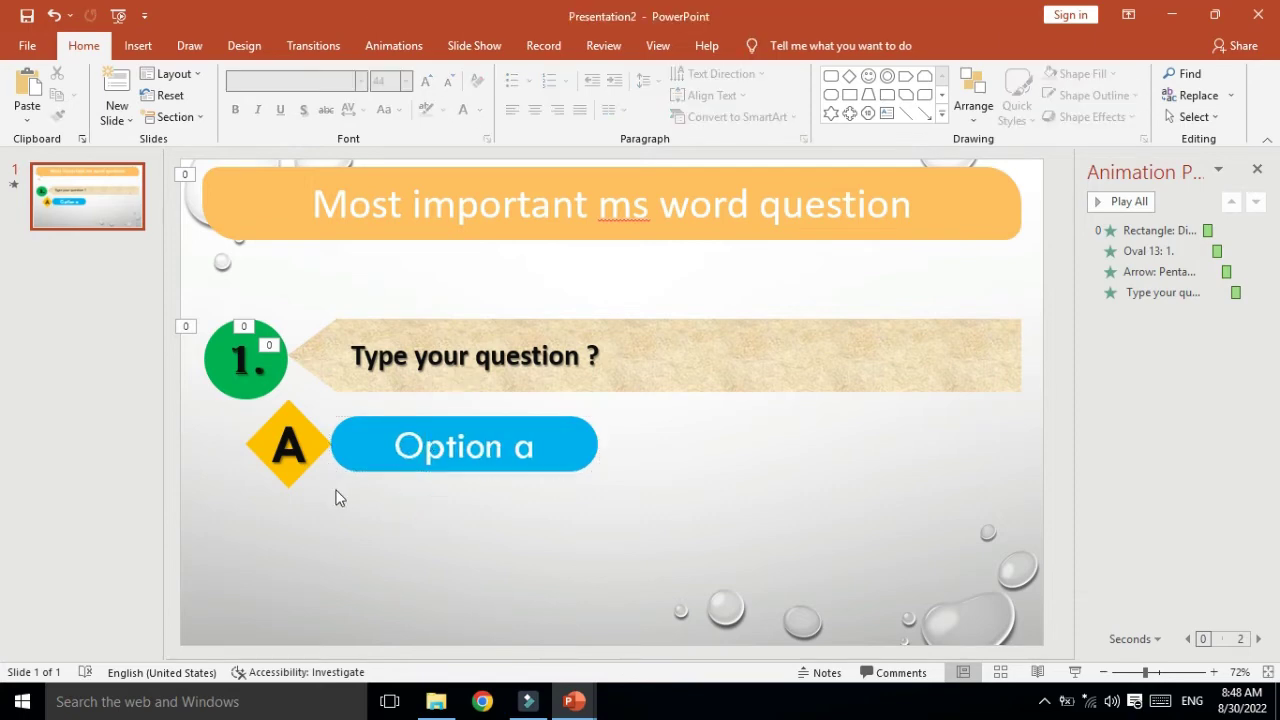
pyautogui.click(290, 480)
pyautogui.keyDown('shift'); pyautogui.click(412, 465); pyautogui.keyUp('shift')
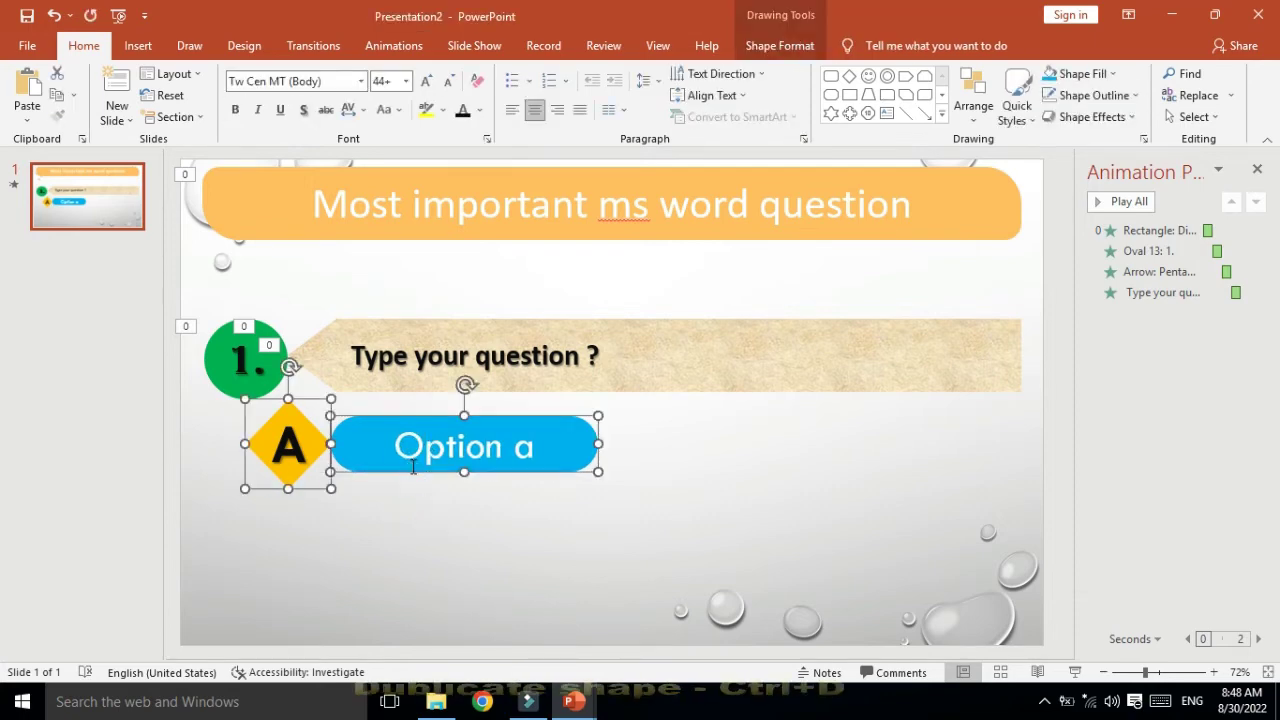
pyautogui.hotkey('ctrl', 'd')
pyautogui.moveTo(519, 480); pyautogui.dragTo(509, 572)
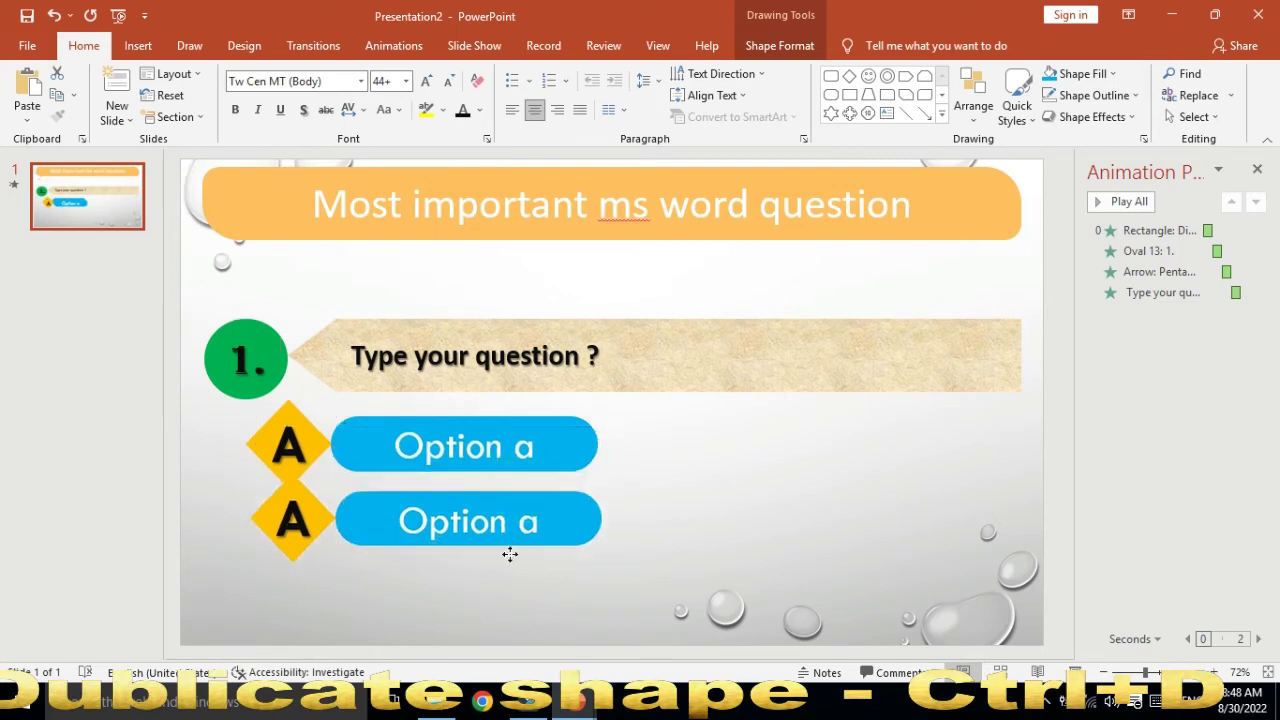
# Relabel the copied pair as diamond B with pill 'Option b'.
pyautogui.click(290, 545)
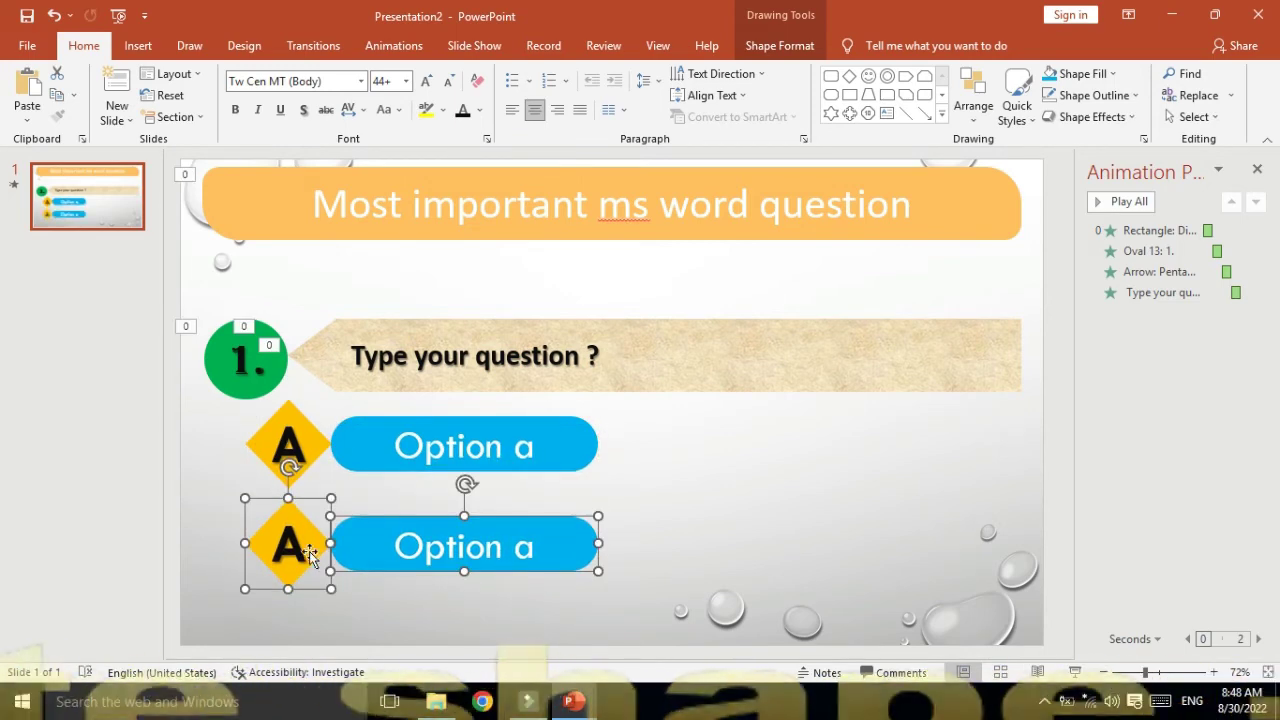
pyautogui.doubleClick(290, 545)
pyautogui.press('Delete')
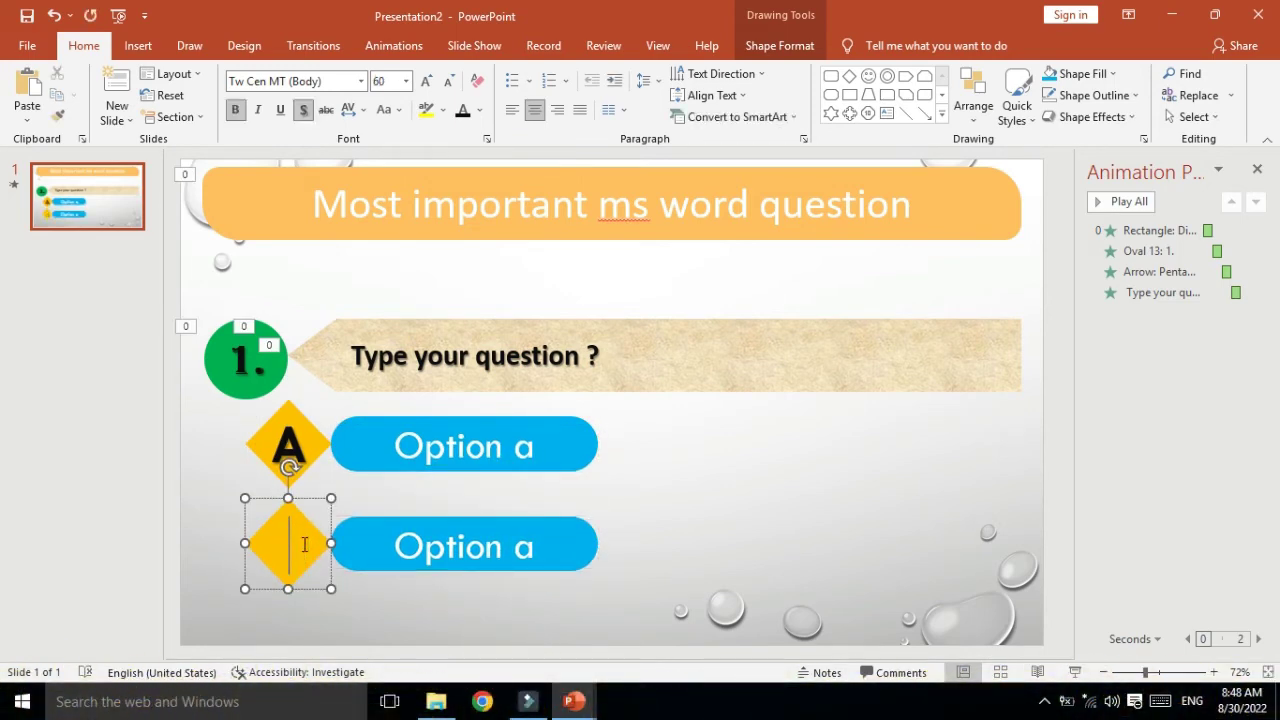
pyautogui.write('B')
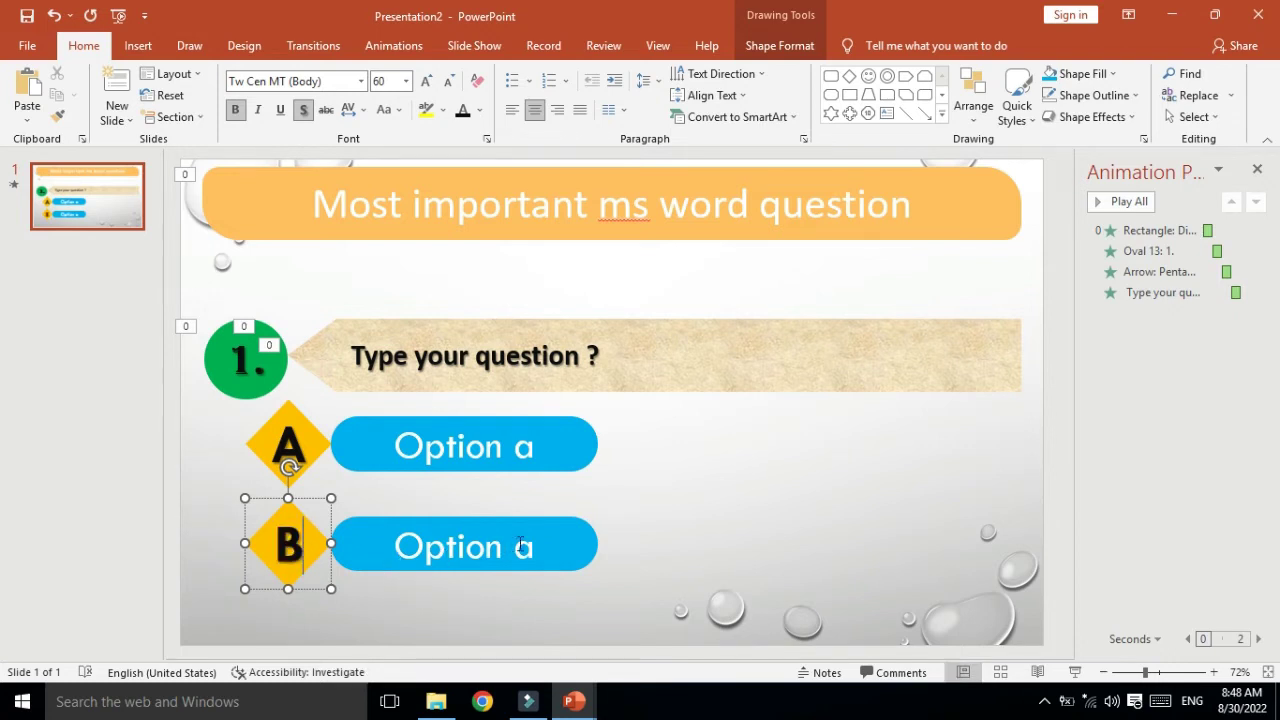
pyautogui.click(535, 546)
pyautogui.press('BackSpace')
pyautogui.write('b')
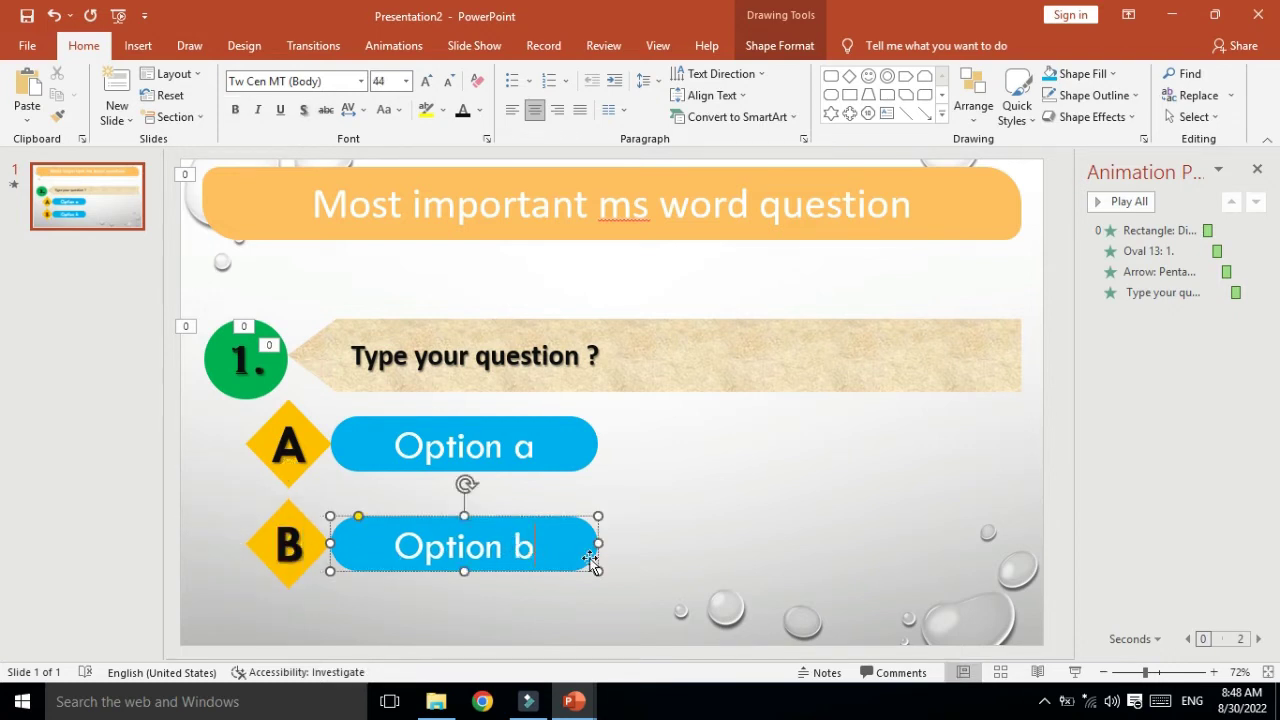
pyautogui.click(592, 566)
# Copy the B pair to the right of Option a and relabel it c / 'Option c'.
pyautogui.keyDown('shift'); pyautogui.click(292, 597); pyautogui.keyUp('shift')
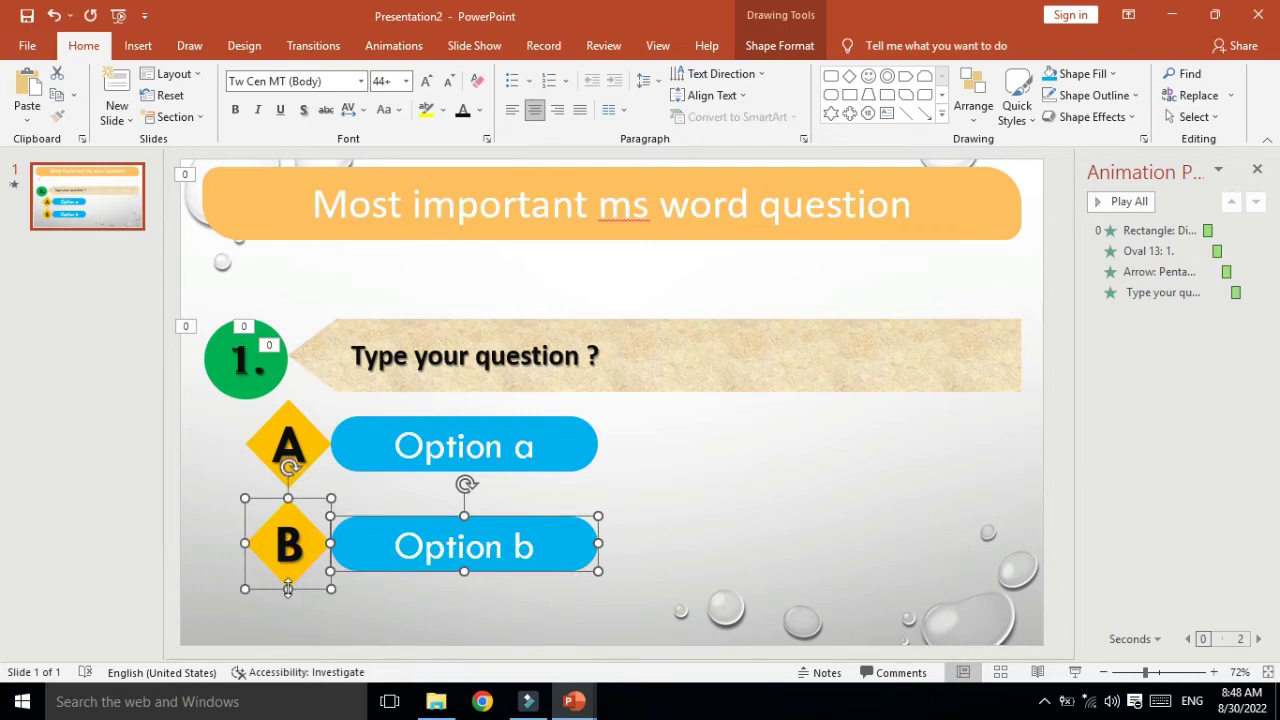
pyautogui.press('Right')
pyautogui.press('Right')
pyautogui.press('Down')
pyautogui.press('Down')
pyautogui.moveTo(417, 588); pyautogui.dragTo(798, 481)
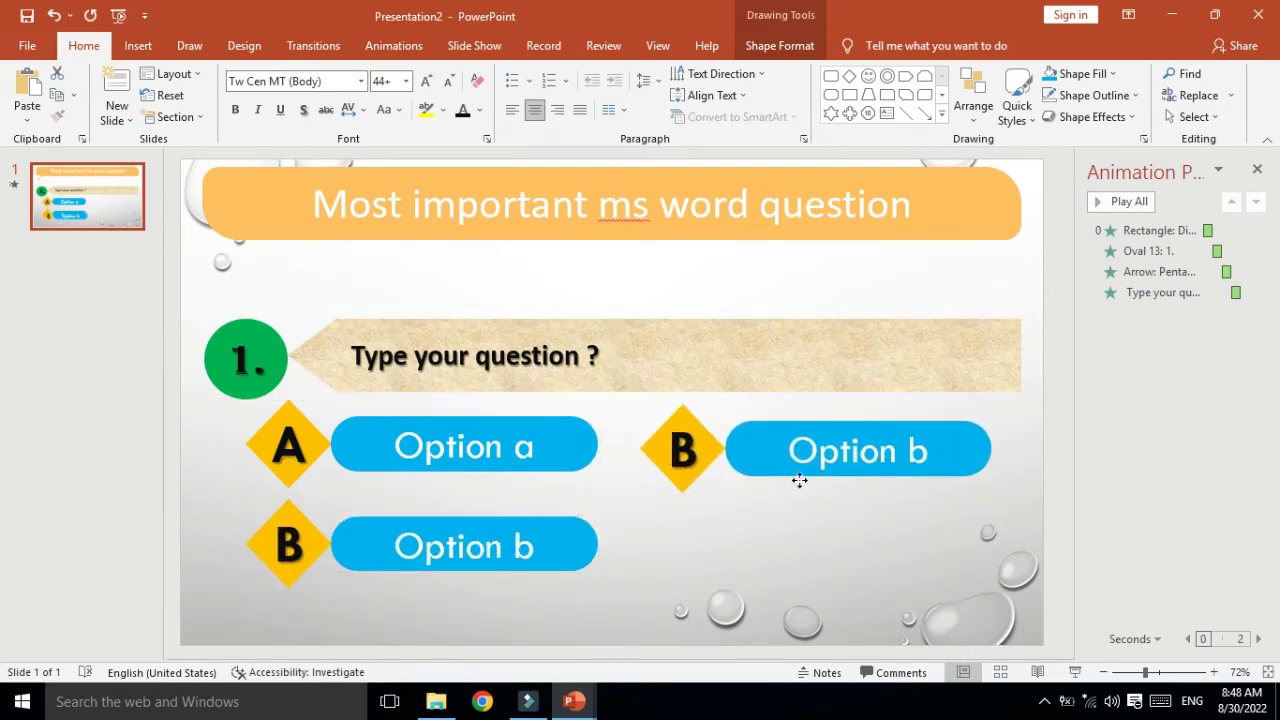
pyautogui.click(693, 447)
pyautogui.doubleClick(690, 448)
pyautogui.write('c')
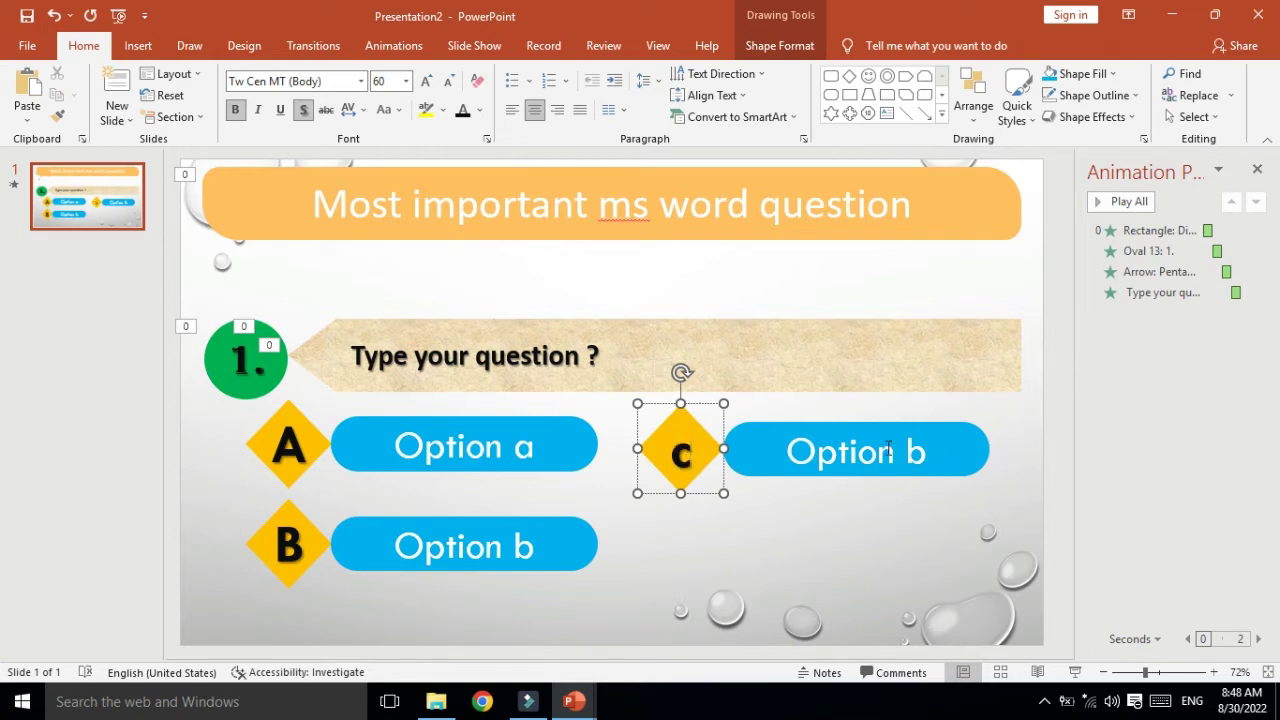
pyautogui.click(917, 453)
pyautogui.doubleClick(917, 453)
pyautogui.write('c')
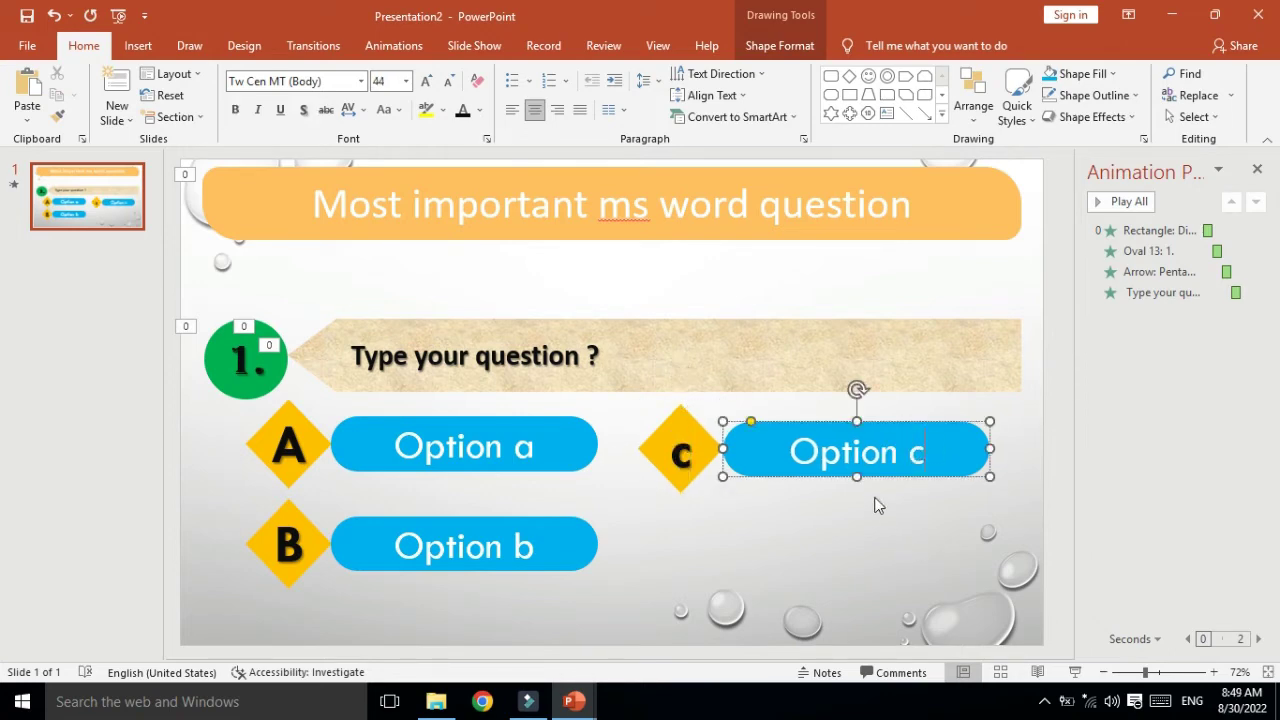
# Copy the c pair below it, relabel the diamond D, and trim its pill text to 'Option'.
pyautogui.click(683, 509)
pyautogui.click(684, 492)
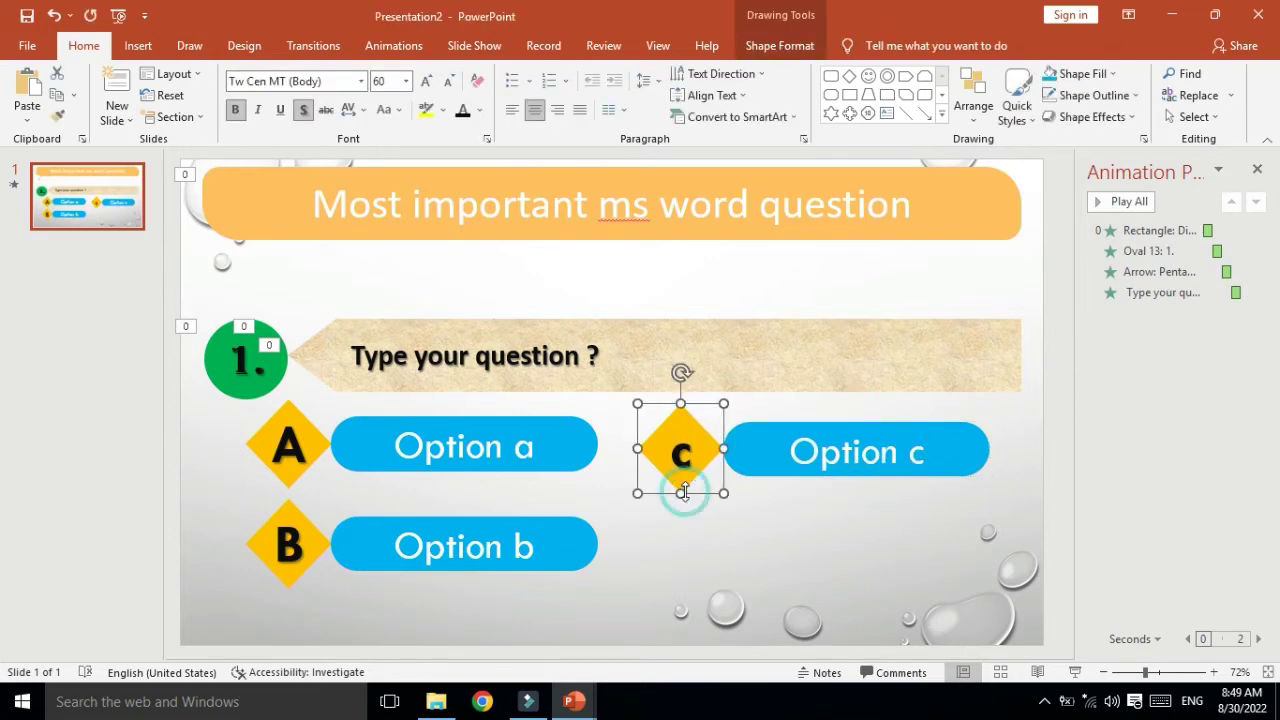
pyautogui.keyDown('shift'); pyautogui.click(775, 474); pyautogui.keyUp('shift')
pyautogui.moveTo(775, 477); pyautogui.dragTo(803, 572)
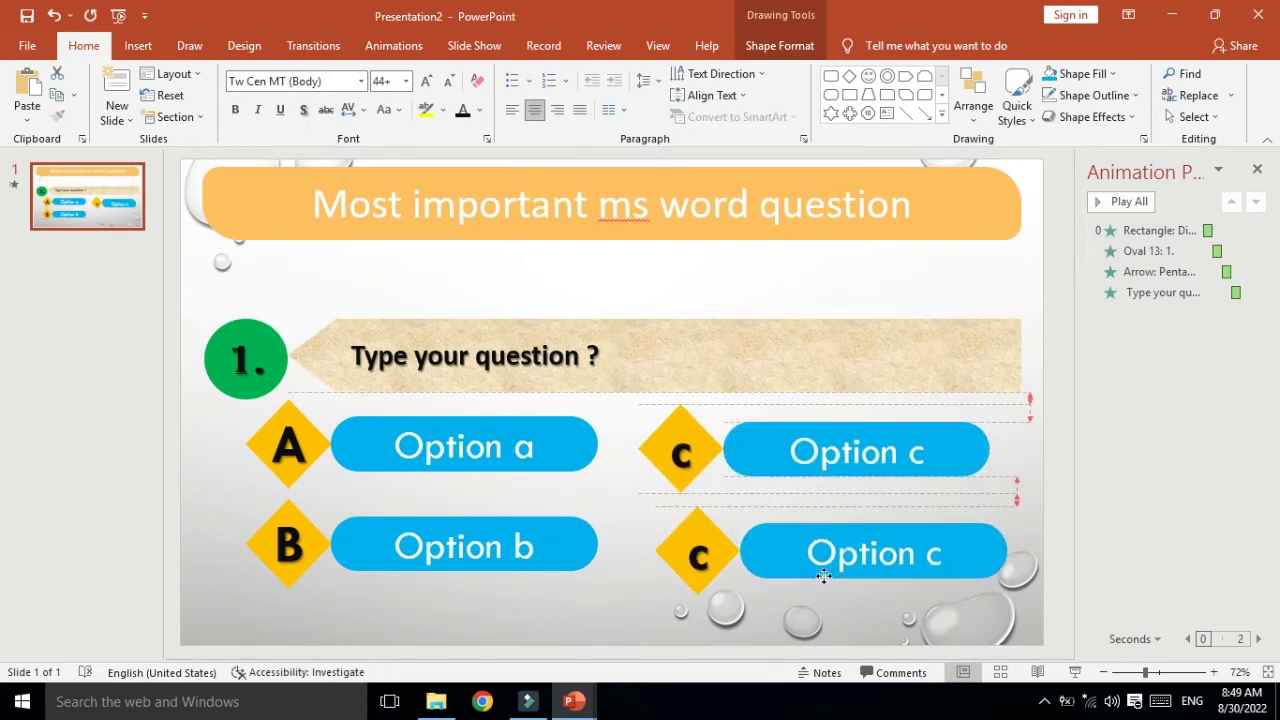
pyautogui.doubleClick(690, 552)
pyautogui.write('d')
pyautogui.press('BackSpace')
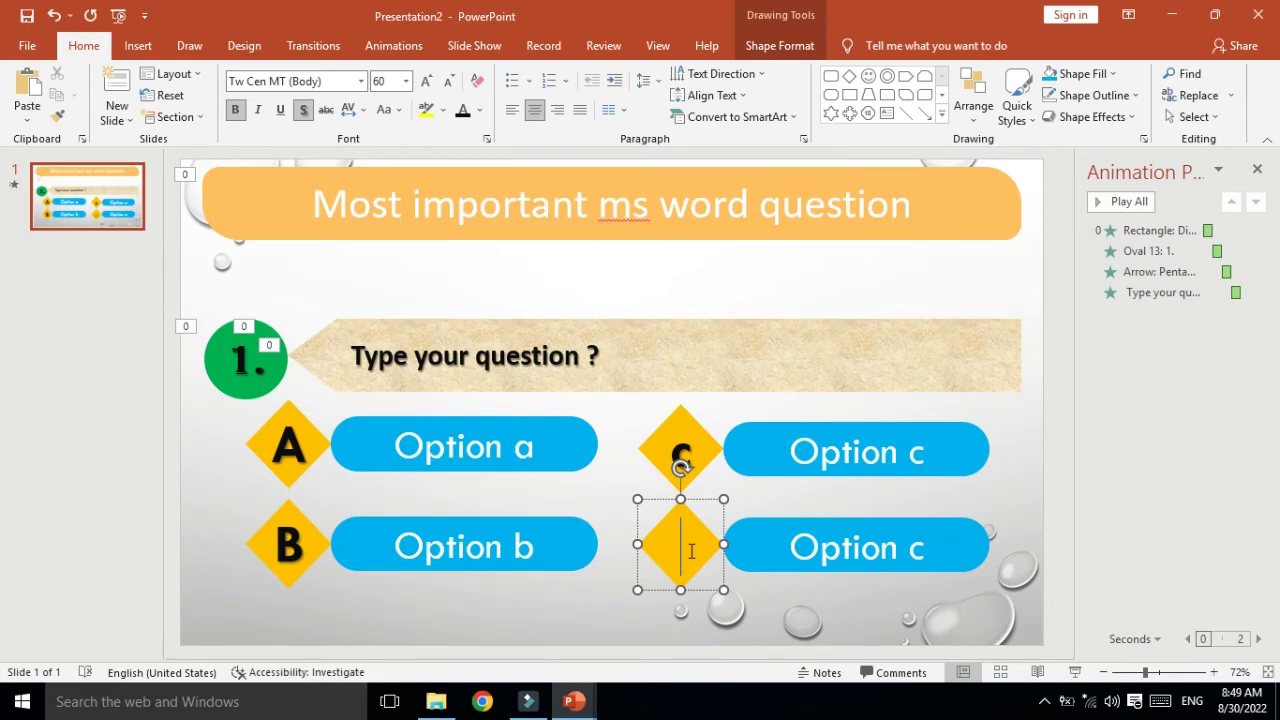
pyautogui.write('D')
pyautogui.click(918, 550)
pyautogui.press('BackSpace')
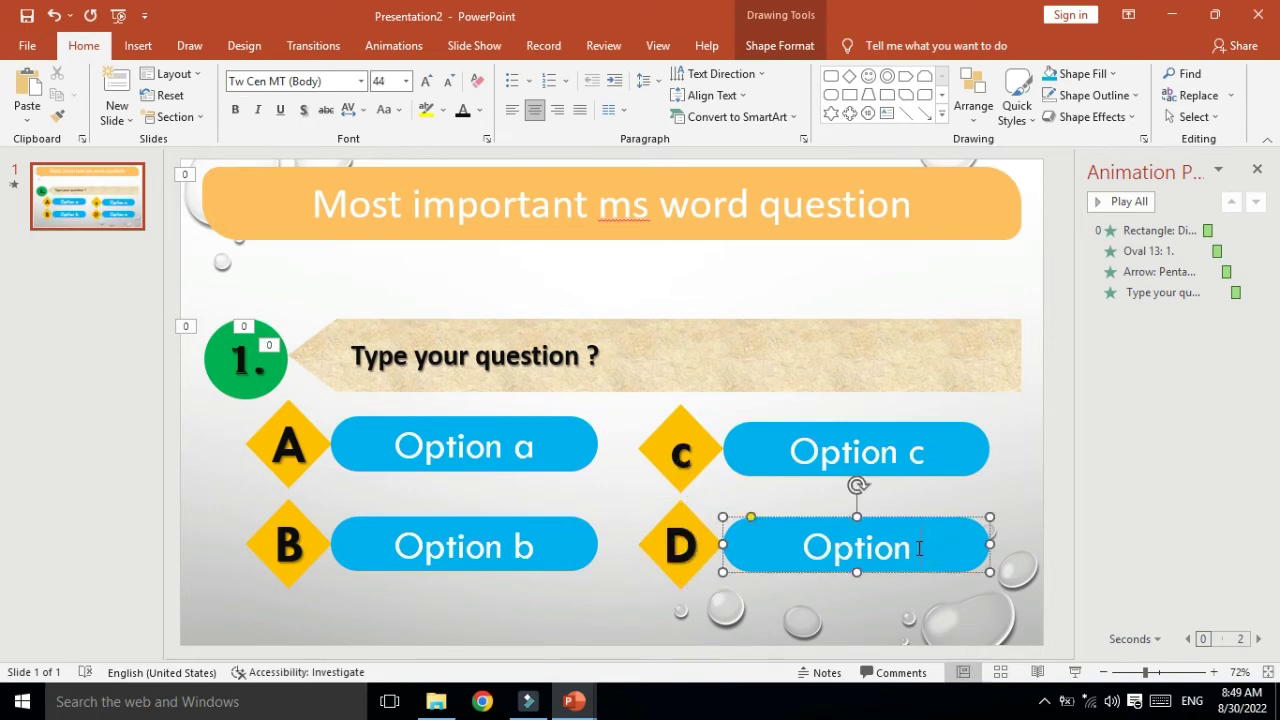
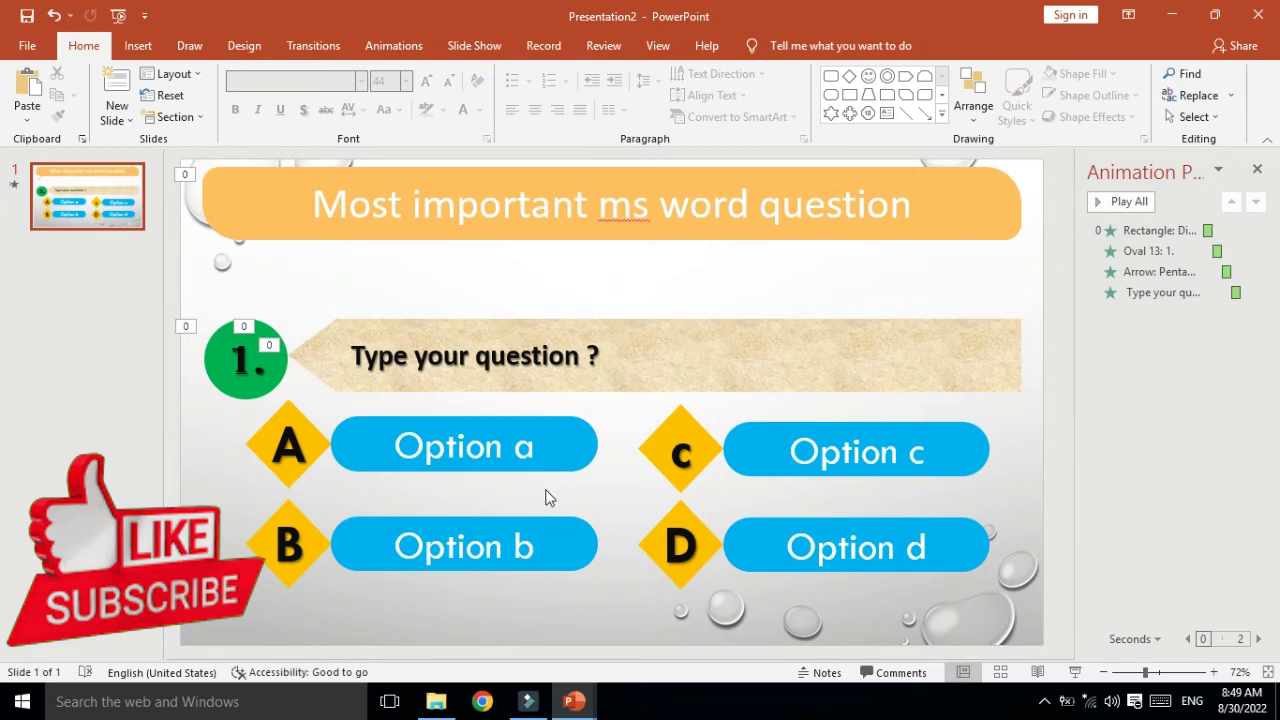
# Apply the Expand entrance effect to the yellow A diamond from More Entrance Effects.
pyautogui.click(315, 443)
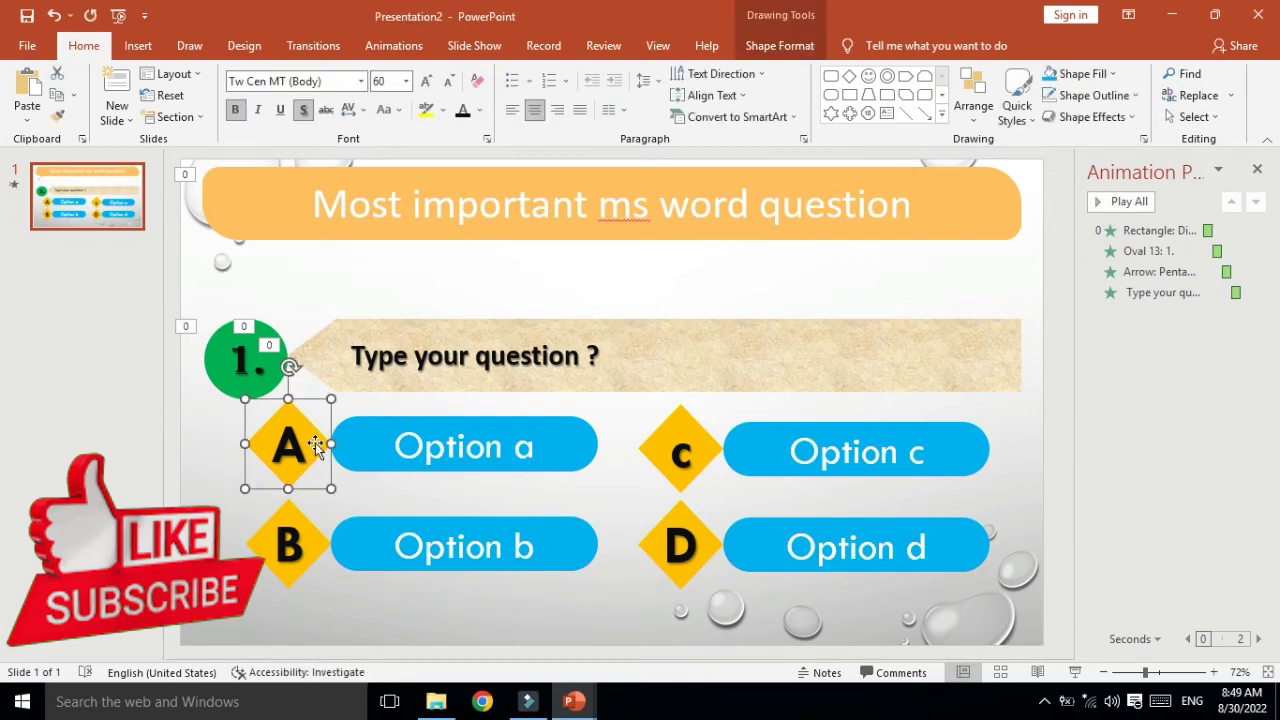
pyautogui.click(390, 46)
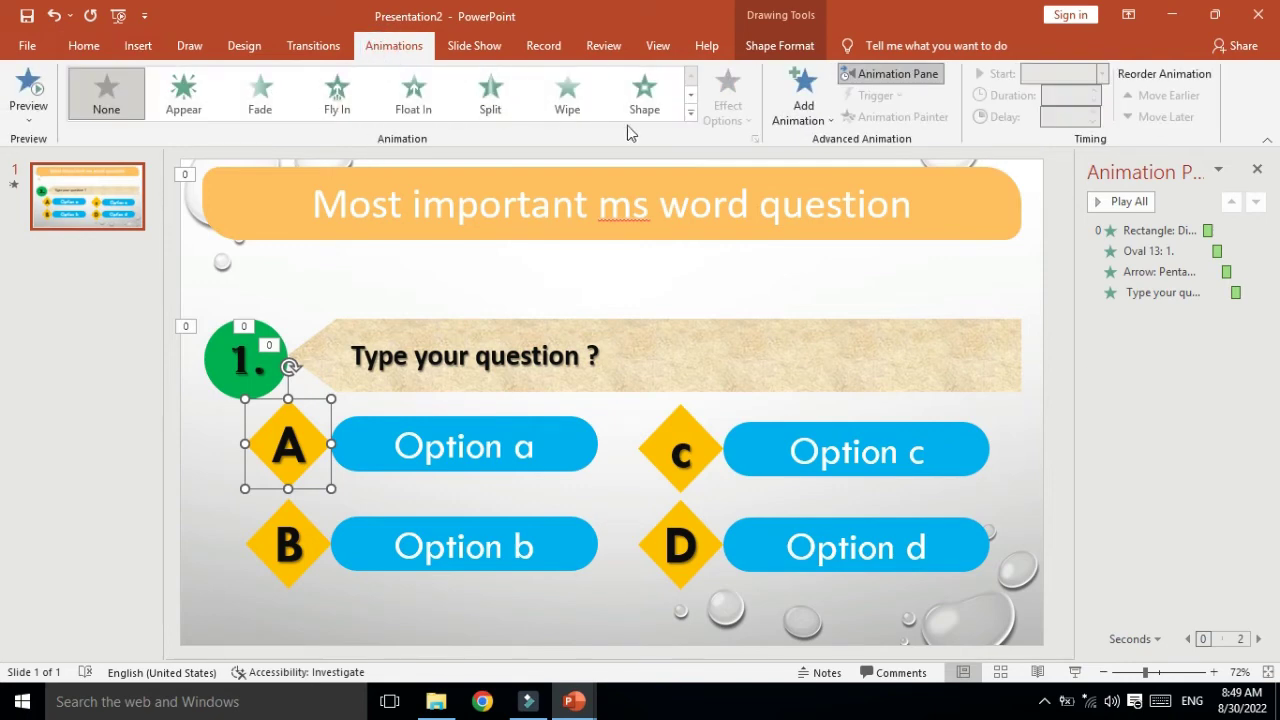
pyautogui.click(689, 117)
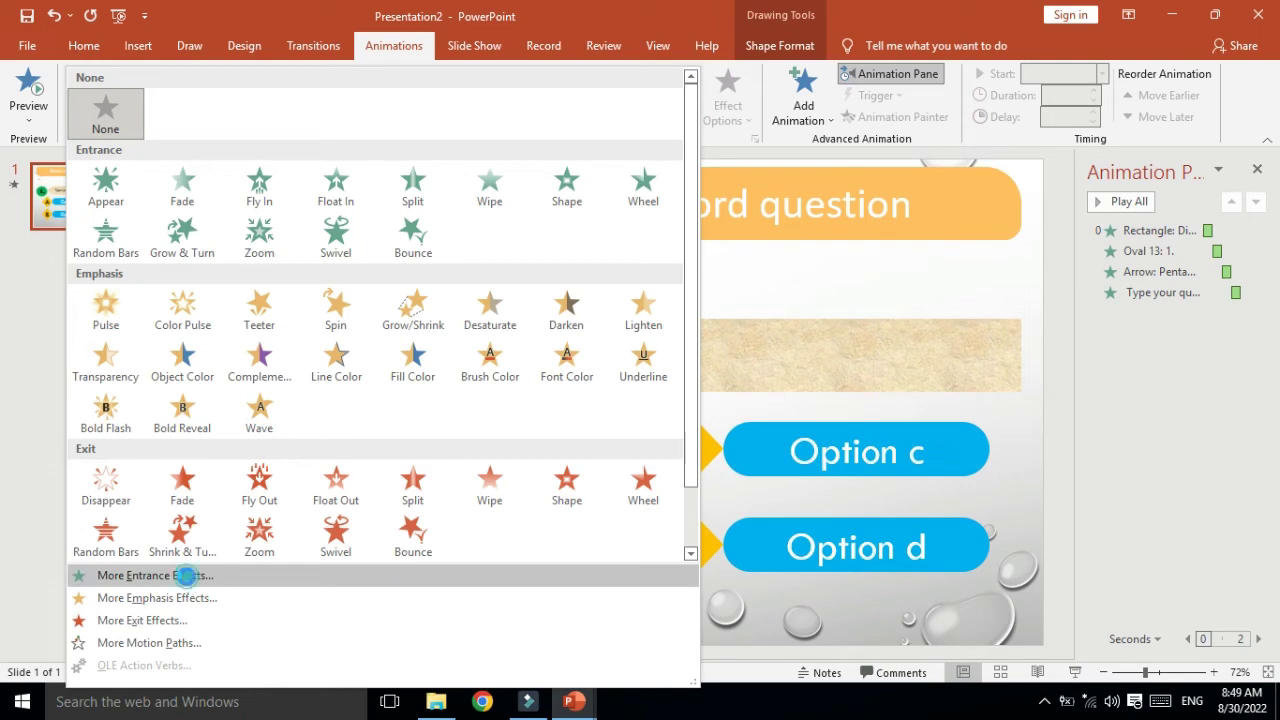
pyautogui.click(190, 585)
pyautogui.moveTo(658, 160); pyautogui.dragTo(1069, 57)
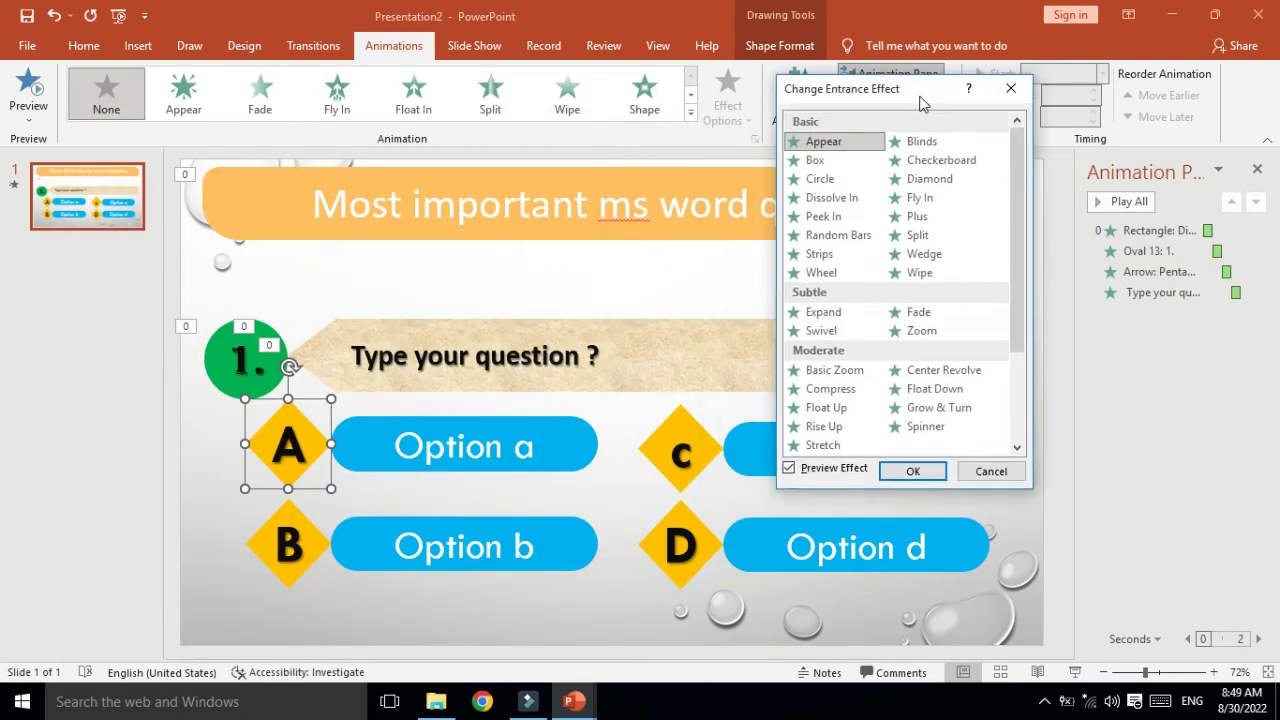
pyautogui.click(966, 285)
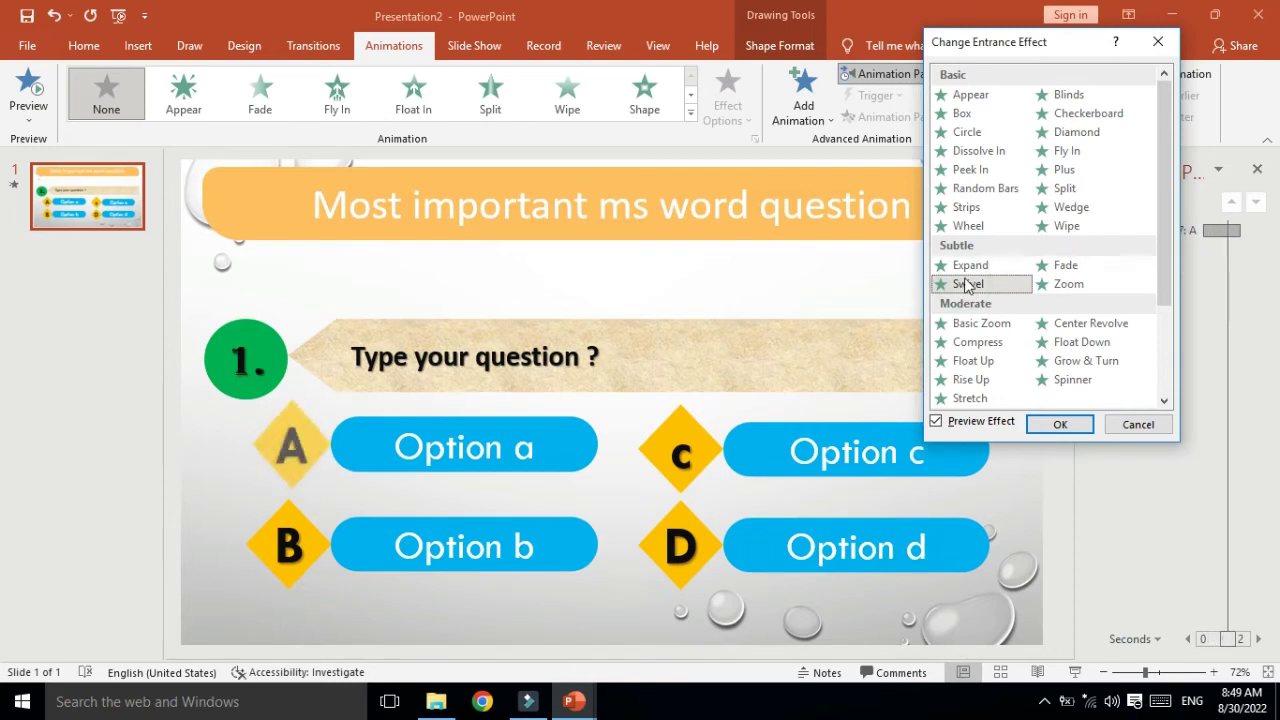
pyautogui.click(968, 267)
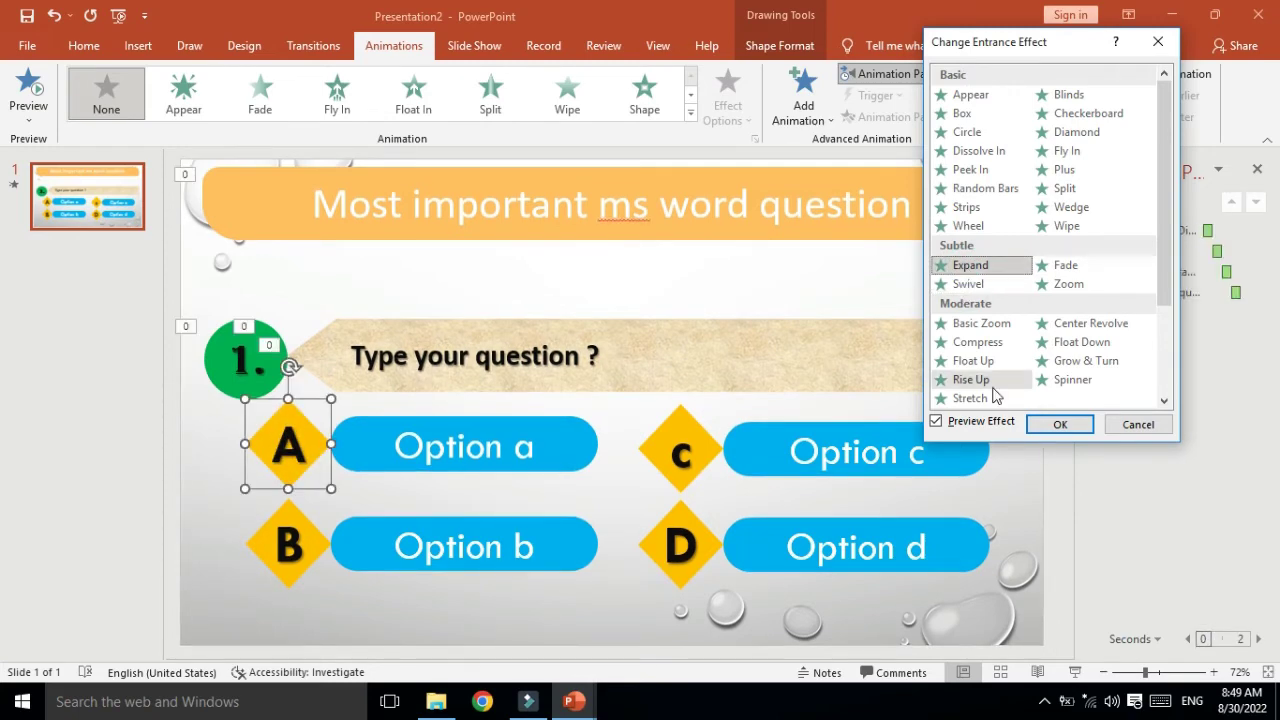
pyautogui.click(1059, 424)
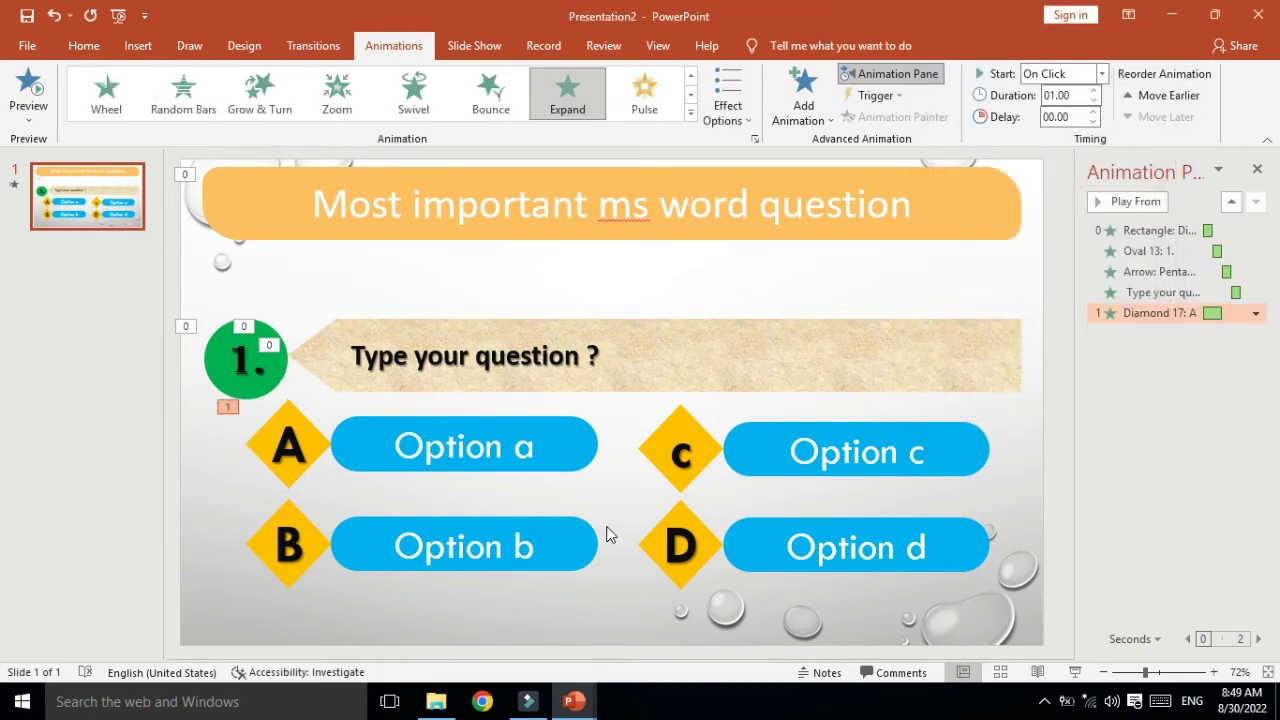
# Give the Option a pill a Fly In entrance with direction From Left.
pyautogui.click(555, 466)
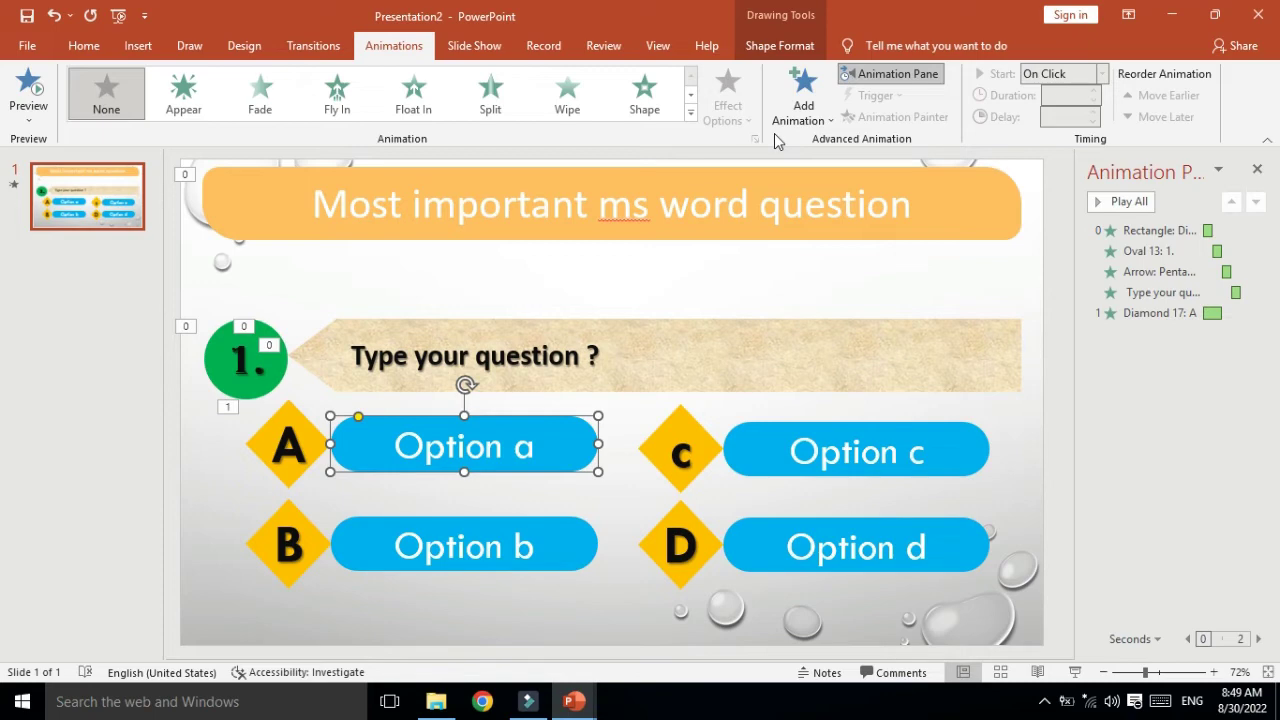
pyautogui.click(691, 112)
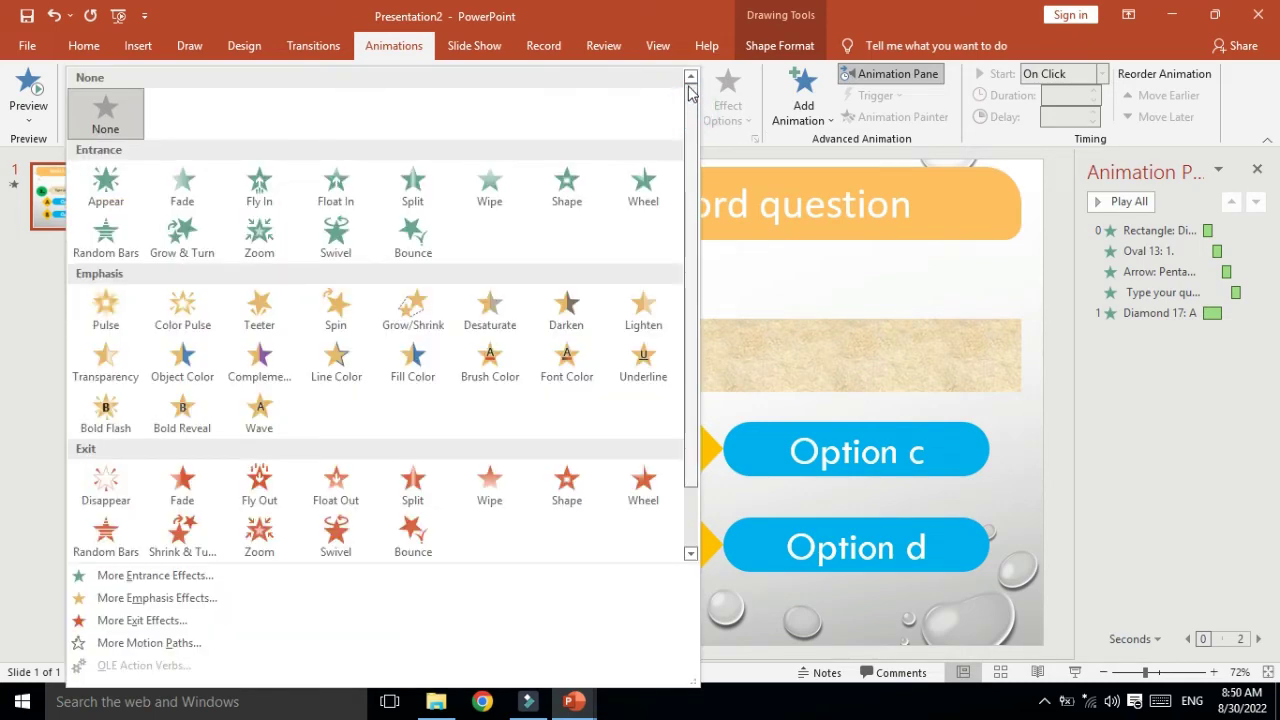
pyautogui.click(266, 190)
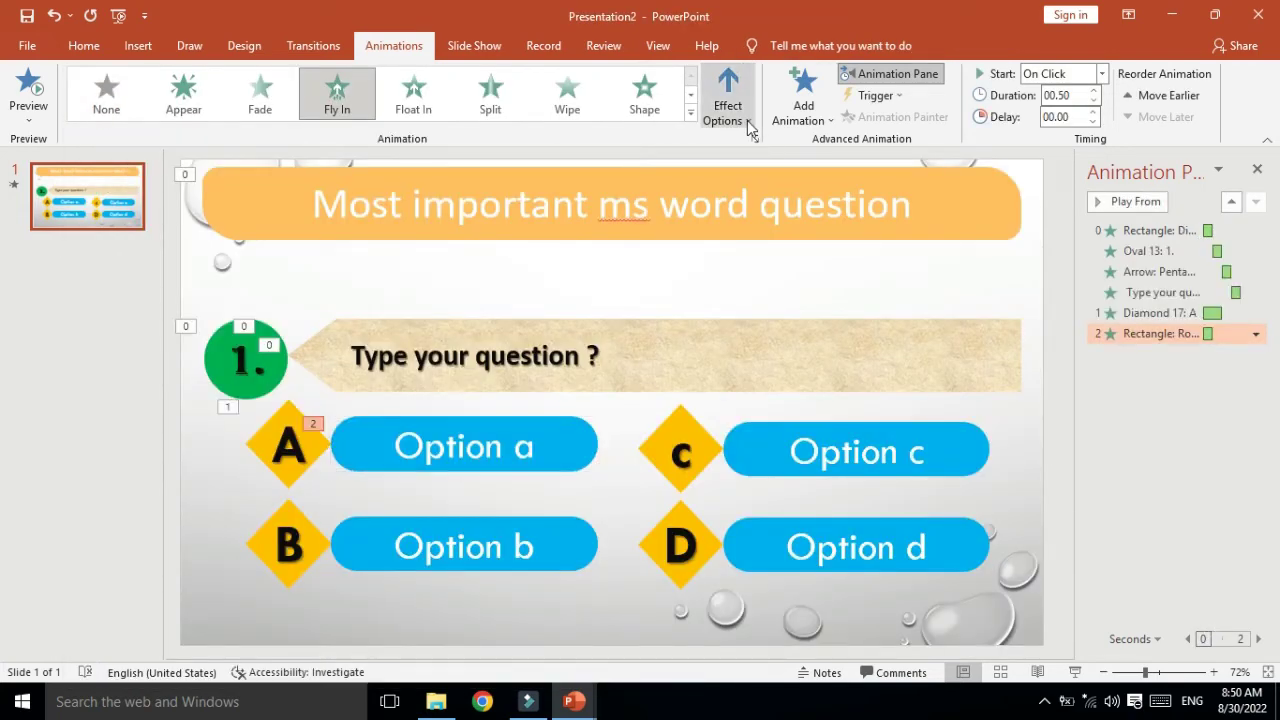
pyautogui.click(747, 120)
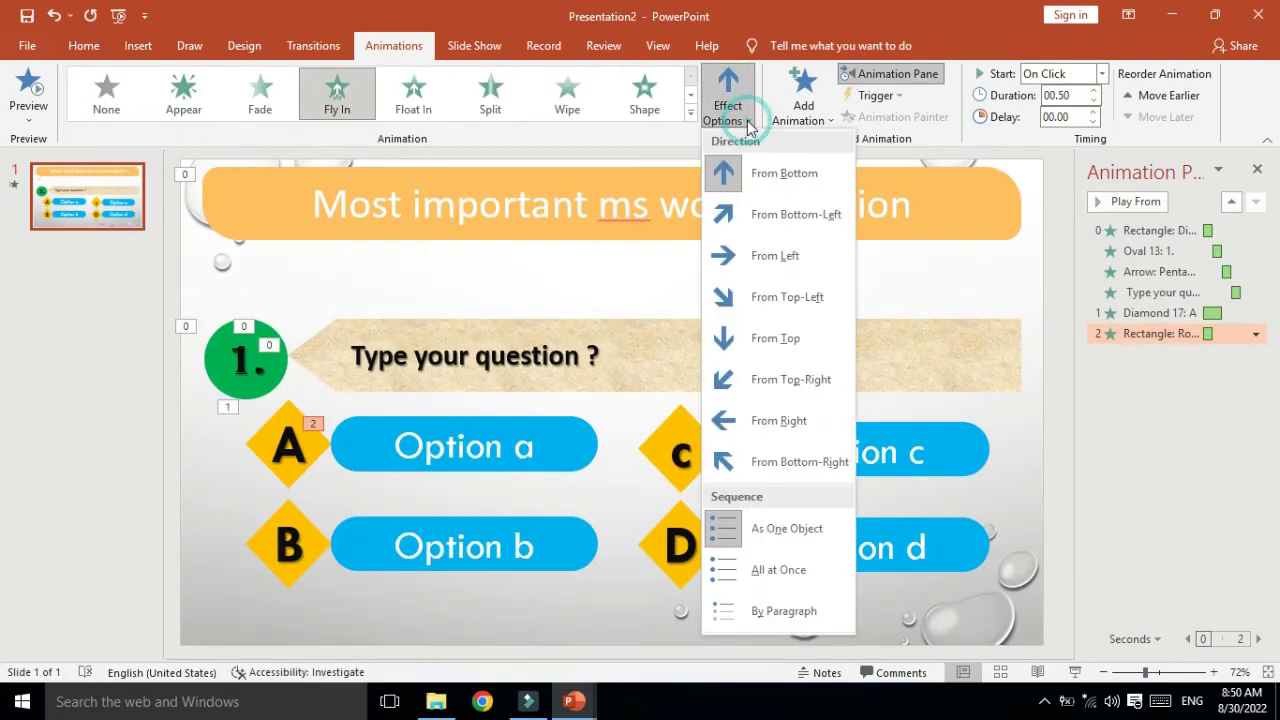
pyautogui.click(757, 256)
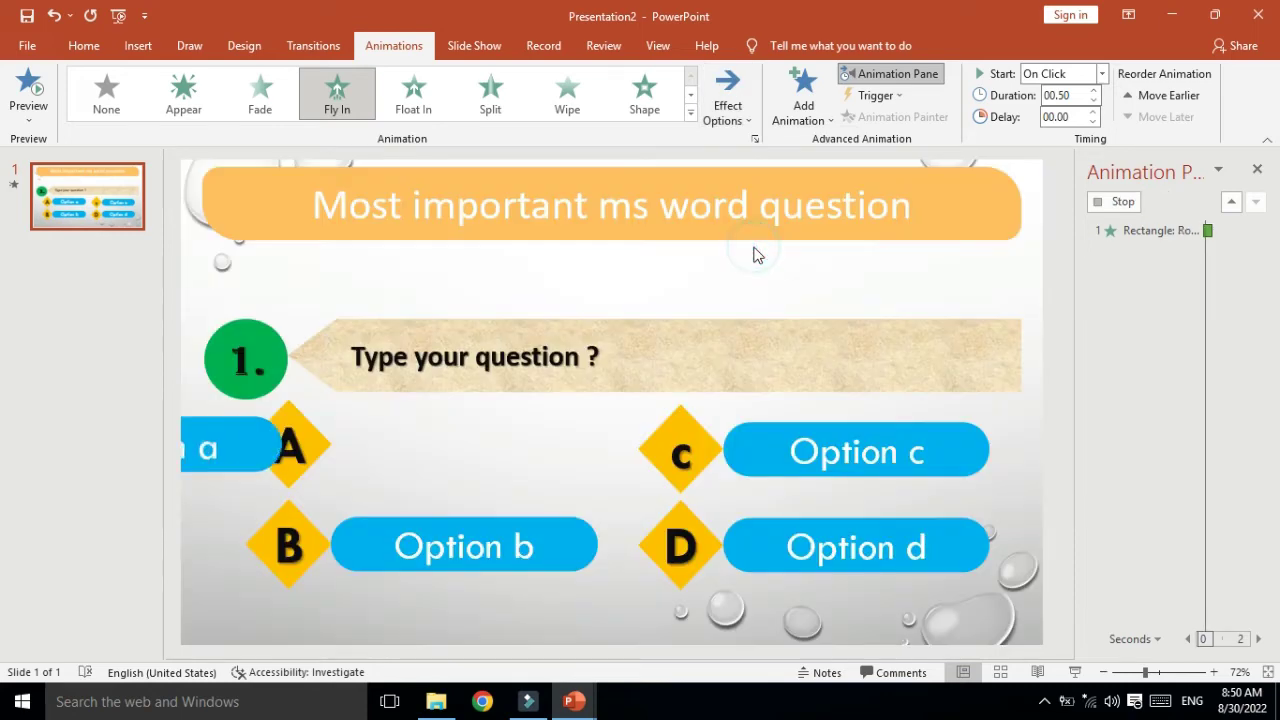
pyautogui.click(300, 477)
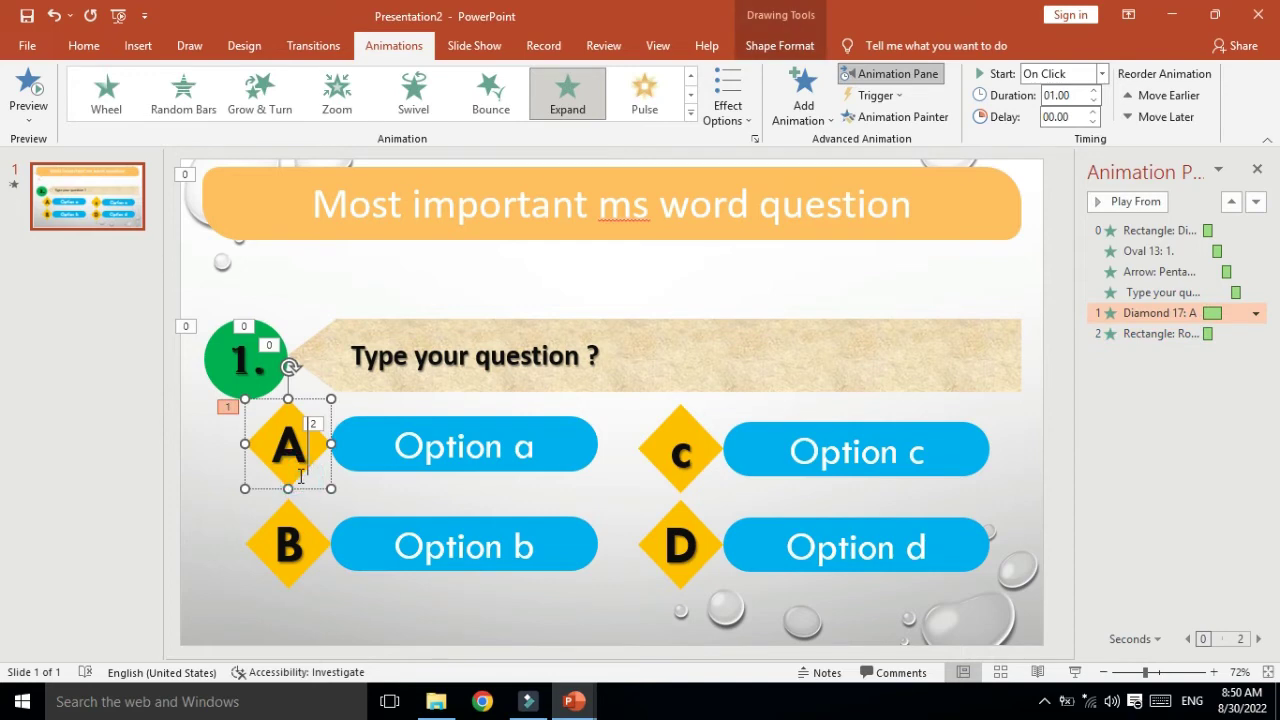
# Set both diamond A and the Option a pill to start After Previous.
pyautogui.click(313, 489)
pyautogui.click(1101, 73)
pyautogui.click(1083, 134)
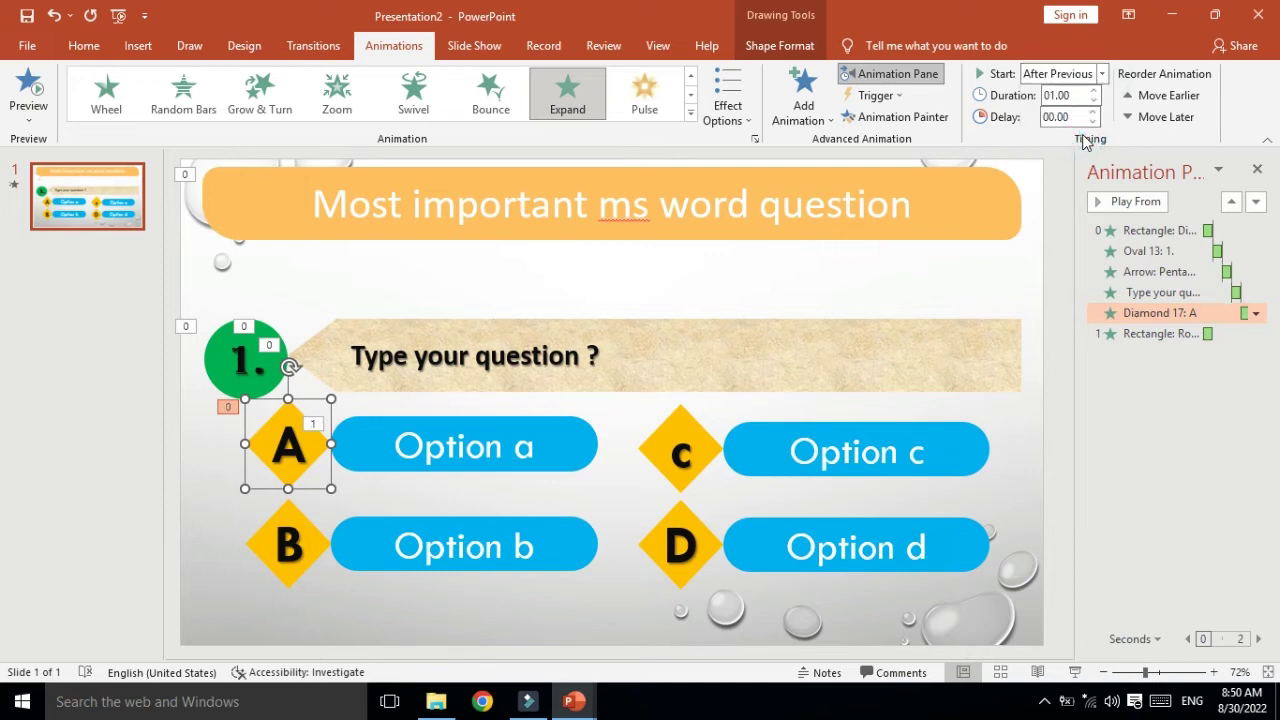
pyautogui.click(560, 454)
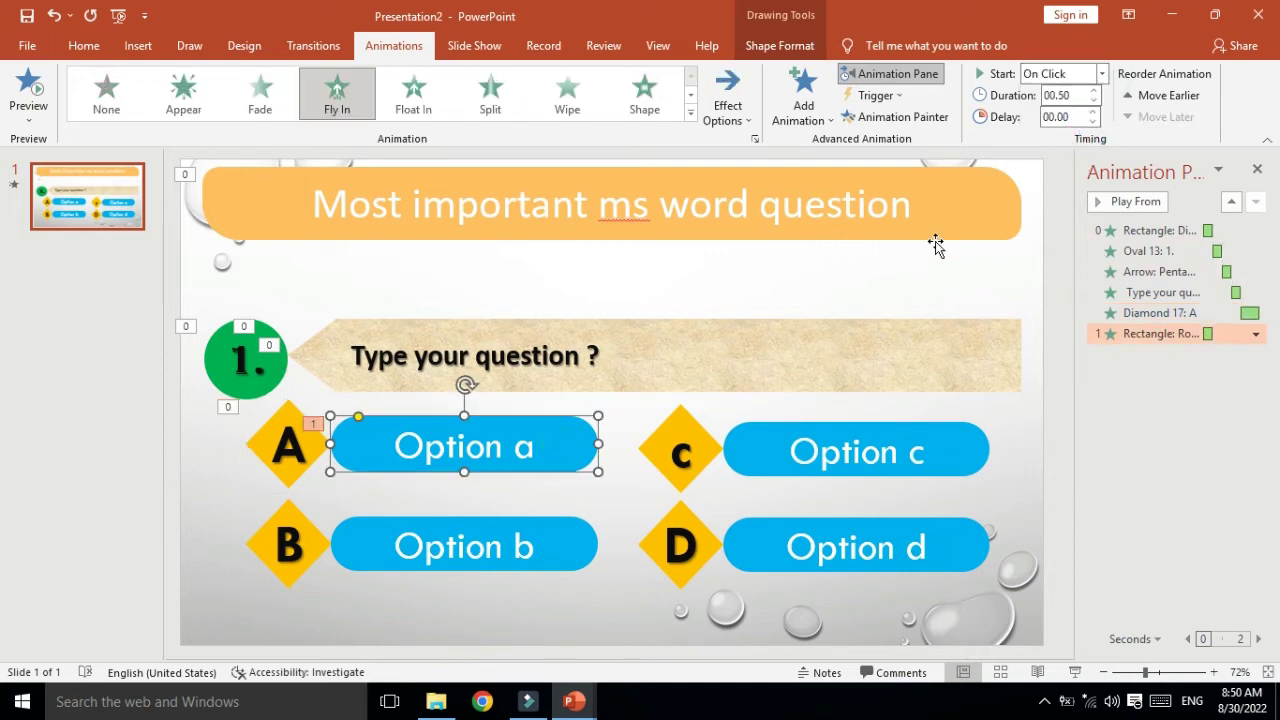
pyautogui.click(1101, 73)
pyautogui.click(1088, 134)
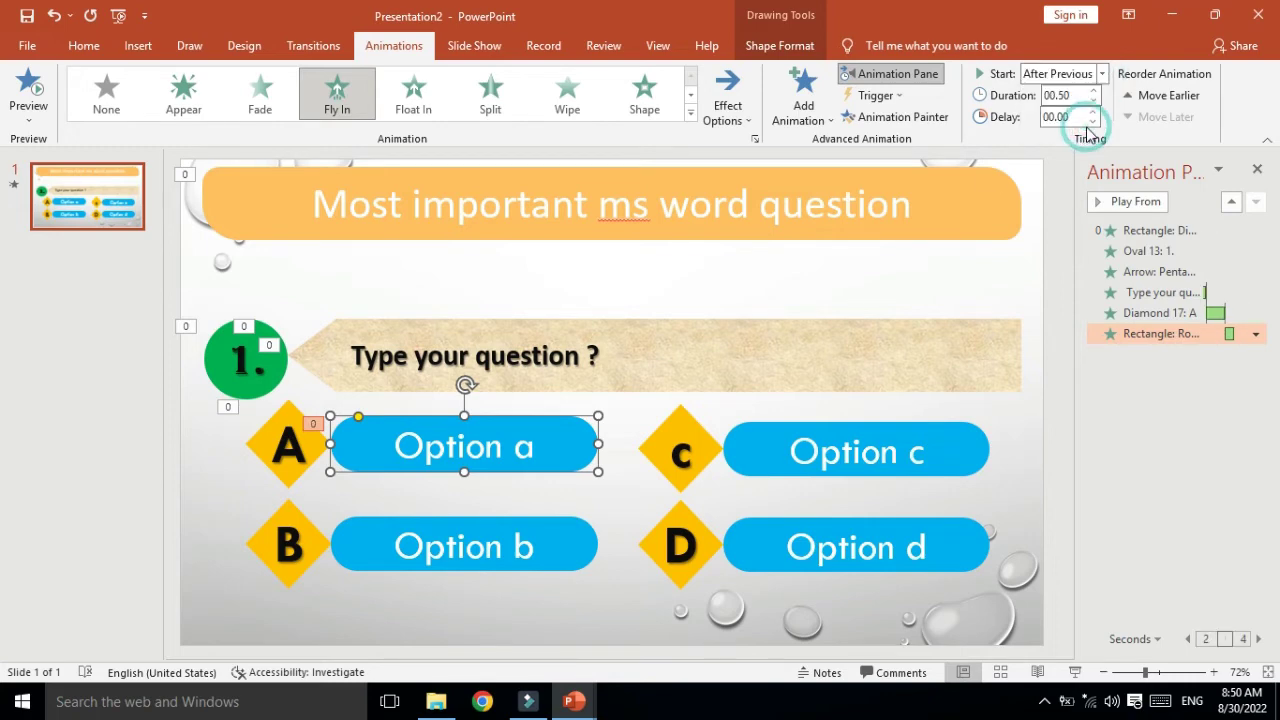
# Select diamond A and Option a together, then deselect both shapes.
pyautogui.keyDown('shift'); pyautogui.click(294, 478); pyautogui.keyUp('shift')
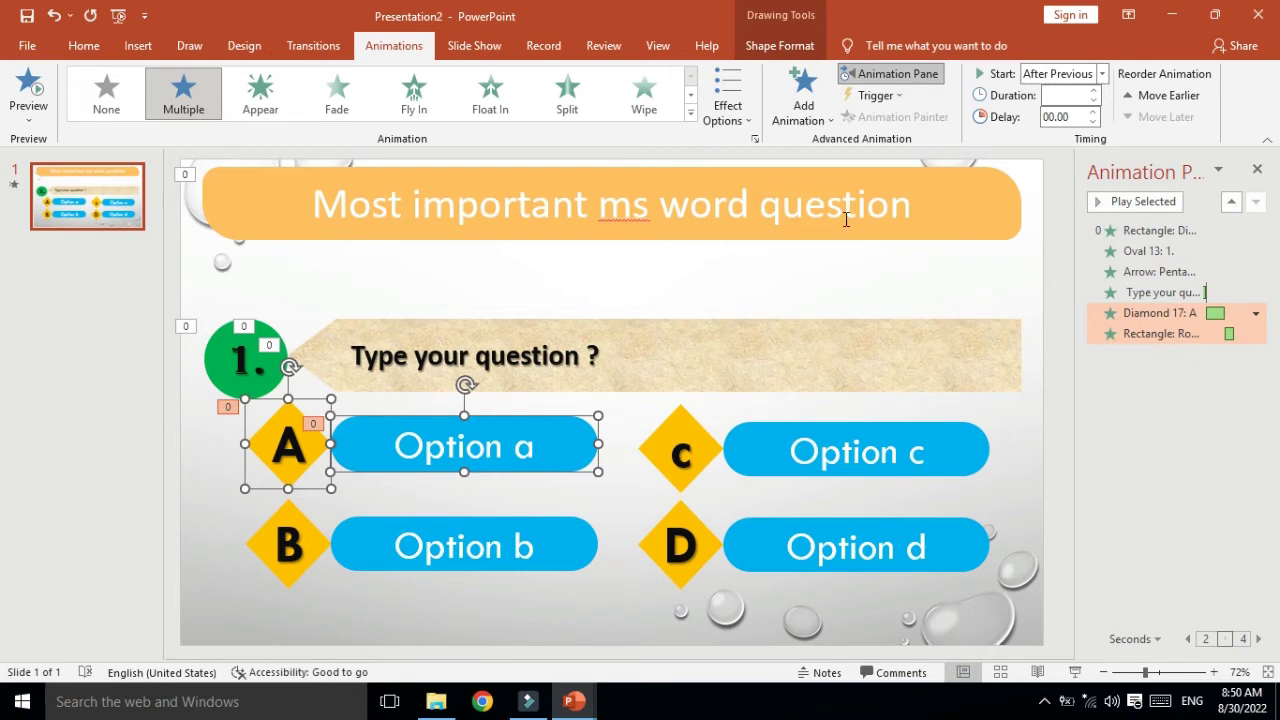
pyautogui.click(1186, 418)
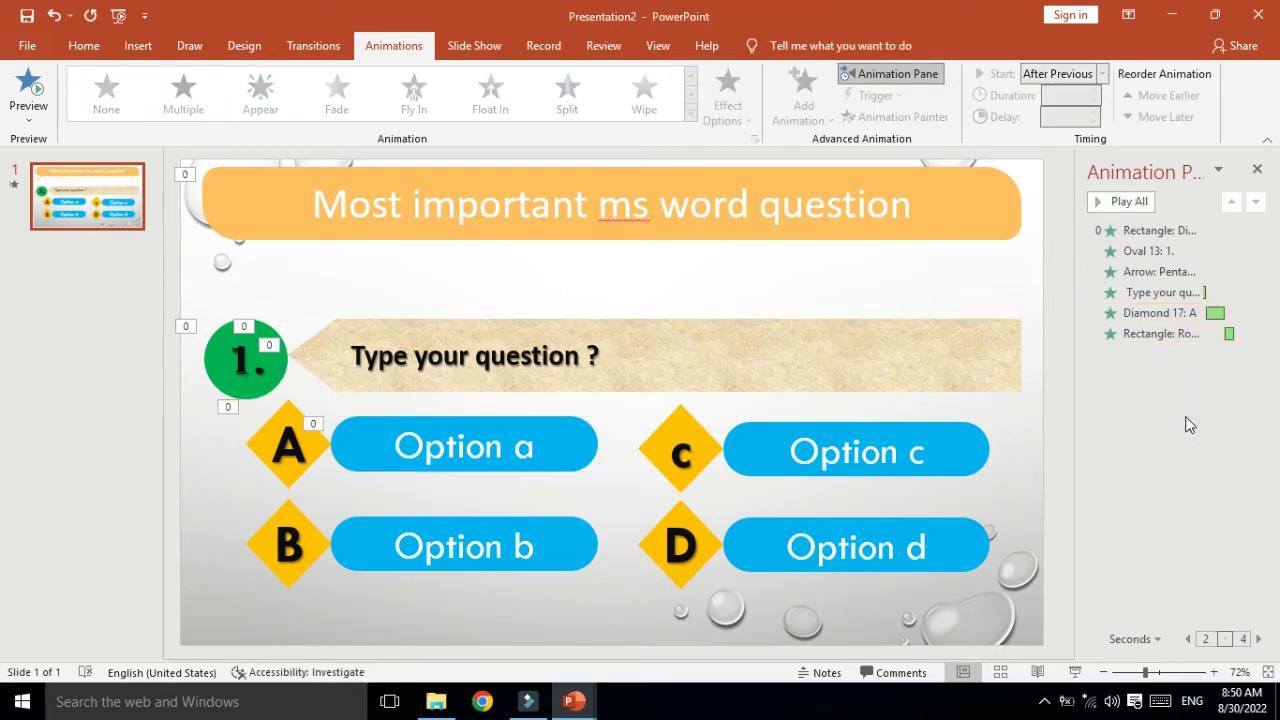
pyautogui.click(297, 485)
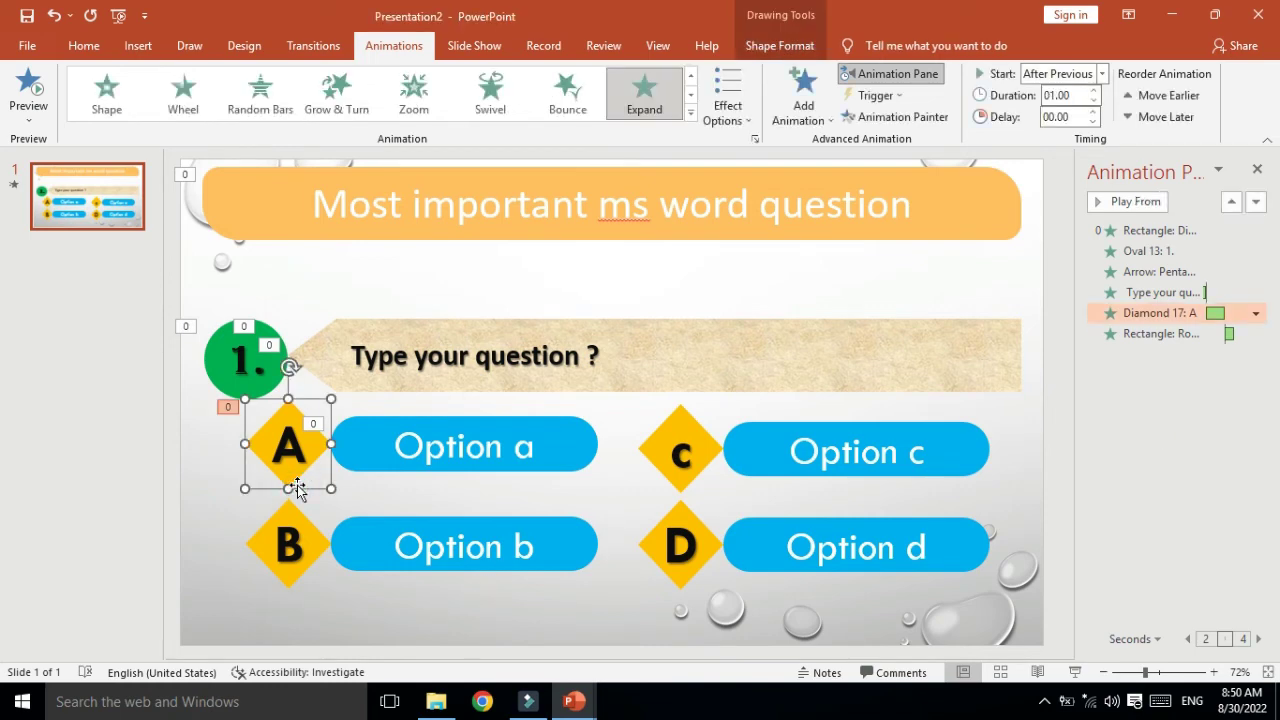
pyautogui.keyDown('shift'); pyautogui.click(460, 472); pyautogui.keyUp('shift')
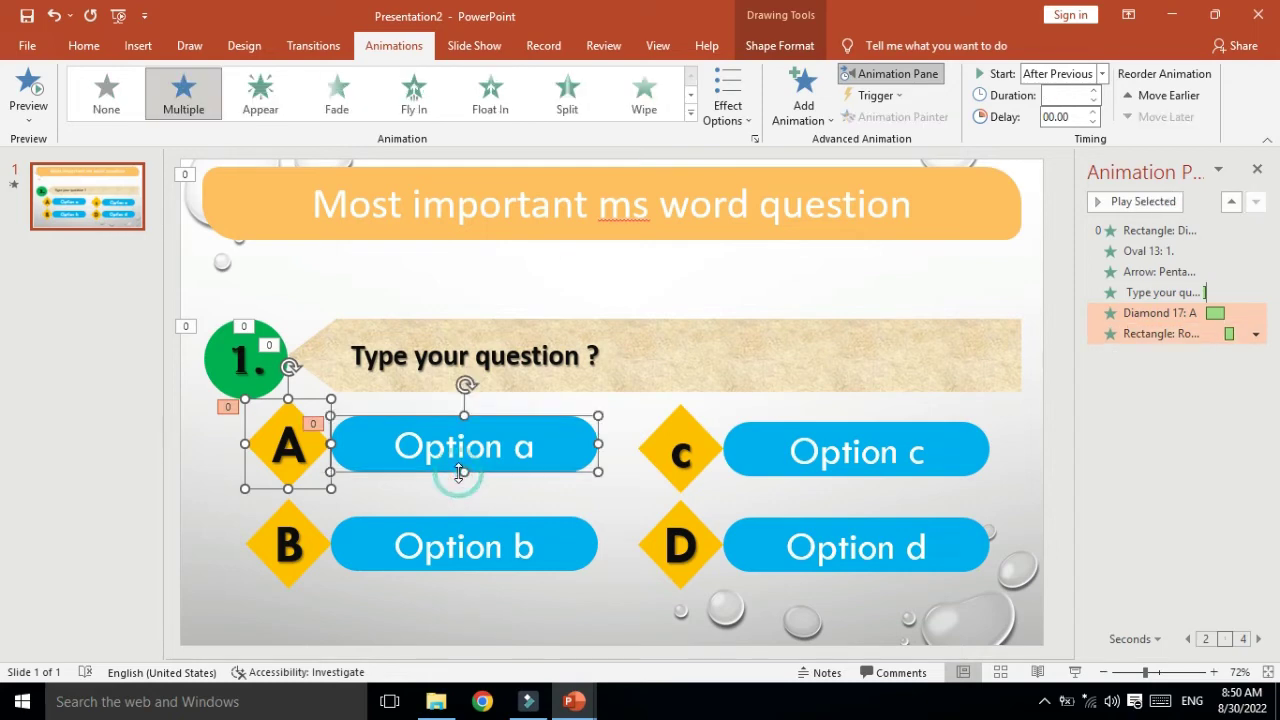
pyautogui.click(1150, 477)
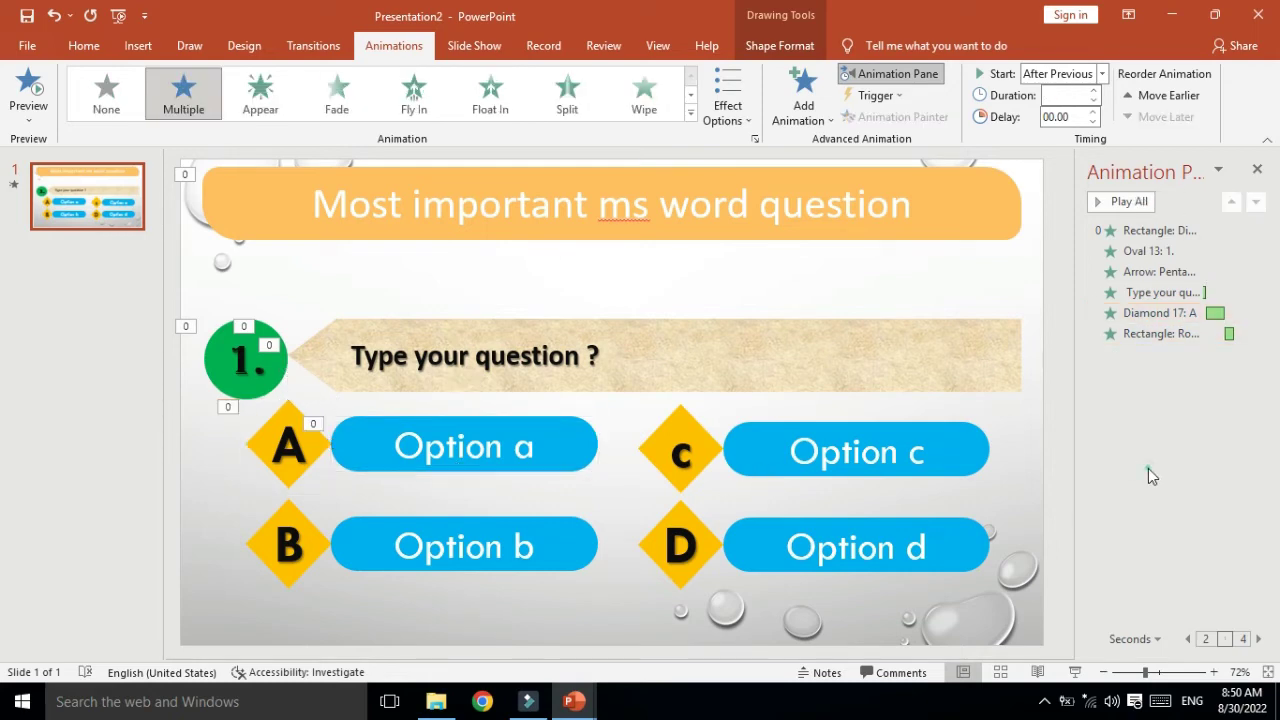
# Apply the Expand entrance effect to the B diamond and close the effects window.
pyautogui.click(291, 585)
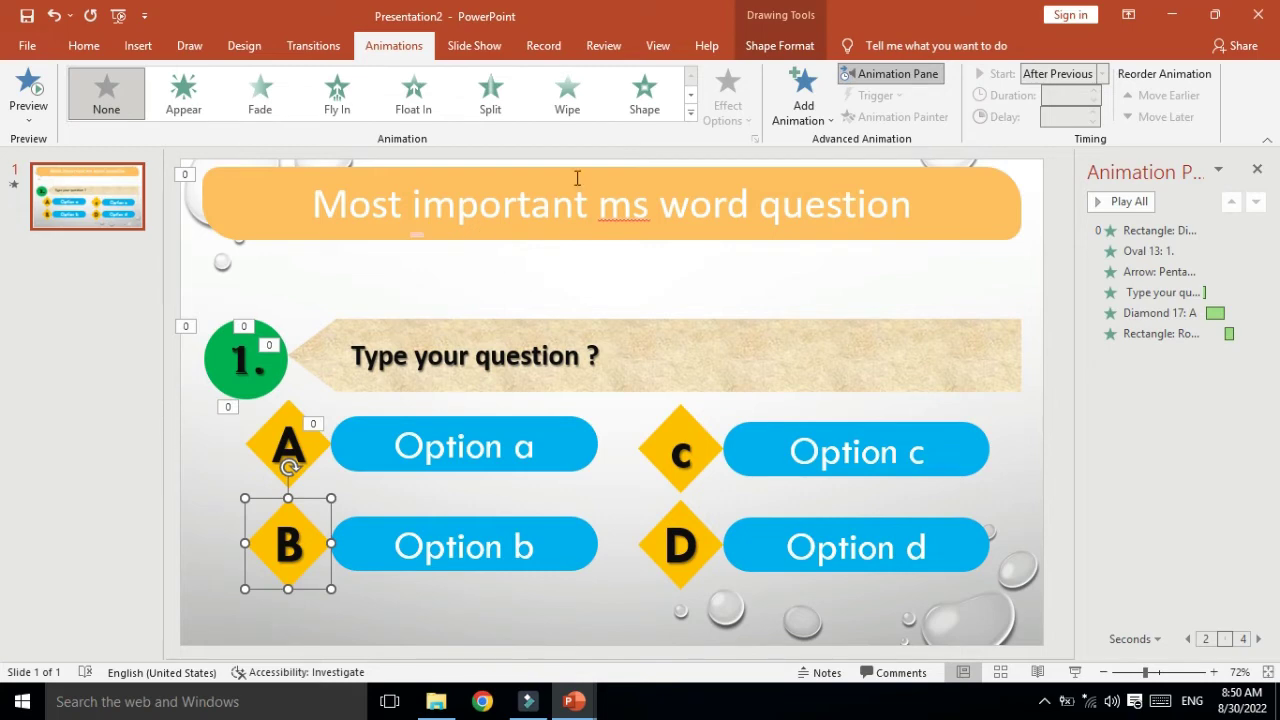
pyautogui.click(690, 114)
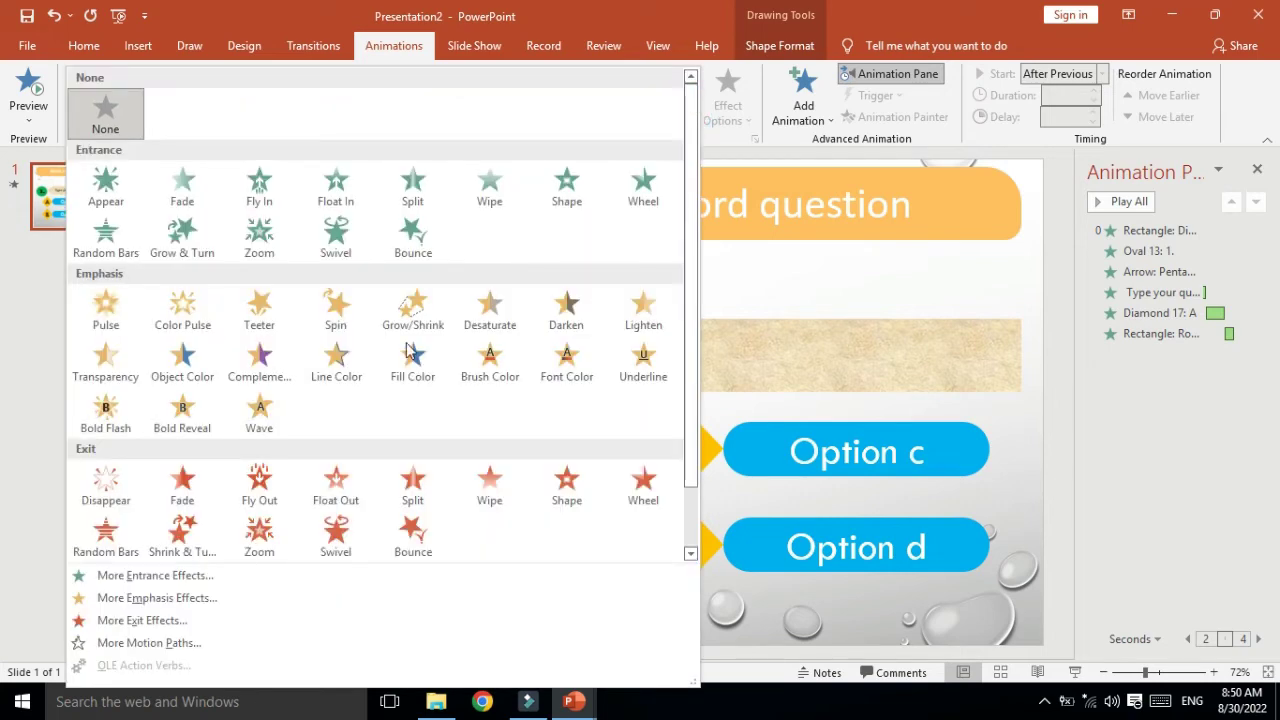
pyautogui.click(203, 580)
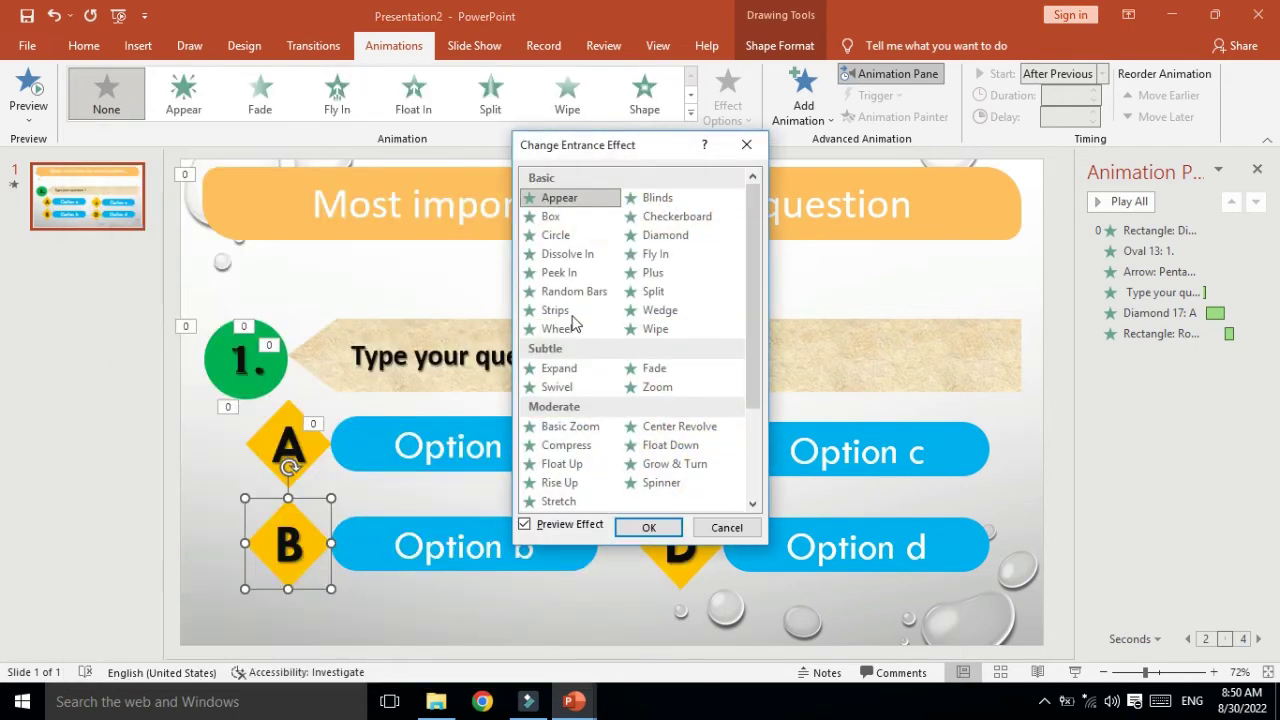
pyautogui.moveTo(656, 147); pyautogui.dragTo(1197, 84)
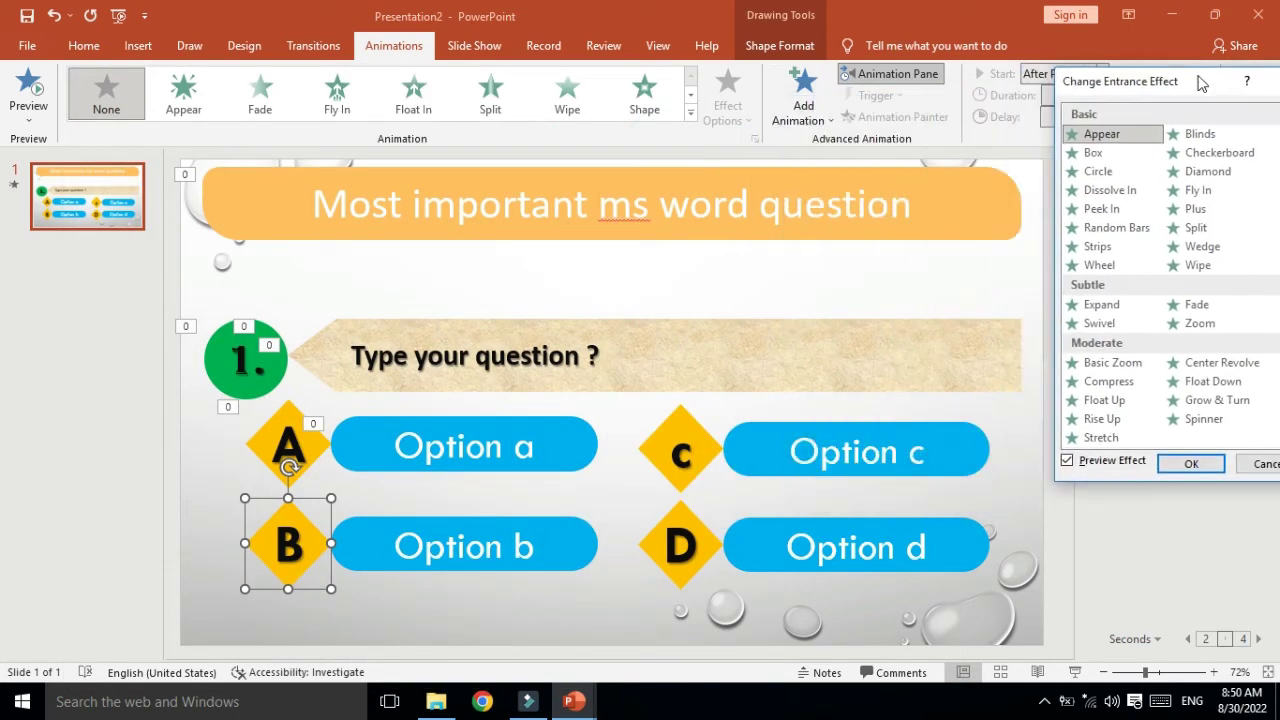
pyautogui.click(1108, 328)
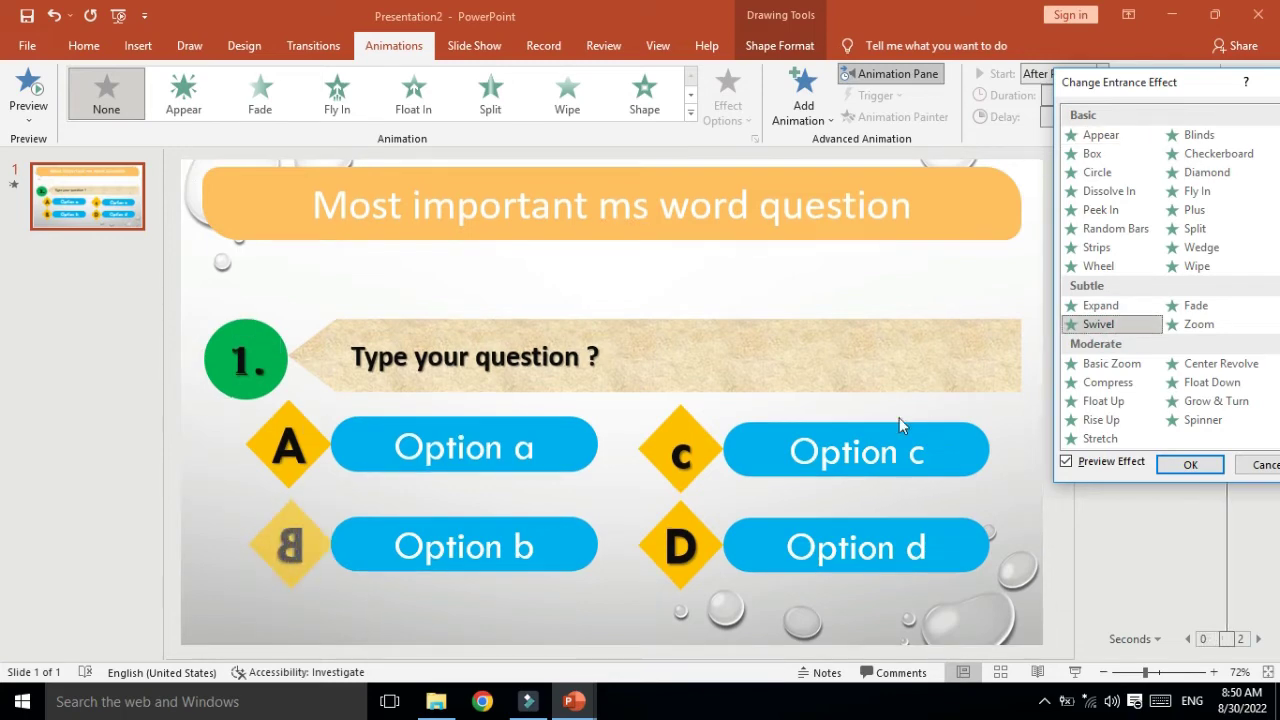
pyautogui.click(1114, 310)
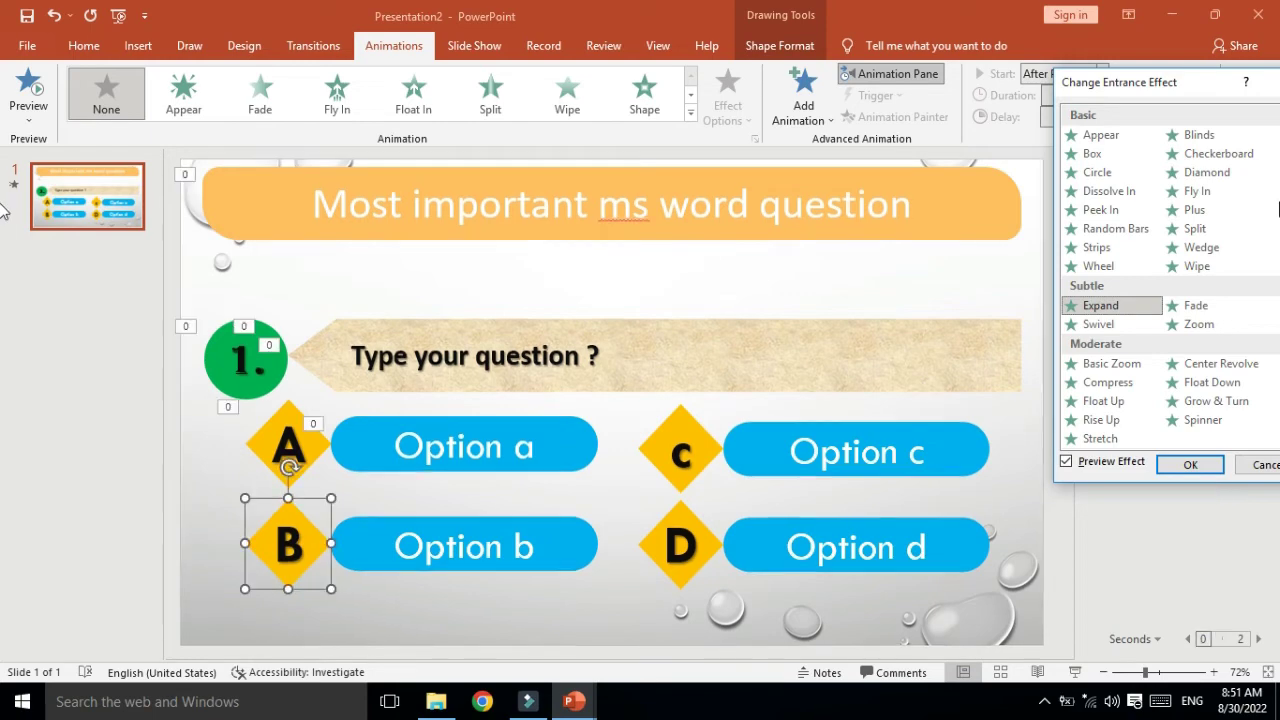
pyautogui.moveTo(1206, 94); pyautogui.dragTo(1182, 88)
pyautogui.click(1184, 84)
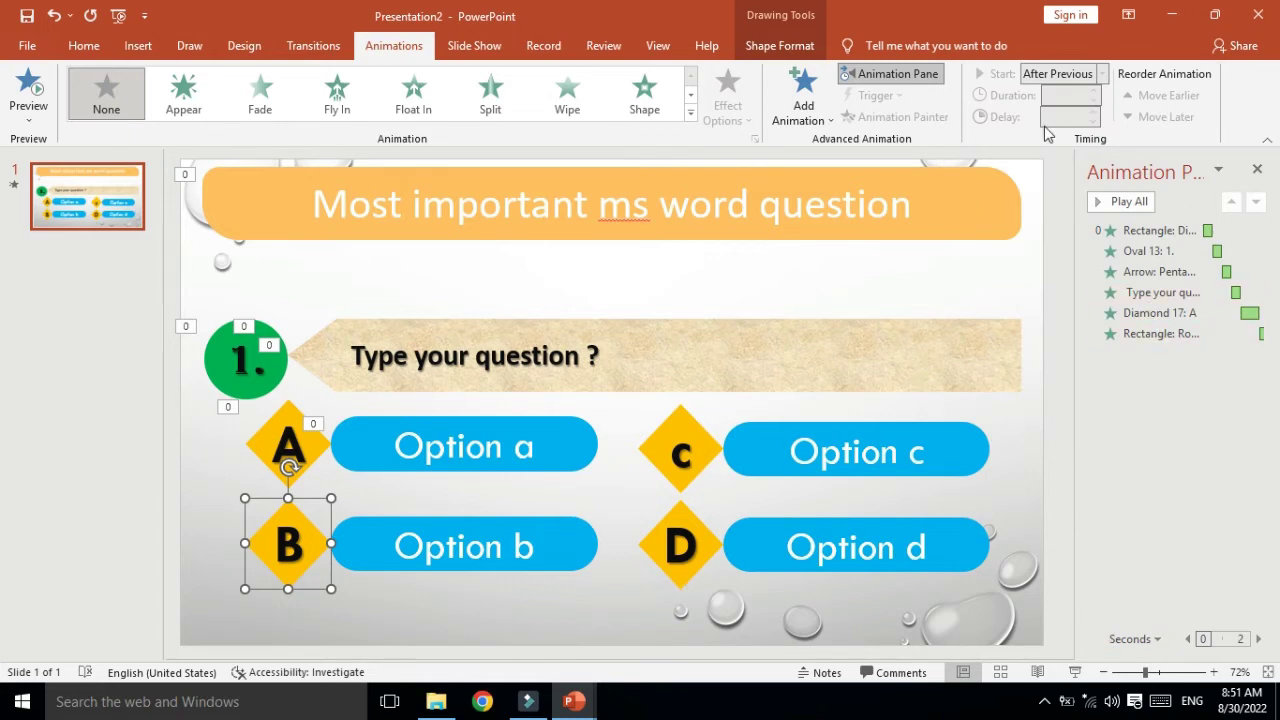
# Give Option b a Fly In entrance From Left, starting After Previous.
pyautogui.click(551, 560)
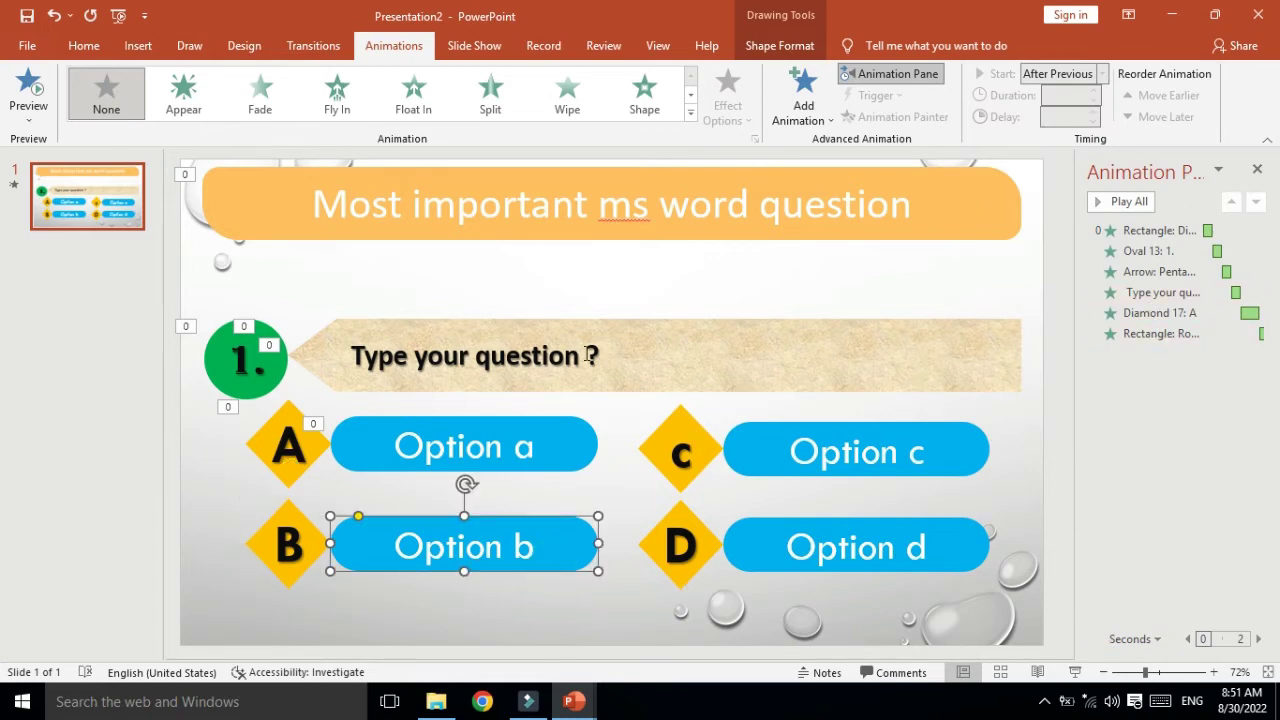
pyautogui.click(336, 90)
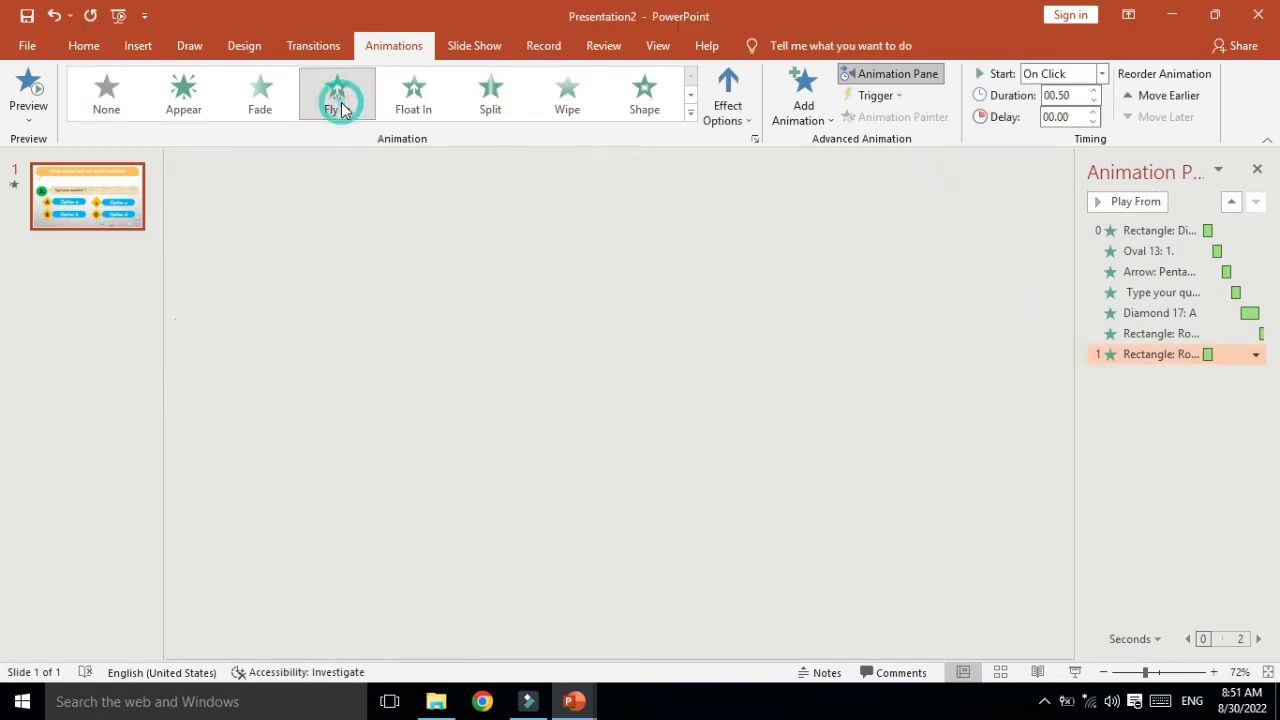
pyautogui.click(748, 115)
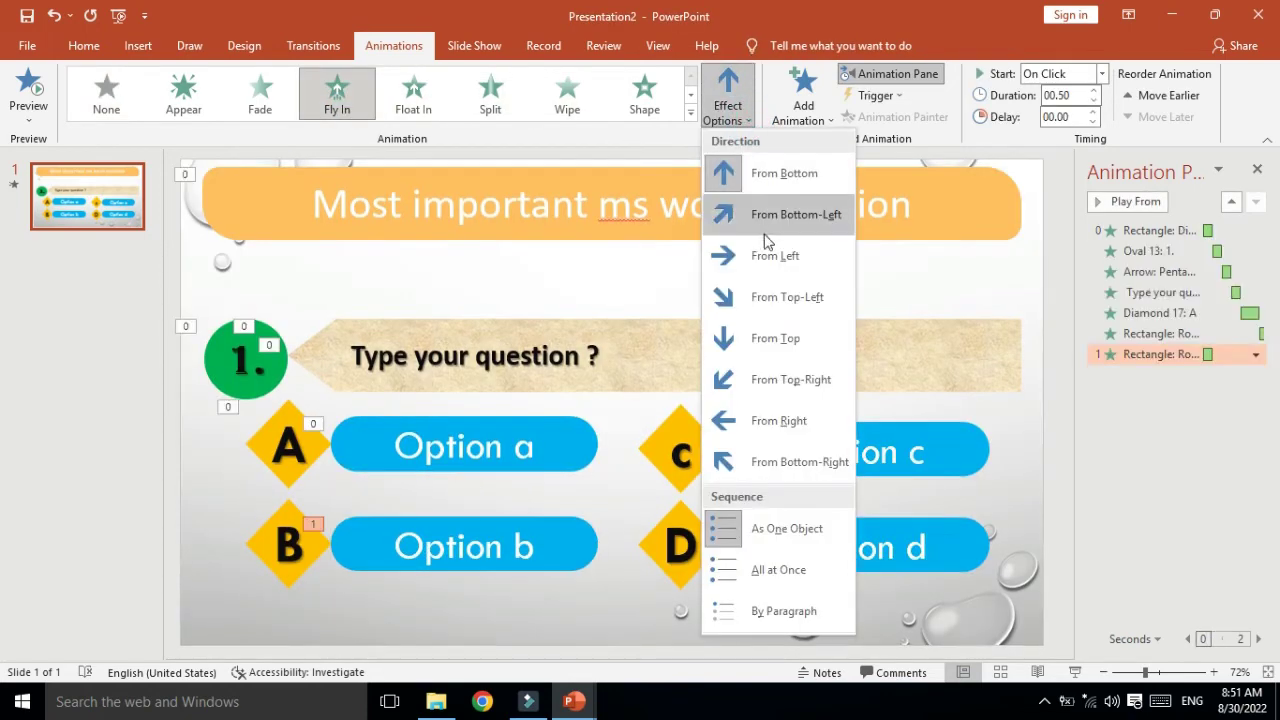
pyautogui.click(771, 257)
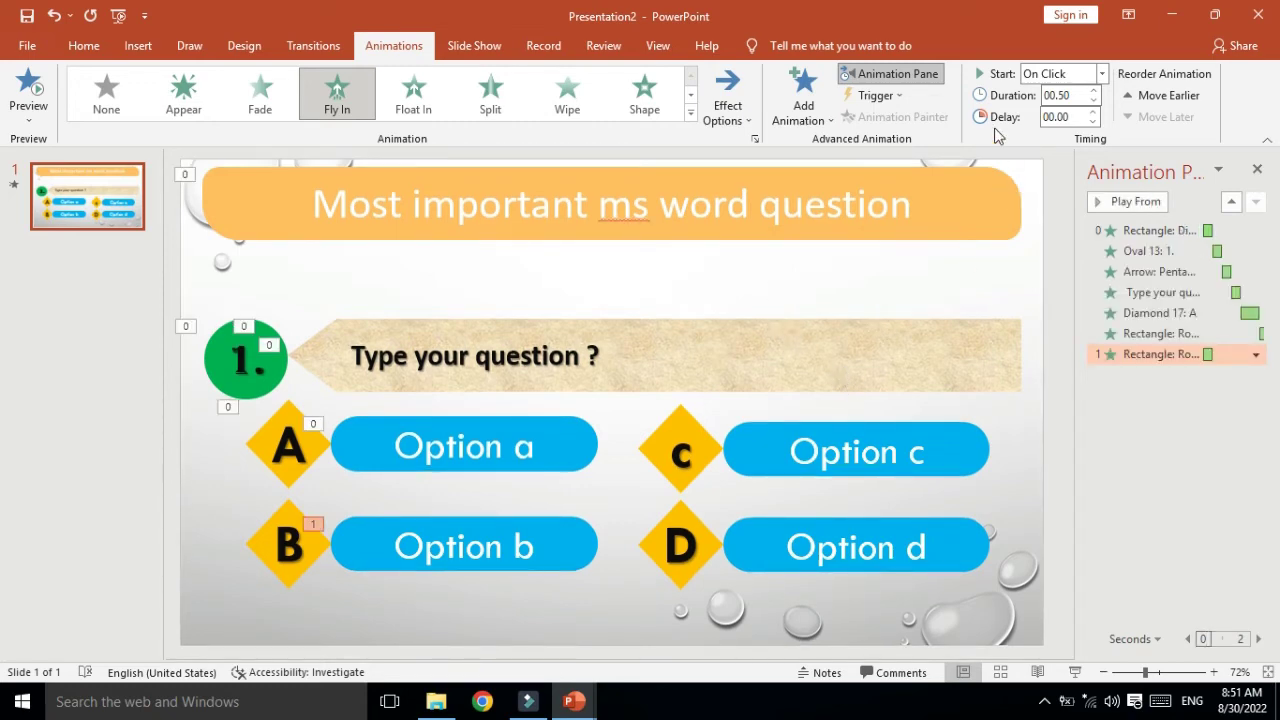
pyautogui.click(1101, 74)
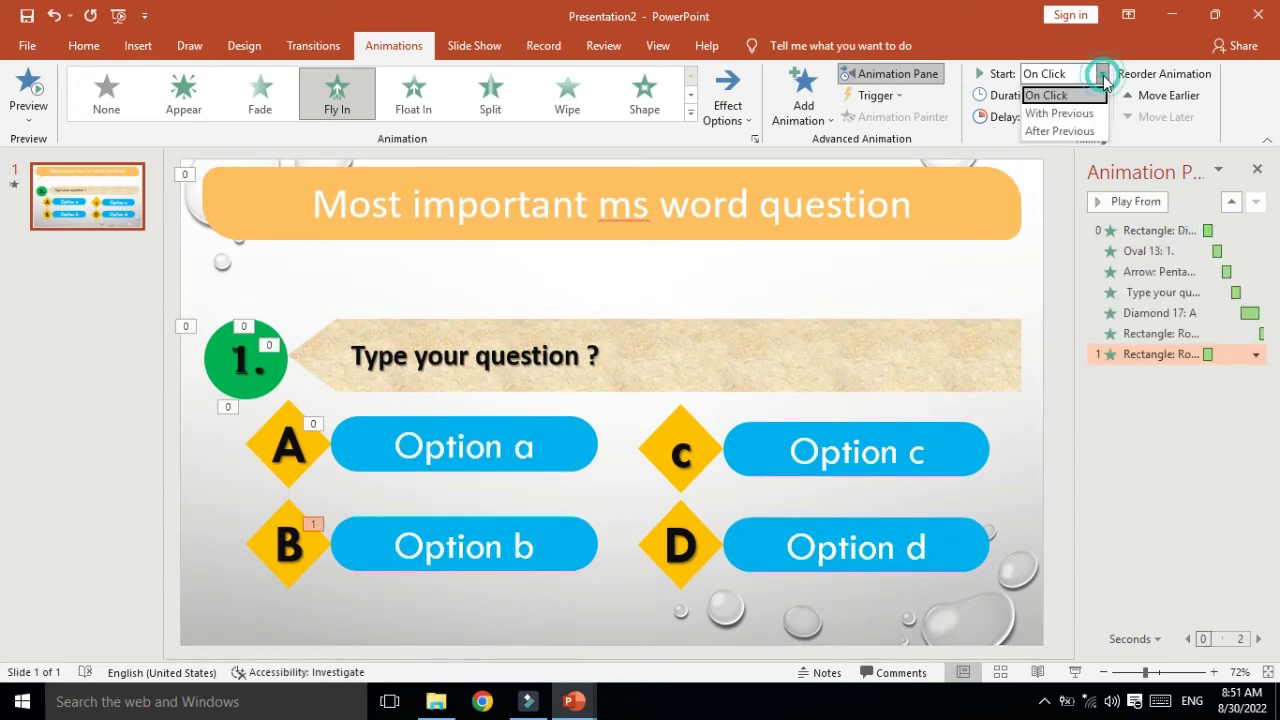
pyautogui.click(1065, 131)
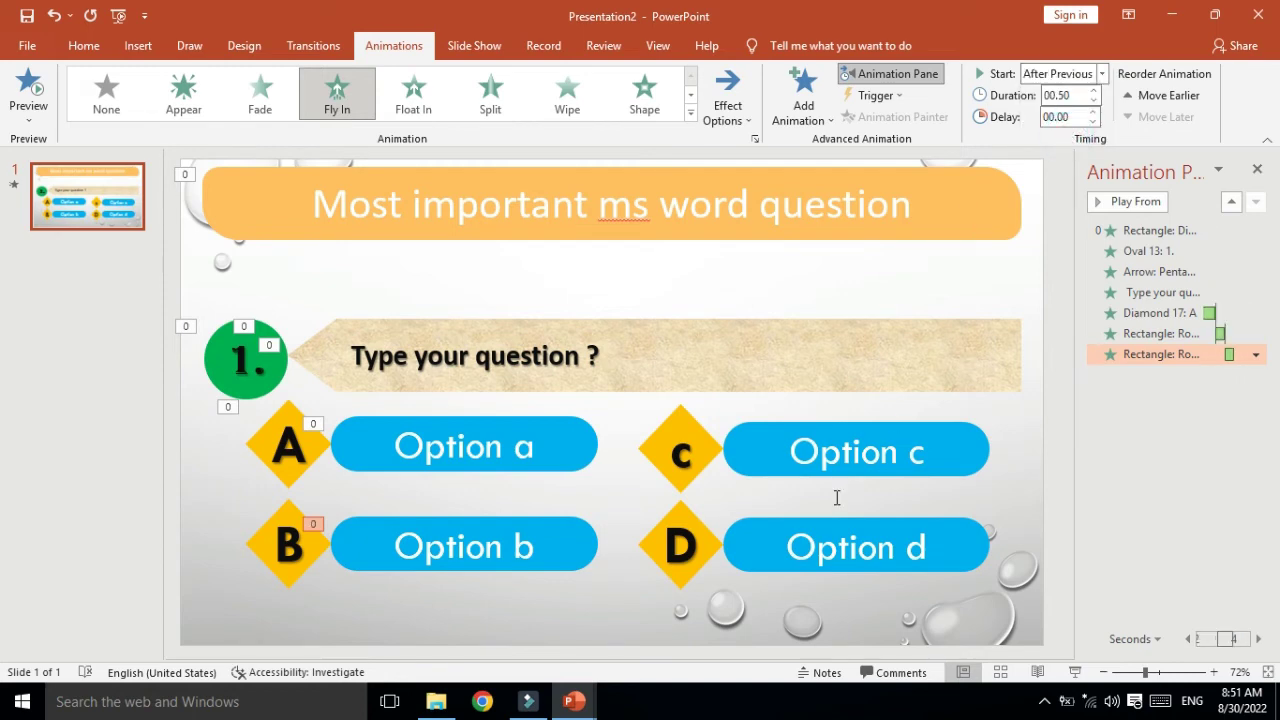
pyautogui.click(689, 486)
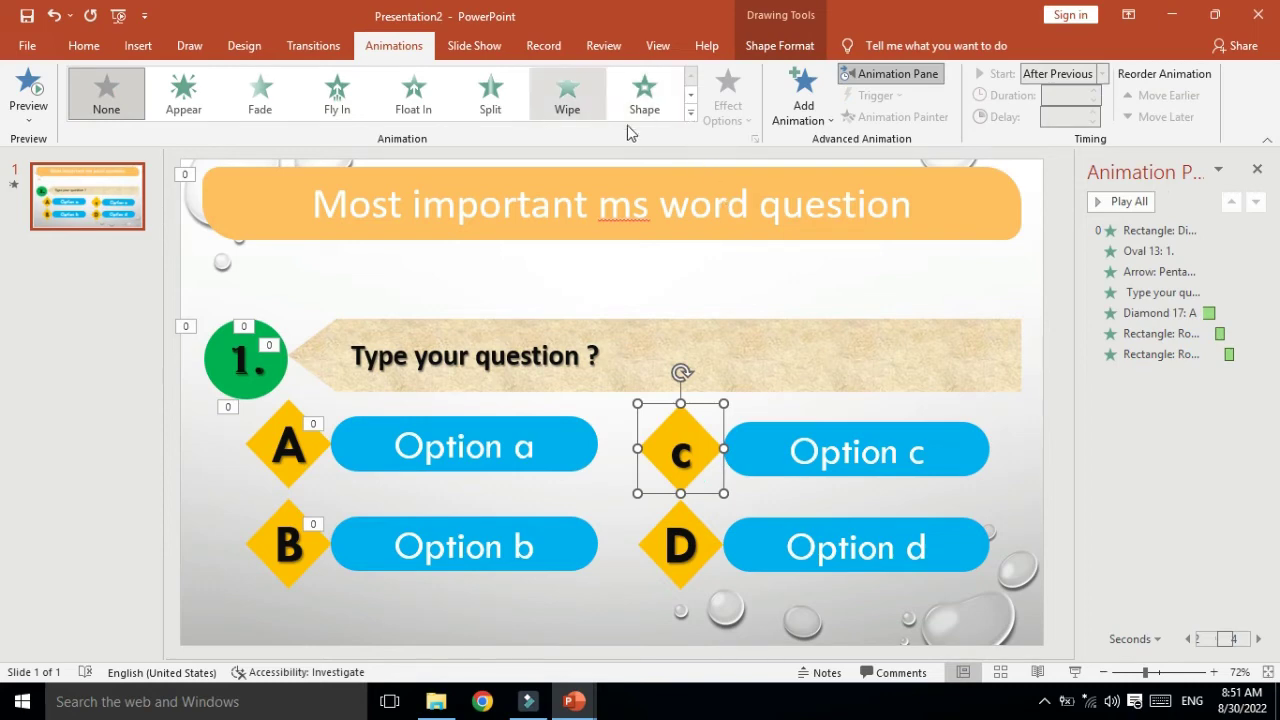
# Apply the Expand entrance to the c diamond and set its start to After Previous.
pyautogui.click(690, 118)
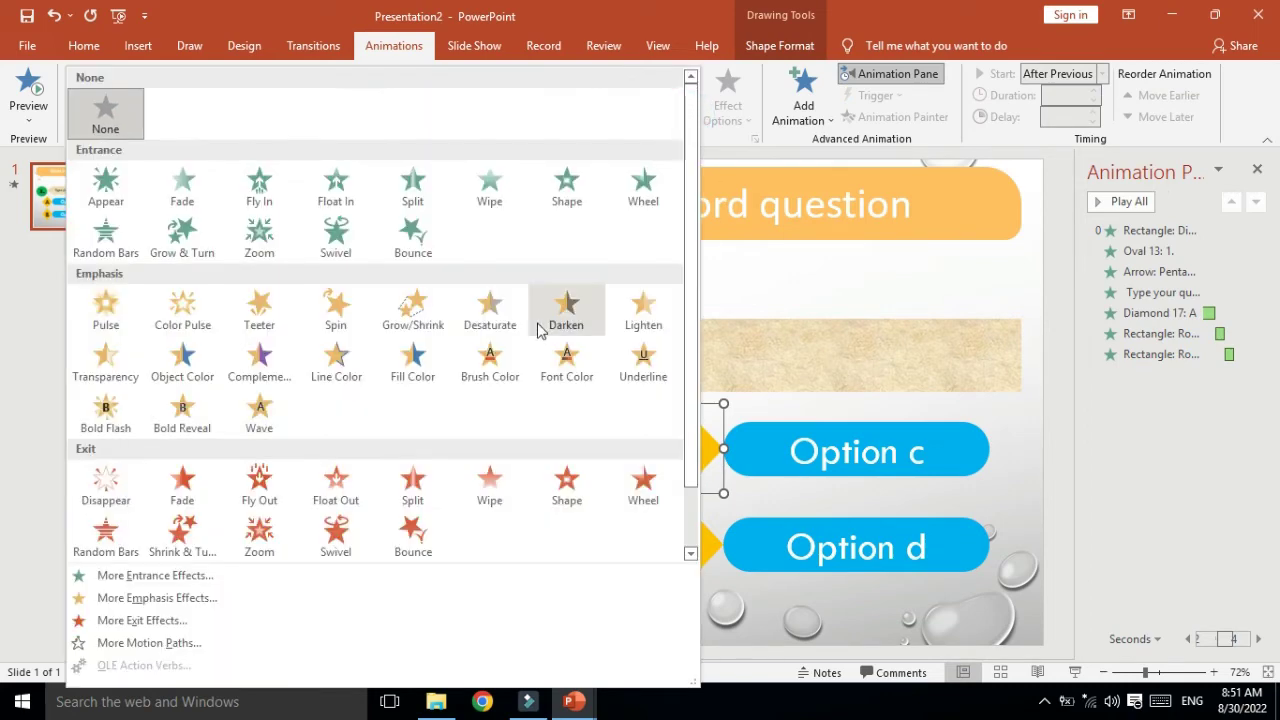
pyautogui.click(155, 575)
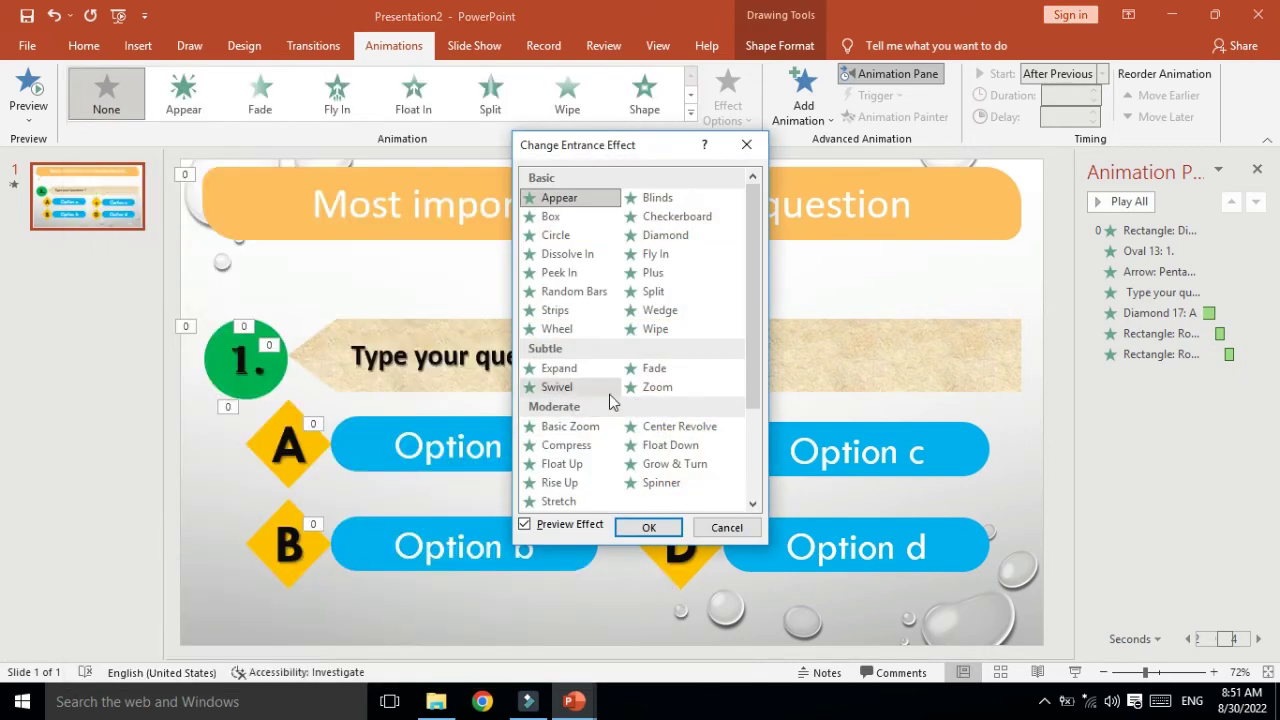
pyautogui.click(568, 370)
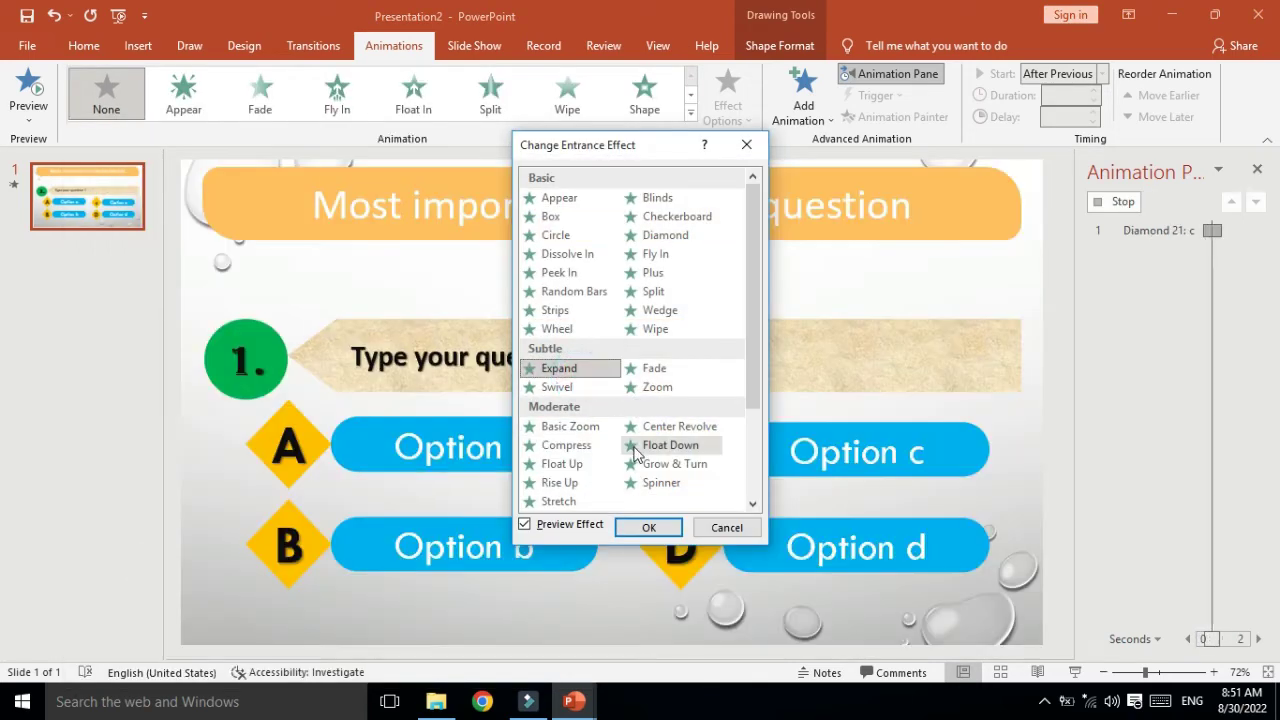
pyautogui.click(649, 527)
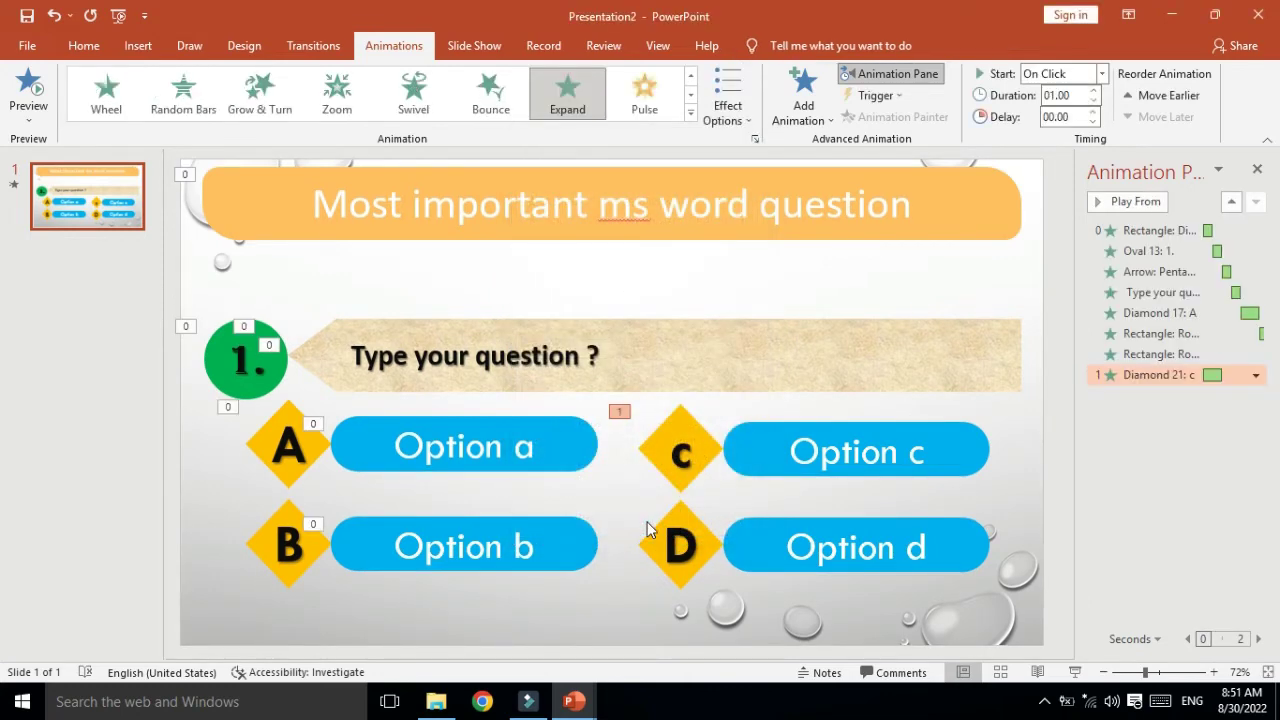
pyautogui.click(703, 466)
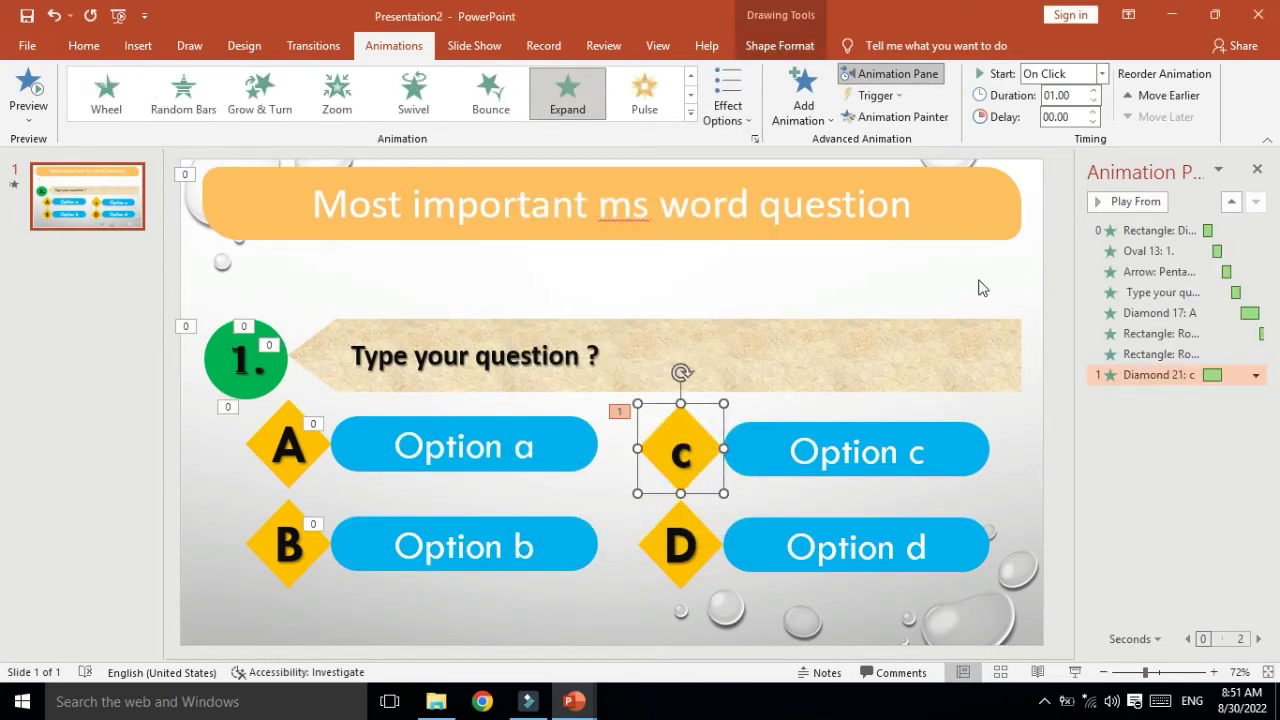
pyautogui.click(1101, 74)
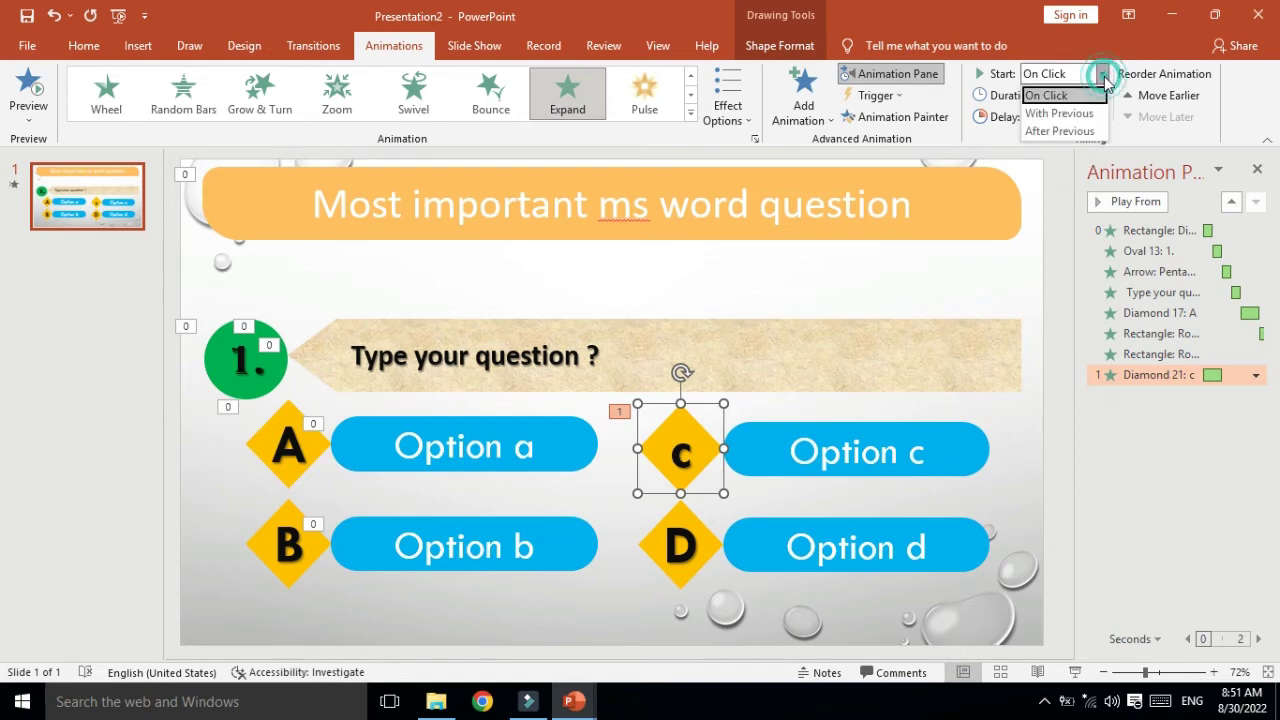
pyautogui.click(1059, 131)
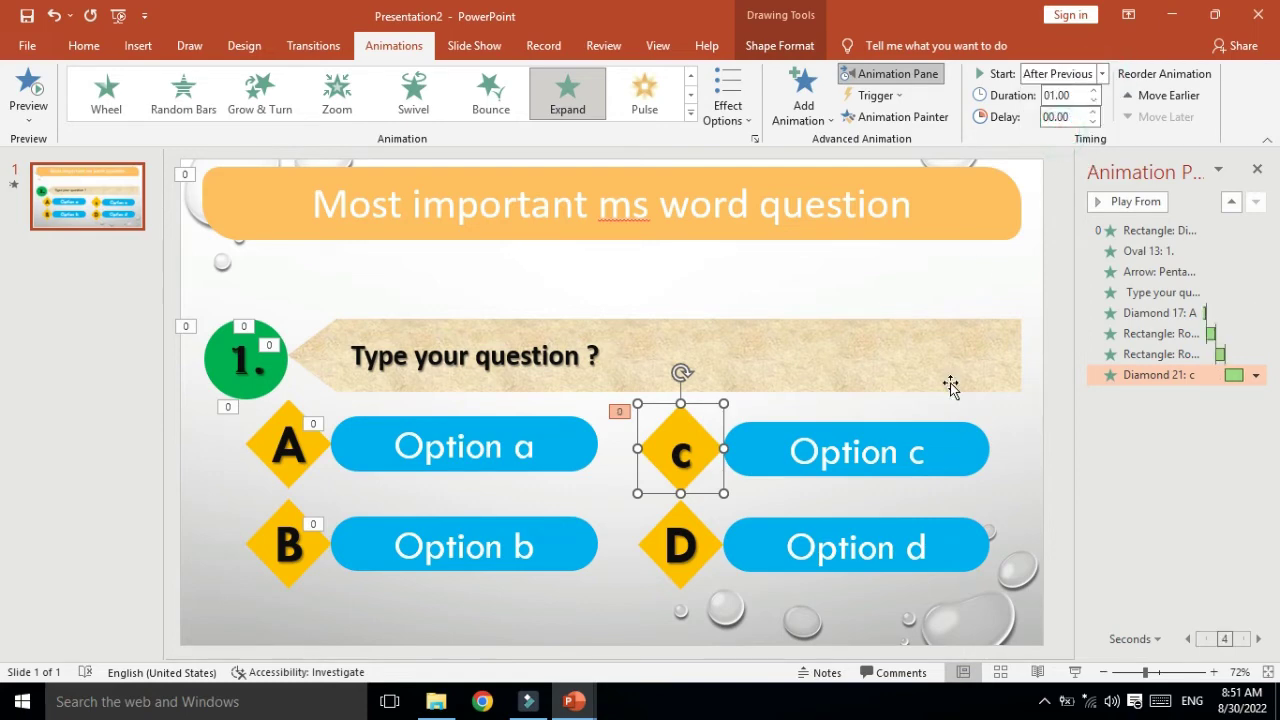
# Try a Float In entrance on Option c, then remove it in the Animation Pane.
pyautogui.click(951, 449)
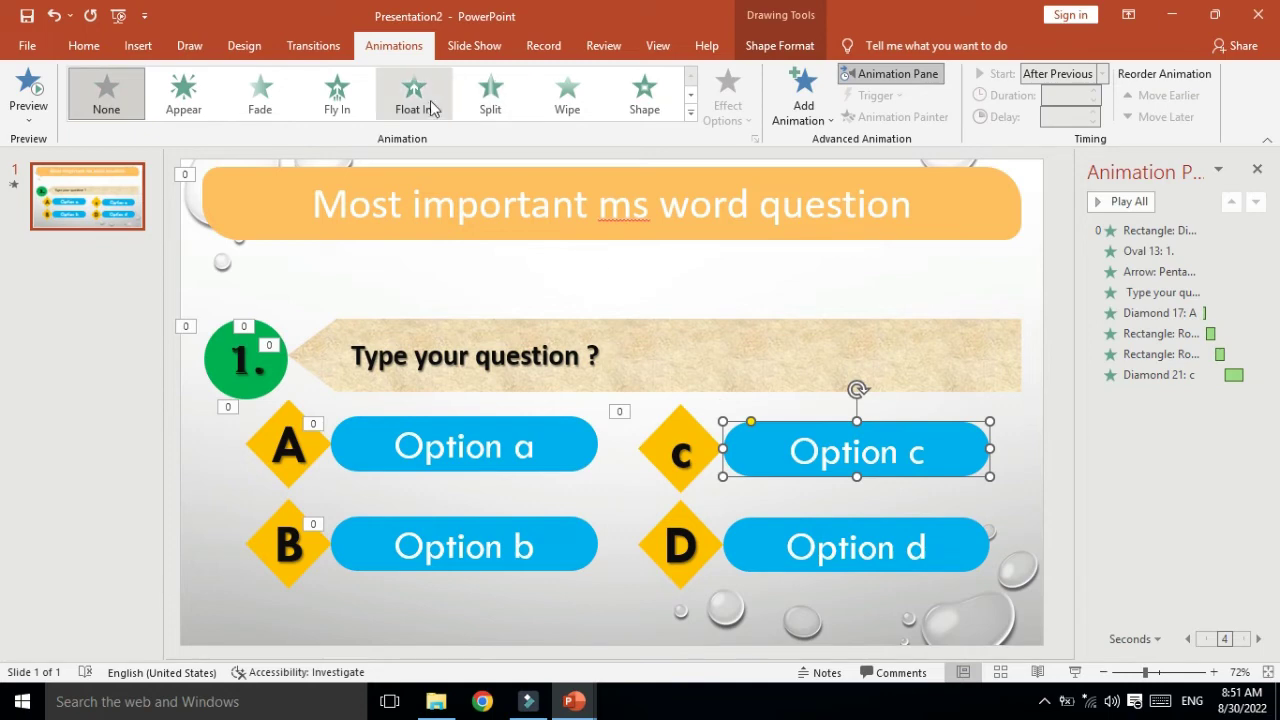
pyautogui.click(425, 107)
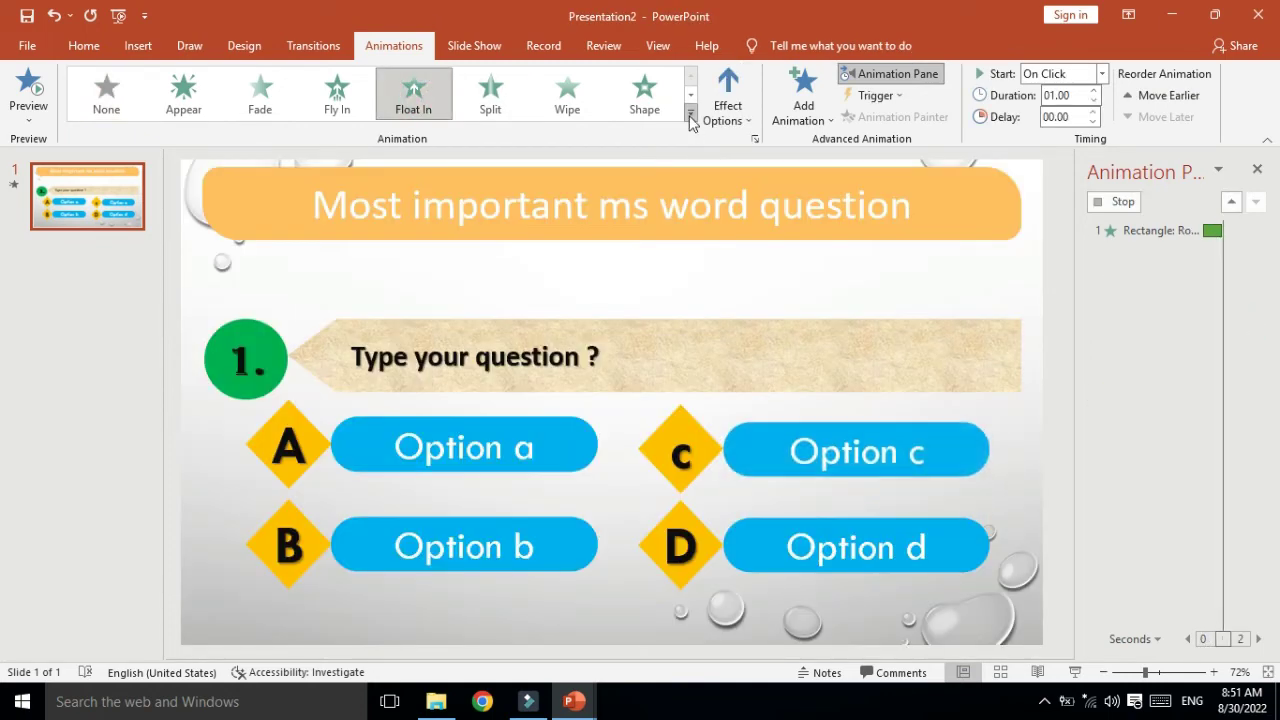
pyautogui.click(728, 100)
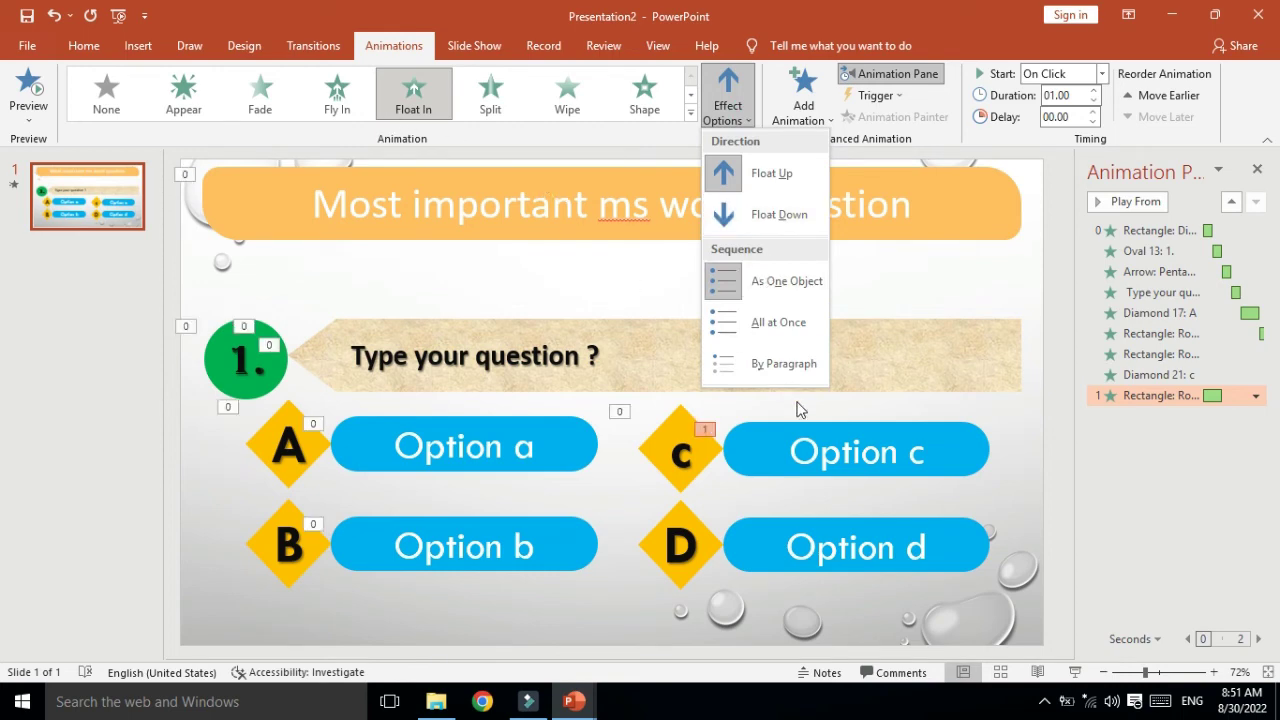
pyautogui.click(1256, 396)
pyautogui.click(1256, 396)
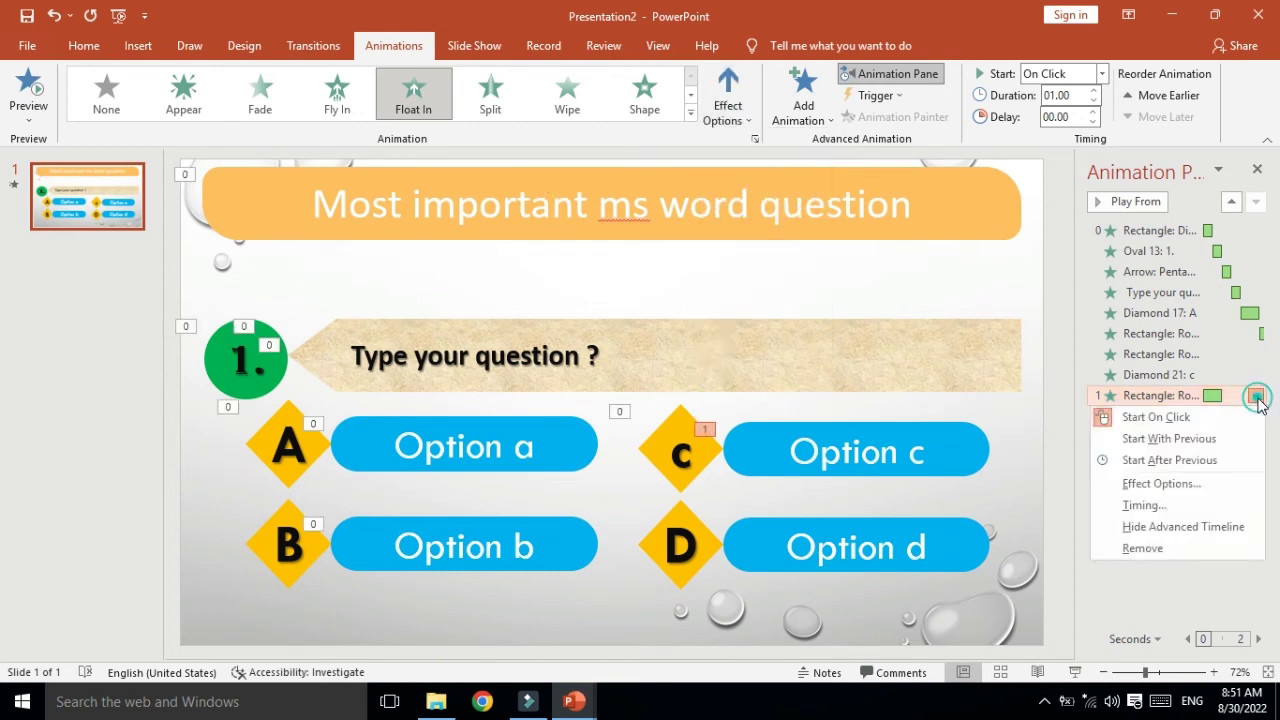
pyautogui.click(1143, 548)
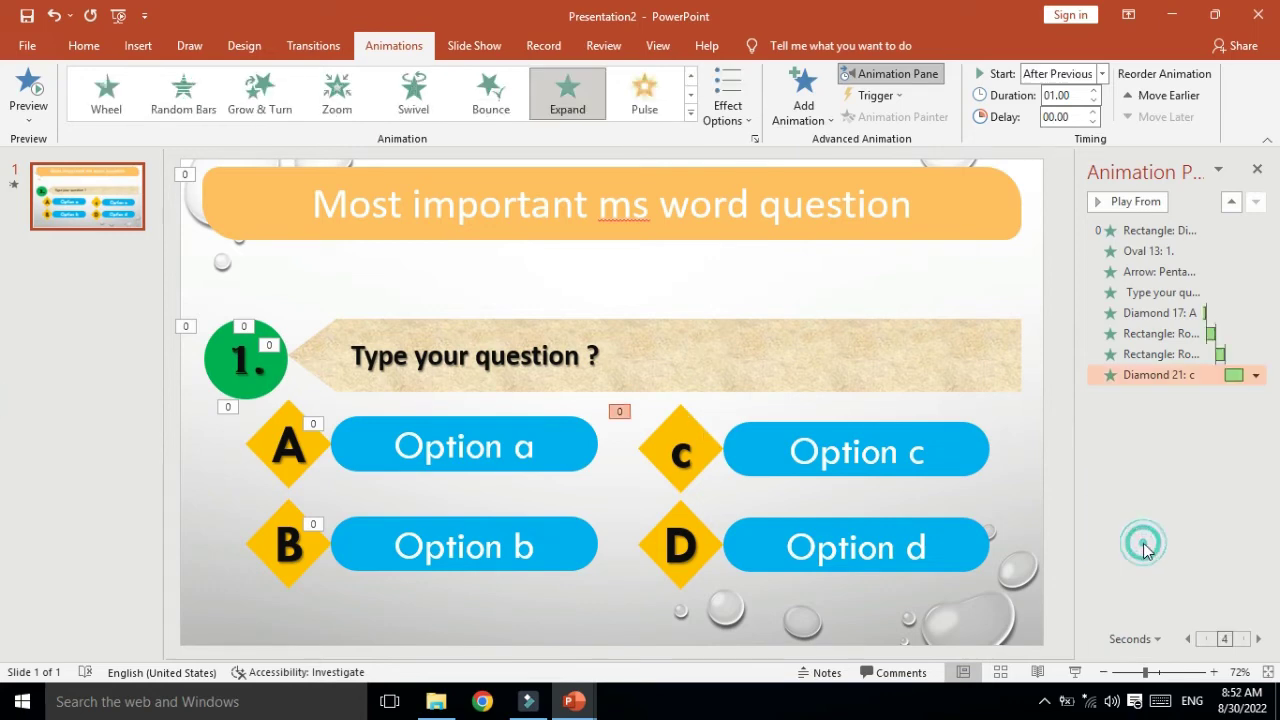
# Give the Option c pill a Fly In entrance From Left.
pyautogui.click(945, 468)
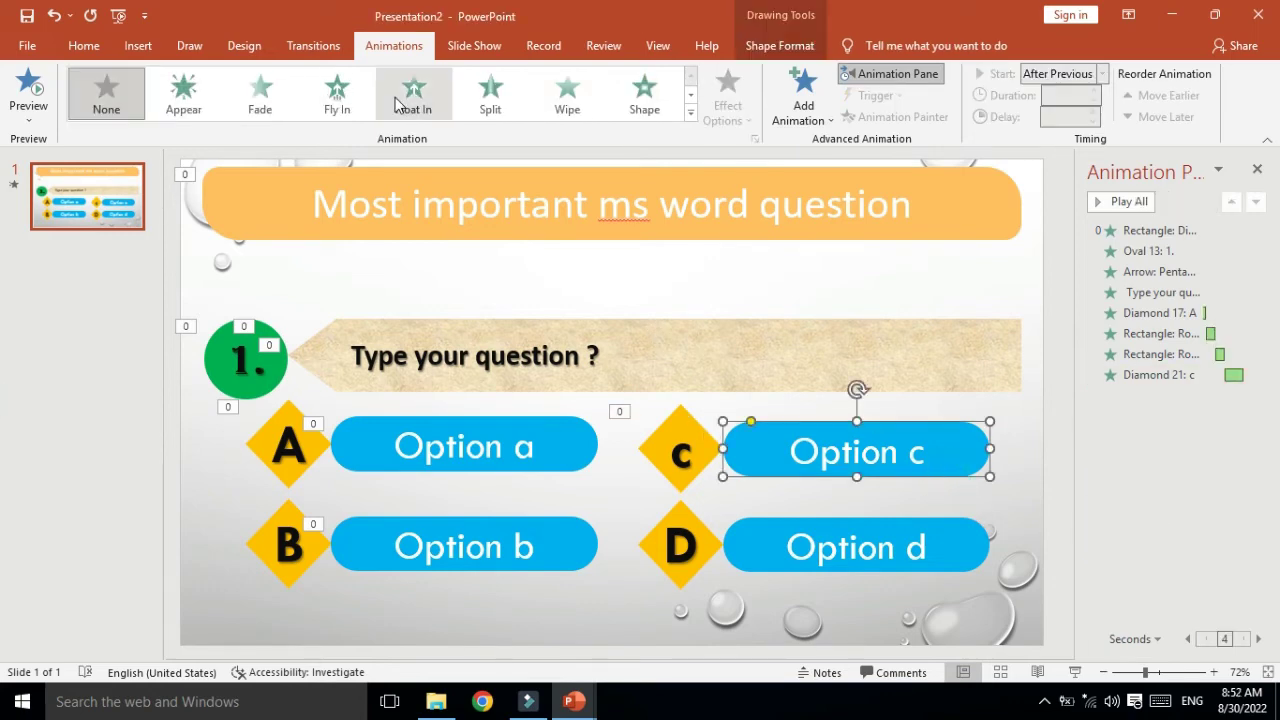
pyautogui.click(337, 92)
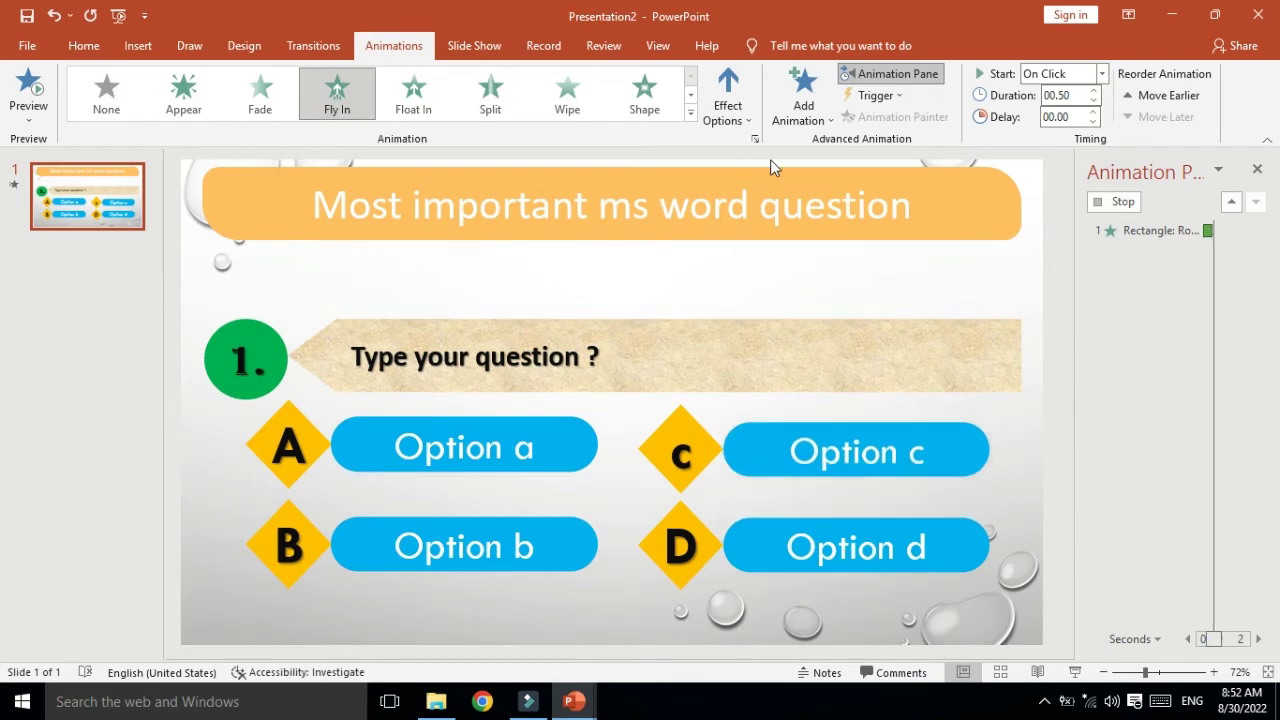
pyautogui.click(728, 100)
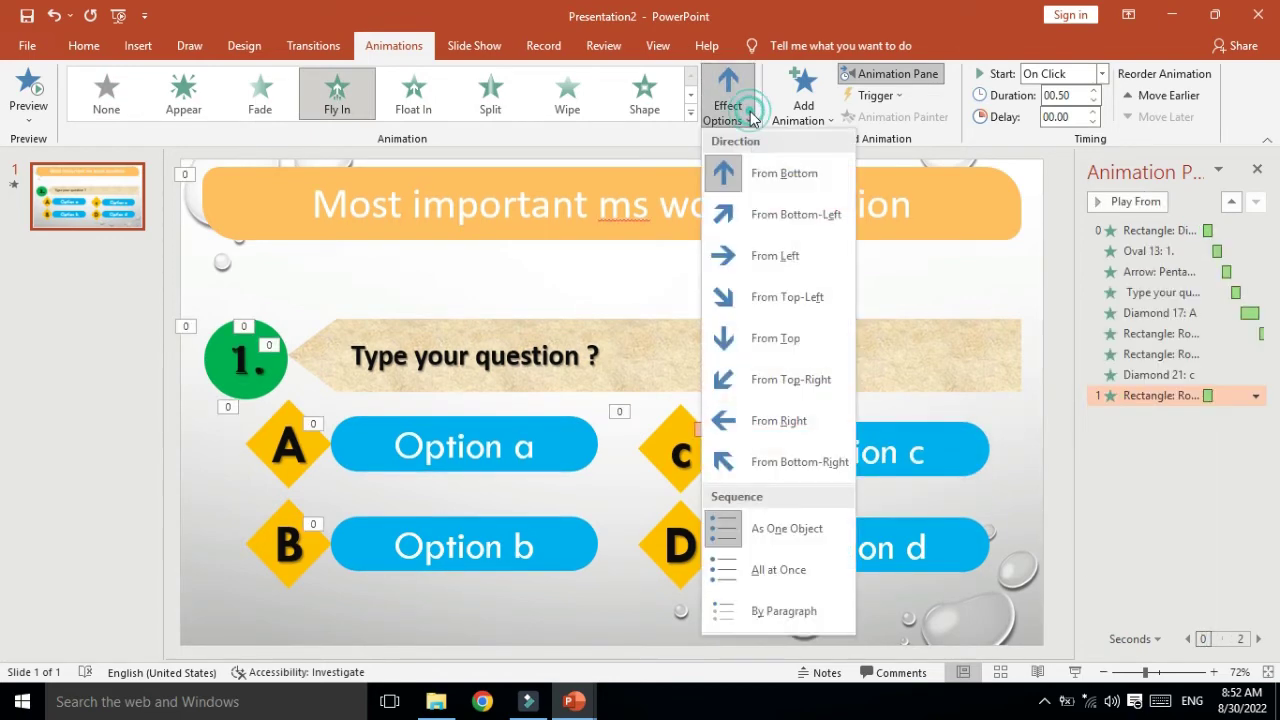
pyautogui.click(790, 258)
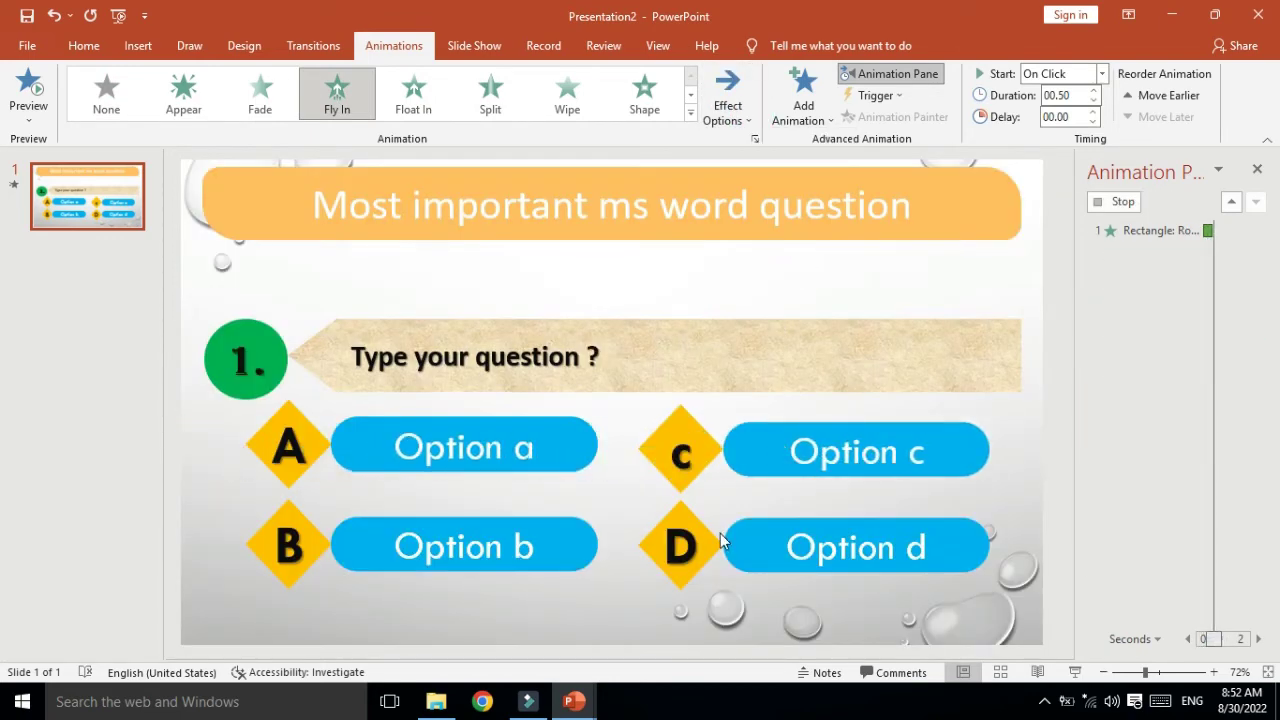
# Apply the Expand entrance effect to the D diamond.
pyautogui.click(702, 551)
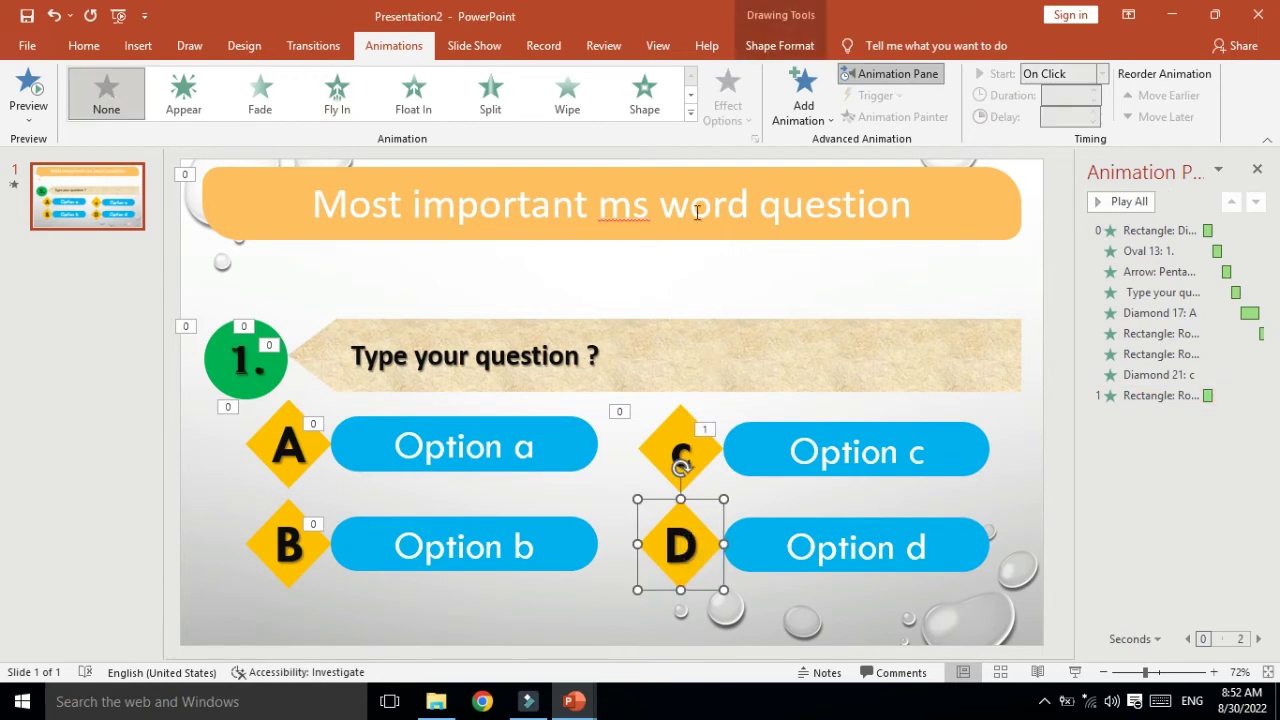
pyautogui.click(690, 113)
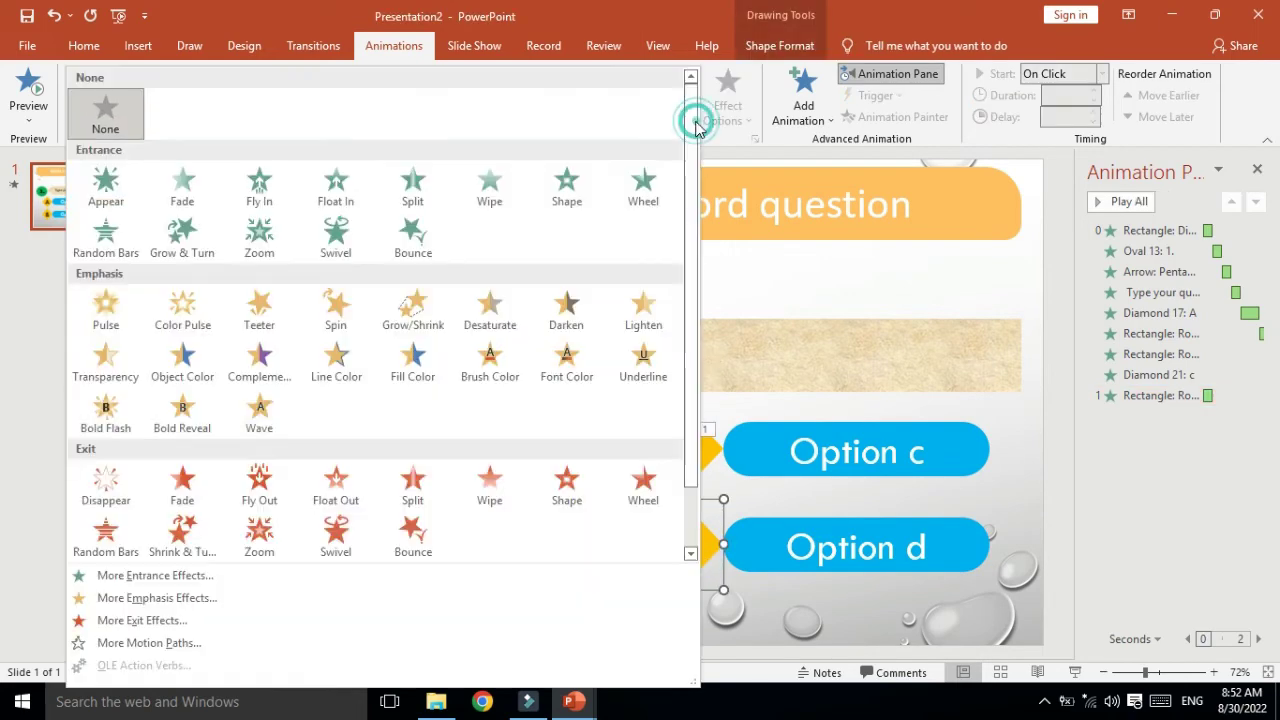
pyautogui.click(233, 578)
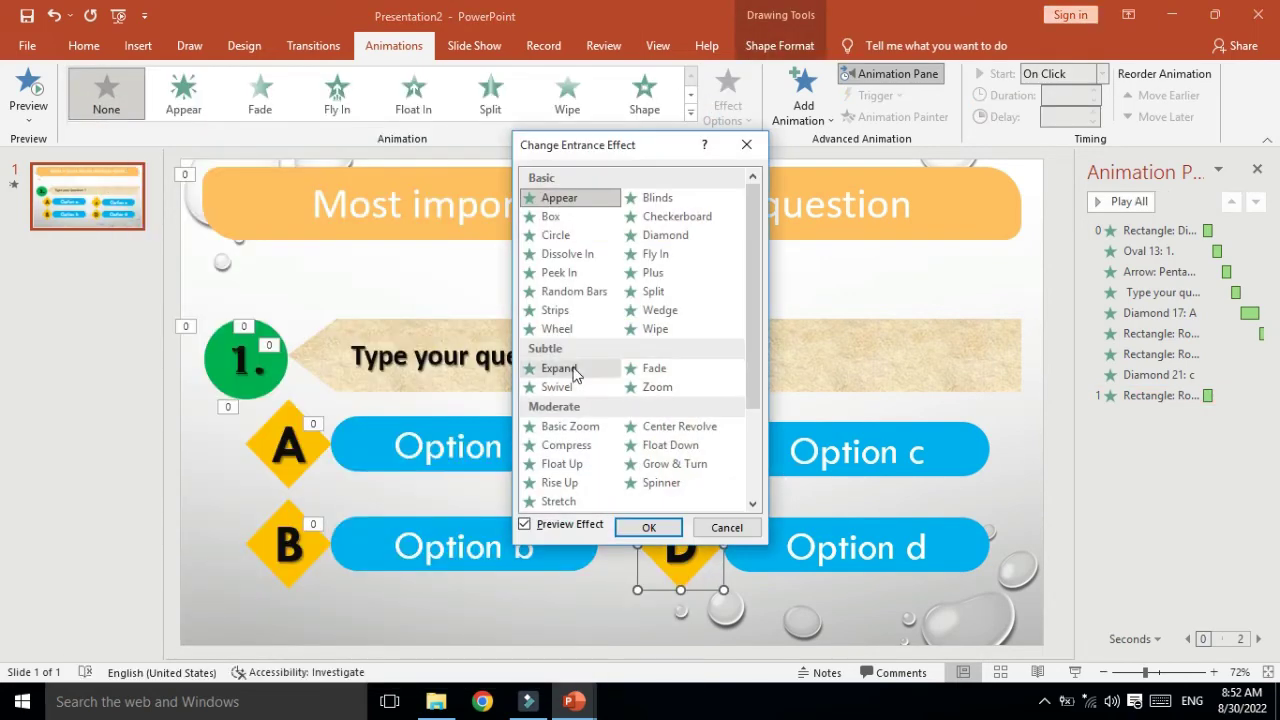
pyautogui.click(572, 370)
pyautogui.click(649, 527)
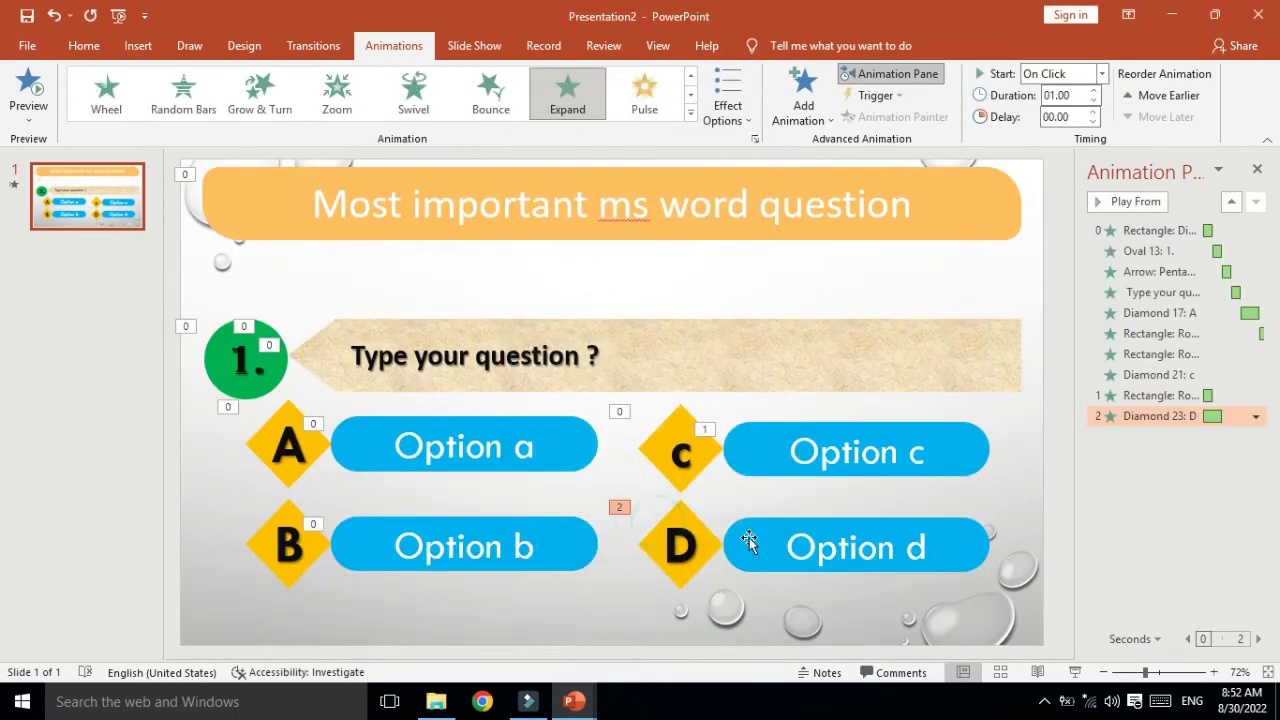
# Set Option c's fly-in and the D diamond's Expand to start After Previous.
pyautogui.click(1124, 396)
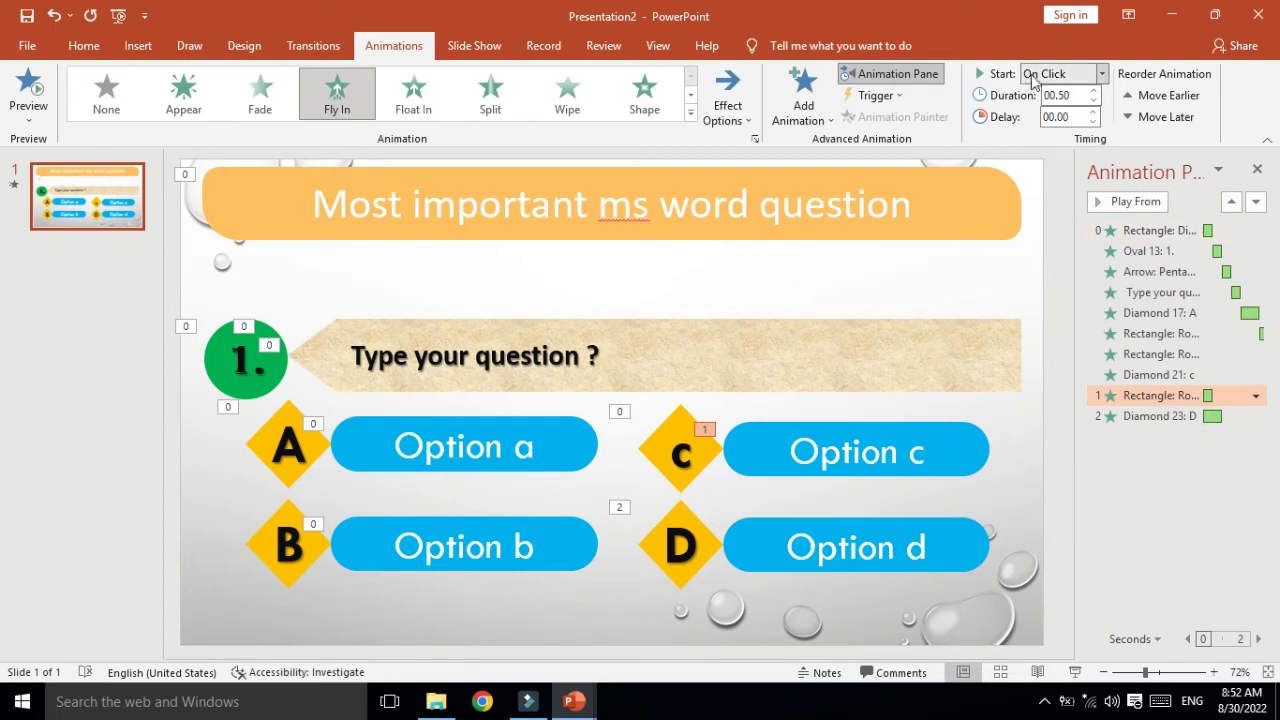
pyautogui.click(1104, 75)
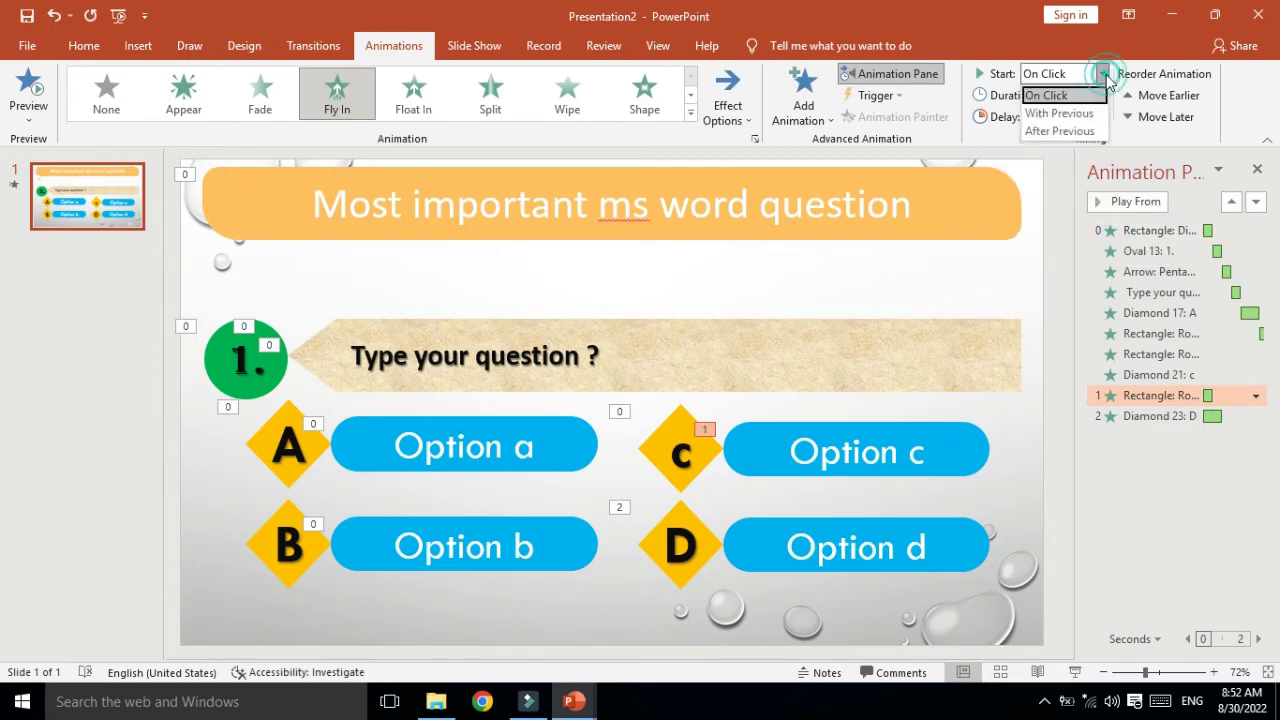
pyautogui.click(1064, 123)
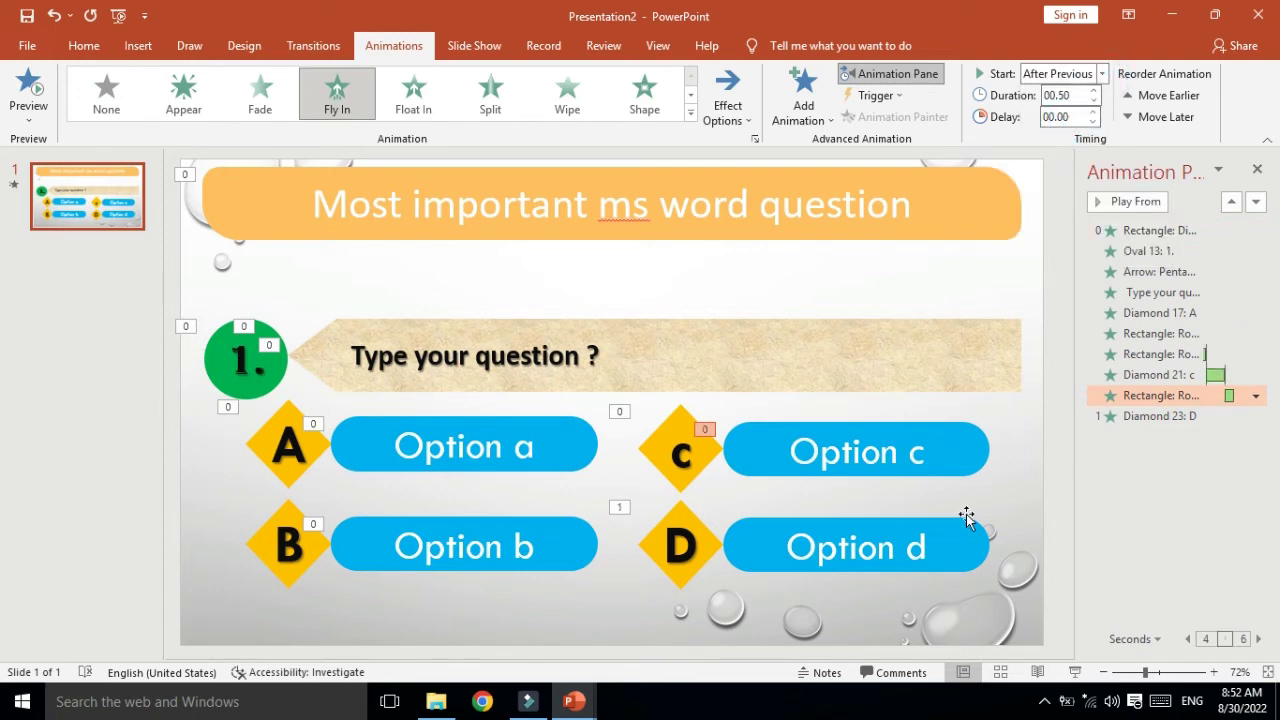
pyautogui.click(692, 572)
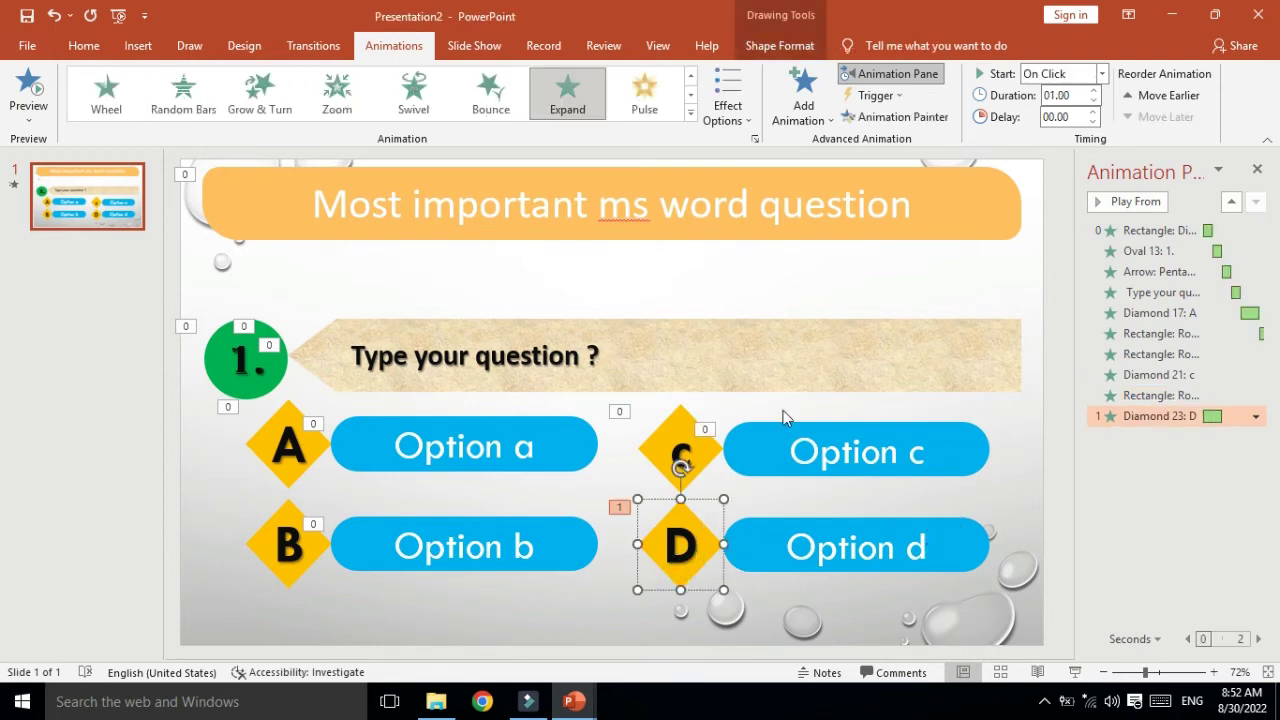
pyautogui.click(1102, 74)
pyautogui.click(1059, 131)
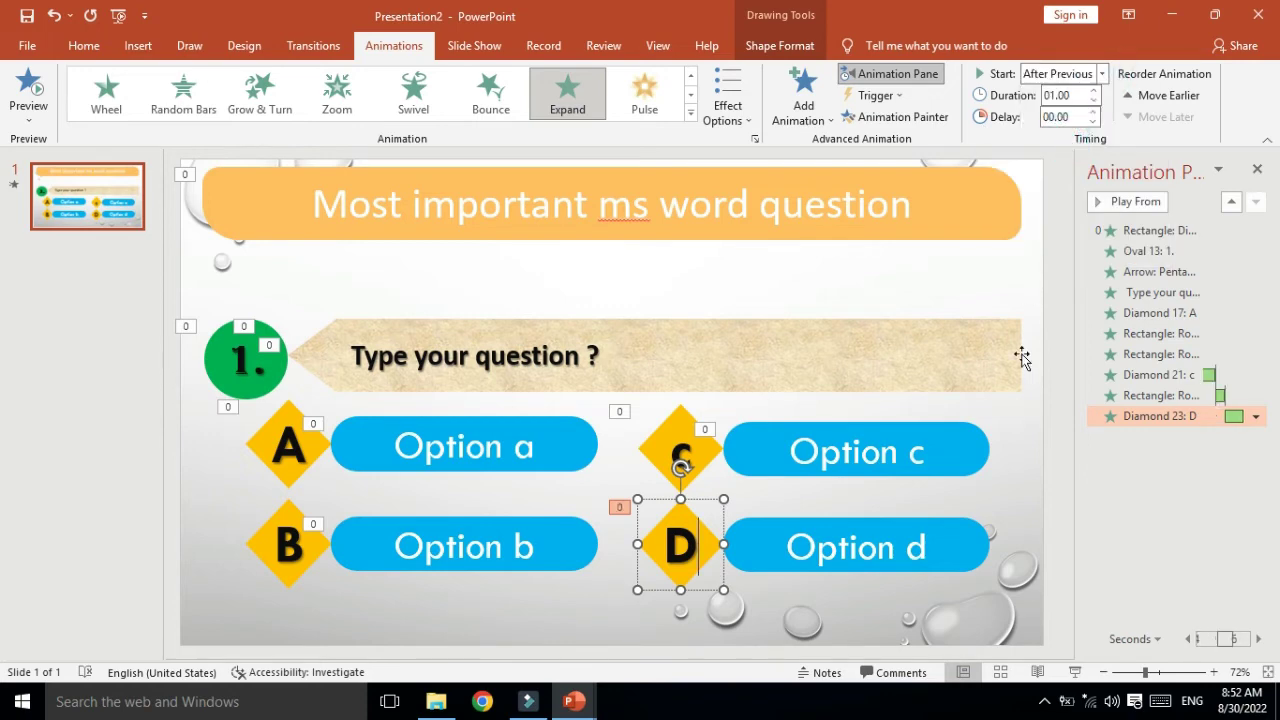
pyautogui.click(930, 566)
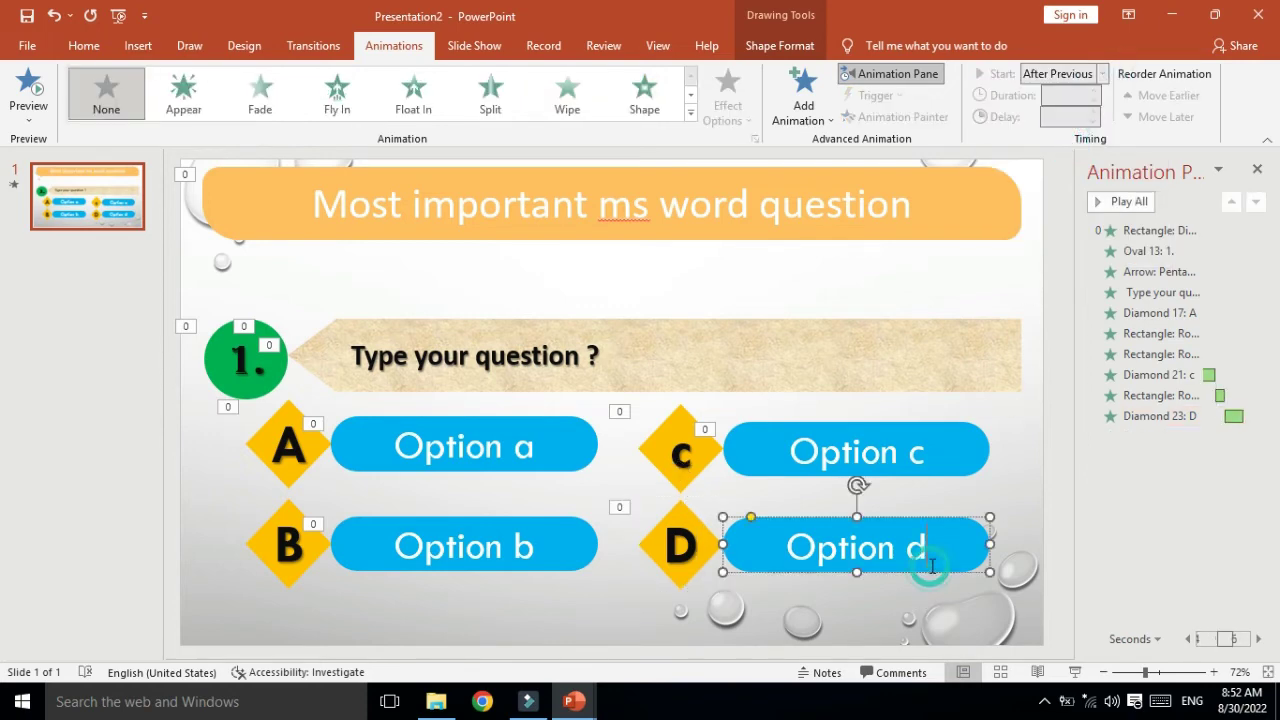
# Apply a Fly In entrance From Left to the Option d pill.
pyautogui.click(337, 92)
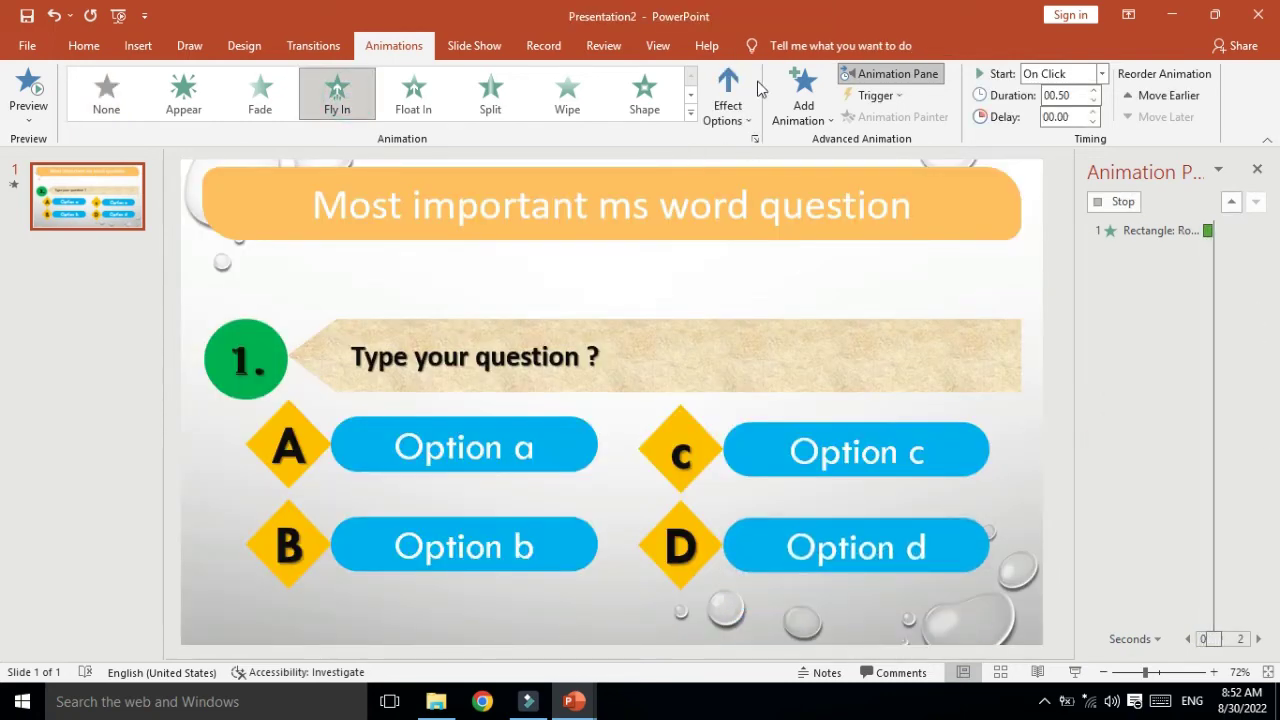
pyautogui.click(728, 105)
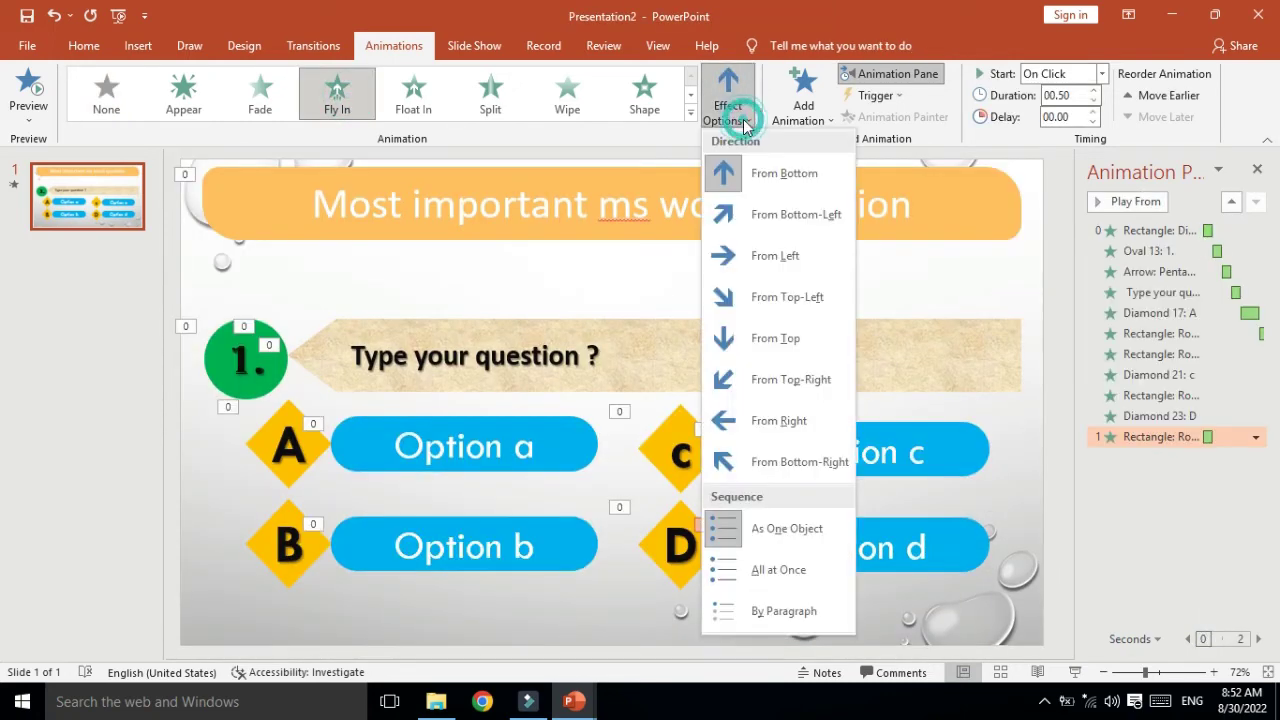
pyautogui.click(760, 255)
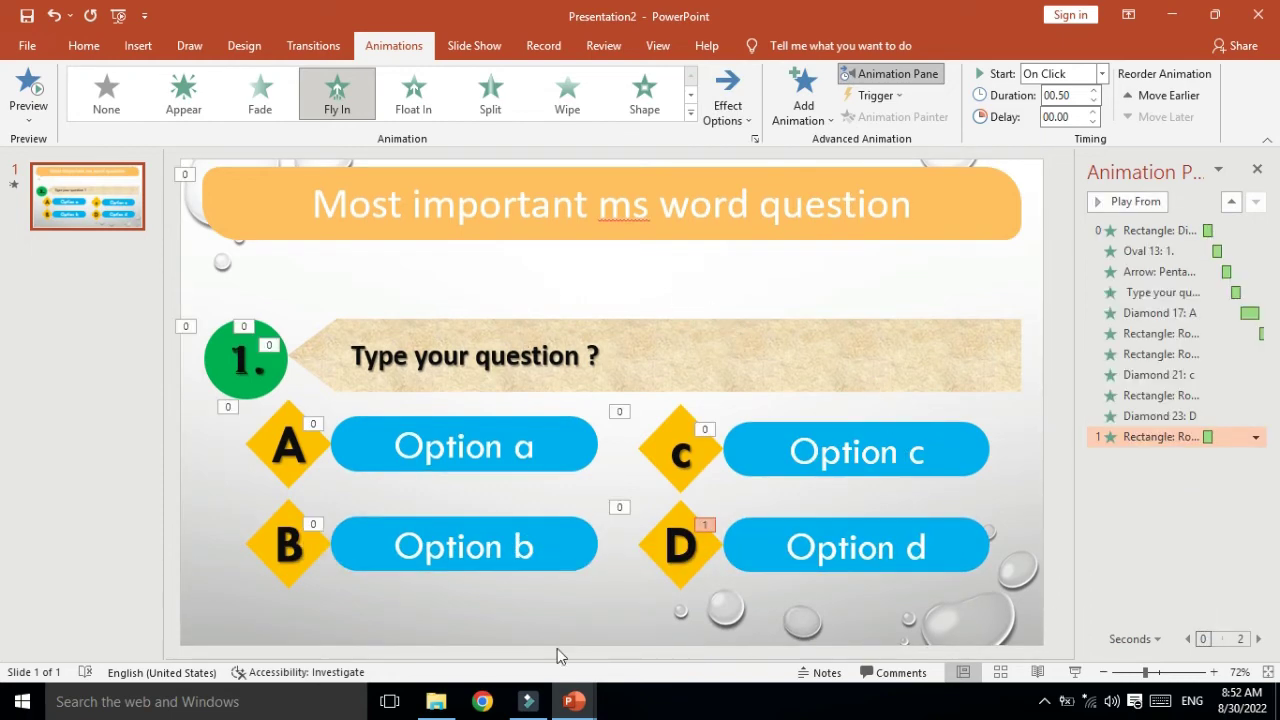
# Copy the red 05 star in Presentation1, then switch back to Presentation2.
pyautogui.moveTo(574, 701)
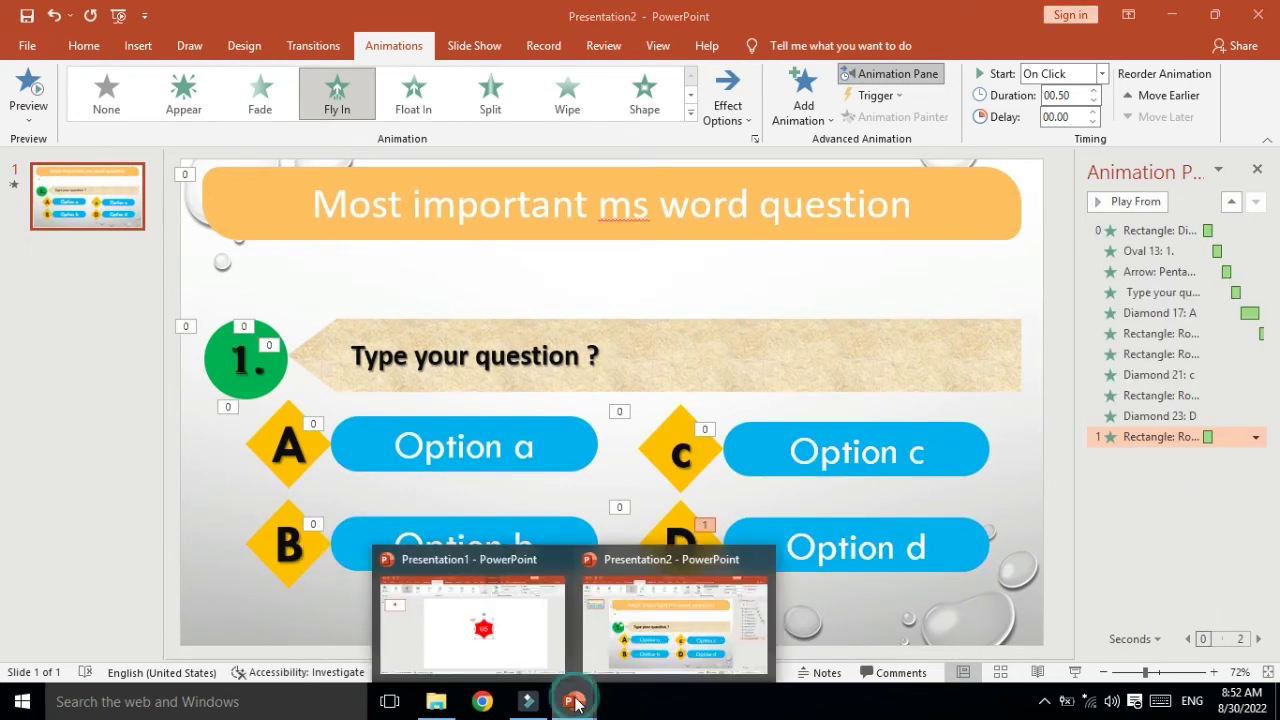
pyautogui.click(516, 645)
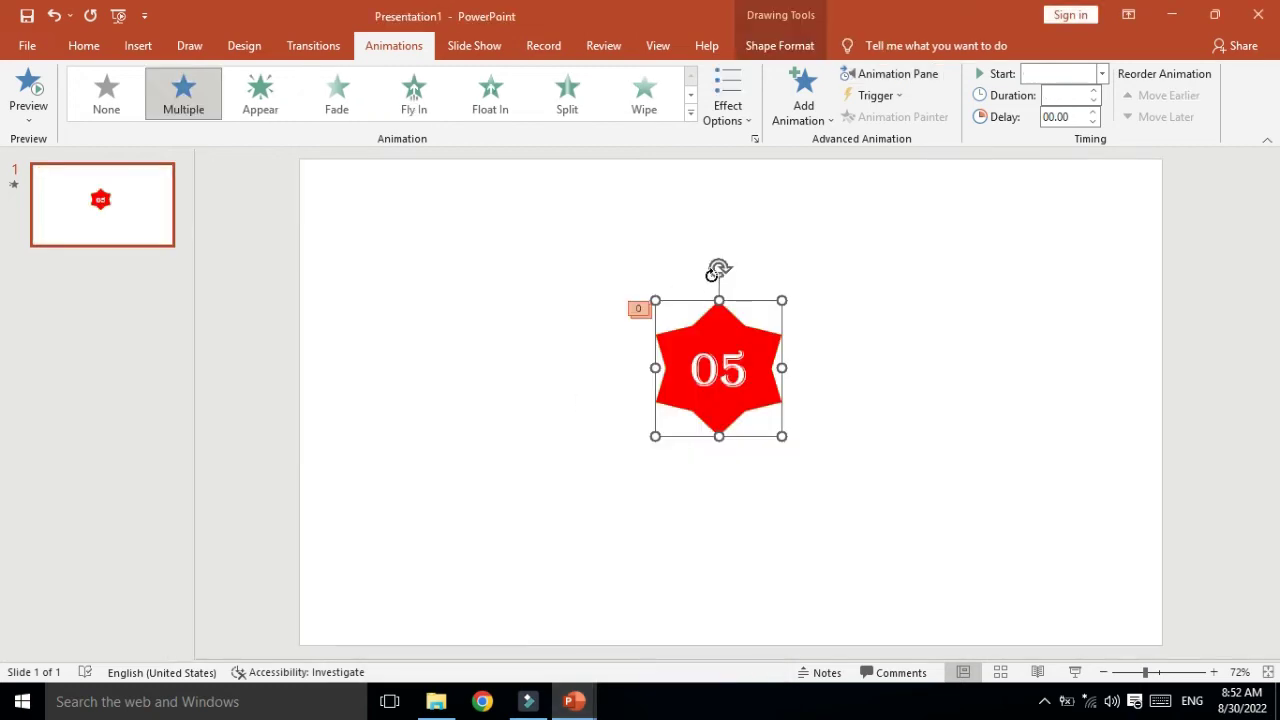
pyautogui.click(930, 331)
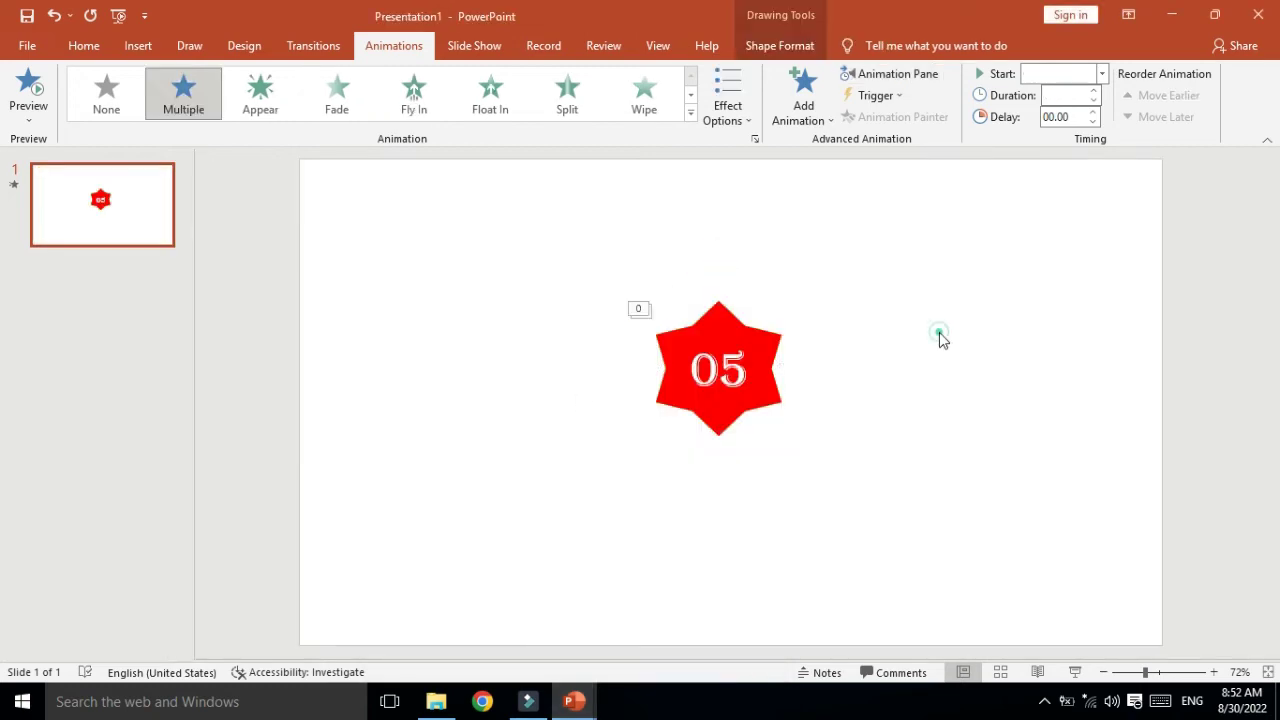
pyautogui.click(750, 362)
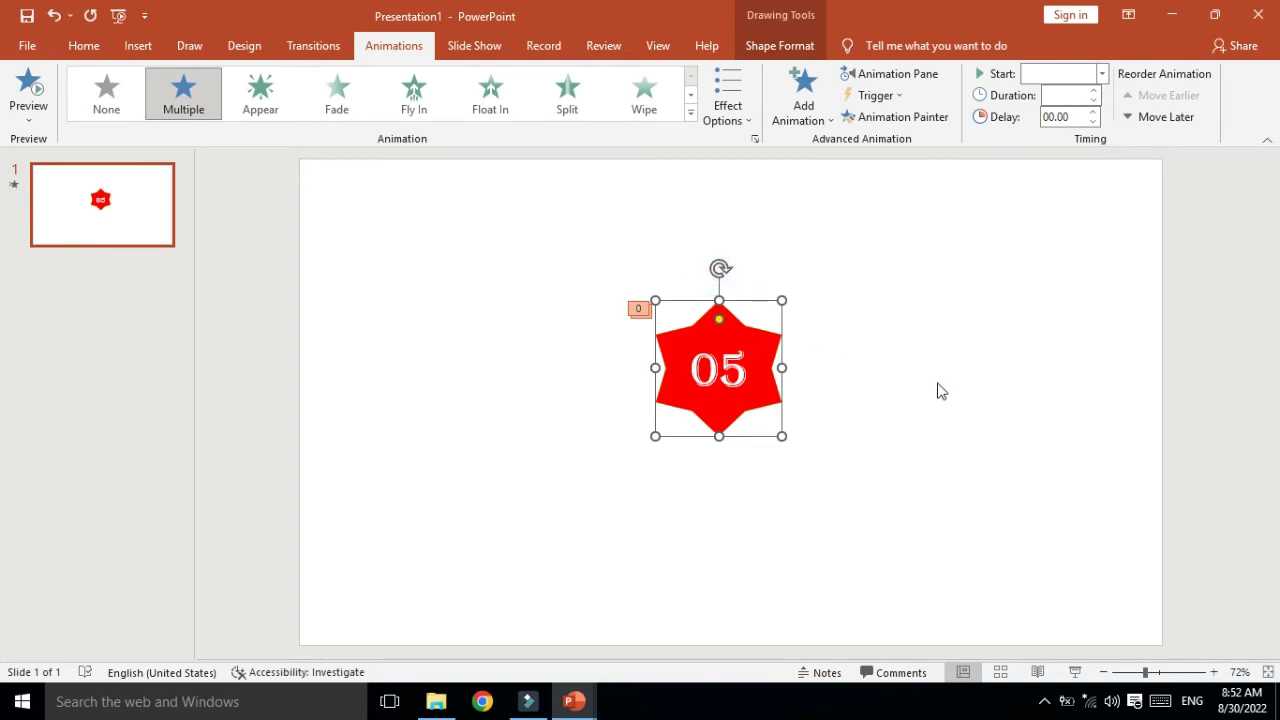
pyautogui.hotkey('ctrl', 'a')
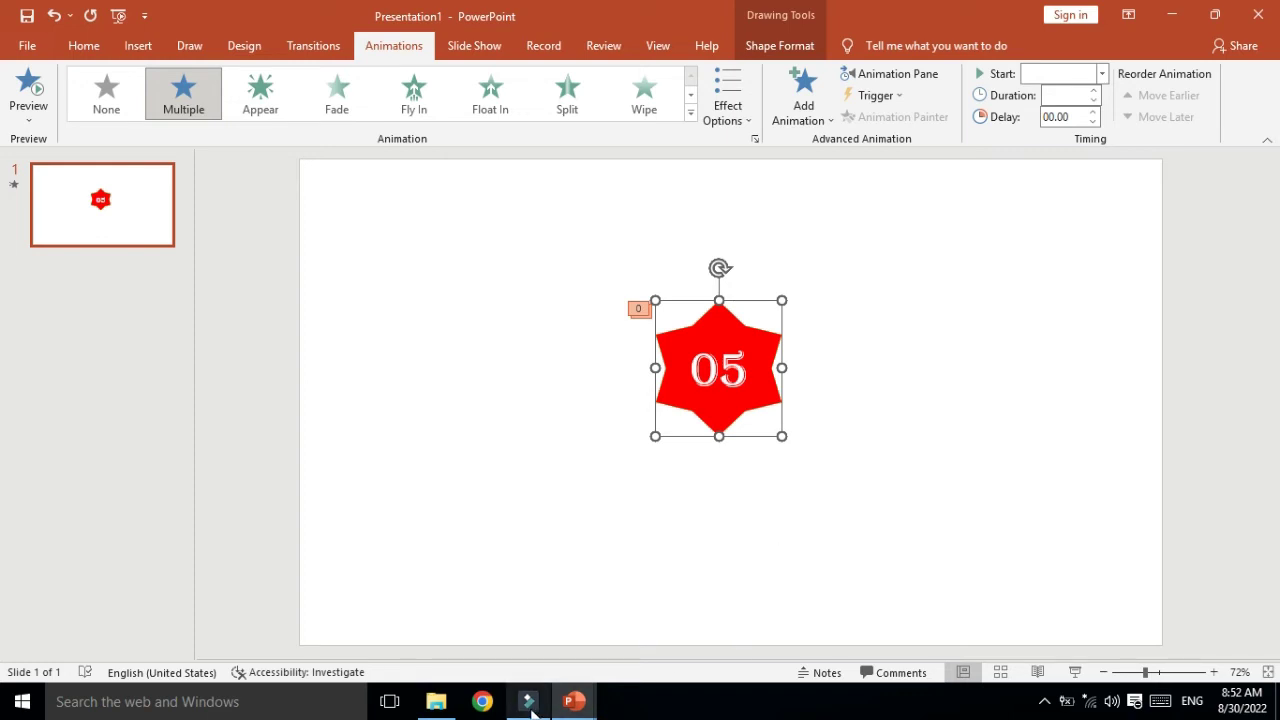
pyautogui.moveTo(566, 705)
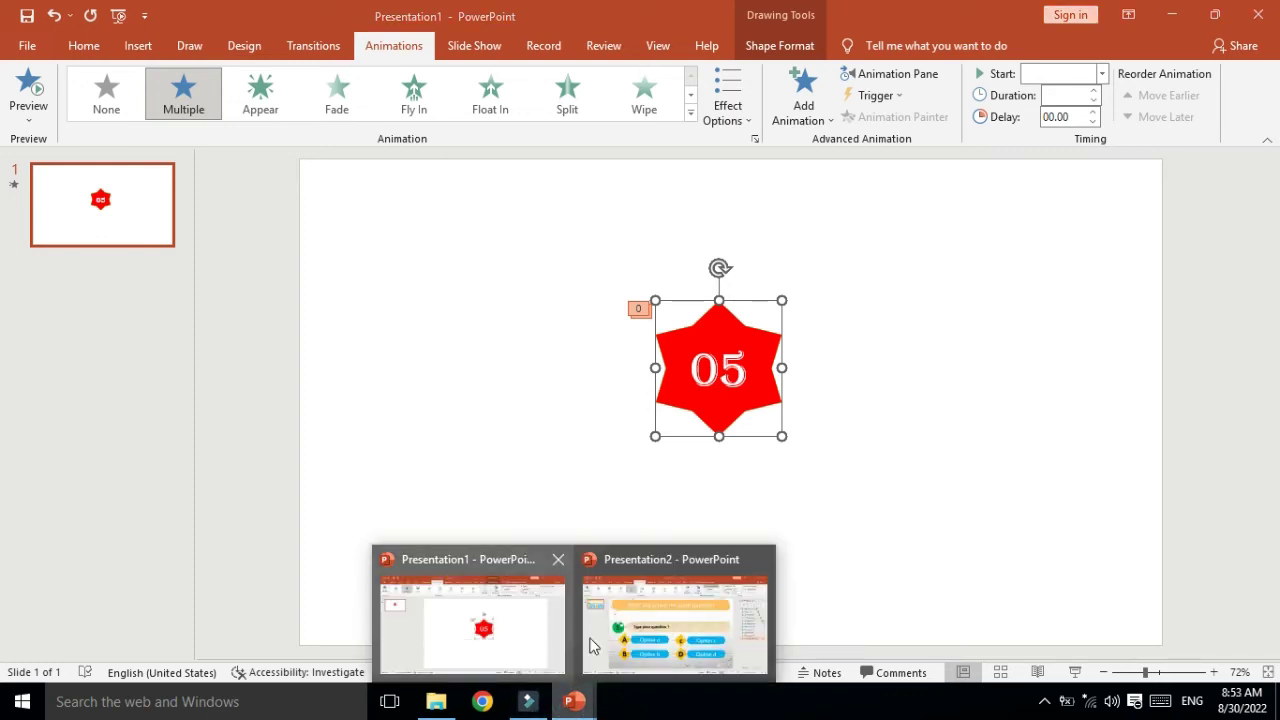
pyautogui.click(605, 645)
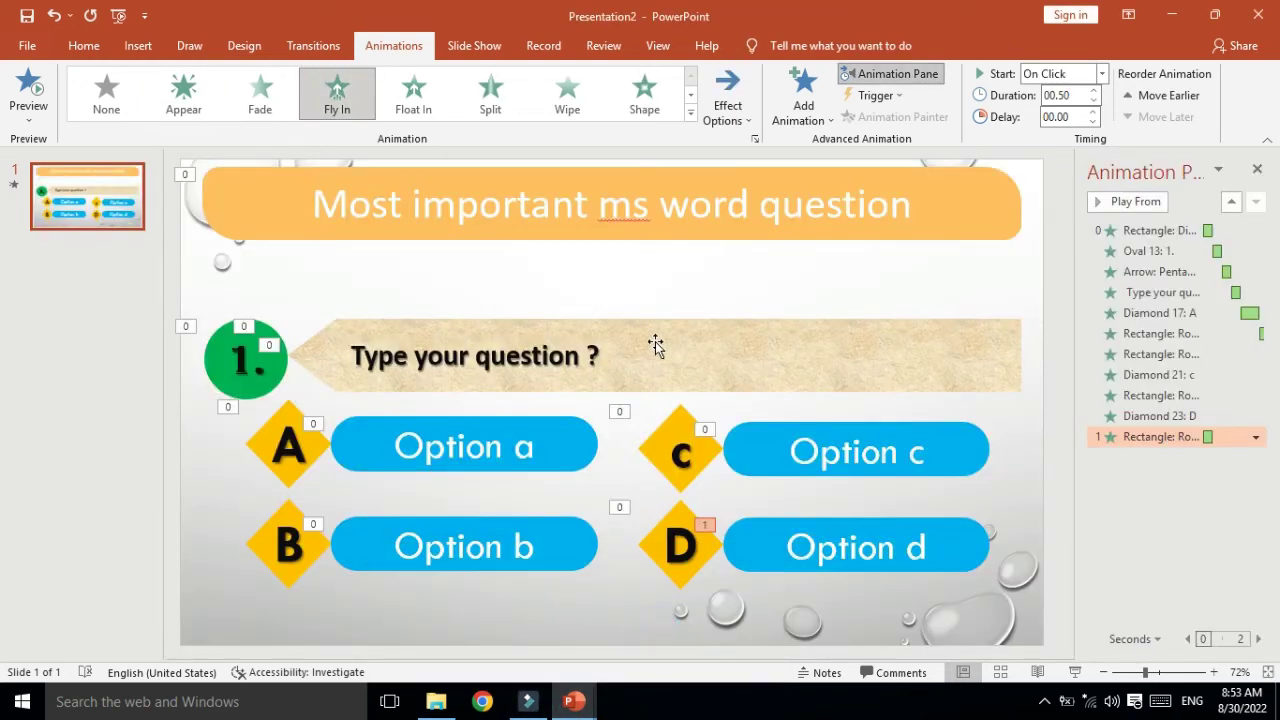
# Paste the red 05 timer star, shrink it a little, and centre it below the option pills.
pyautogui.rightClick(623, 270)
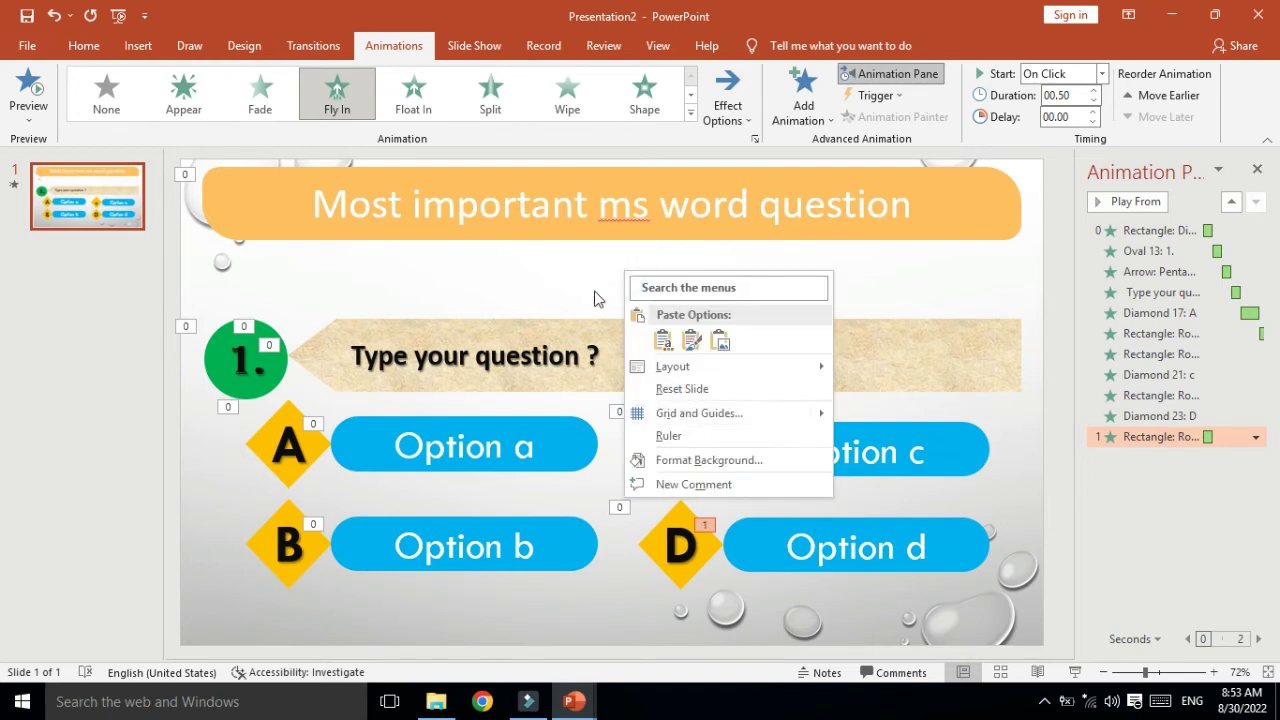
pyautogui.click(586, 280)
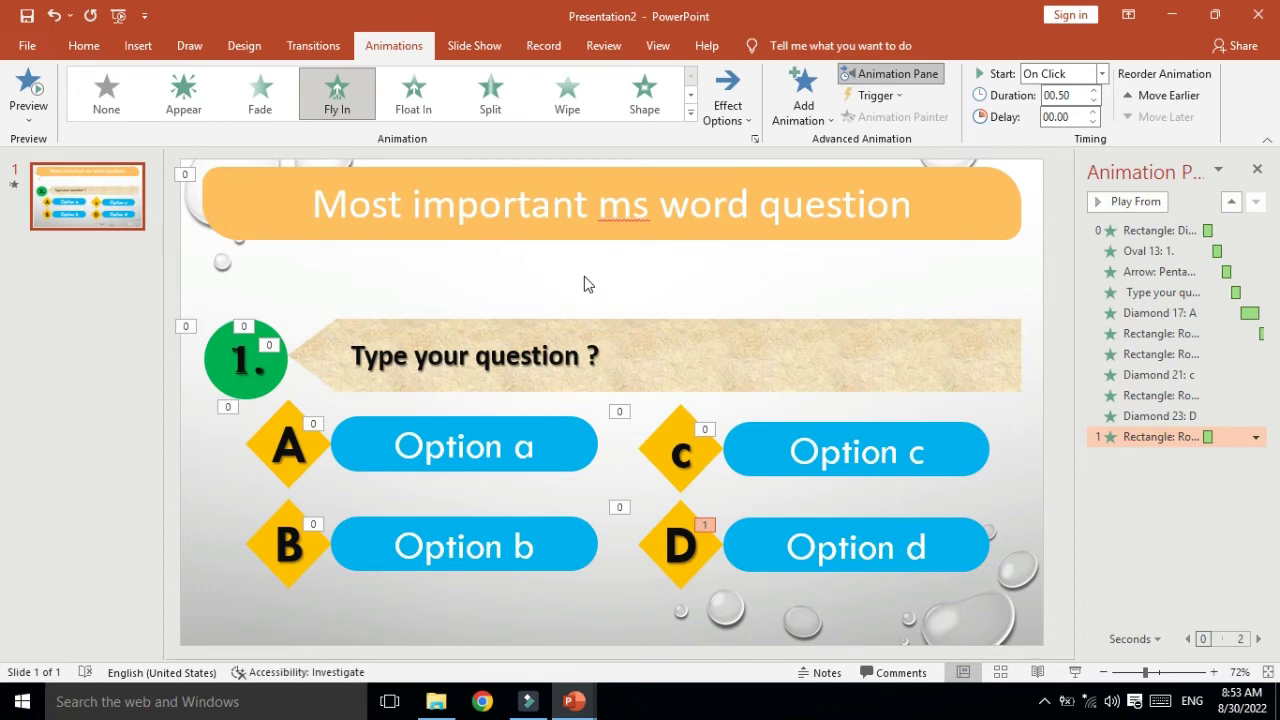
pyautogui.hotkey('ctrl', 'v')
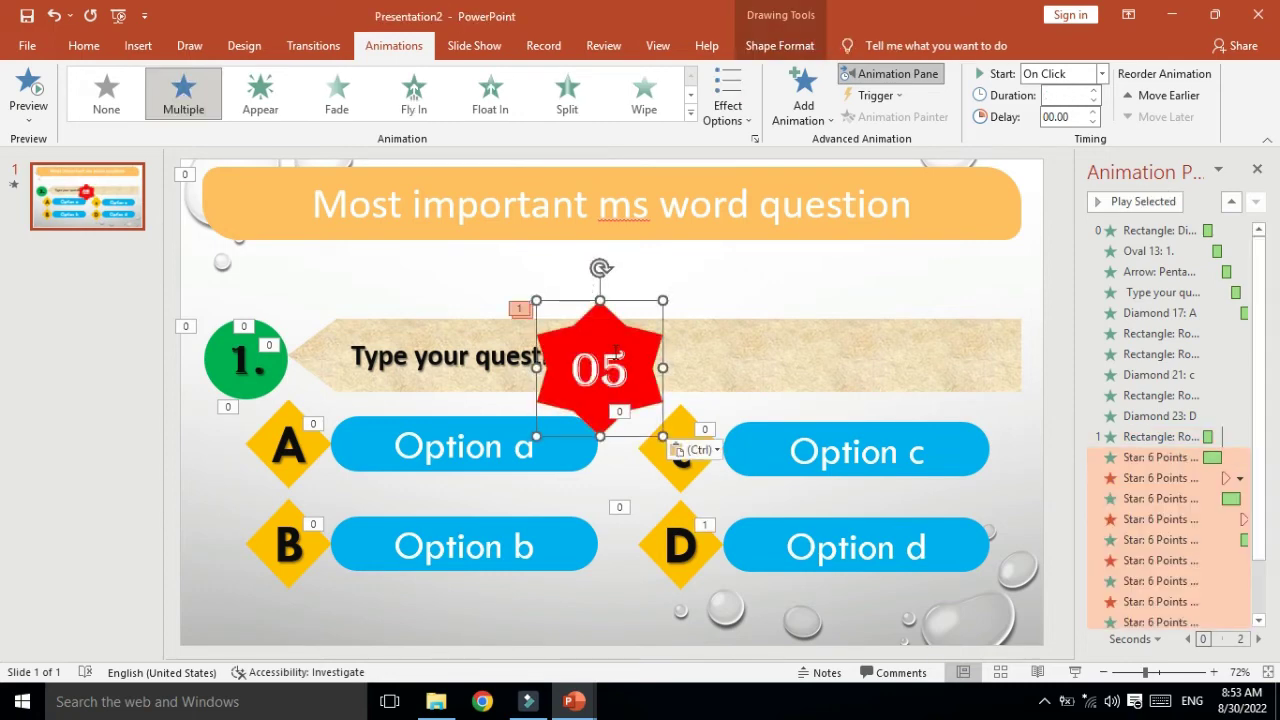
pyautogui.moveTo(621, 340); pyautogui.dragTo(640, 260)
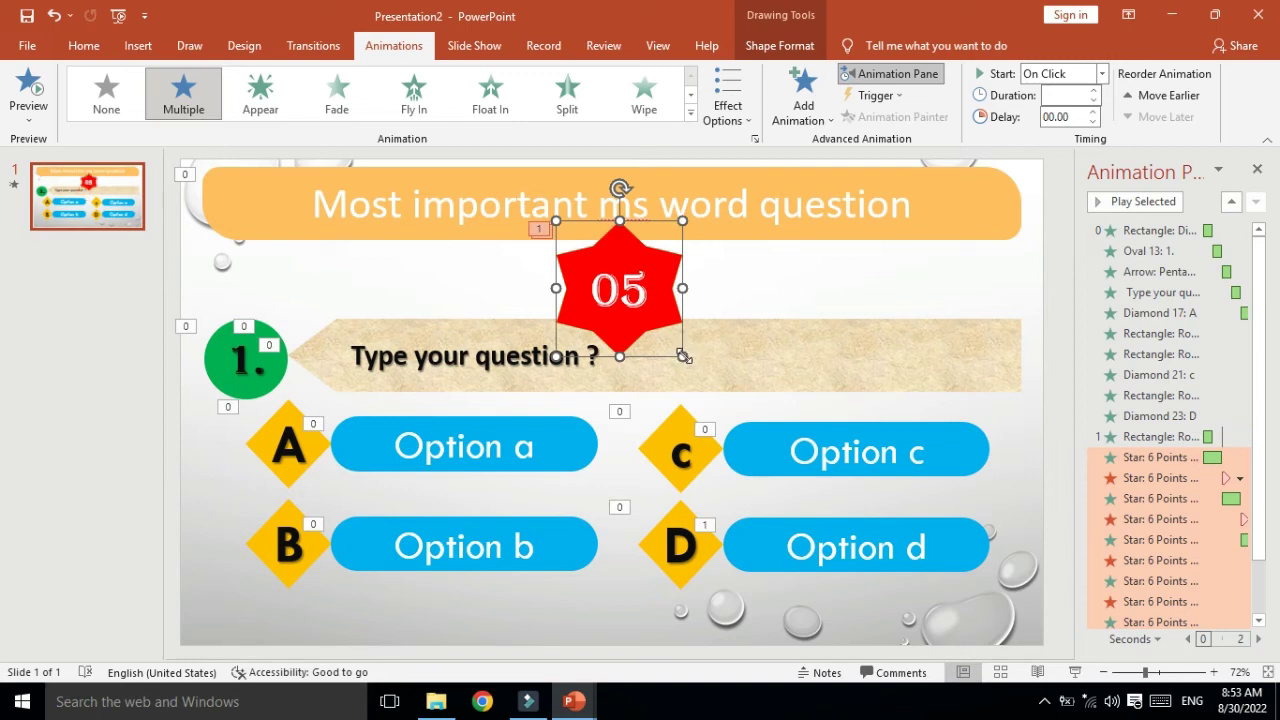
pyautogui.moveTo(683, 356)
pyautogui.mouseDown()
pyautogui.moveTo(660, 319)
pyautogui.moveTo(653, 628)
pyautogui.mouseUp()
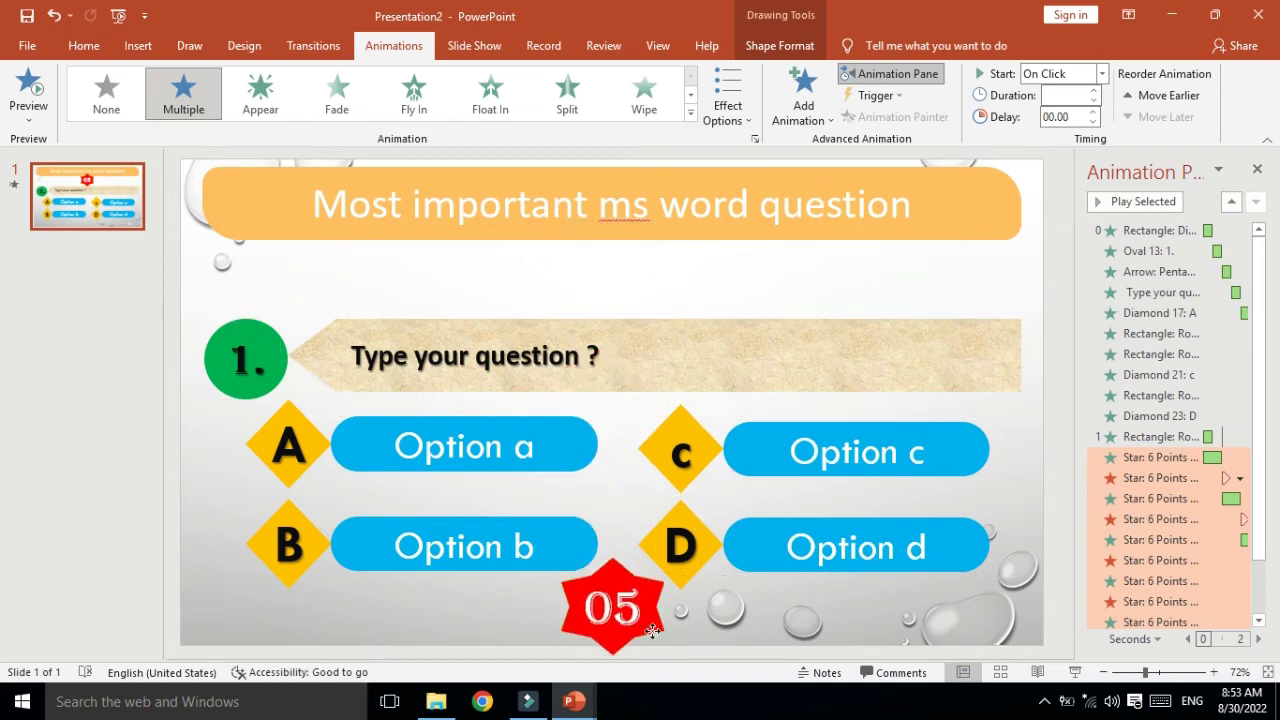
pyautogui.moveTo(654, 626); pyautogui.dragTo(651, 622)
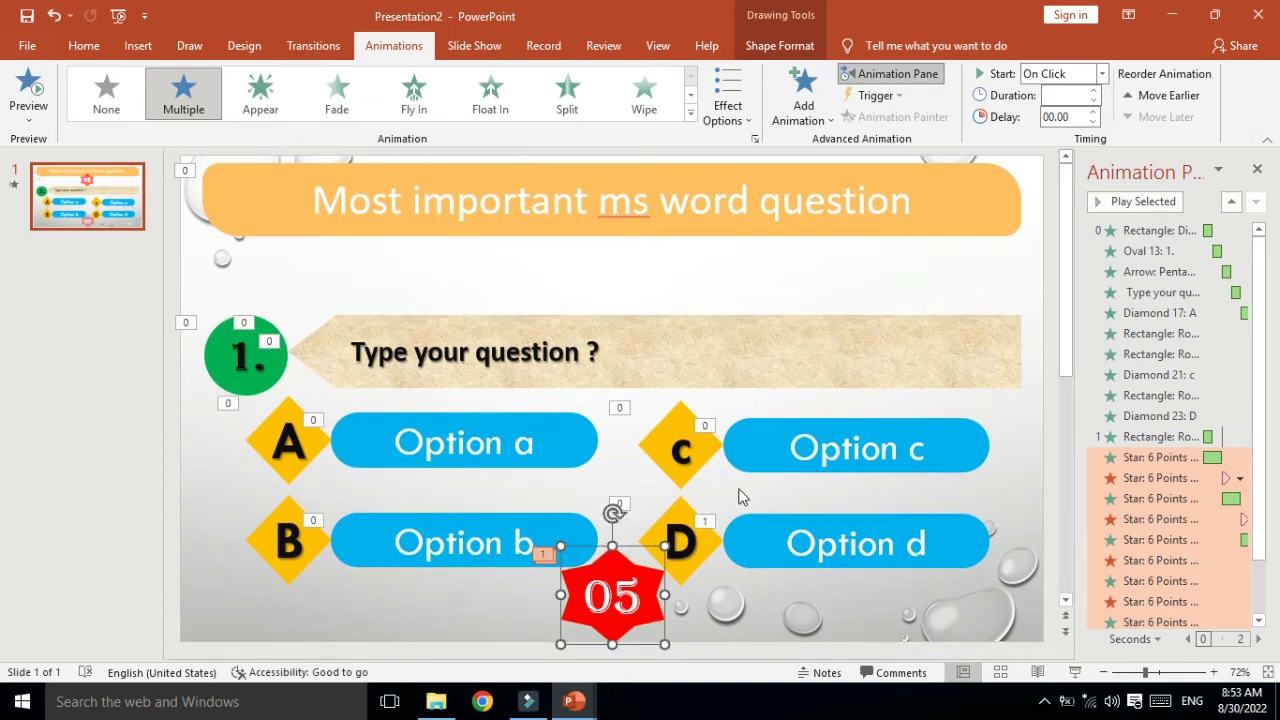
# Nudge every object except the title up slightly.
pyautogui.click(817, 383)
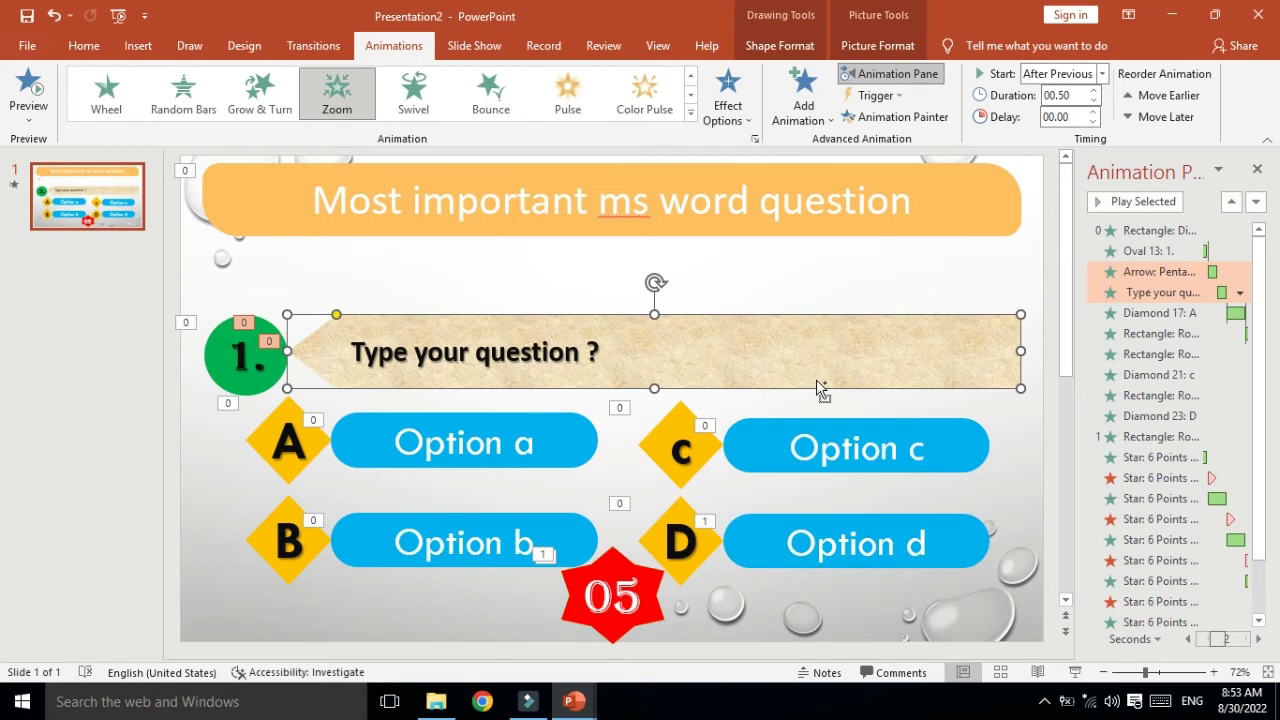
pyautogui.hotkey('ctrl', 'a')
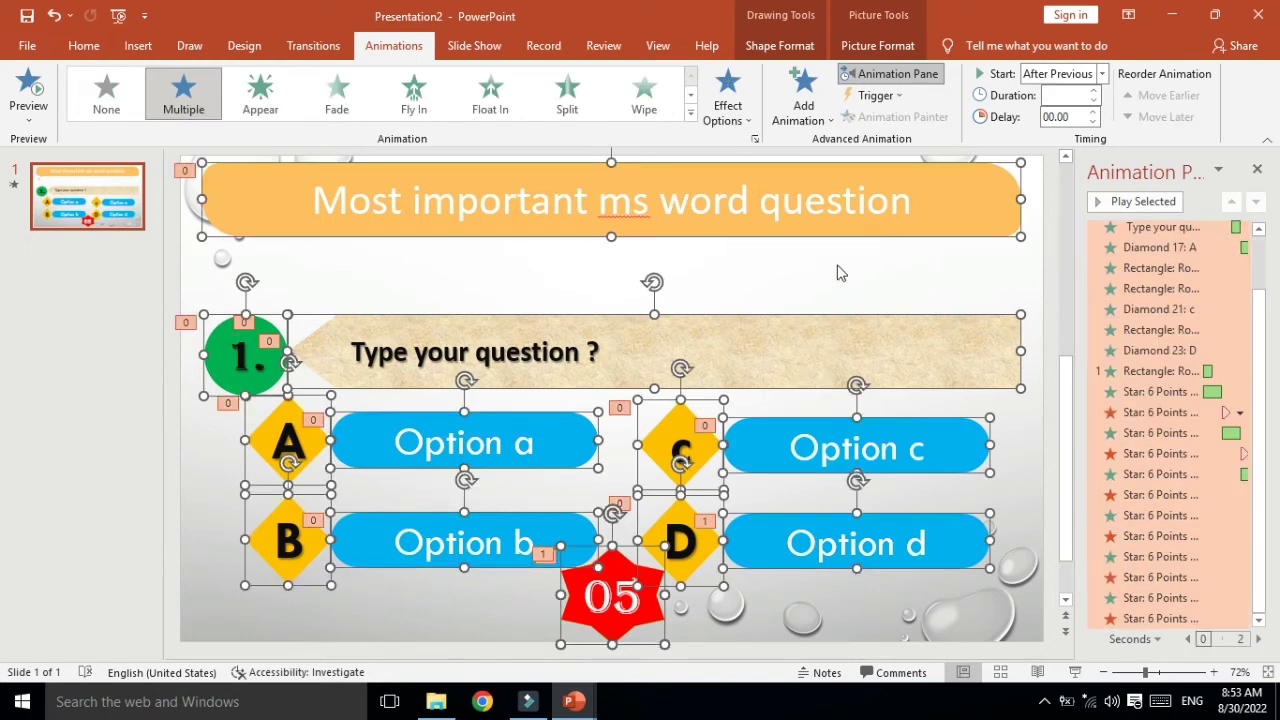
pyautogui.keyDown('ctrl'); pyautogui.click(836, 244); pyautogui.keyUp('ctrl')
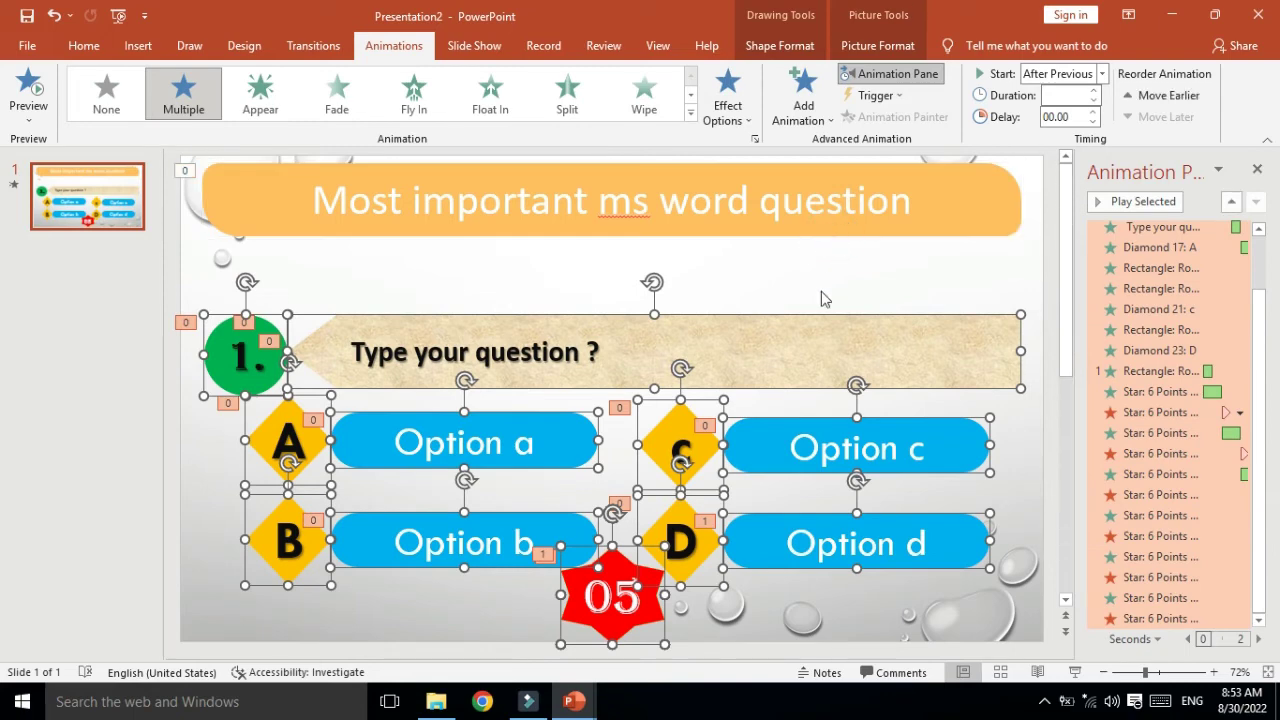
pyautogui.hotkey('ctrl', 'Up')
pyautogui.hotkey('ctrl', 'Up')
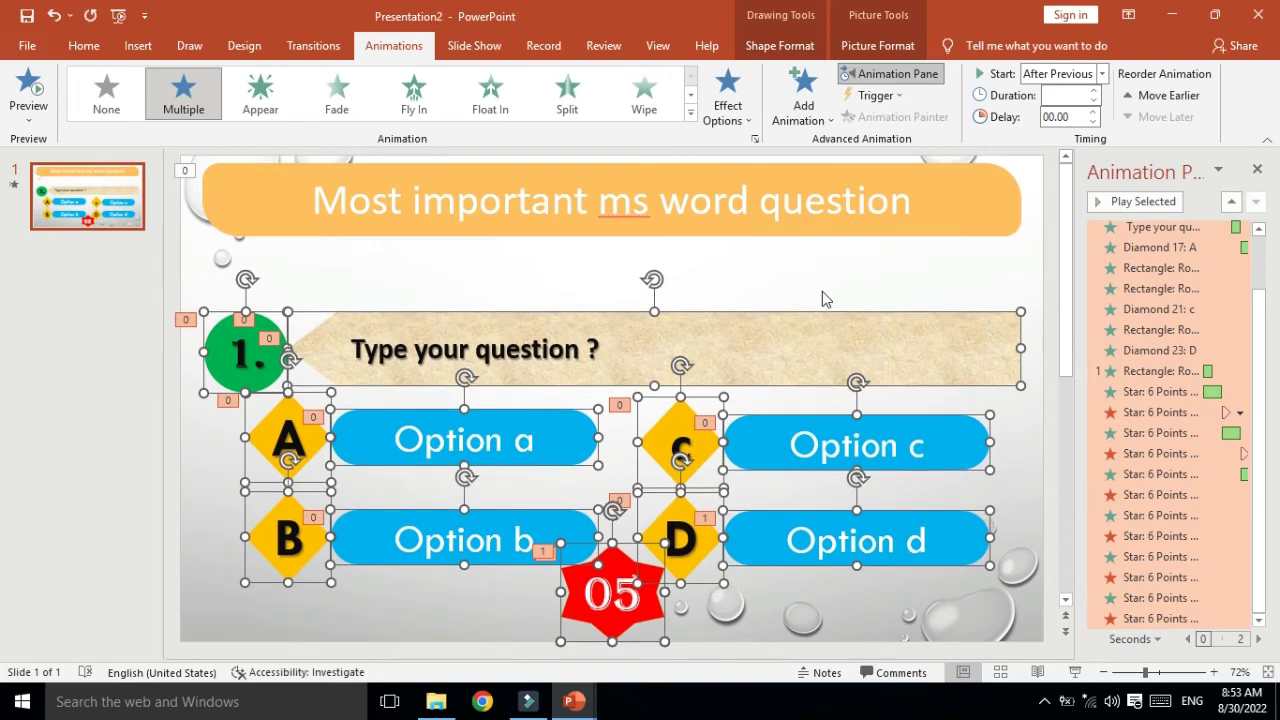
pyautogui.hotkey('ctrl', 'Up')
pyautogui.hotkey('ctrl', 'Up')
pyautogui.hotkey('ctrl', 'Up')
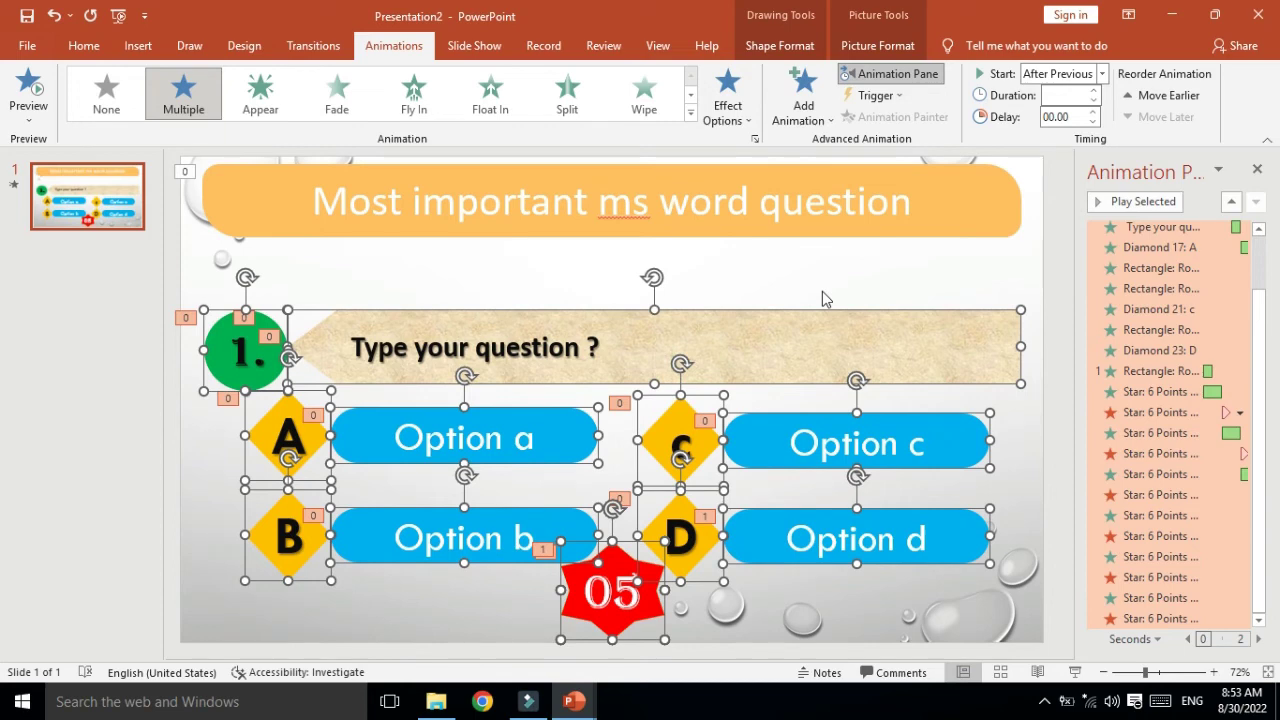
# Select the Option d pill to check its Fly In entry in the Animation Pane.
pyautogui.click(798, 292)
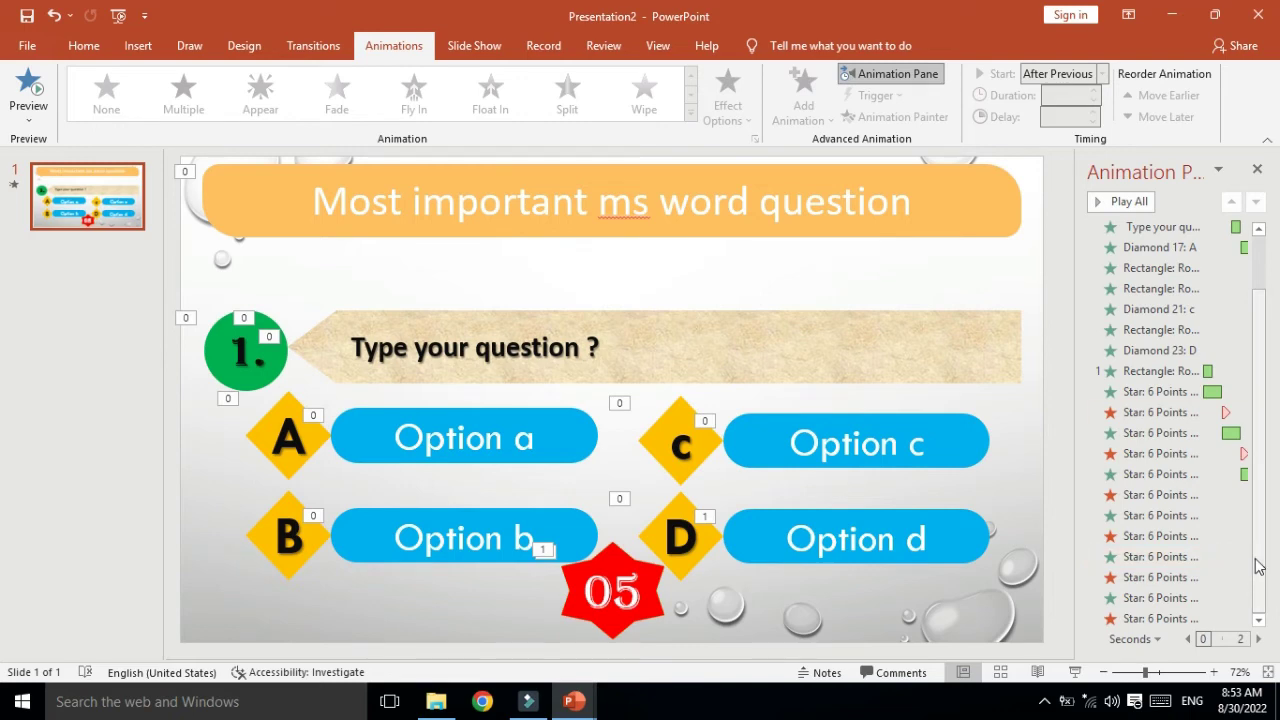
pyautogui.moveTo(1258, 566); pyautogui.dragTo(1258, 514)
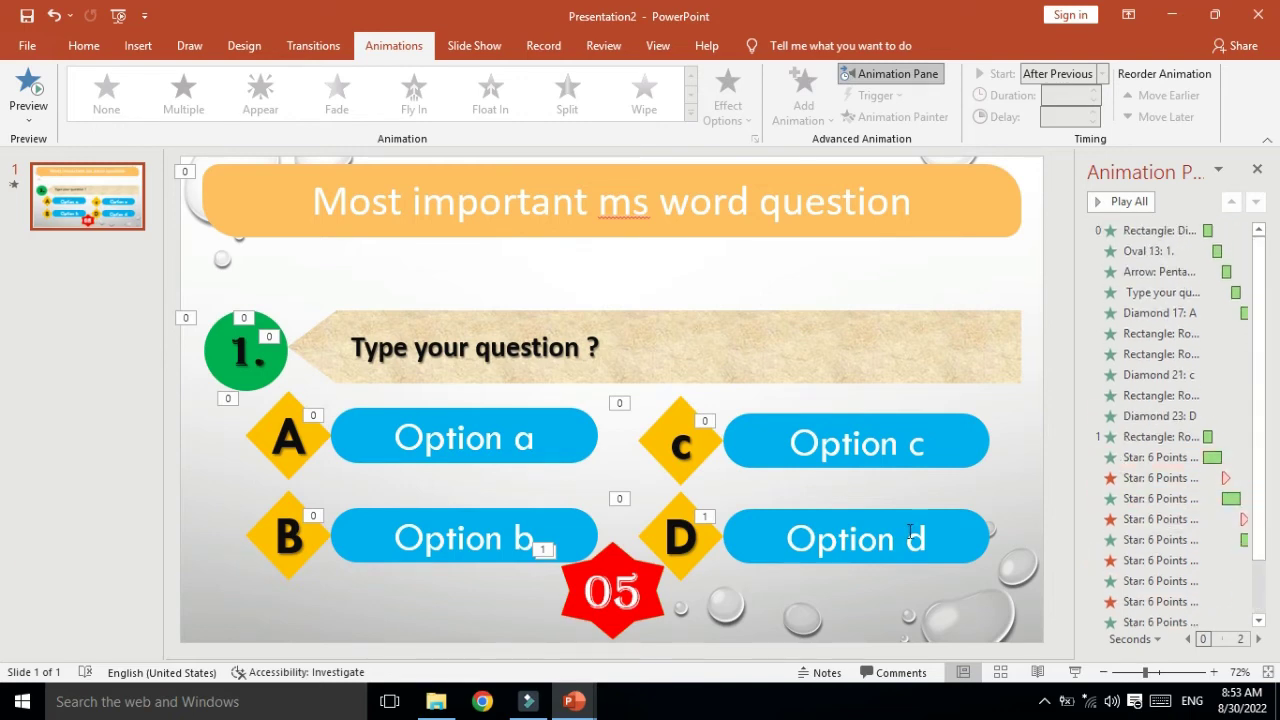
pyautogui.click(939, 557)
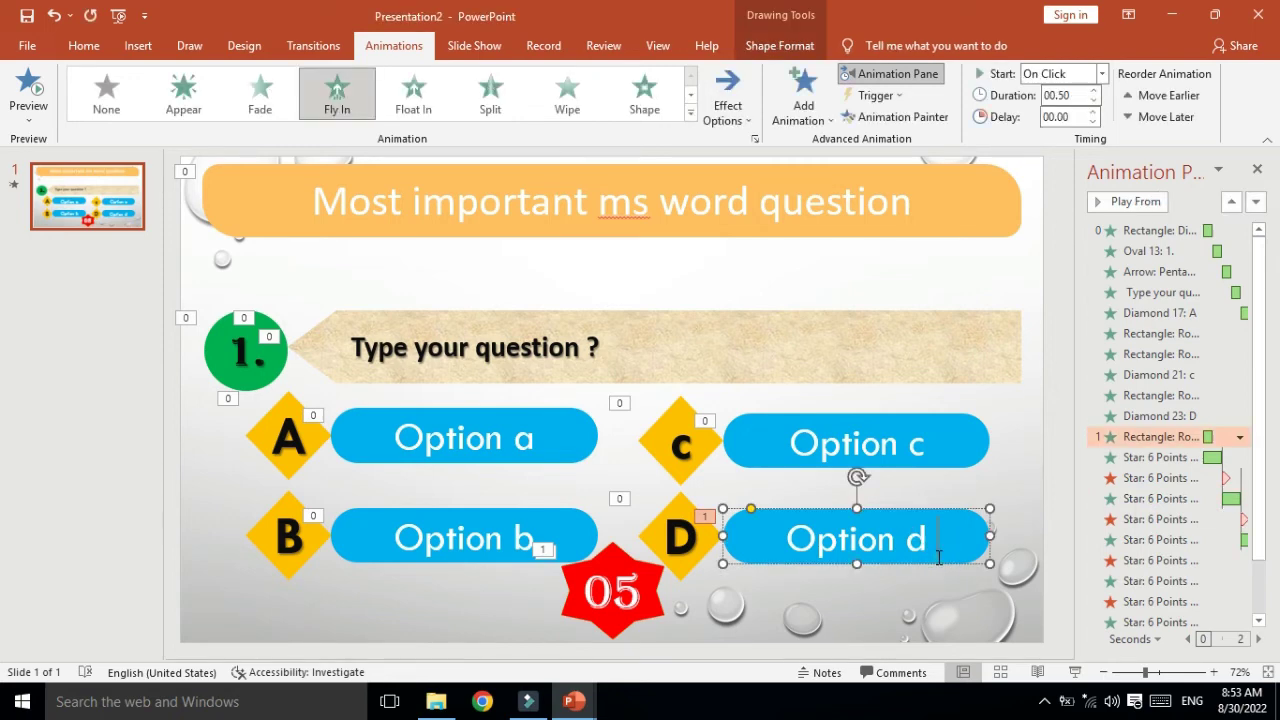
# Select all nine Star: 6 Points timer rows in the Animation Pane.
pyautogui.click(1145, 460)
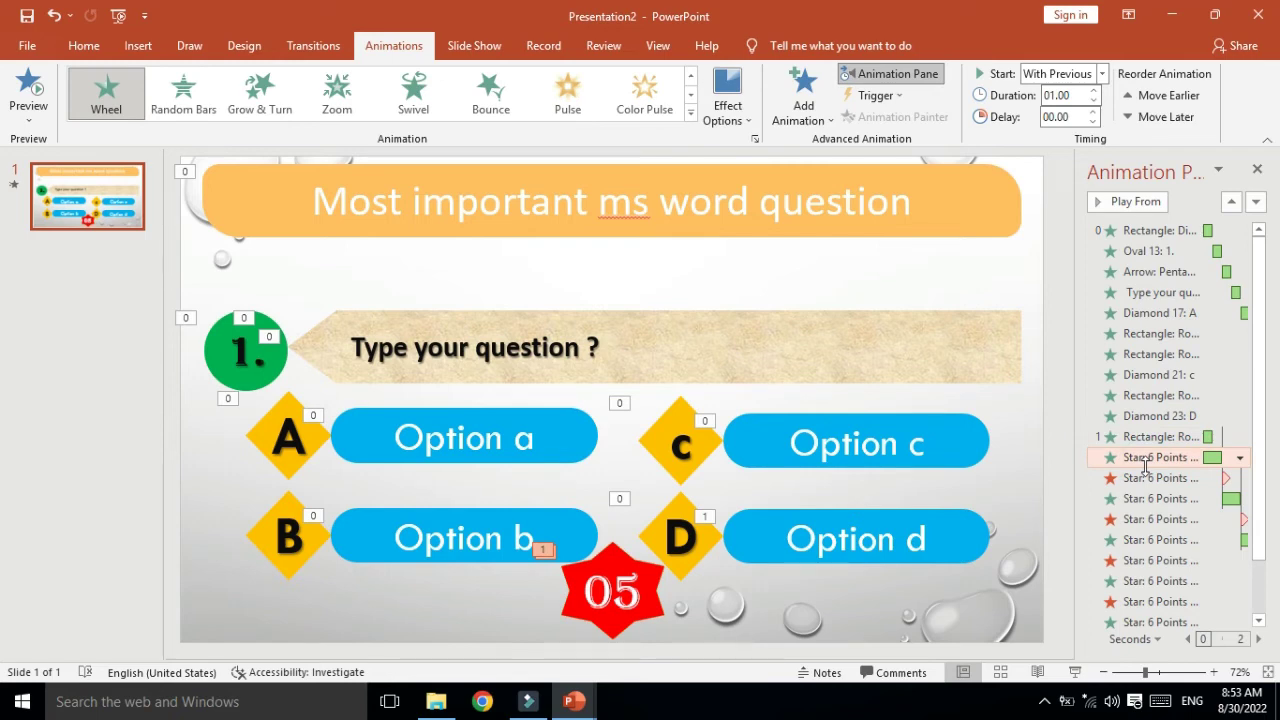
pyautogui.keyDown('shift'); pyautogui.click(1143, 478); pyautogui.keyUp('shift')
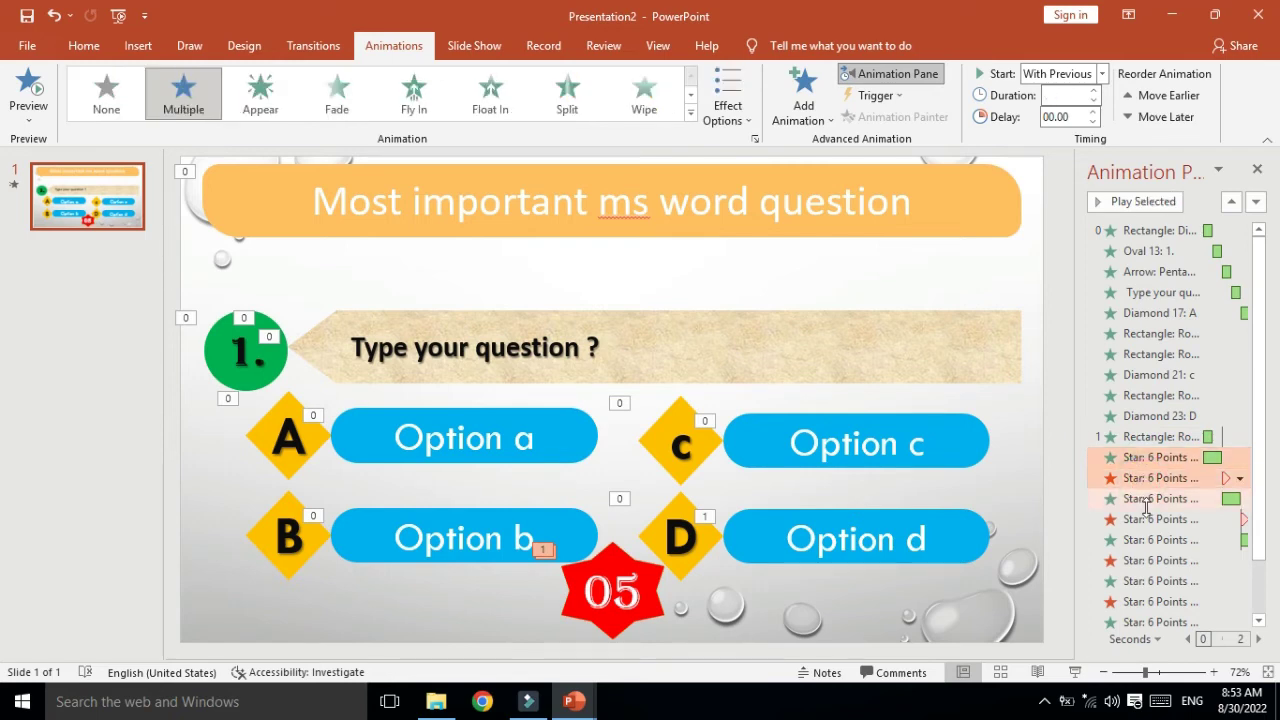
pyautogui.keyDown('shift'); pyautogui.click(1145, 498); pyautogui.keyUp('shift')
pyautogui.keyDown('shift'); pyautogui.click(1147, 519); pyautogui.keyUp('shift')
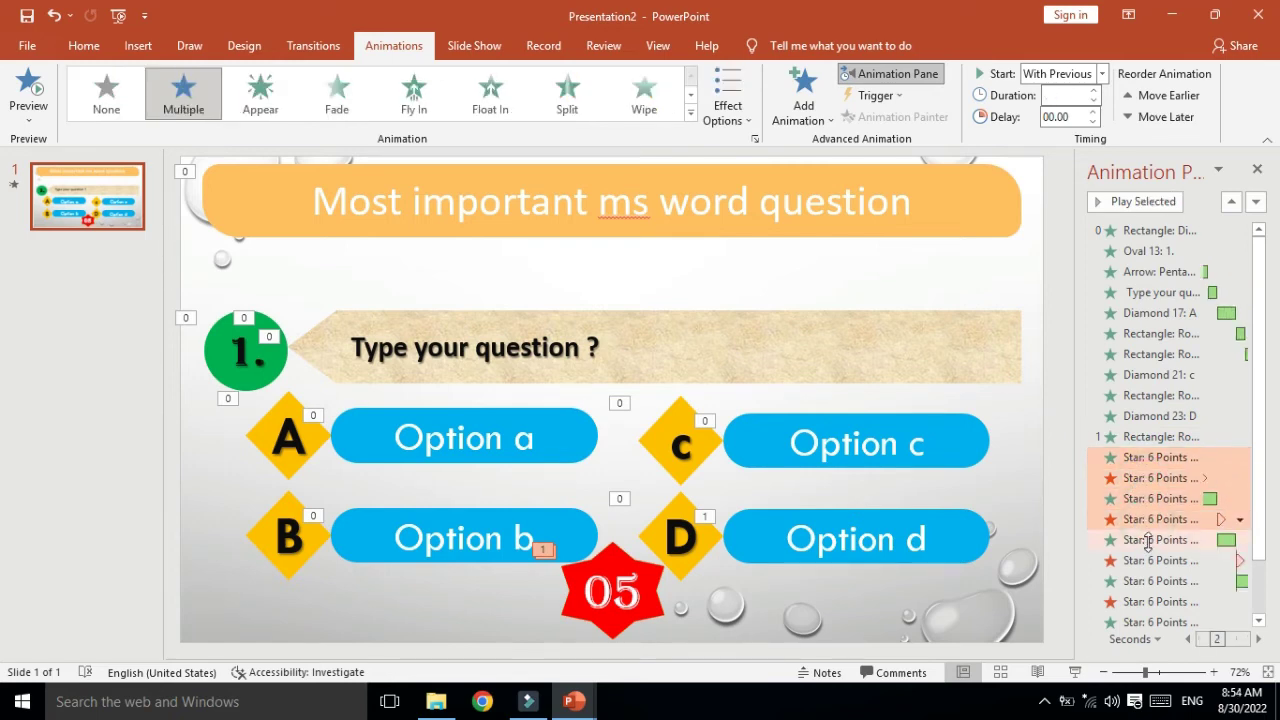
pyautogui.keyDown('shift'); pyautogui.click(1147, 540); pyautogui.keyUp('shift')
pyautogui.keyDown('shift'); pyautogui.click(1150, 561); pyautogui.keyUp('shift')
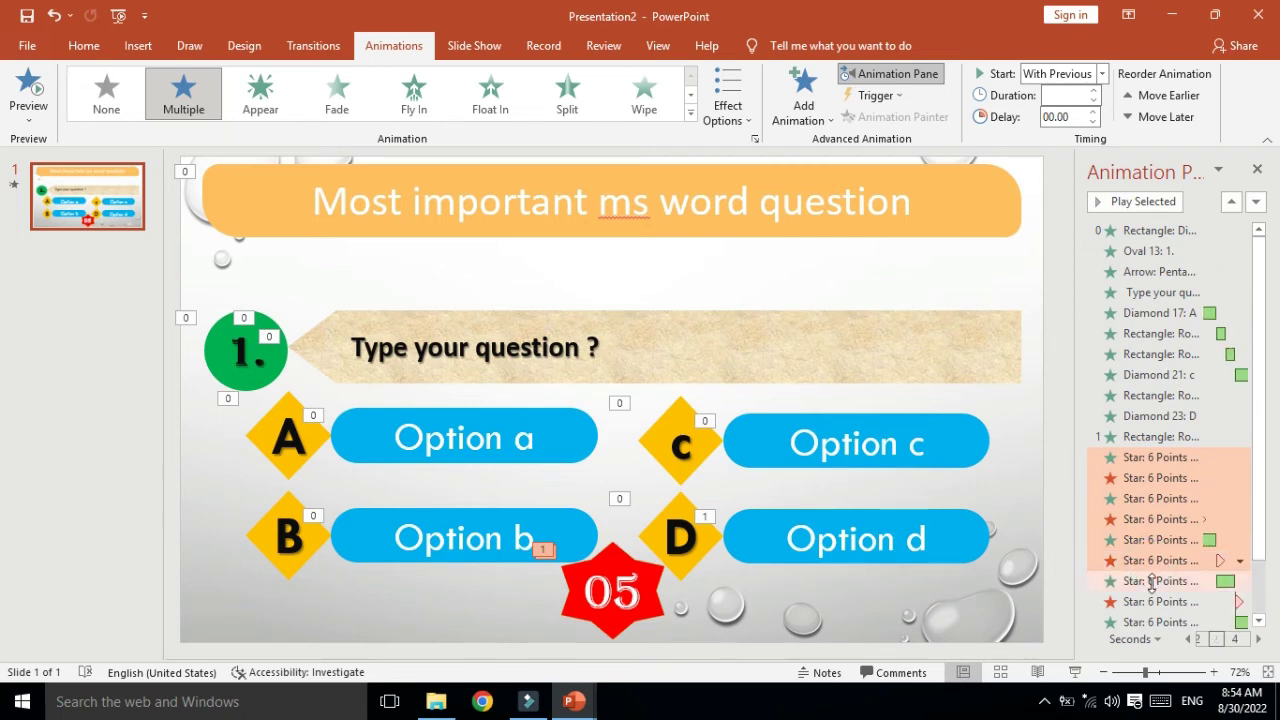
pyautogui.keyDown('shift'); pyautogui.click(1150, 581); pyautogui.keyUp('shift')
pyautogui.keyDown('shift'); pyautogui.click(1150, 601); pyautogui.keyUp('shift')
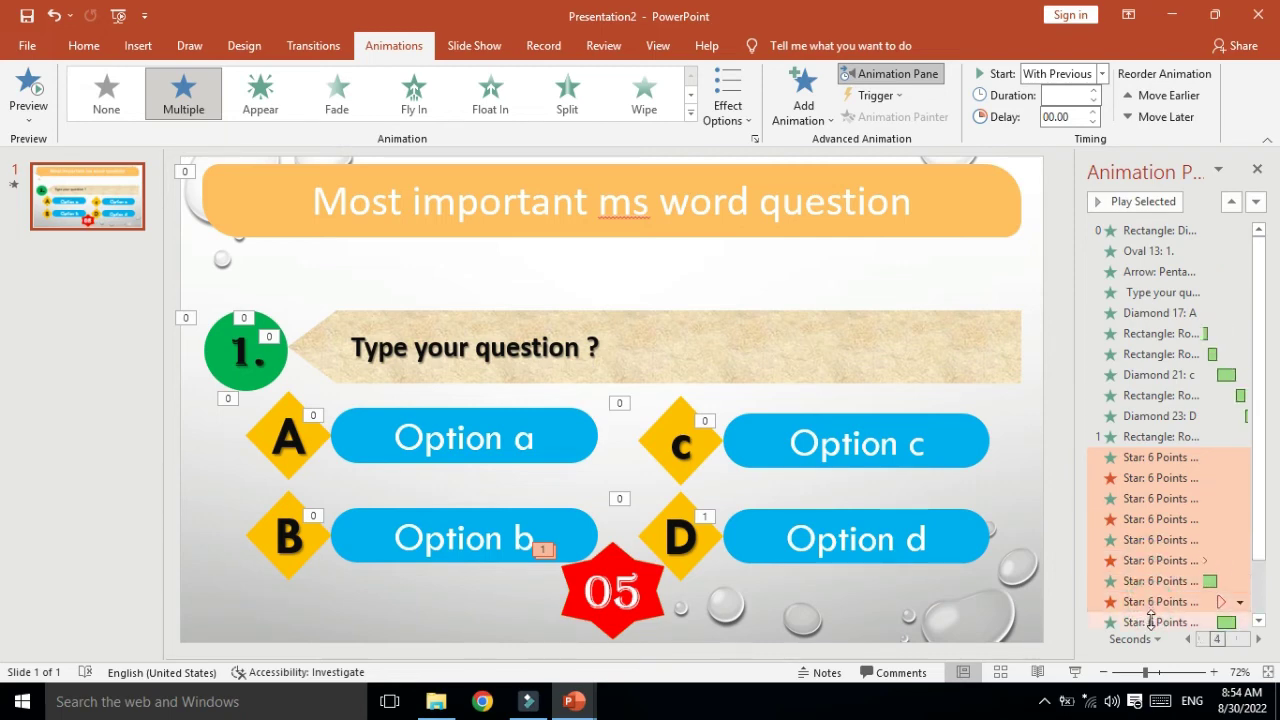
pyautogui.keyDown('shift'); pyautogui.click(1150, 622); pyautogui.keyUp('shift')
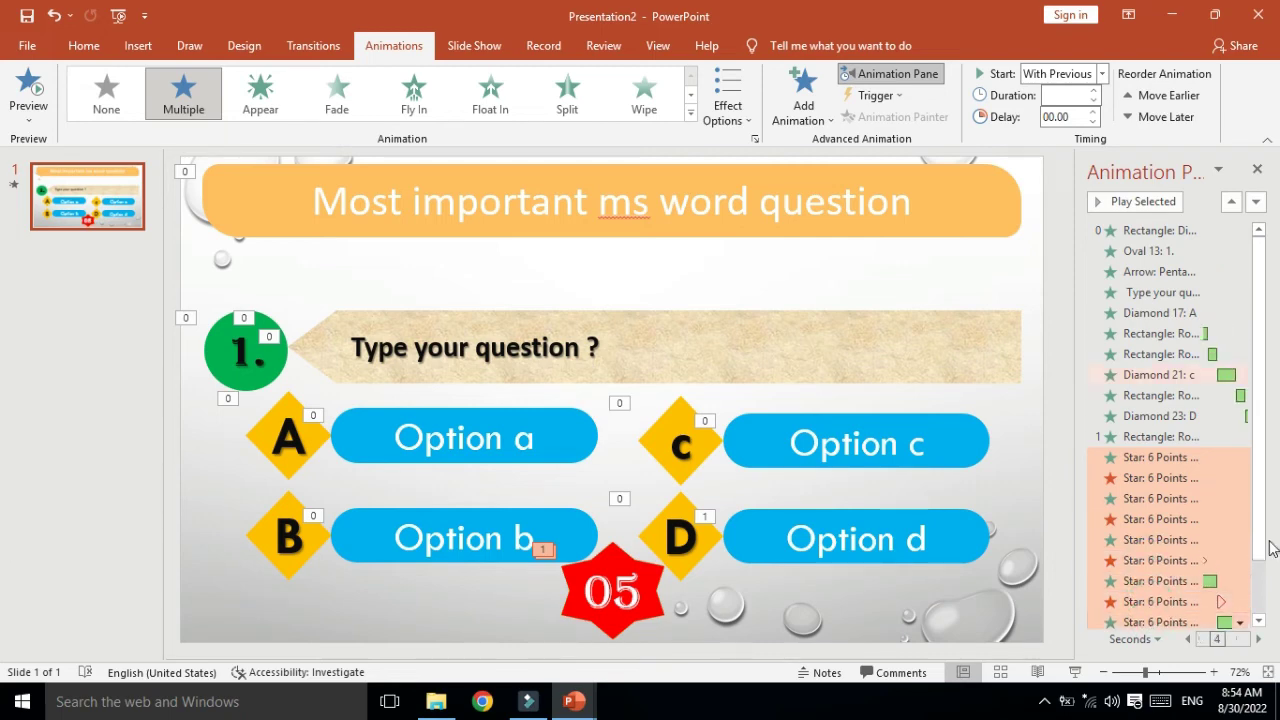
pyautogui.moveTo(1260, 545); pyautogui.dragTo(1260, 598)
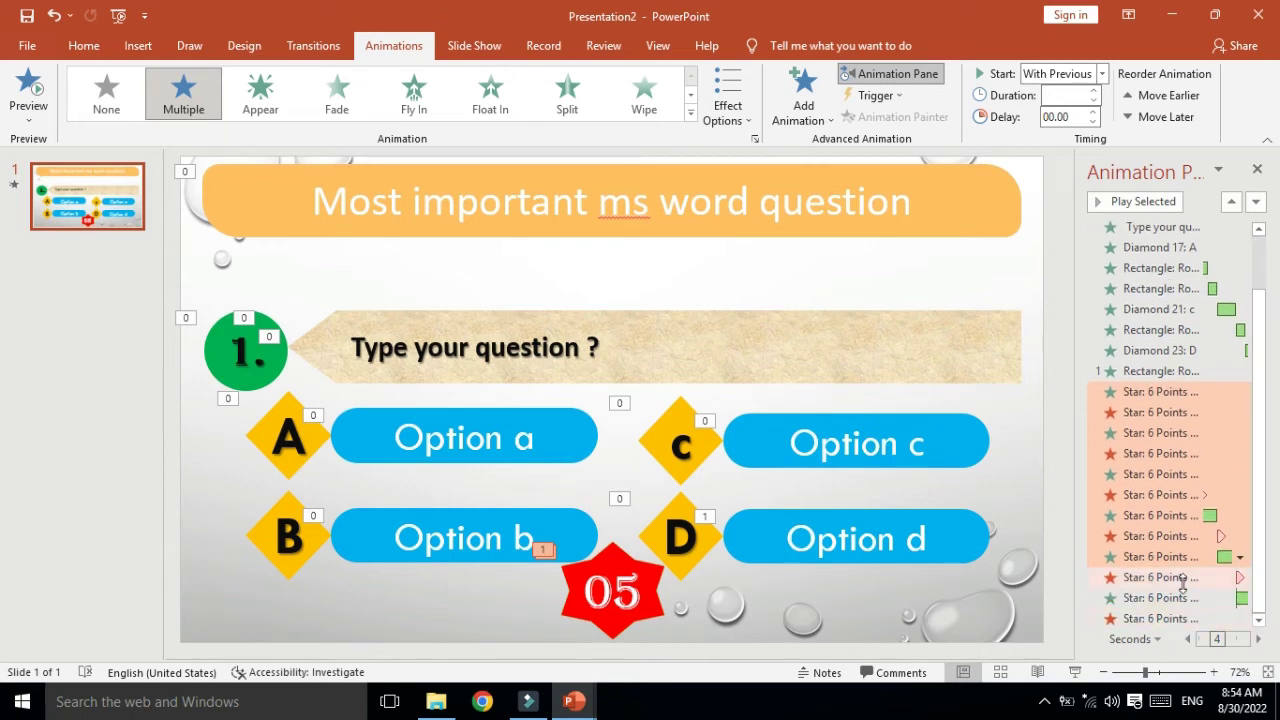
pyautogui.moveTo(1183, 582); pyautogui.dragTo(1177, 615)
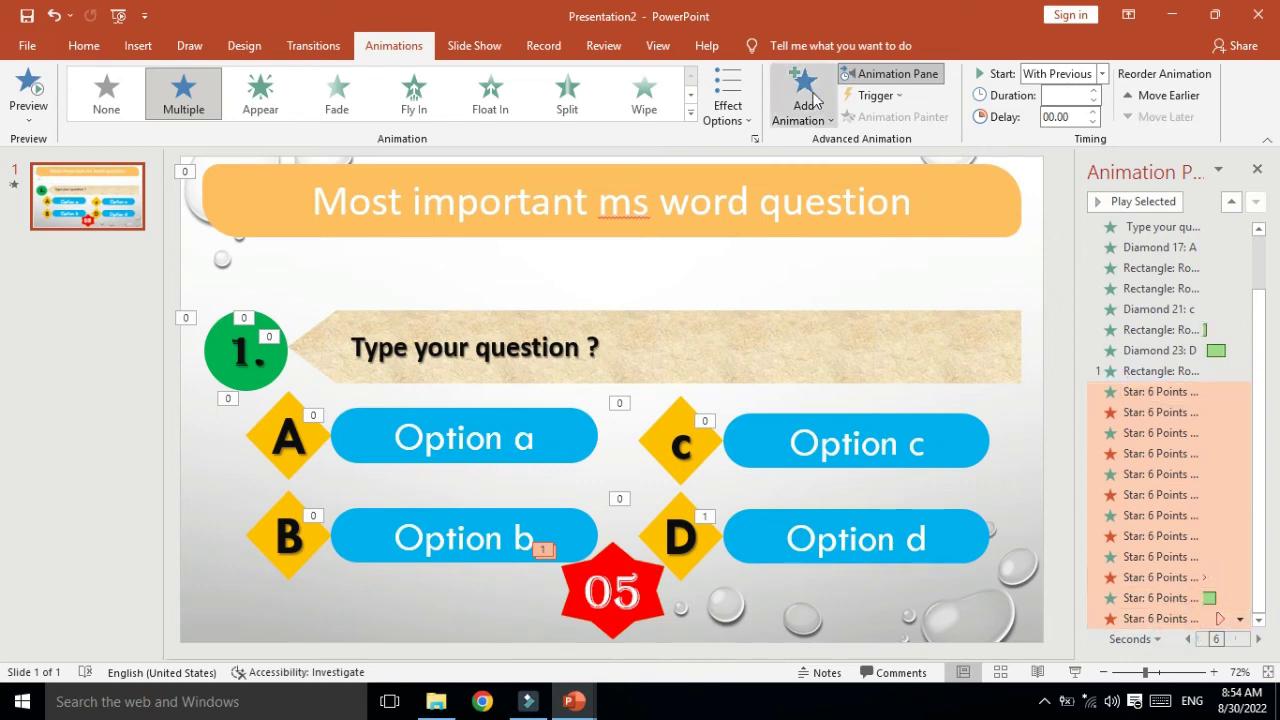
# Set the selected star timer animations to start After Previous.
pyautogui.click(1101, 75)
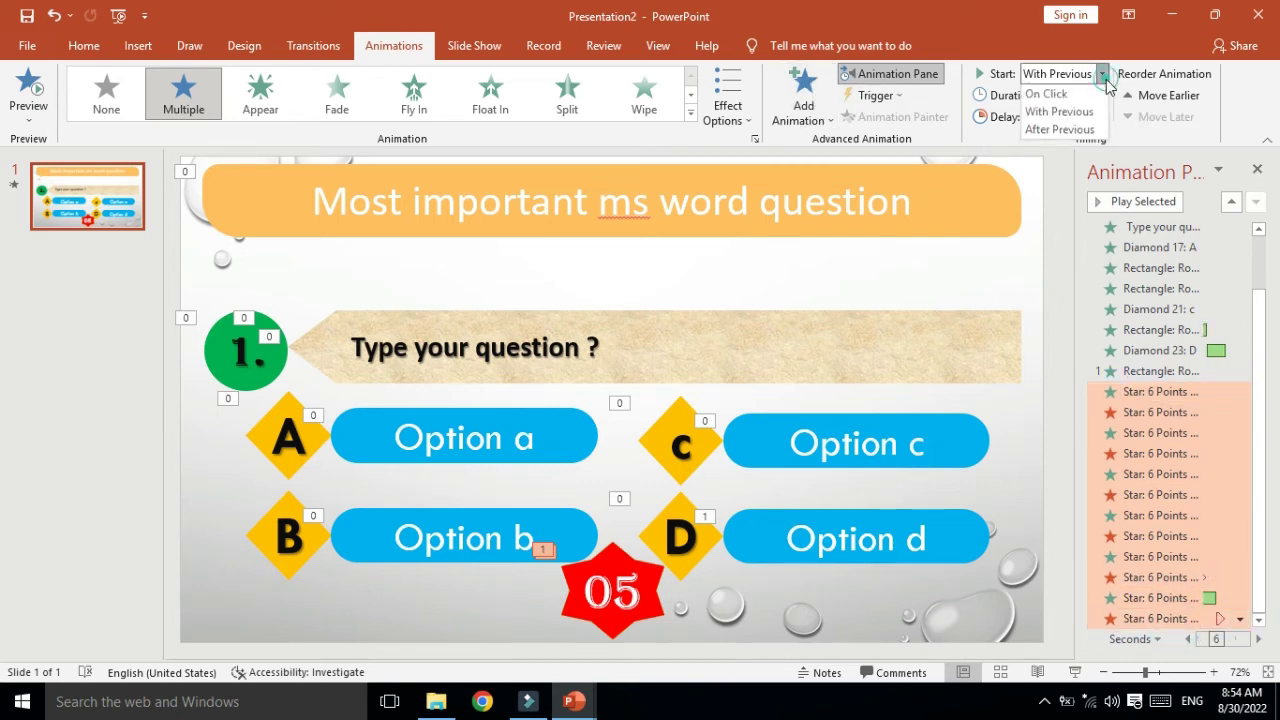
pyautogui.click(1060, 131)
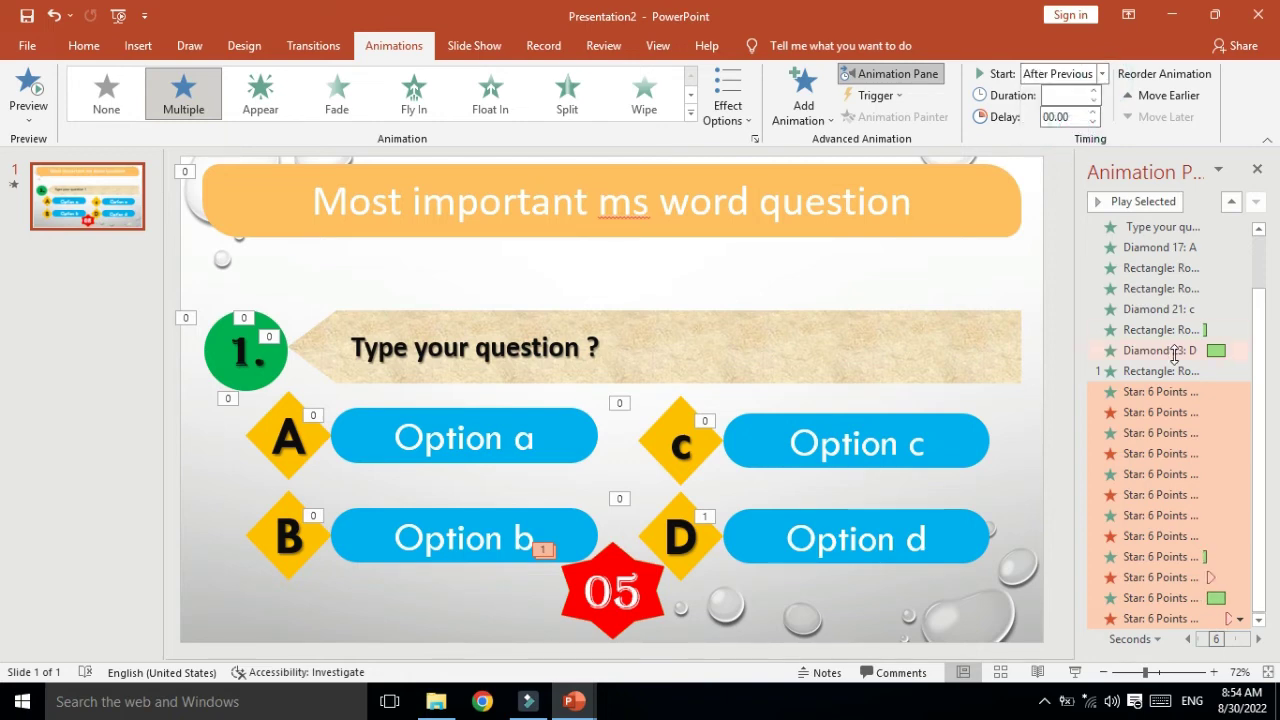
pyautogui.scroll(2, 1277, 510)
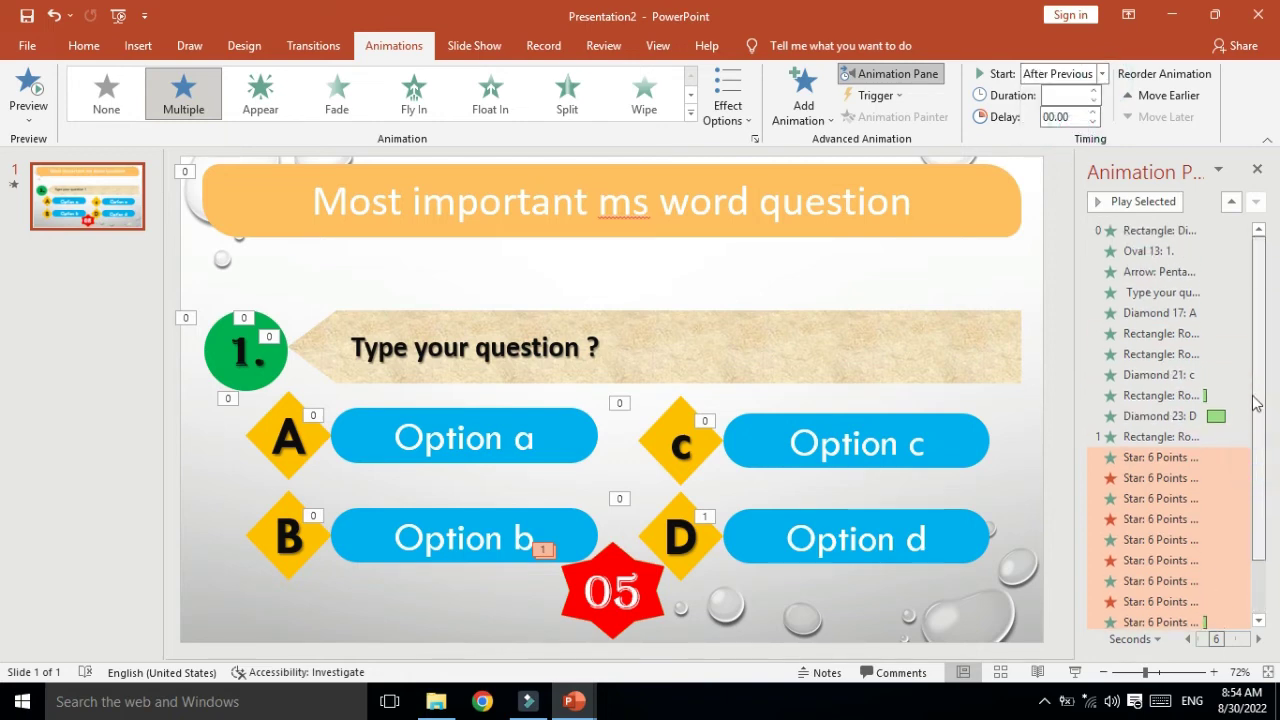
pyautogui.scroll(-2, 1278, 567)
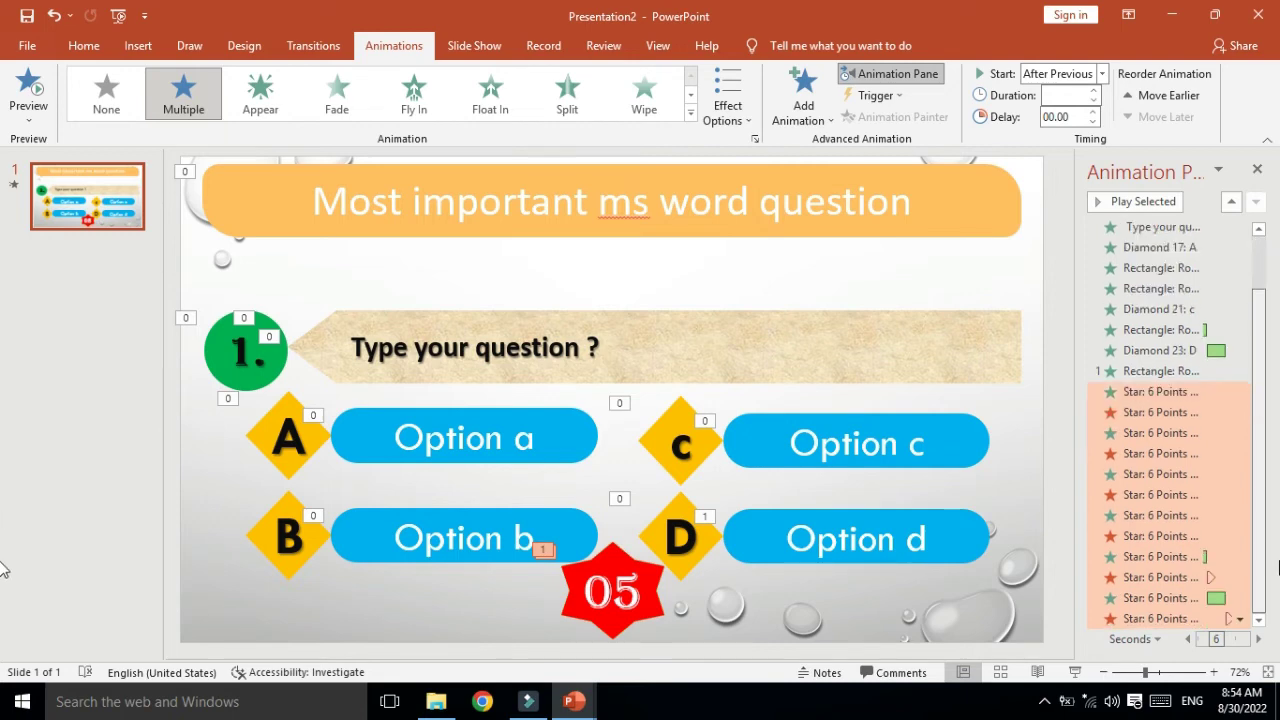
pyautogui.click(1063, 463)
pyautogui.click(1066, 468)
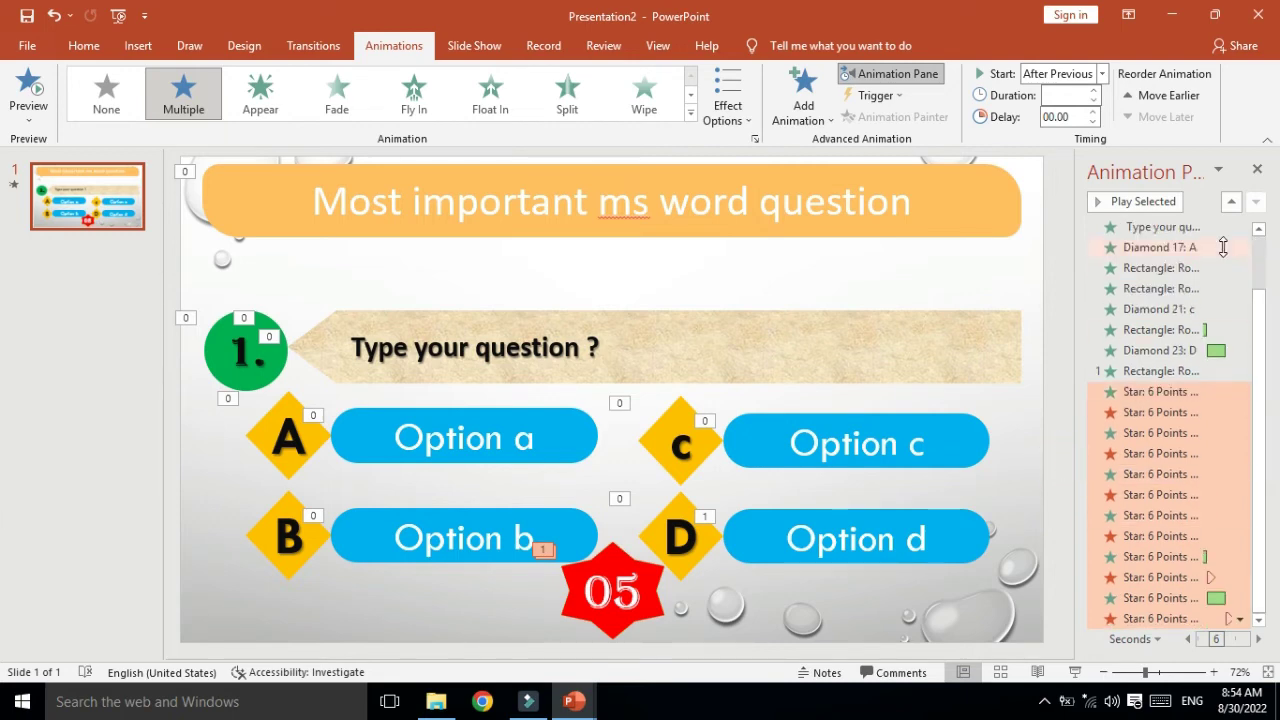
pyautogui.click(1058, 227)
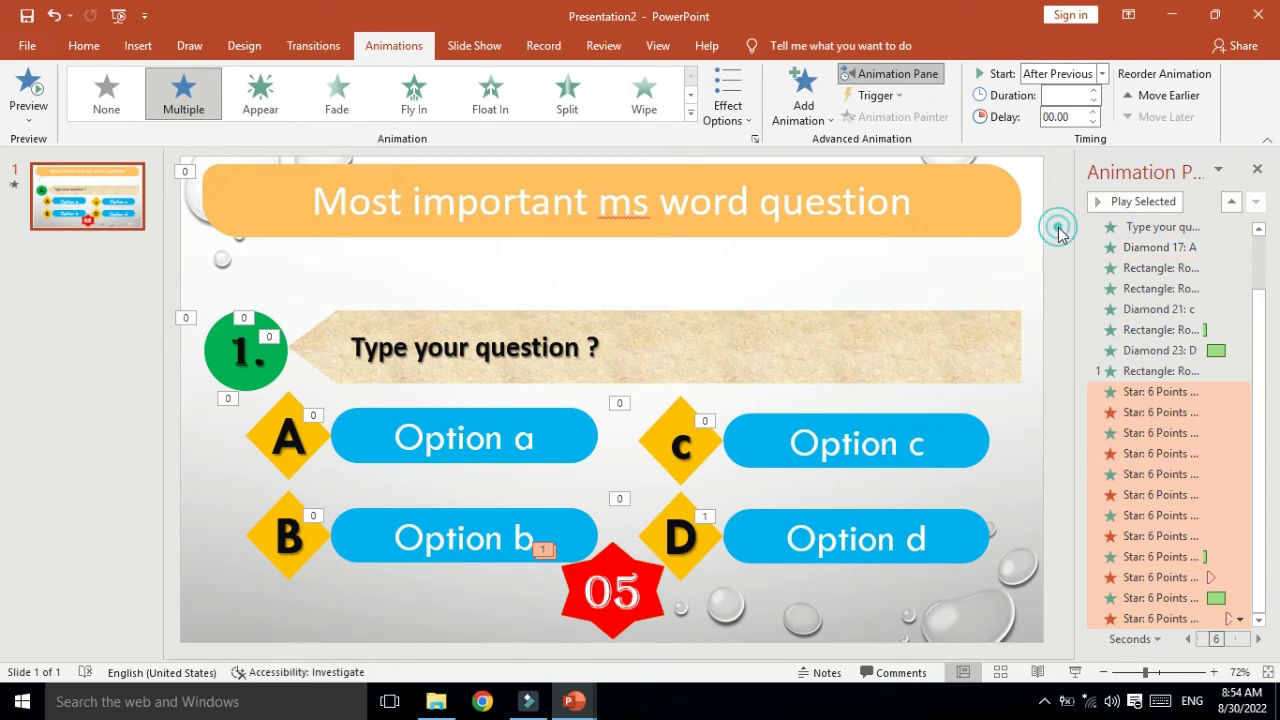
pyautogui.click(1058, 228)
pyautogui.click(1010, 270)
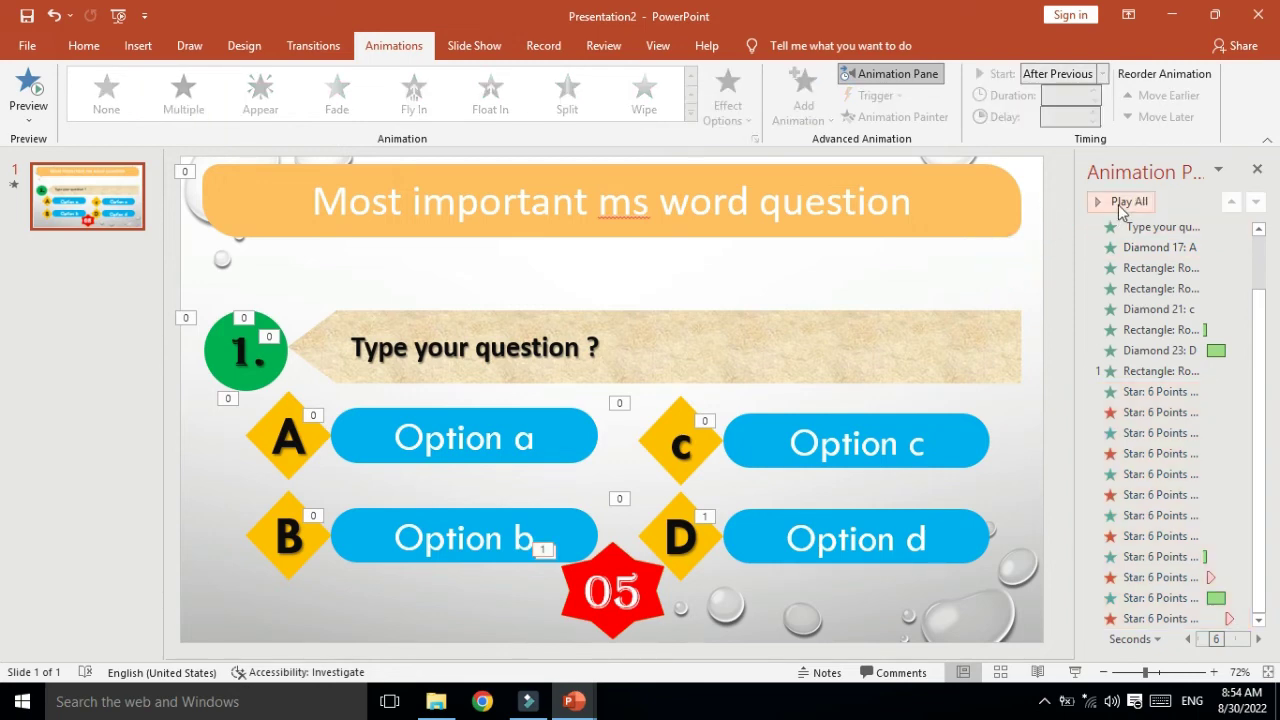
pyautogui.click(1122, 203)
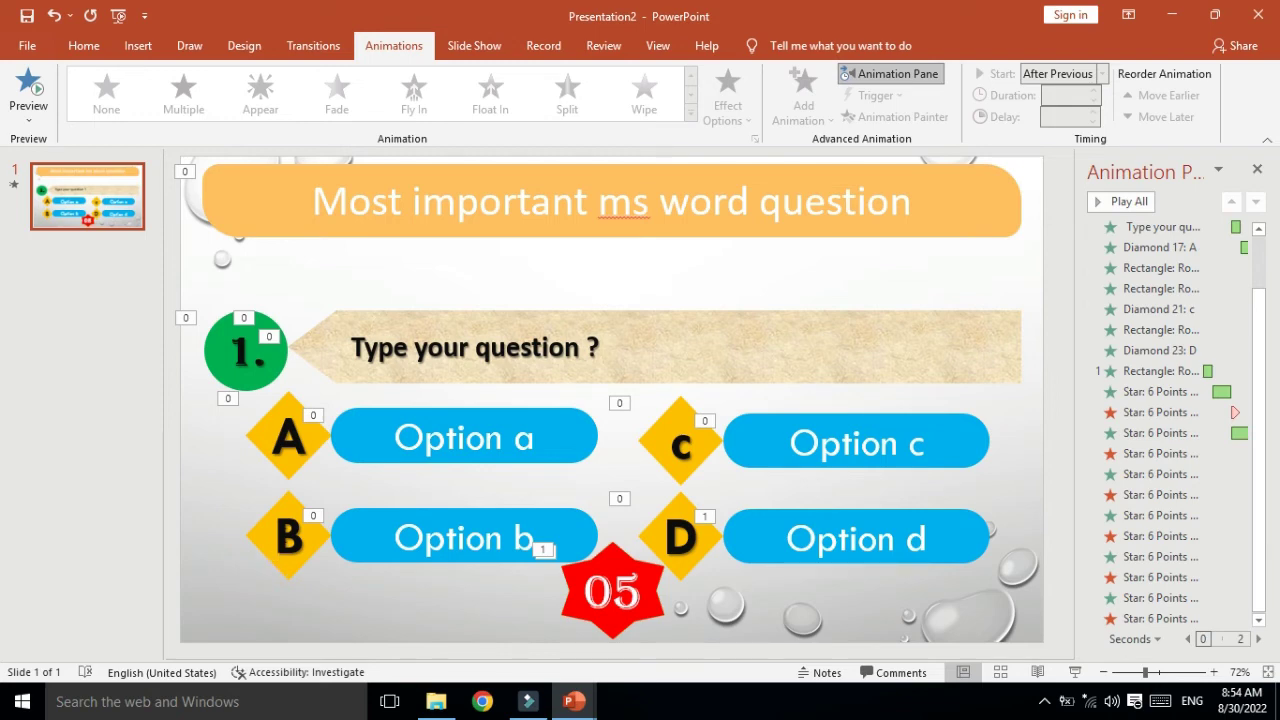
# Copy diamond A's Expand animation to diamond B, move it under A's entries, and preview from A.
pyautogui.click(290, 477)
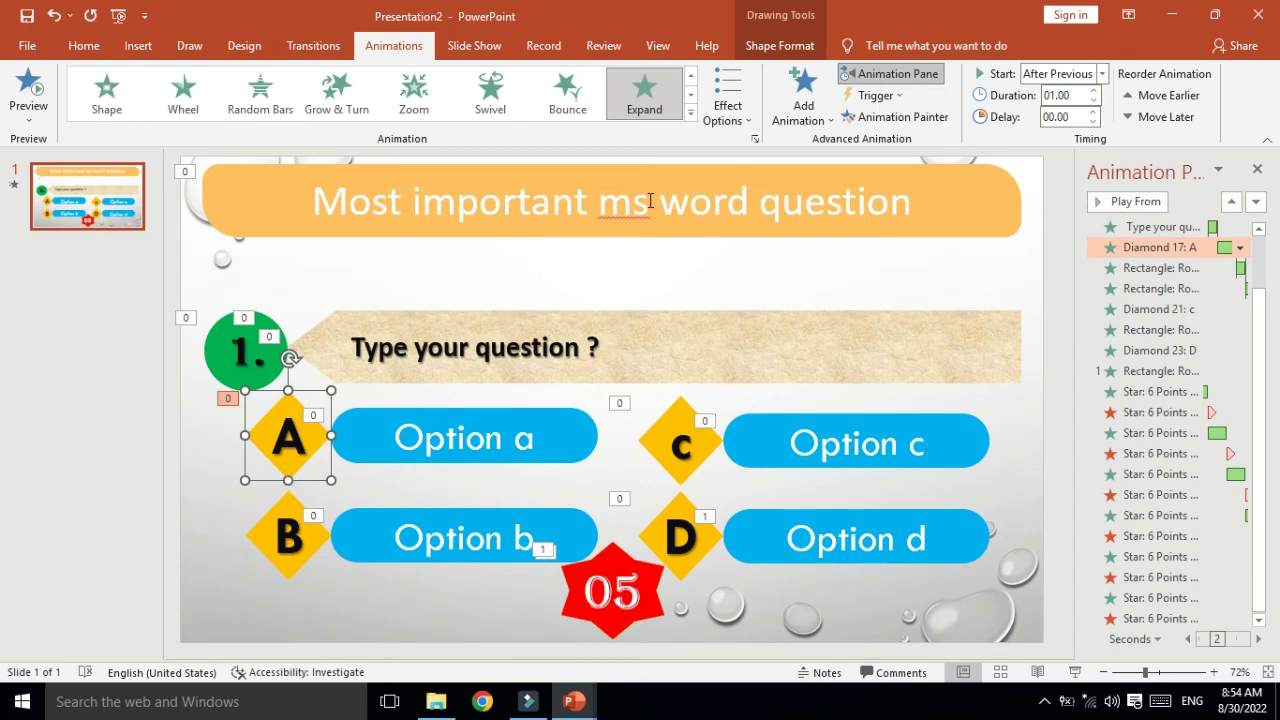
pyautogui.click(900, 117)
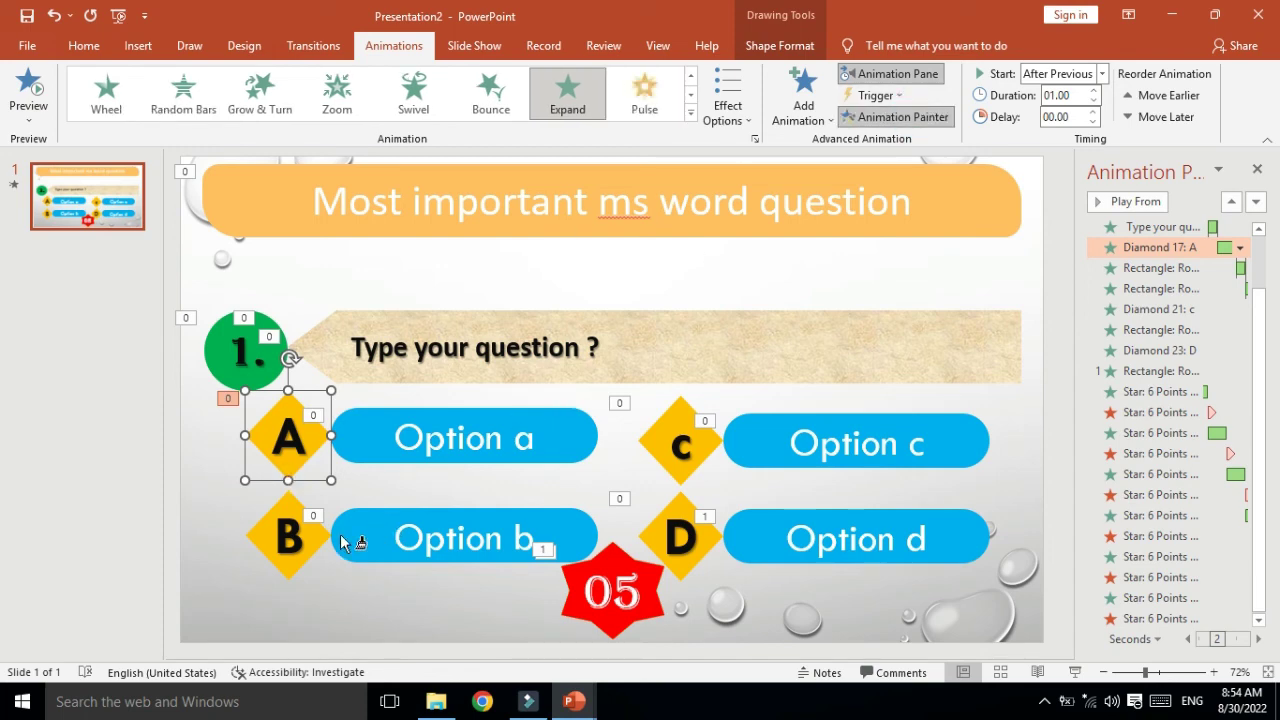
pyautogui.click(292, 560)
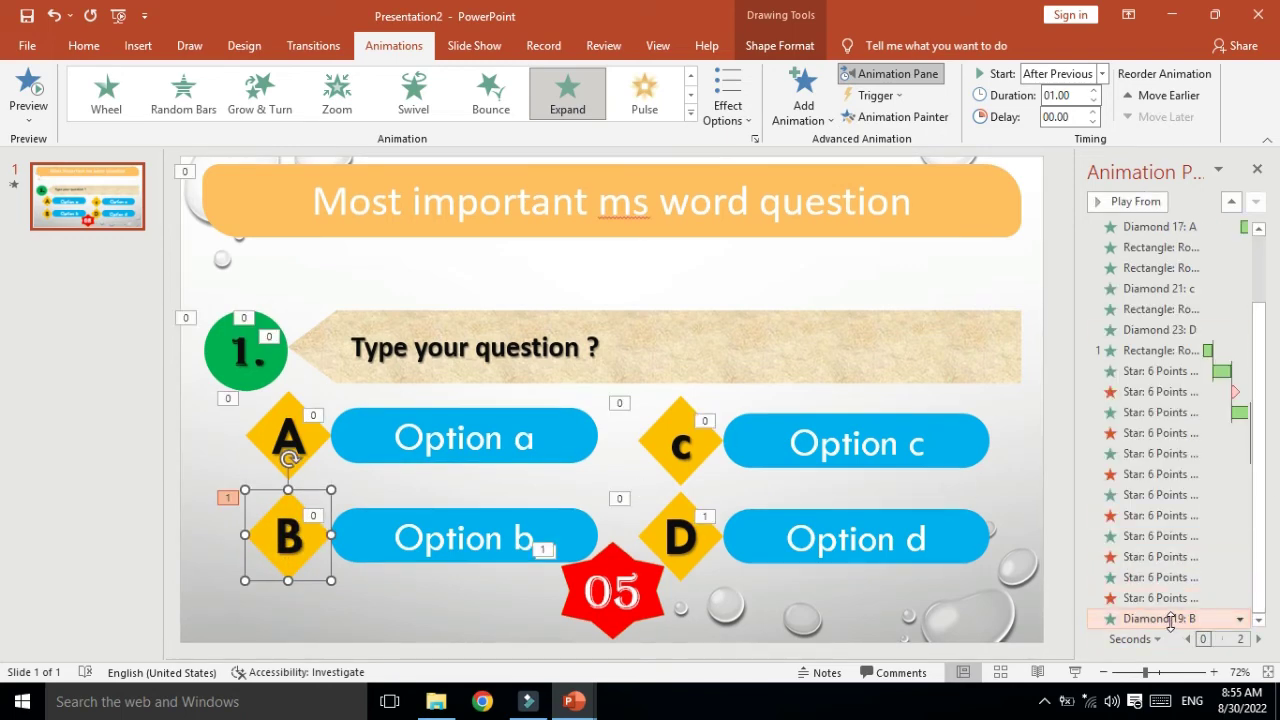
pyautogui.moveTo(1176, 620); pyautogui.dragTo(1190, 263)
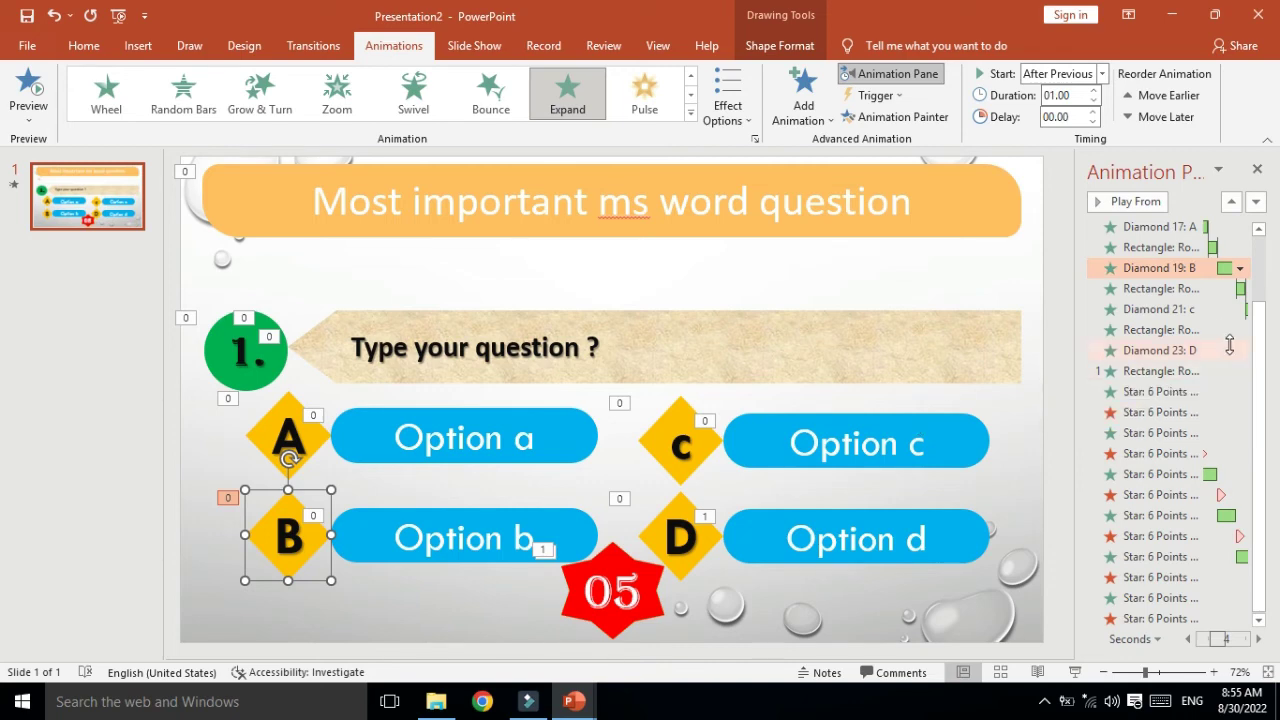
pyautogui.click(1157, 229)
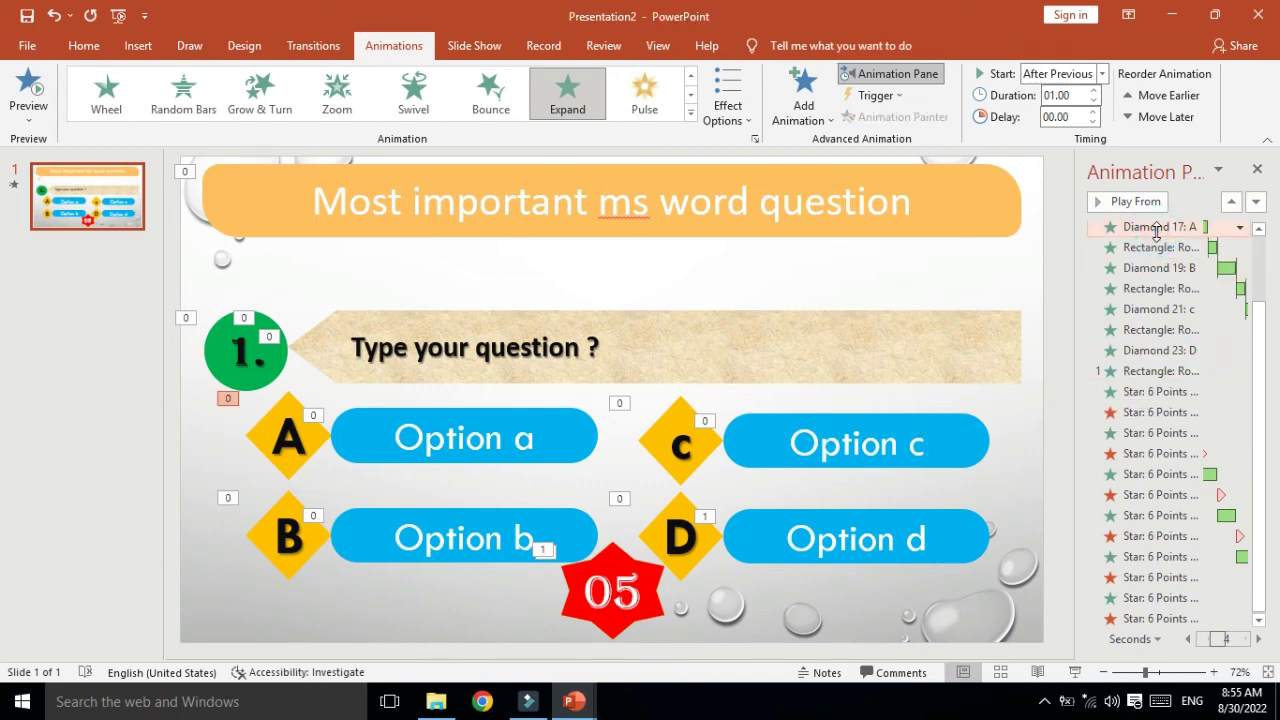
pyautogui.click(1106, 200)
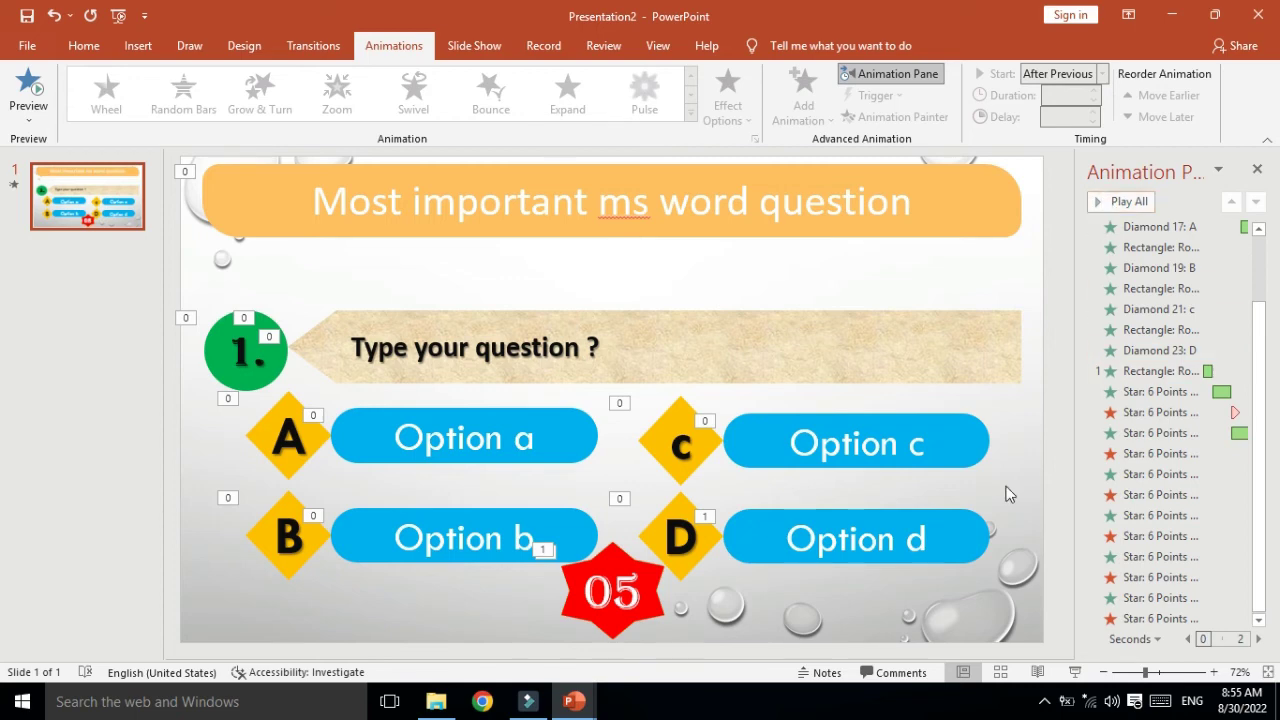
# Draw a rounded rectangle over Option d's pill.
pyautogui.click(138, 46)
pyautogui.click(302, 100)
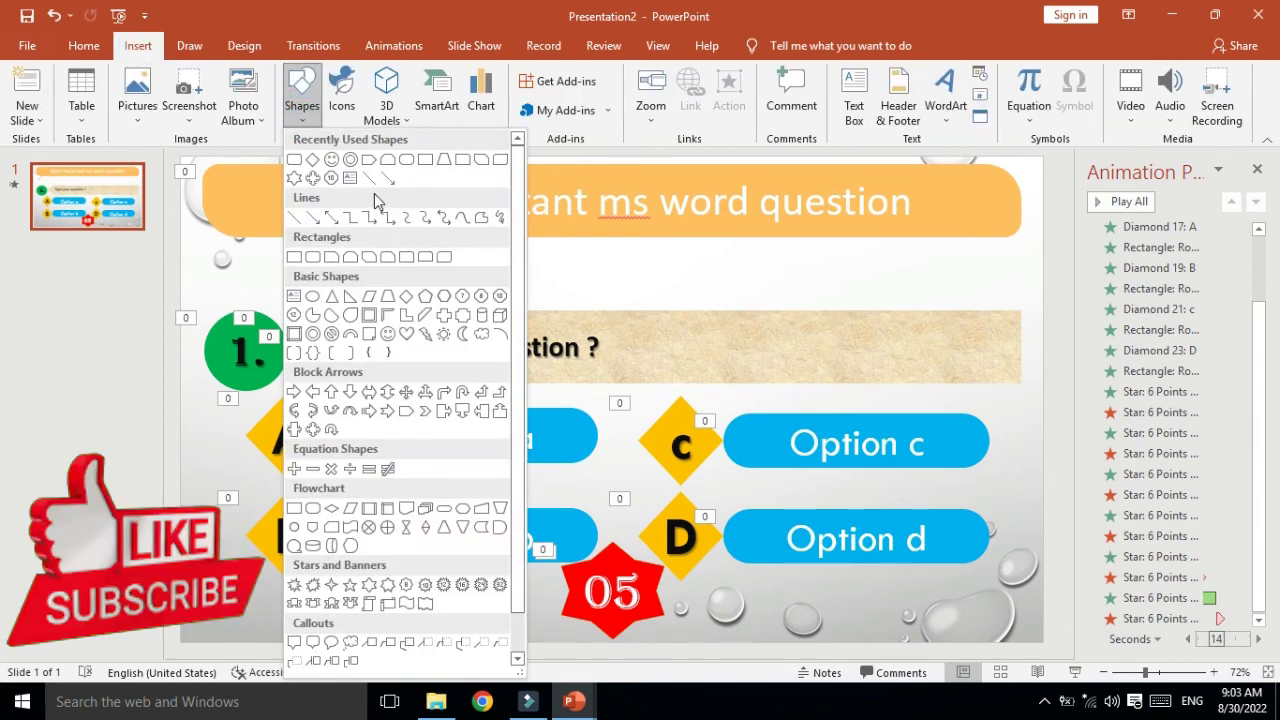
pyautogui.click(392, 258)
pyautogui.moveTo(527, 262)
pyautogui.mouseDown()
pyautogui.moveTo(782, 303)
pyautogui.moveTo(782, 288)
pyautogui.moveTo(747, 288)
pyautogui.moveTo(911, 534)
pyautogui.moveTo(989, 535)
pyautogui.mouseUp()
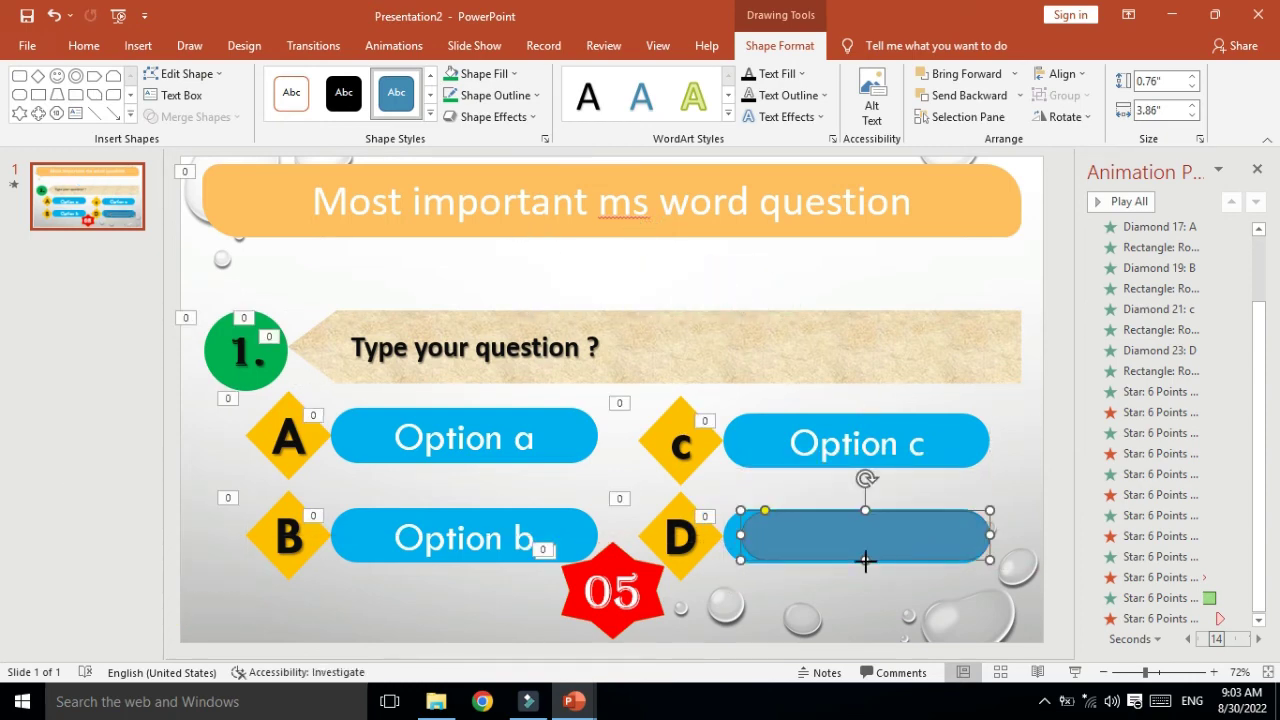
# Resize the rectangle to about 4.12 by 0.85 inches and move it to the slide's bottom edge.
pyautogui.moveTo(865, 560); pyautogui.dragTo(862, 563)
pyautogui.moveTo(740, 537); pyautogui.dragTo(722, 537)
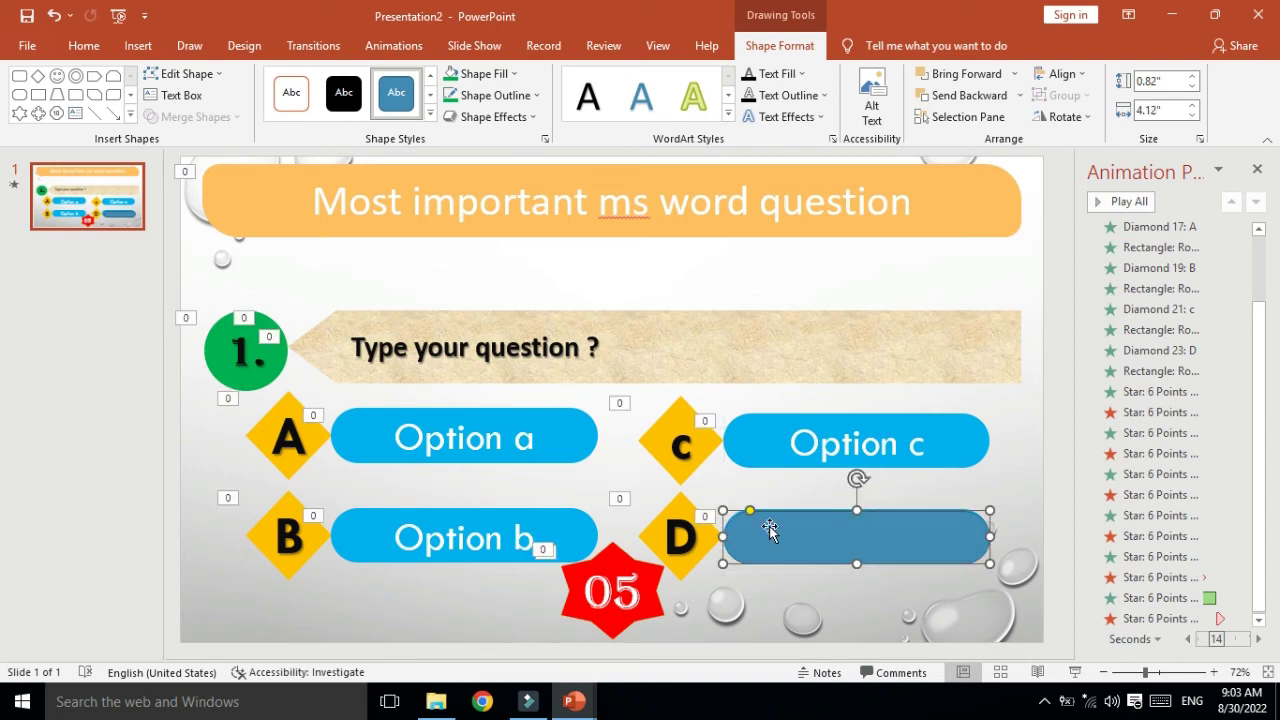
pyautogui.moveTo(856, 512); pyautogui.dragTo(856, 509)
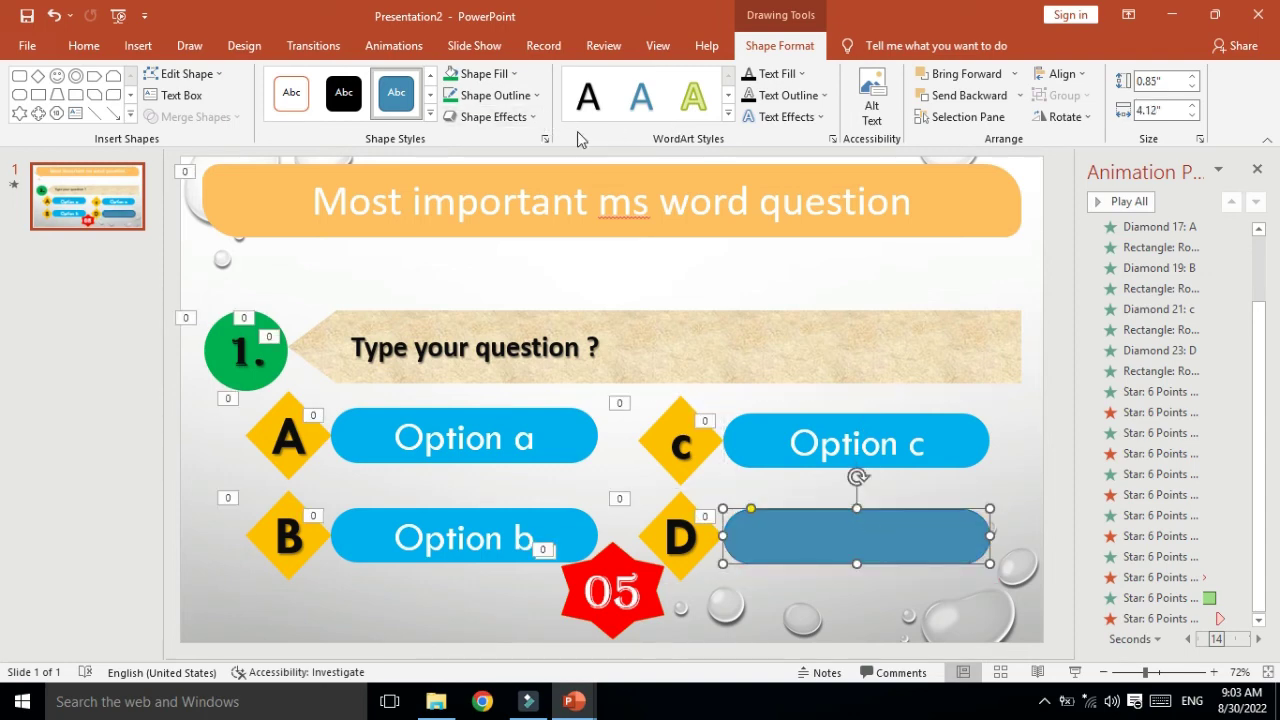
pyautogui.click(531, 118)
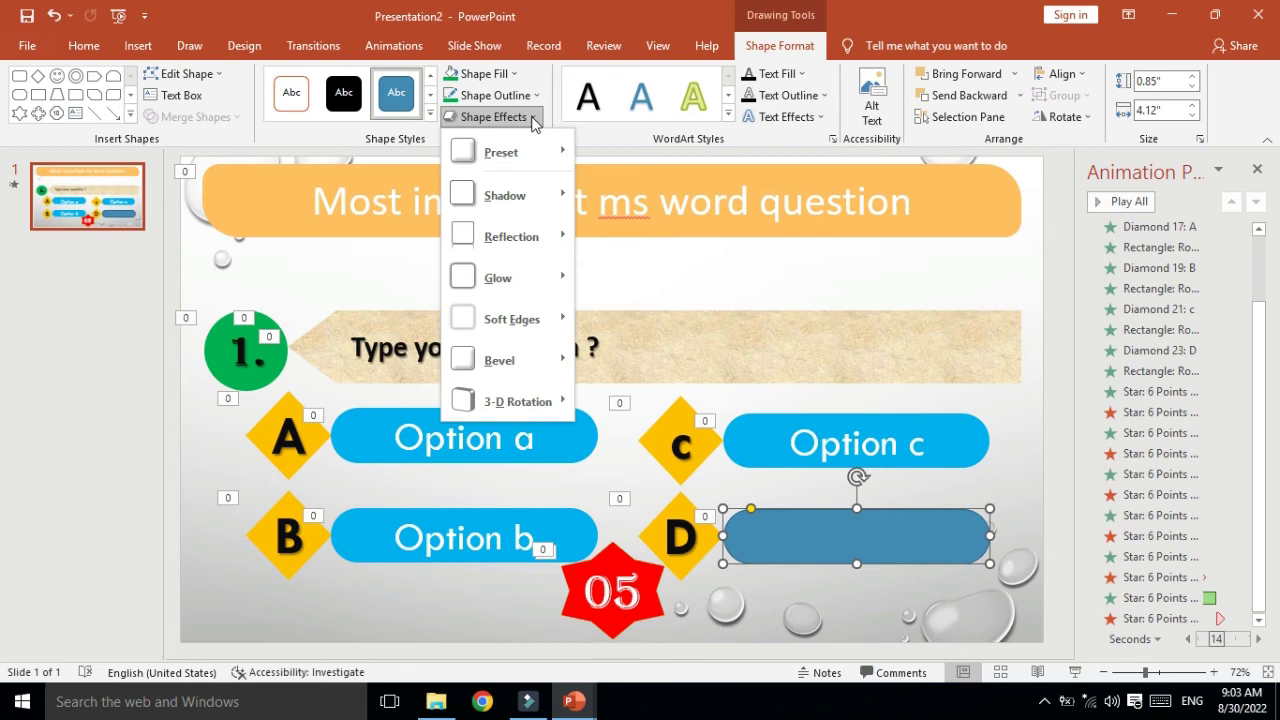
pyautogui.click(670, 287)
pyautogui.moveTo(861, 534); pyautogui.dragTo(875, 615)
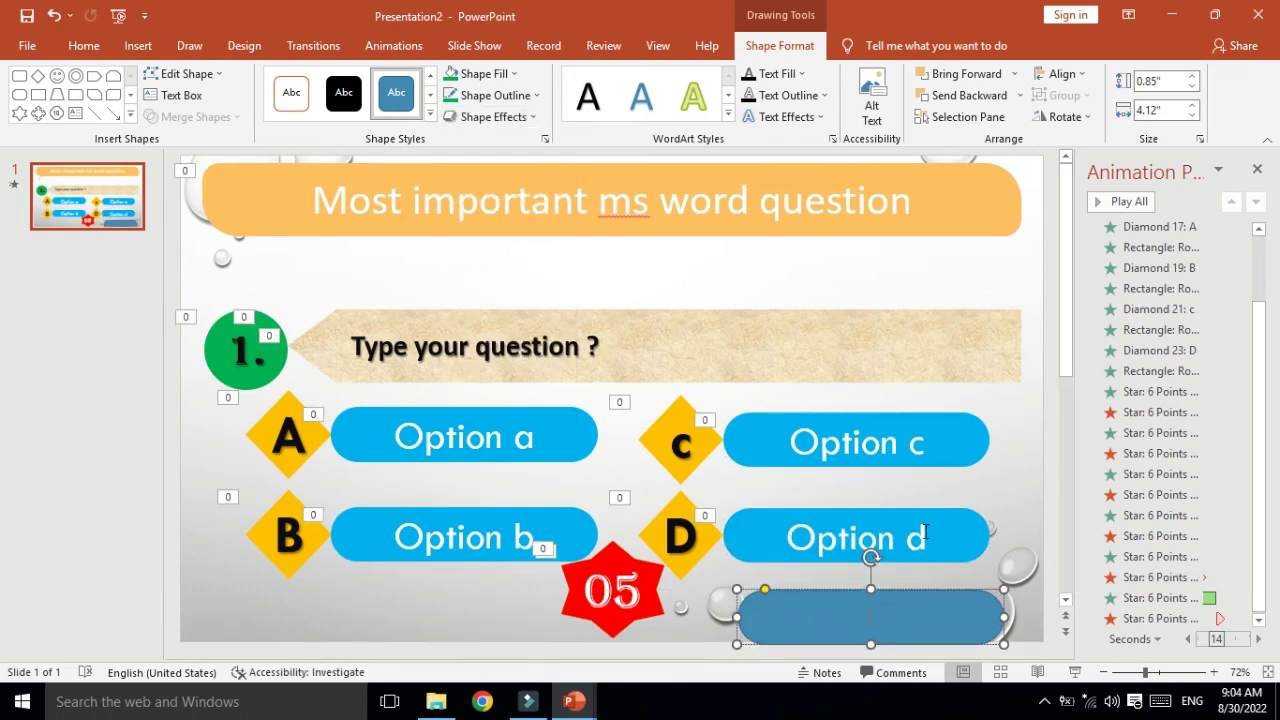
# Fill the new pill green and remove its outline.
pyautogui.moveTo(926, 532); pyautogui.dragTo(810, 545)
pyautogui.hotkey('ctrl', 'c')
pyautogui.click(876, 616)
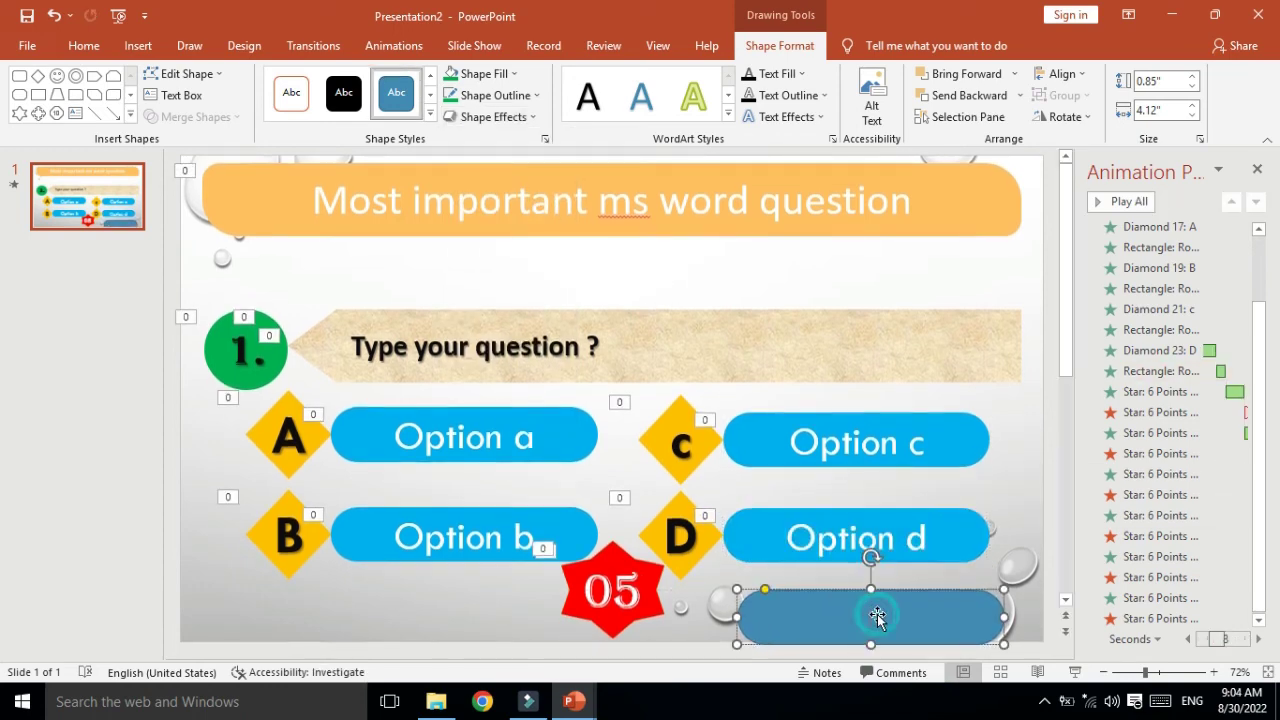
pyautogui.click(514, 74)
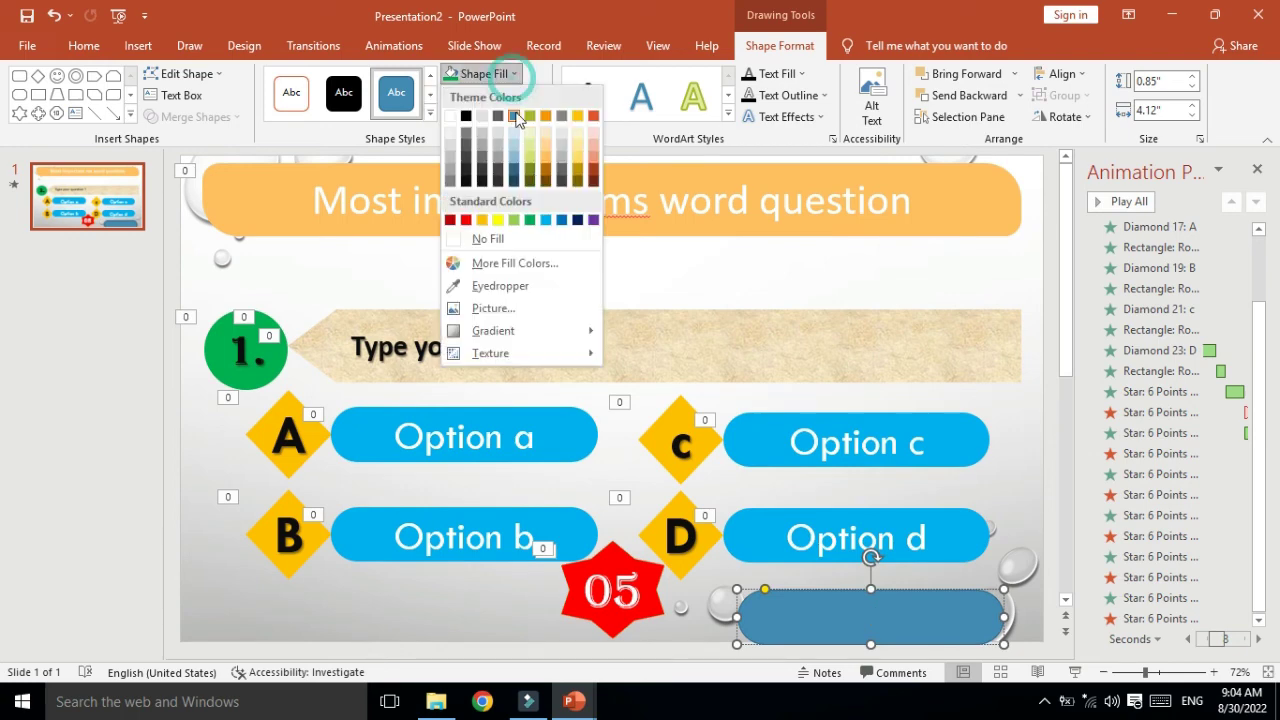
pyautogui.click(530, 222)
pyautogui.click(537, 95)
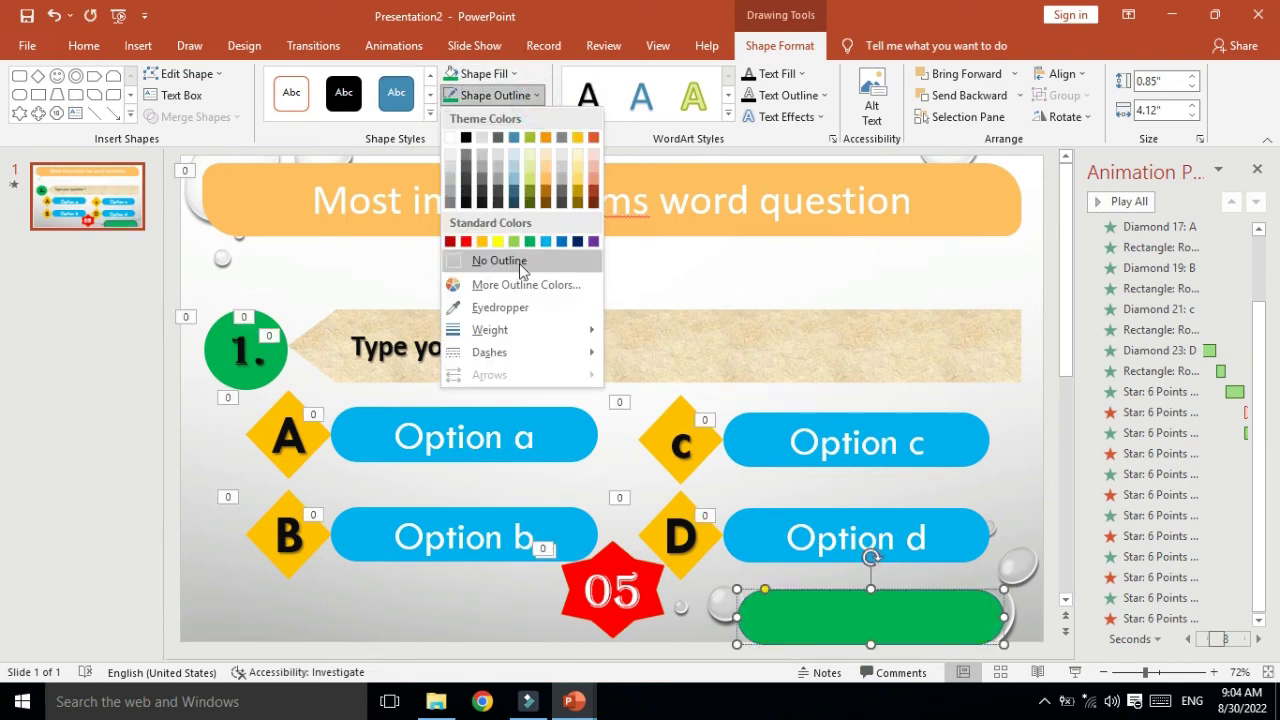
pyautogui.click(500, 258)
# Paste the Option d text into the green pill and enlarge it to 48 pt.
pyautogui.hotkey('ctrl', 'v')
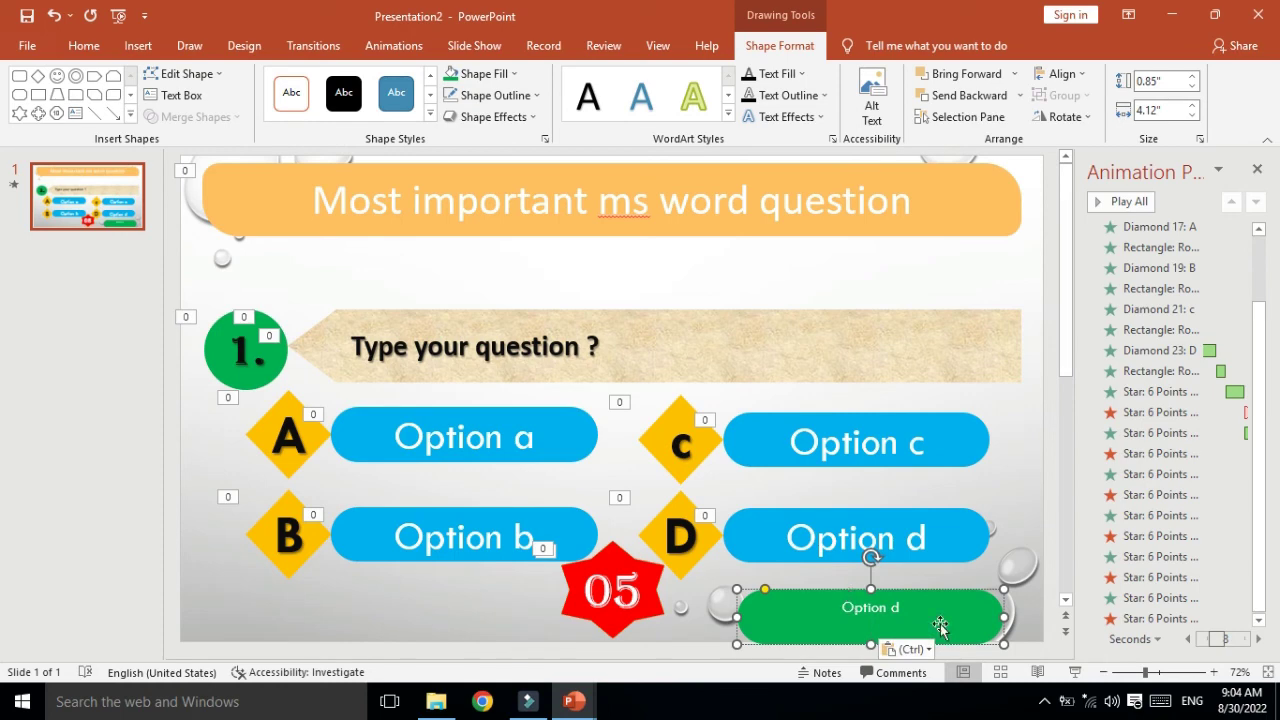
pyautogui.press('BackSpace')
pyautogui.tripleClick(913, 620)
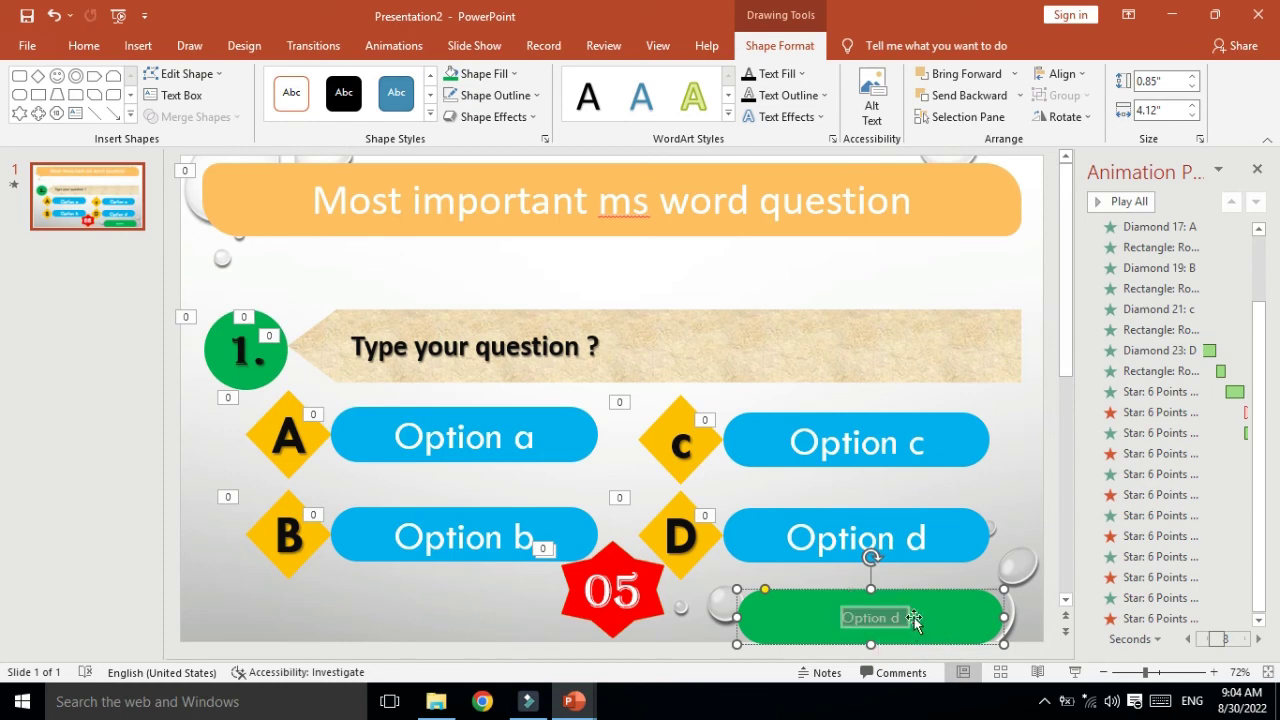
pyautogui.click(84, 46)
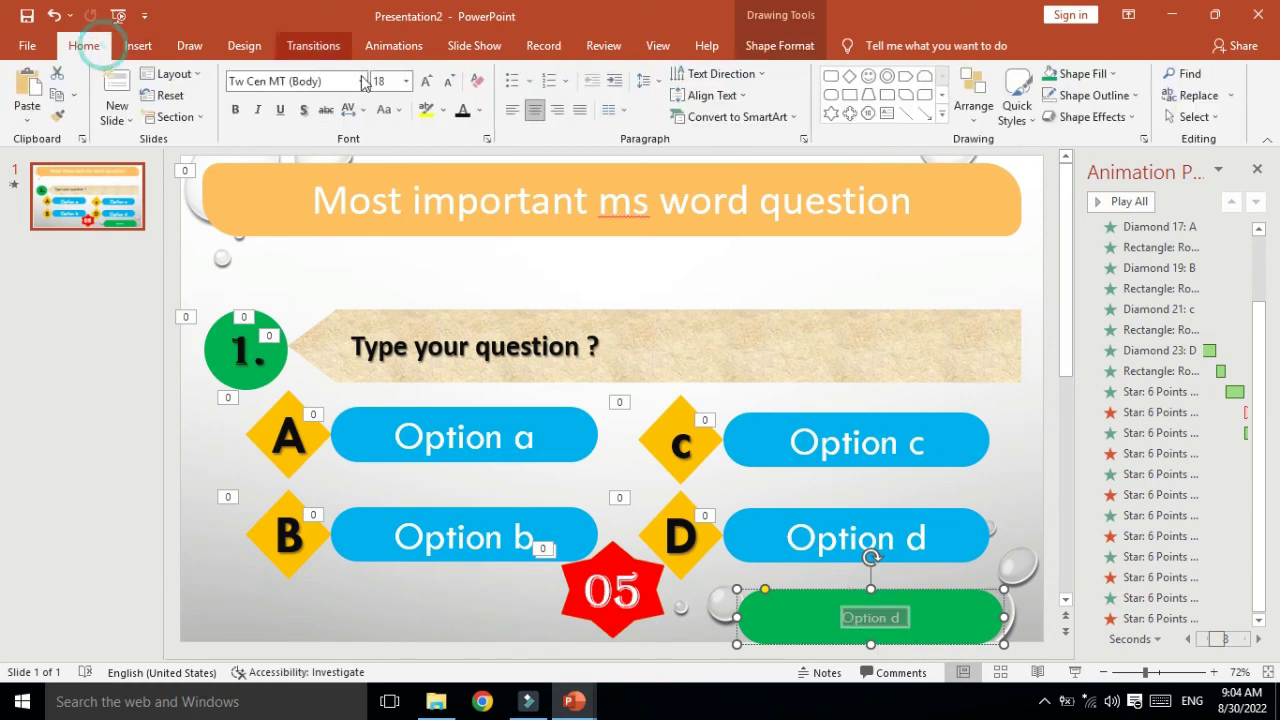
pyautogui.click(428, 85)
pyautogui.click(428, 85)
pyautogui.click(428, 85)
pyautogui.click(428, 85)
pyautogui.click(428, 85)
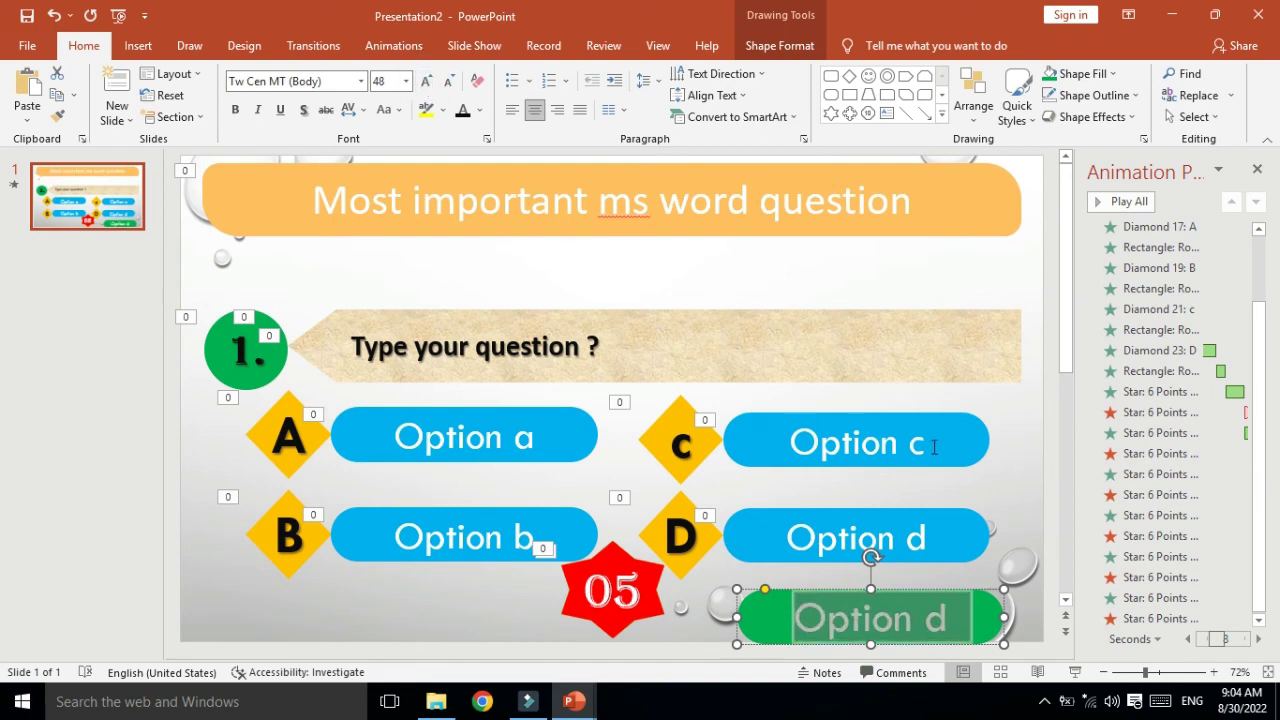
pyautogui.click(1022, 472)
# Move the green Option d pill just below the slide.
pyautogui.click(963, 598)
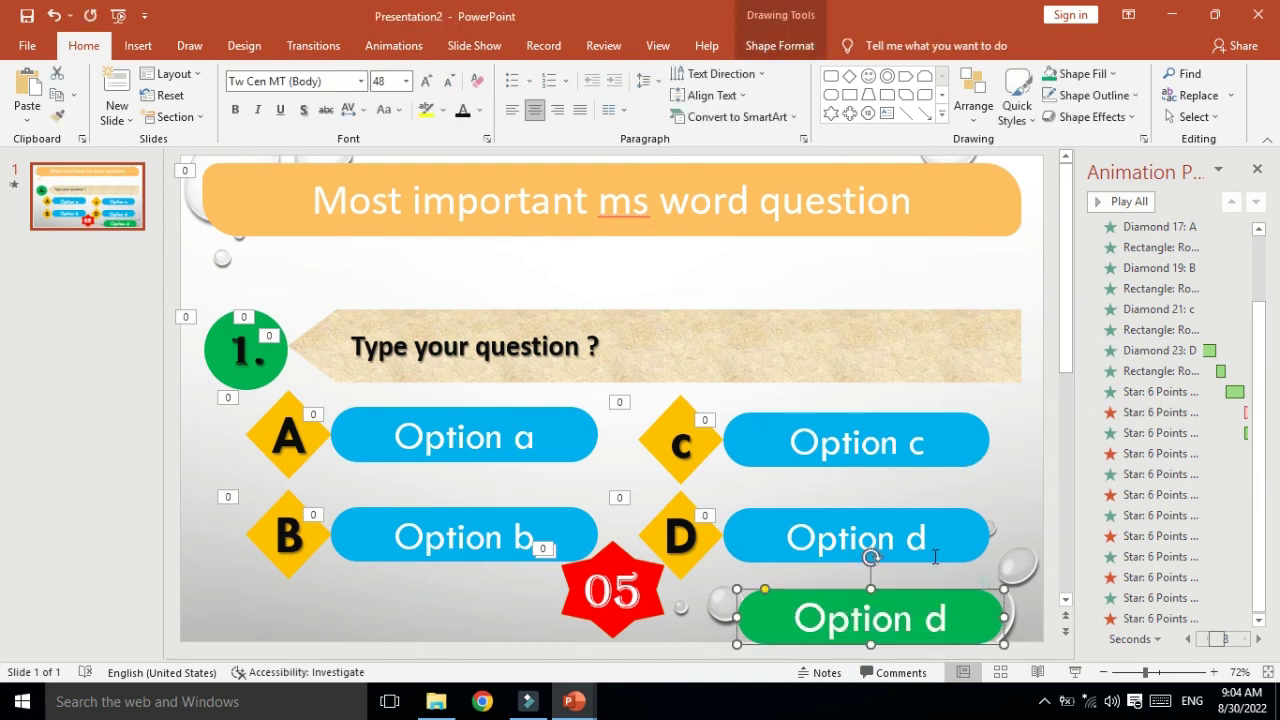
pyautogui.scroll(-2, 860, 540)
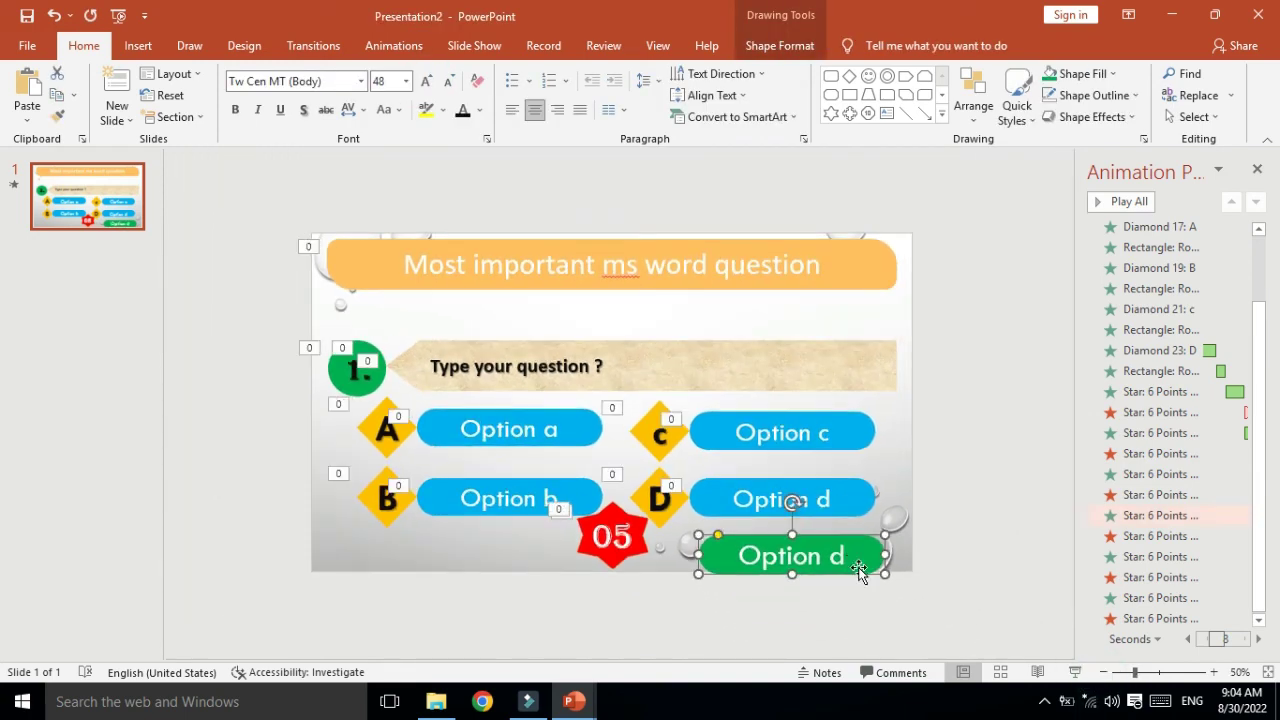
pyautogui.moveTo(859, 570); pyautogui.dragTo(861, 622)
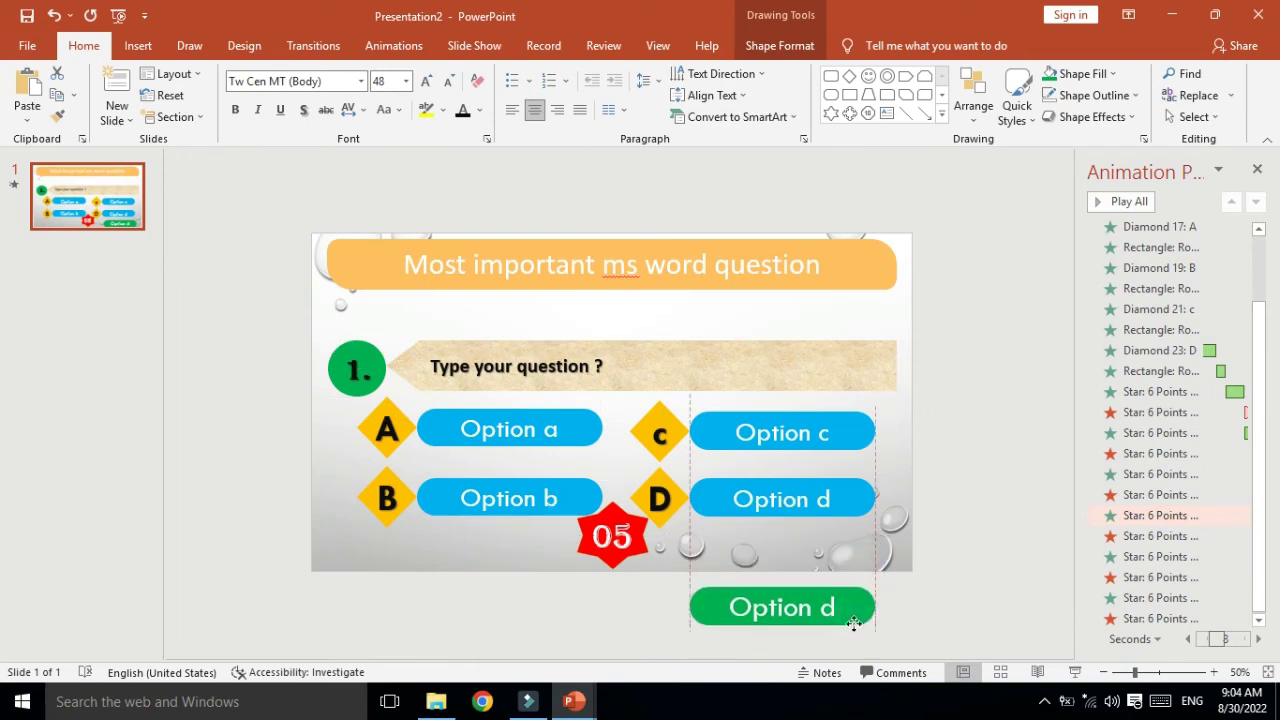
pyautogui.click(380, 46)
# Give the green pill a From Bottom Fly In starting After Previous, placed over the blue Option d pill.
pyautogui.click(337, 100)
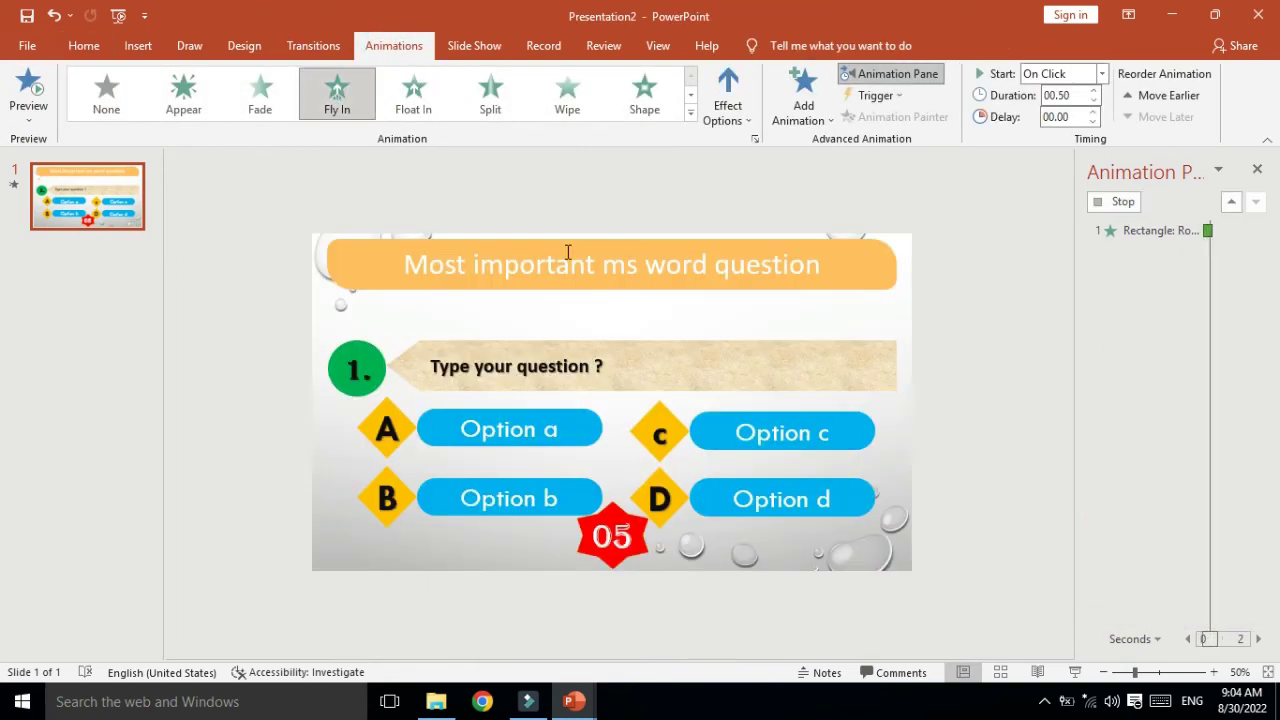
pyautogui.click(1101, 74)
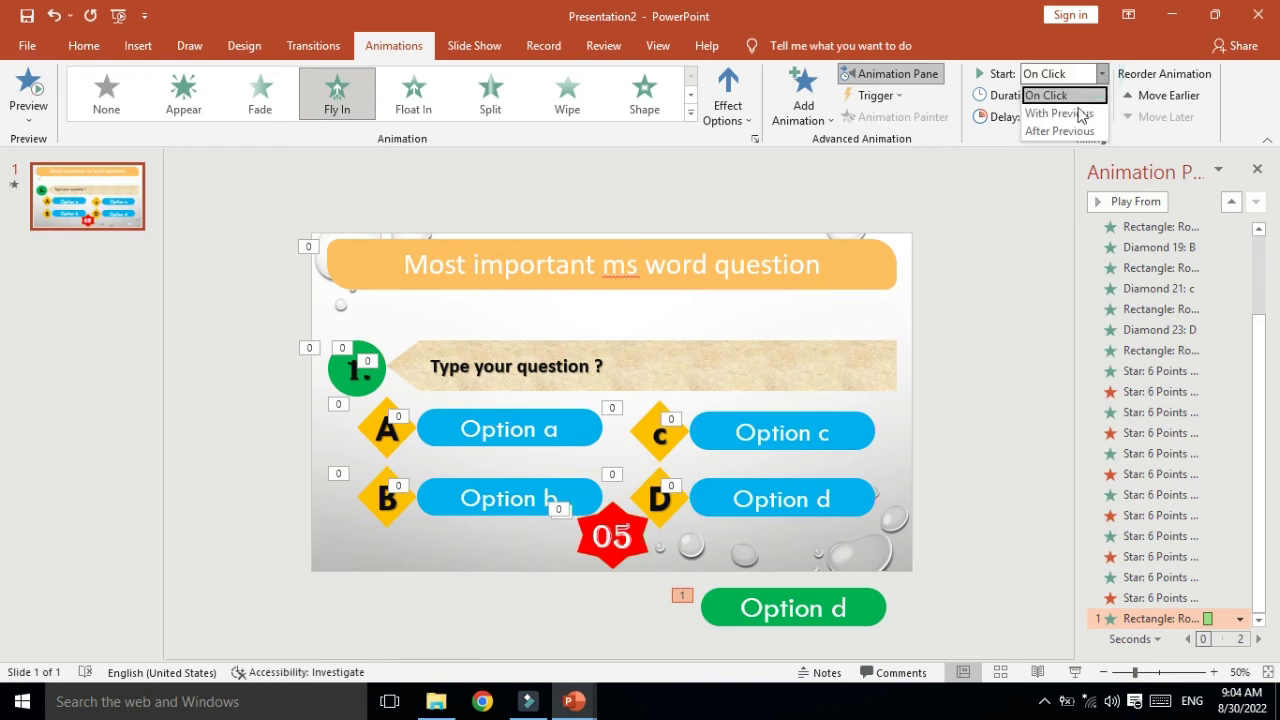
pyautogui.click(1062, 131)
pyautogui.click(860, 611)
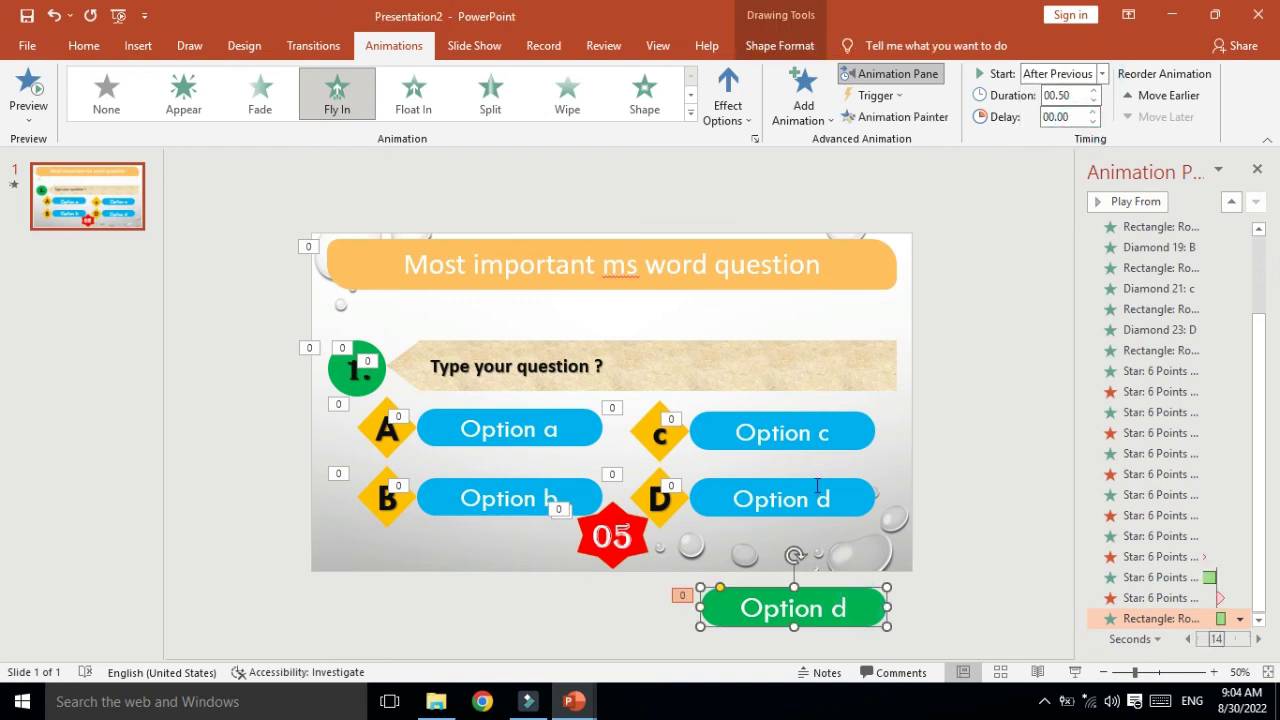
pyautogui.click(728, 112)
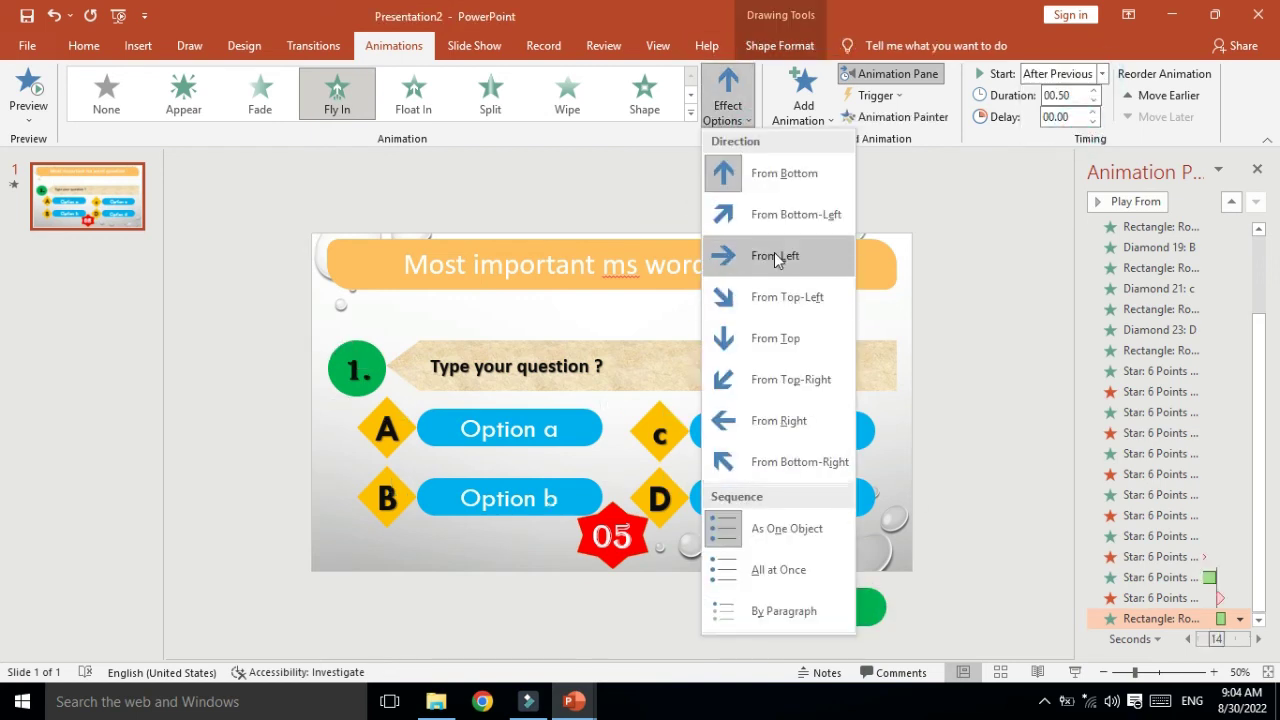
pyautogui.click(777, 176)
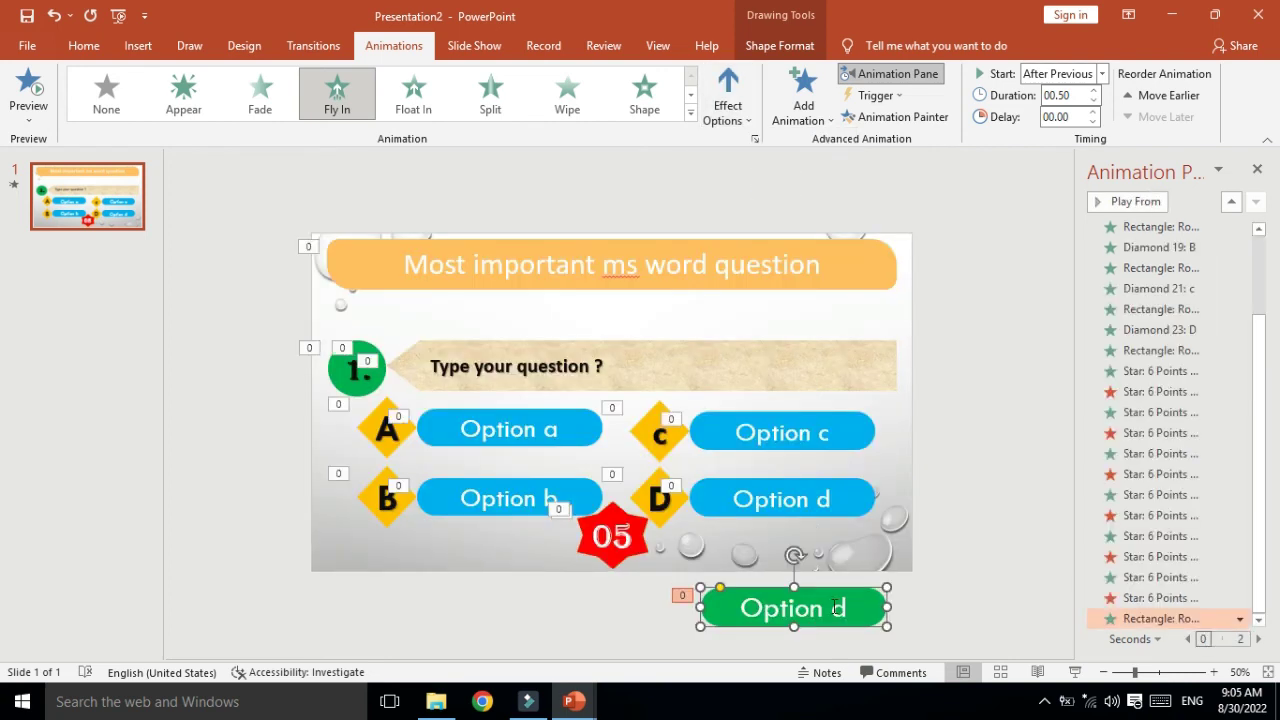
pyautogui.moveTo(840, 592); pyautogui.dragTo(829, 482)
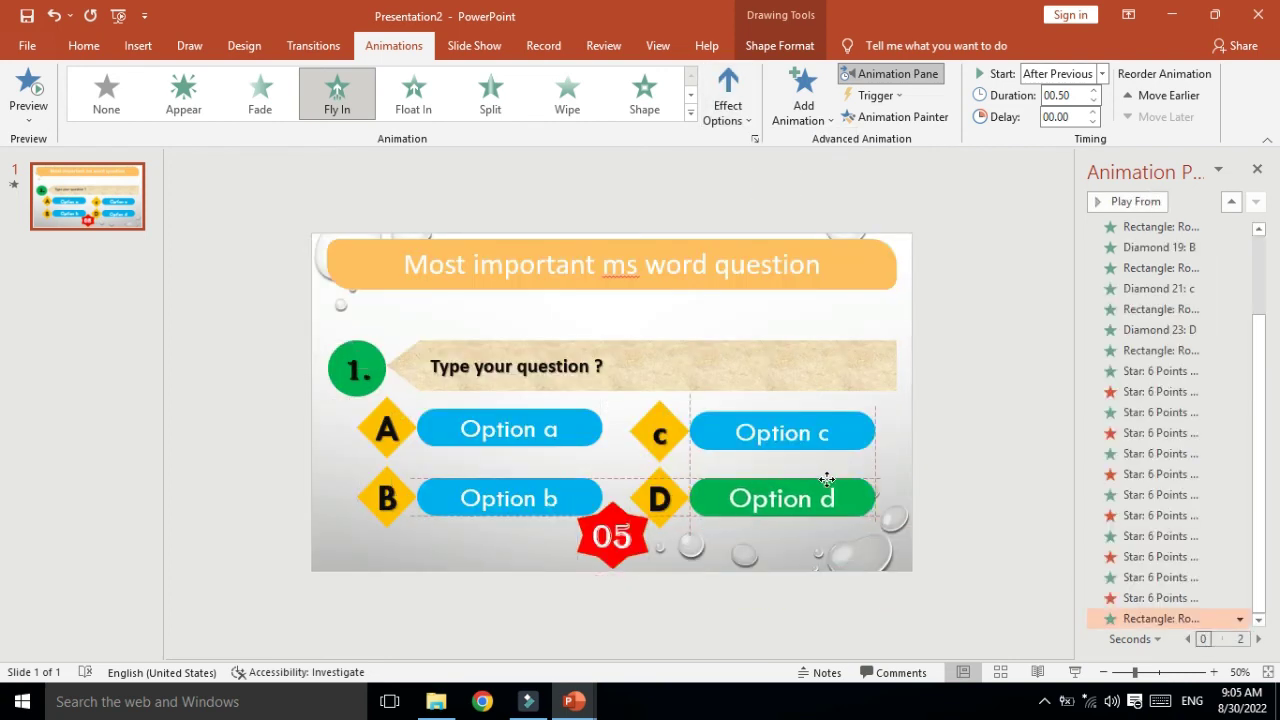
pyautogui.click(1010, 292)
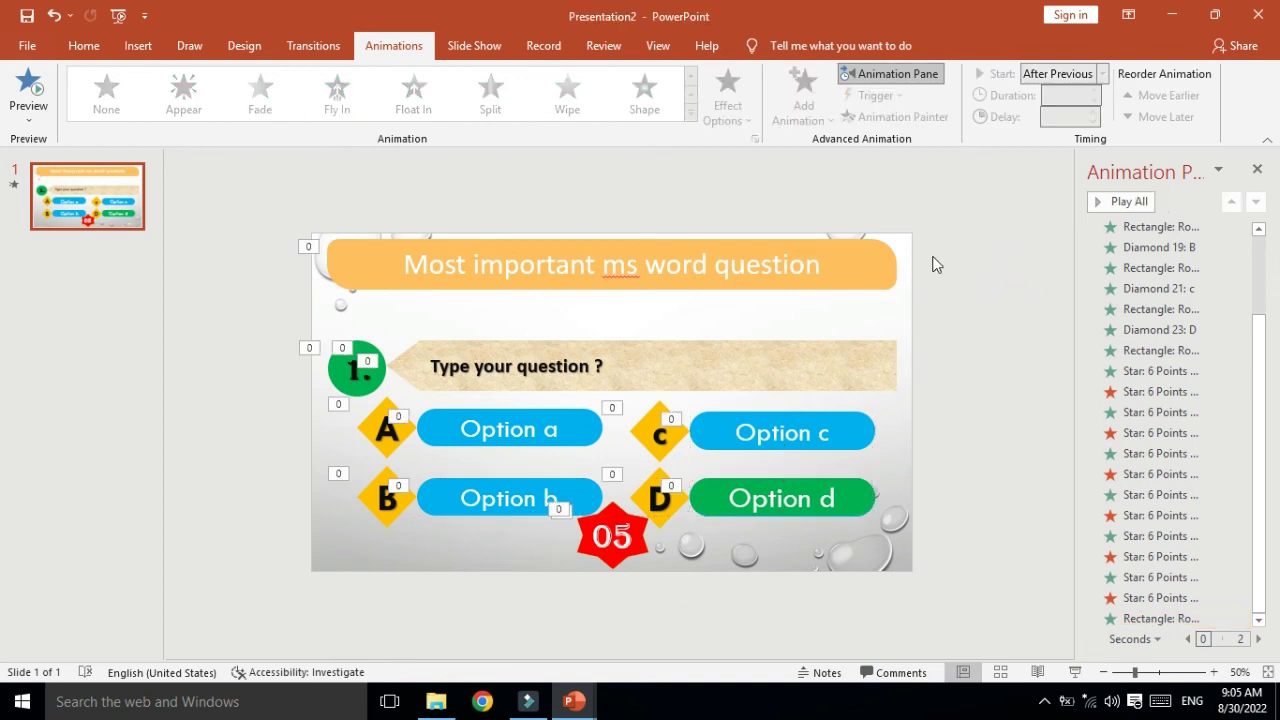
pyautogui.click(1110, 203)
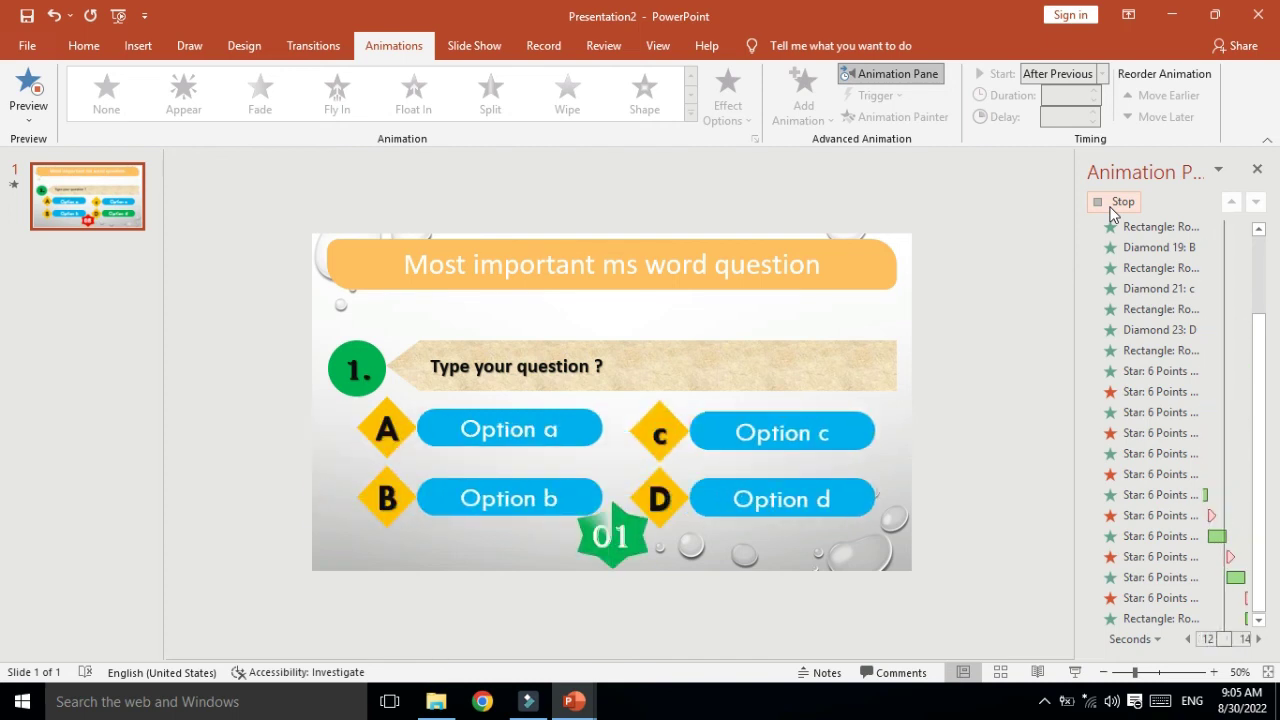
pyautogui.click(1112, 203)
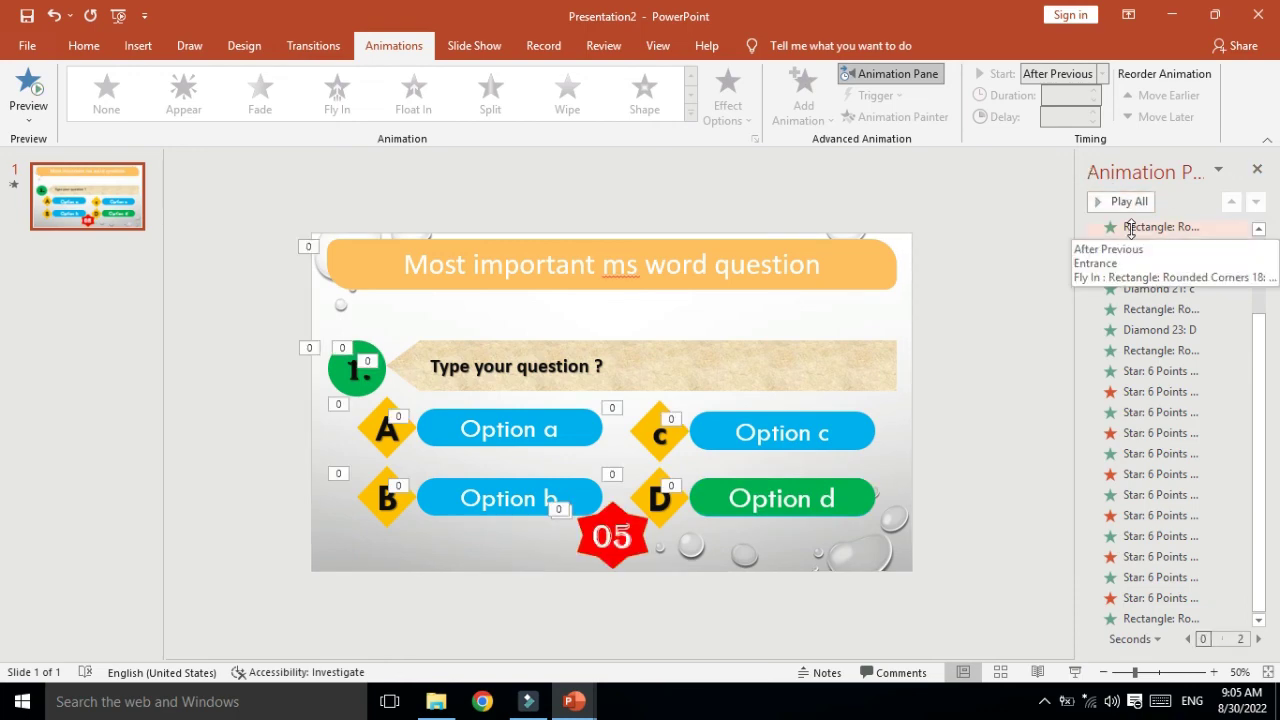
pyautogui.click(1183, 673)
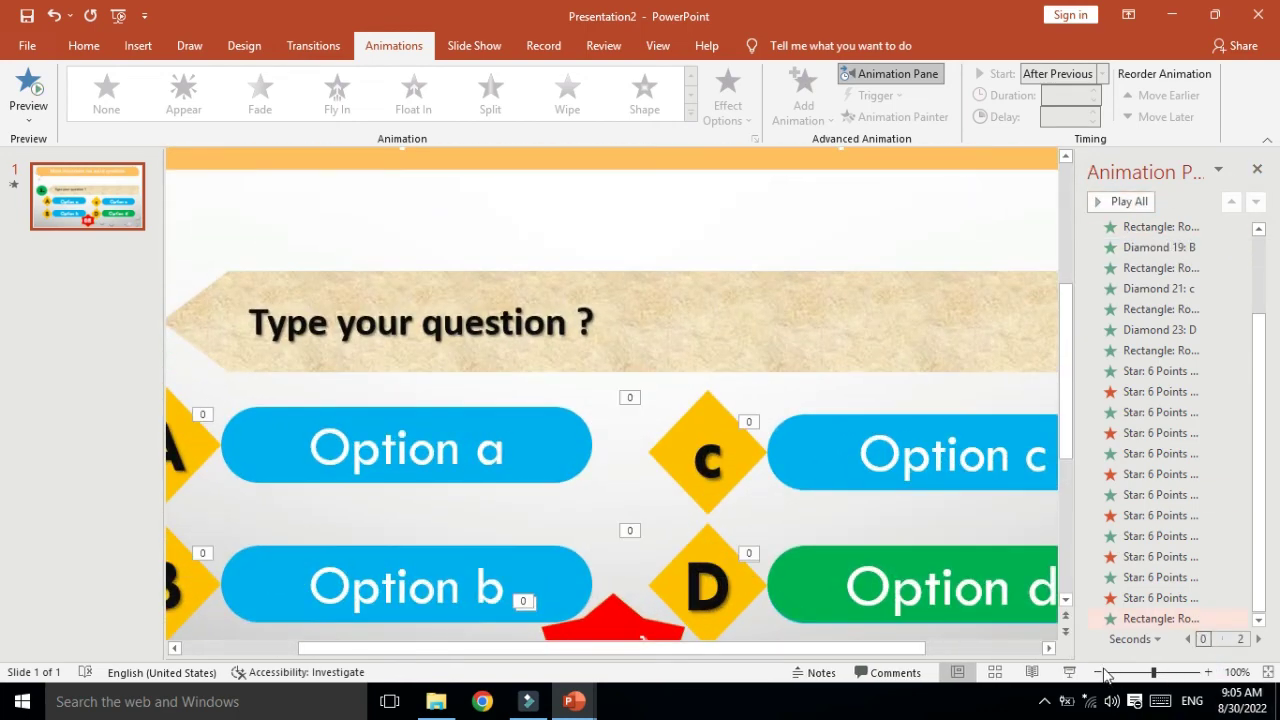
# Zoom the slide view to 70% and draw a rectangle under the right end of the title.
pyautogui.click(1097, 672)
pyautogui.click(1097, 672)
pyautogui.click(1097, 672)
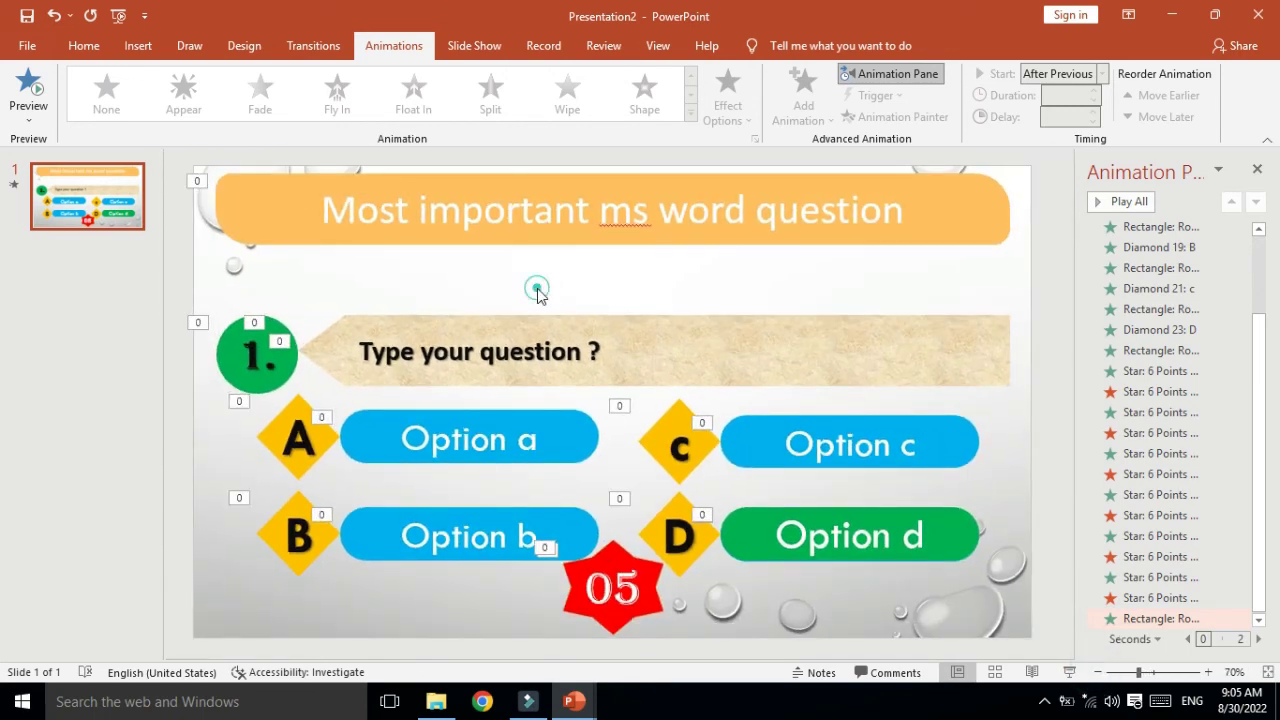
pyautogui.click(138, 45)
pyautogui.click(302, 110)
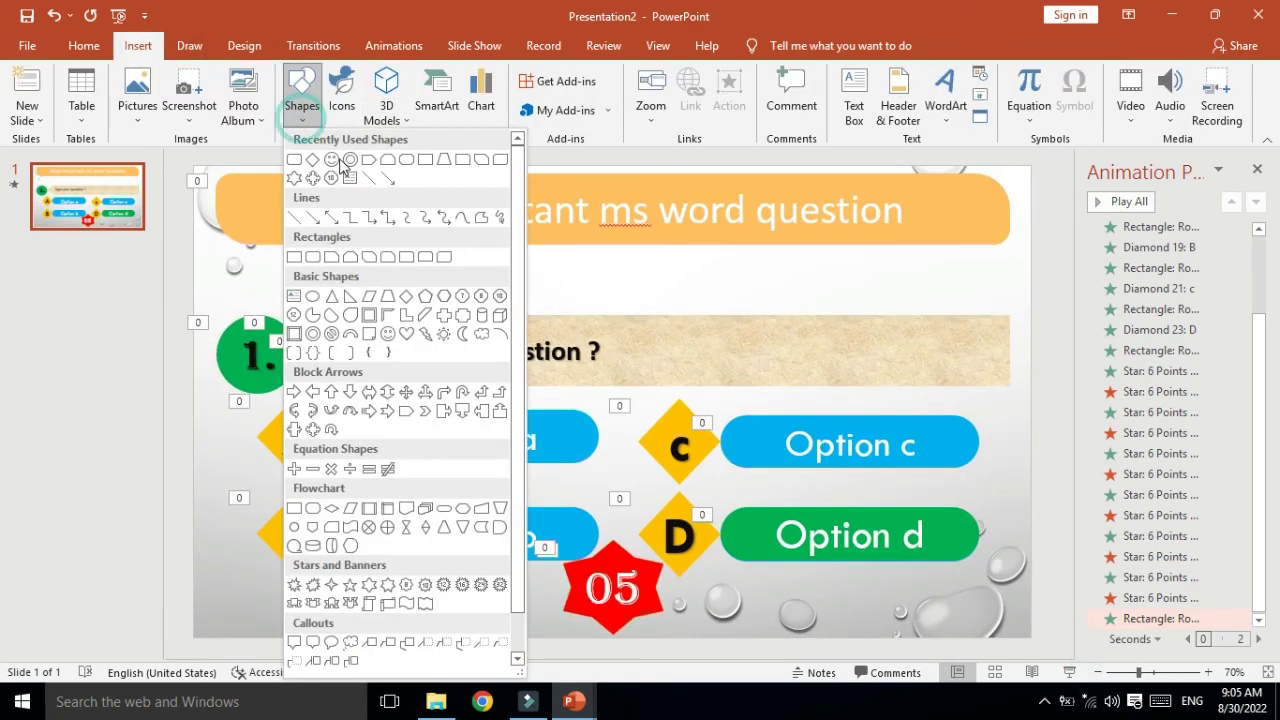
pyautogui.click(440, 256)
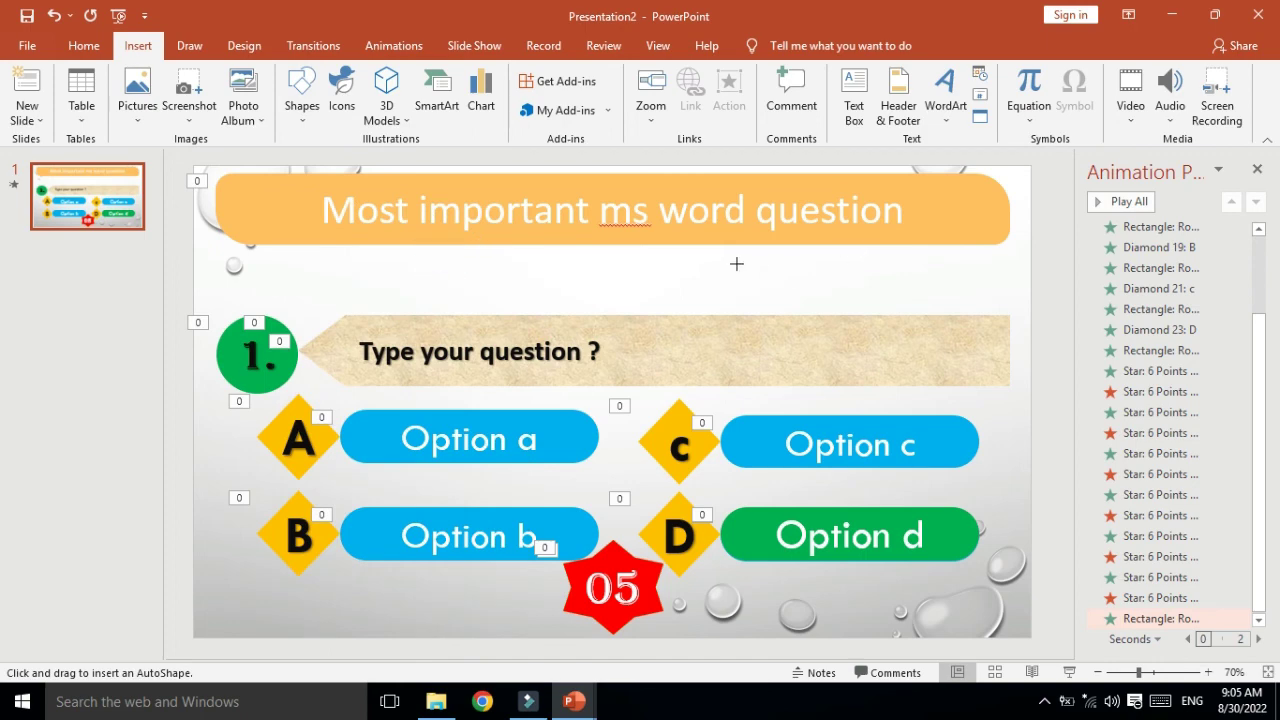
pyautogui.moveTo(722, 254); pyautogui.dragTo(980, 309)
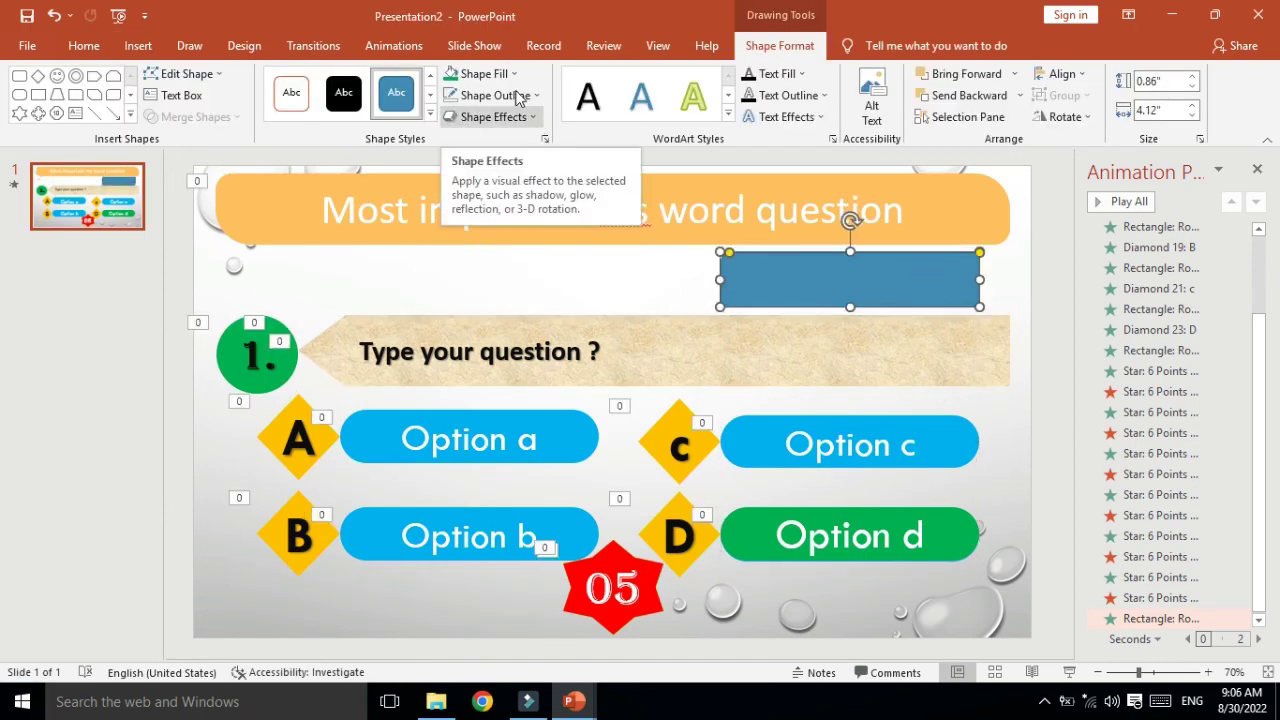
# Make the rectangle bright red with rounded corners and no outline.
pyautogui.click(512, 73)
pyautogui.click(466, 219)
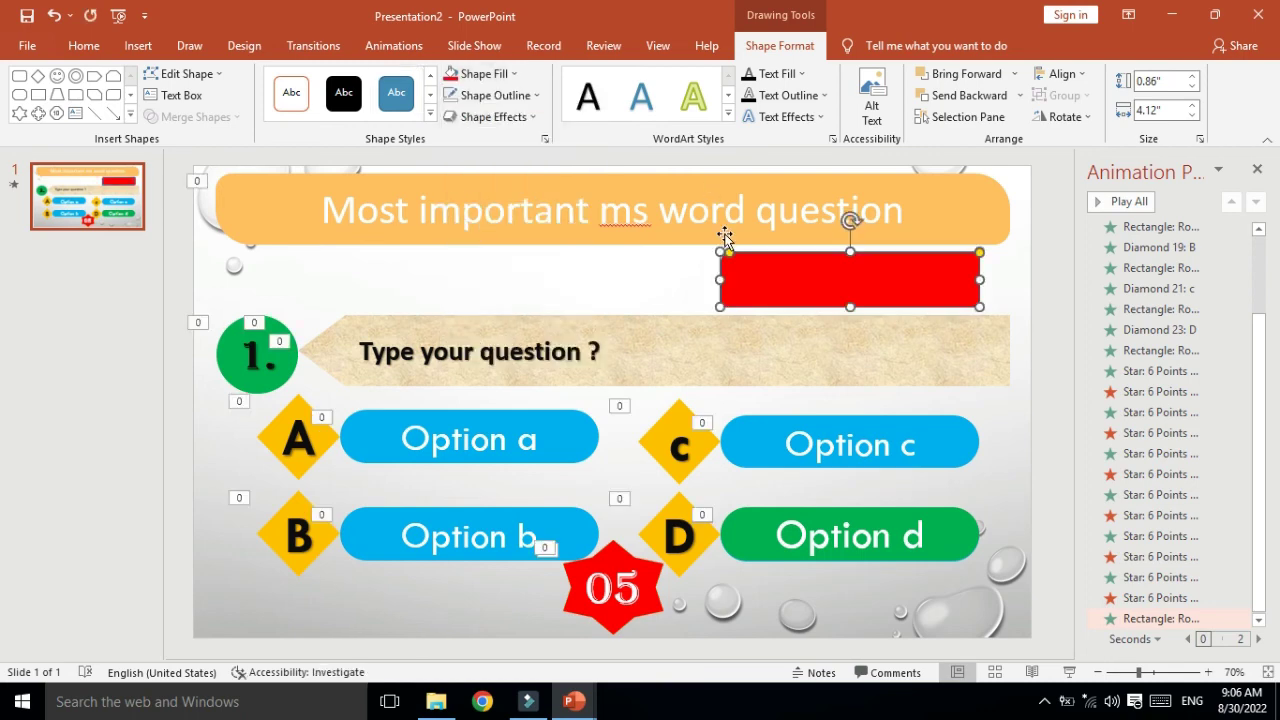
pyautogui.moveTo(730, 254); pyautogui.dragTo(748, 254)
pyautogui.click(540, 96)
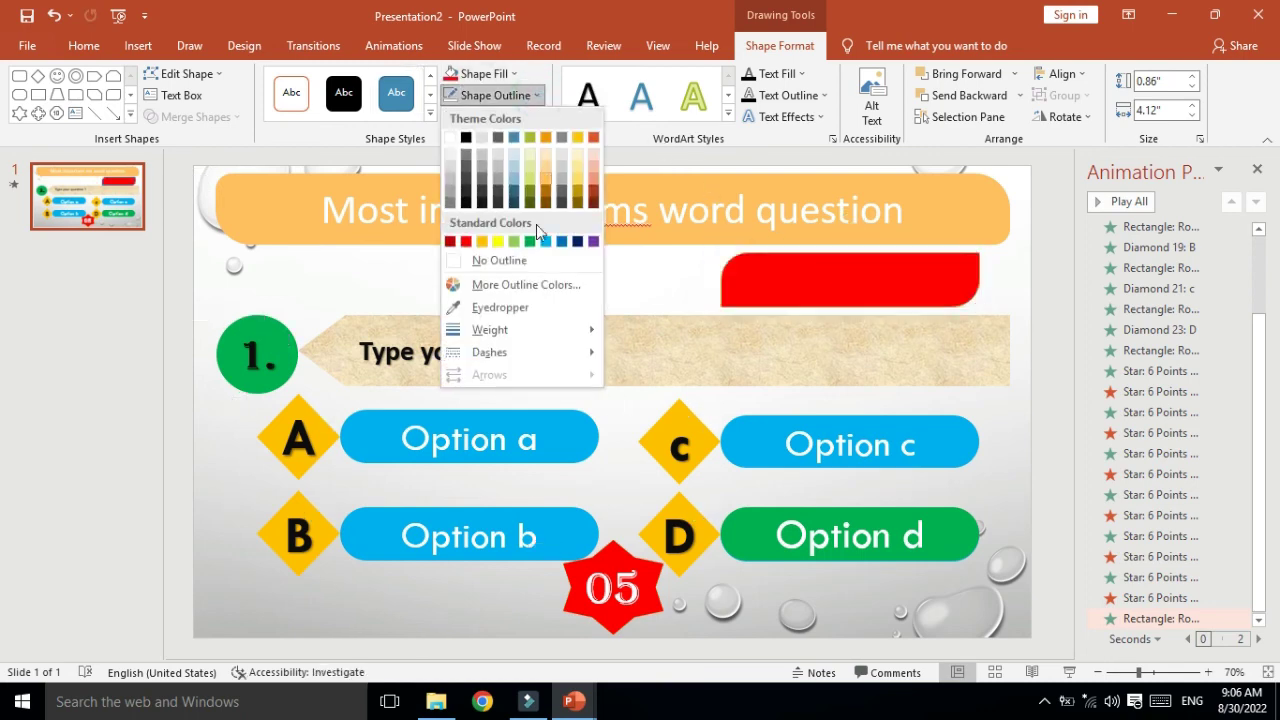
pyautogui.click(530, 262)
# Type 'Nalanda study' into the red shape.
pyautogui.rightClick(820, 273)
pyautogui.click(880, 360)
pyautogui.write('subscribe')
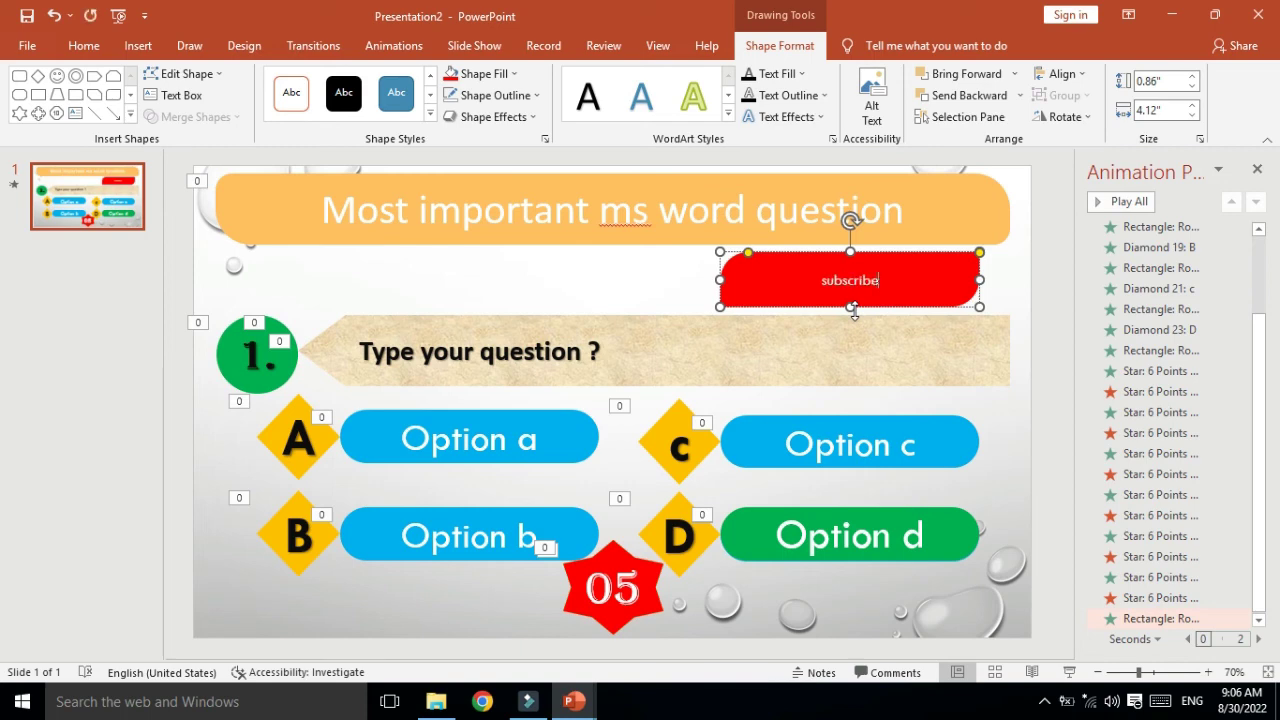
pyautogui.press('Return')
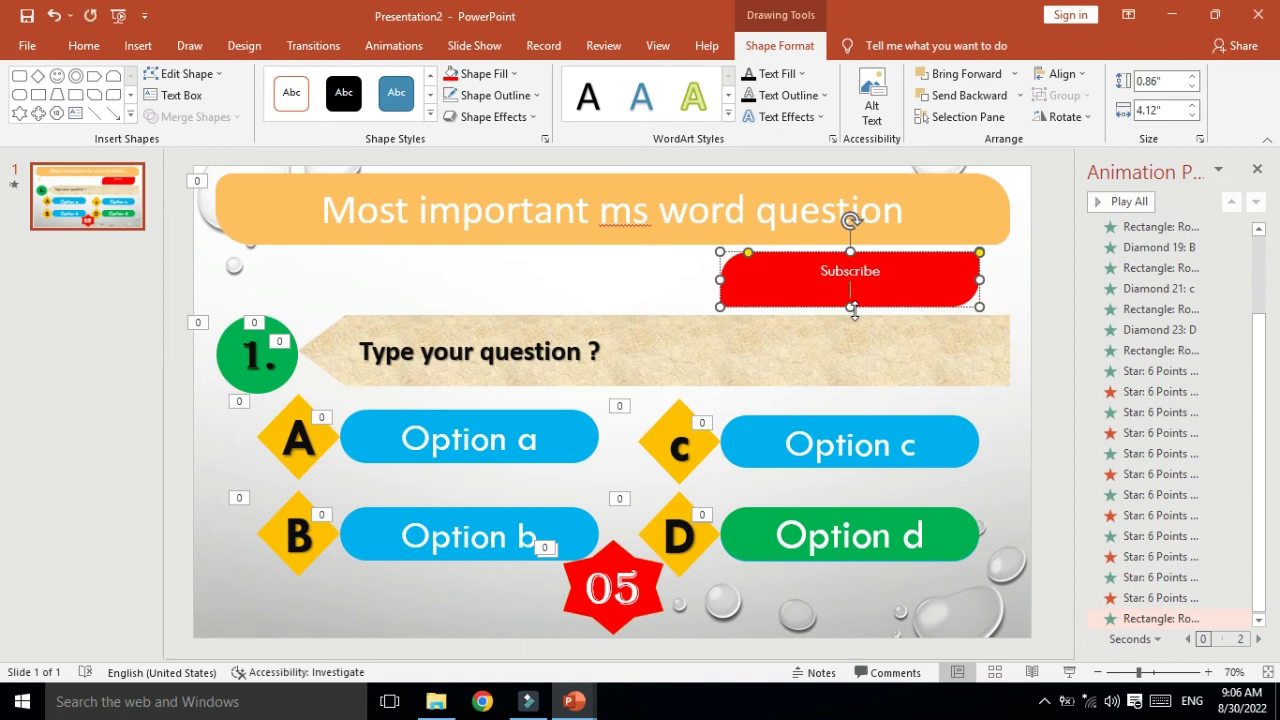
pyautogui.write('alanda s')
pyautogui.write('tudy')
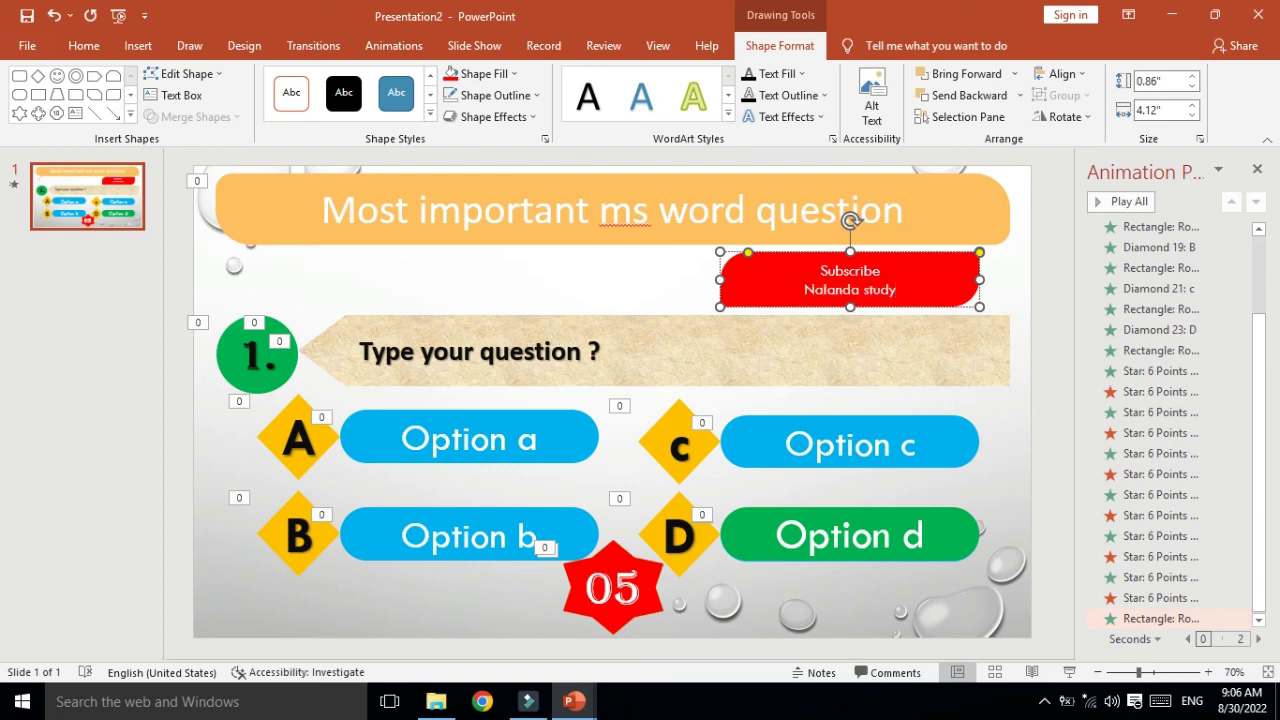
# Make the banner text 28 pt, black, shadowed and bold, deleting the leftover Subscribe line.
pyautogui.hotkey('ctrl', 'a')
pyautogui.click(84, 45)
pyautogui.click(426, 80)
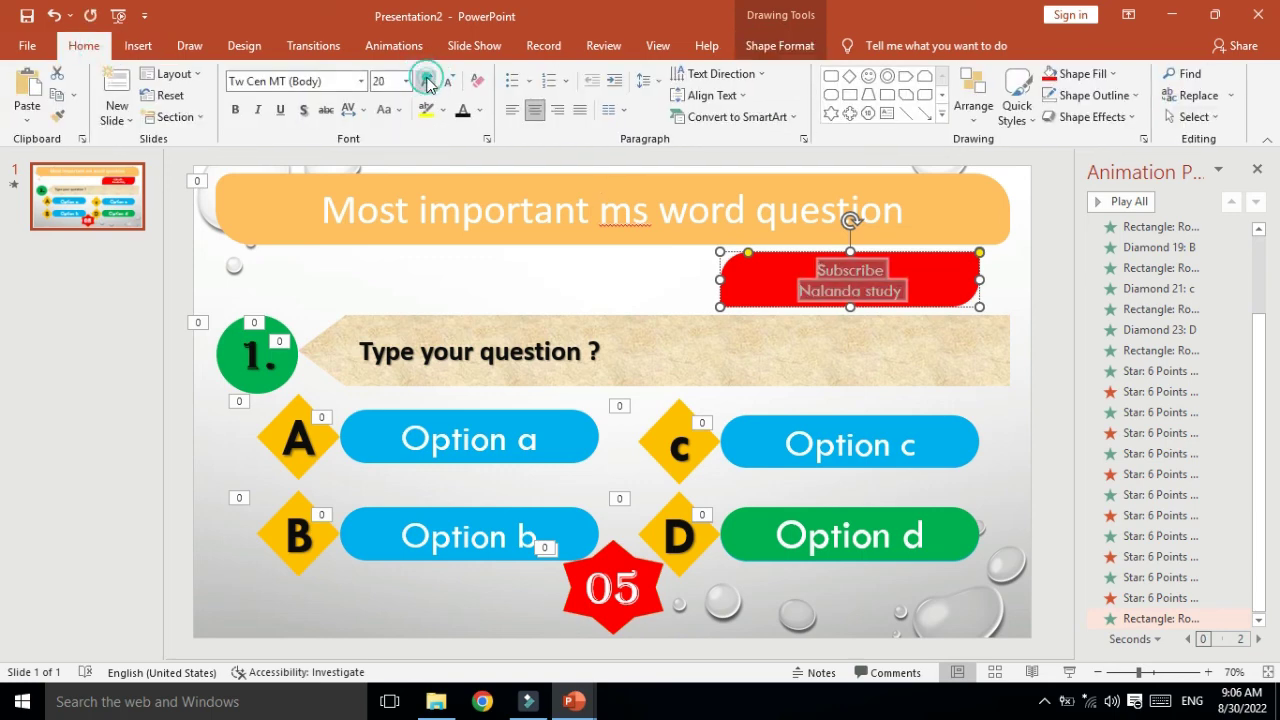
pyautogui.click(426, 80)
pyautogui.click(426, 80)
pyautogui.click(462, 110)
pyautogui.click(303, 109)
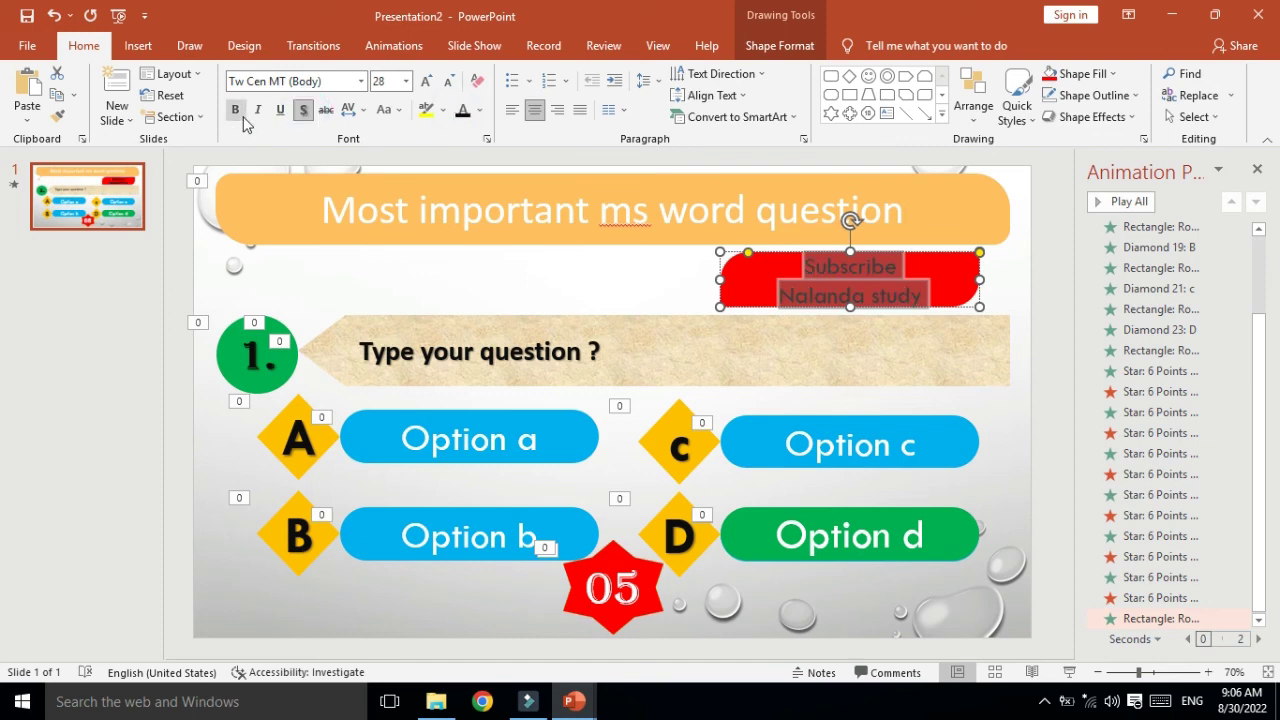
pyautogui.click(235, 109)
pyautogui.click(956, 262)
pyautogui.tripleClick(956, 262)
pyautogui.press('Delete')
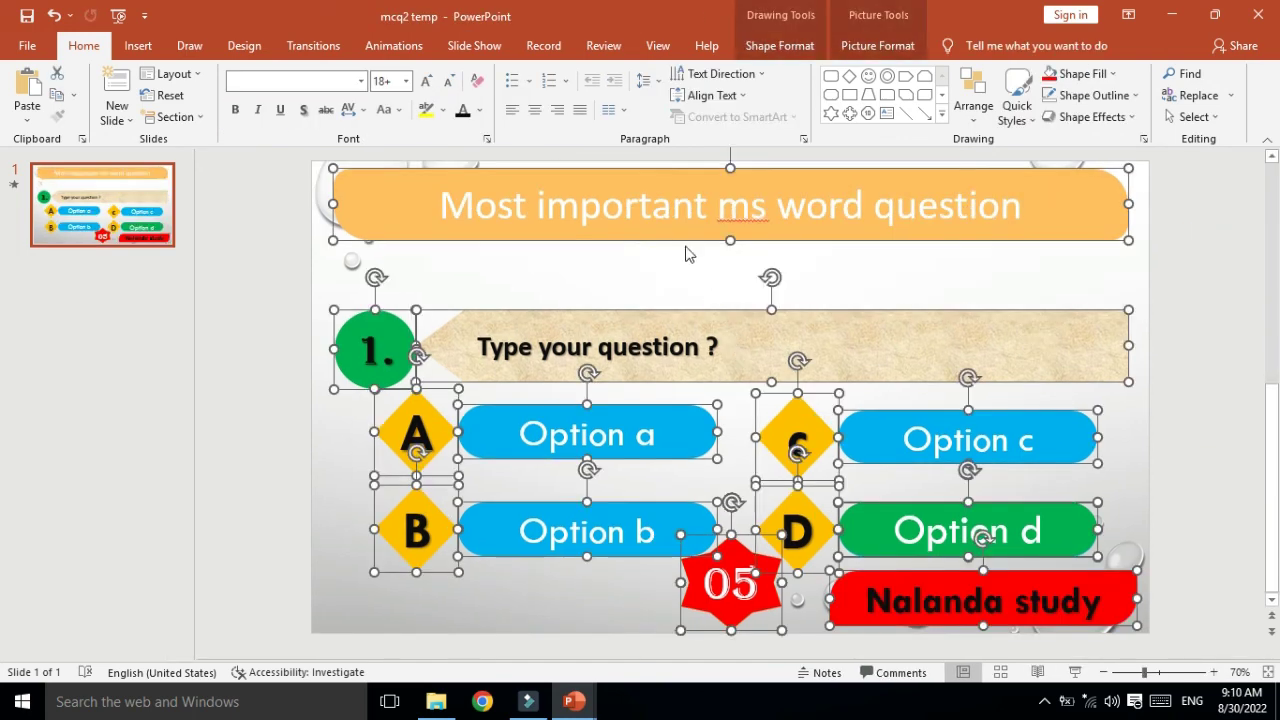
# Nudge the question bar and answer shapes up slightly.
pyautogui.keyDown('ctrl'); pyautogui.click(679, 232); pyautogui.keyUp('ctrl')
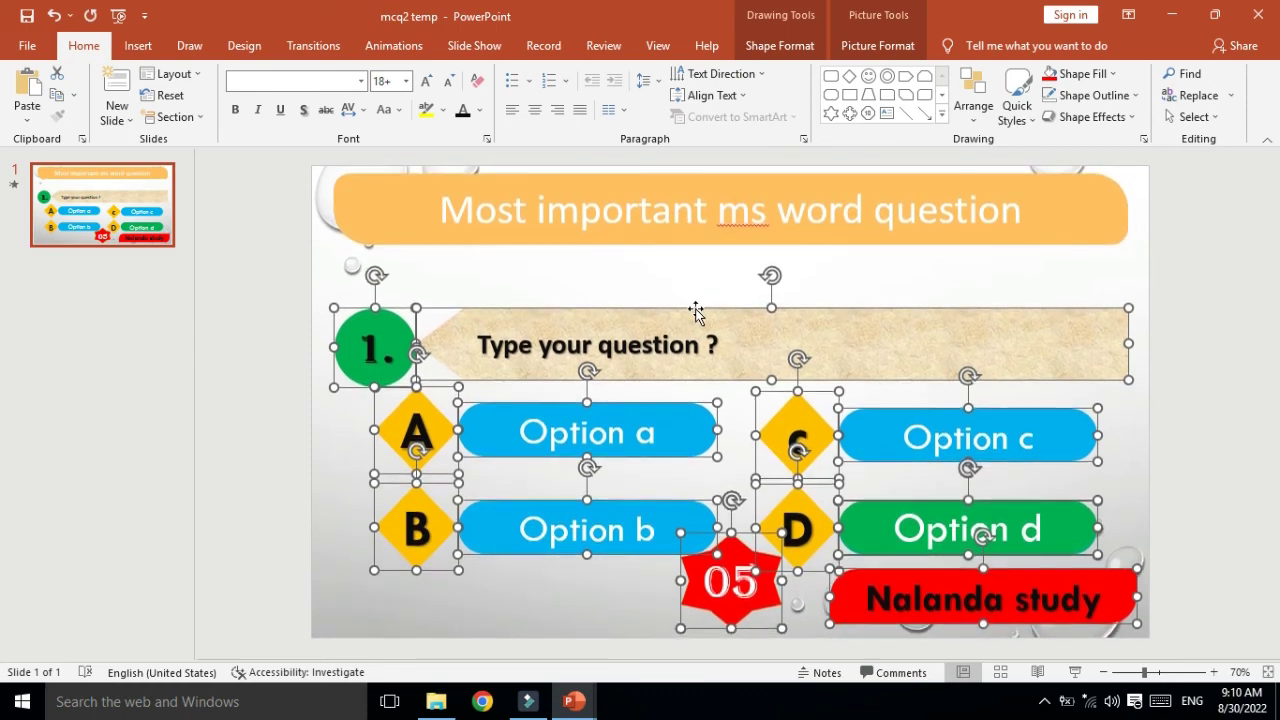
pyautogui.press('Up')
pyautogui.press('Up')
pyautogui.press('Up')
pyautogui.press('Up')
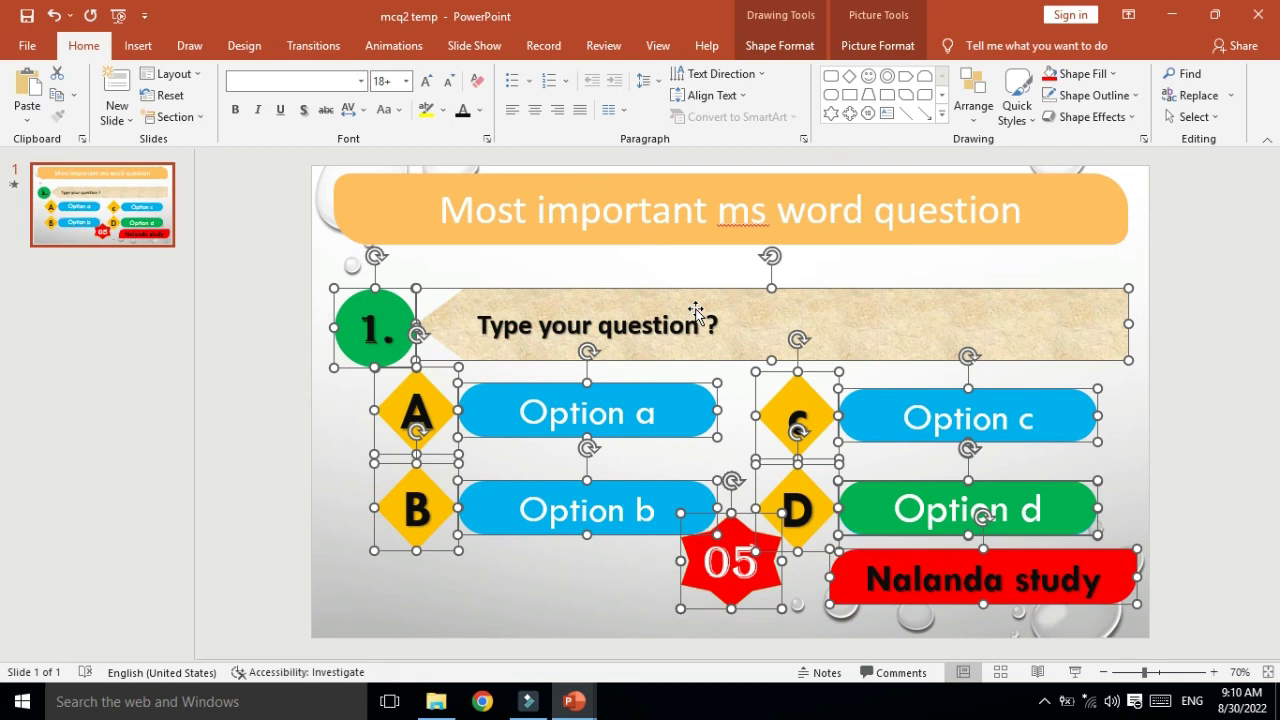
pyautogui.click(633, 586)
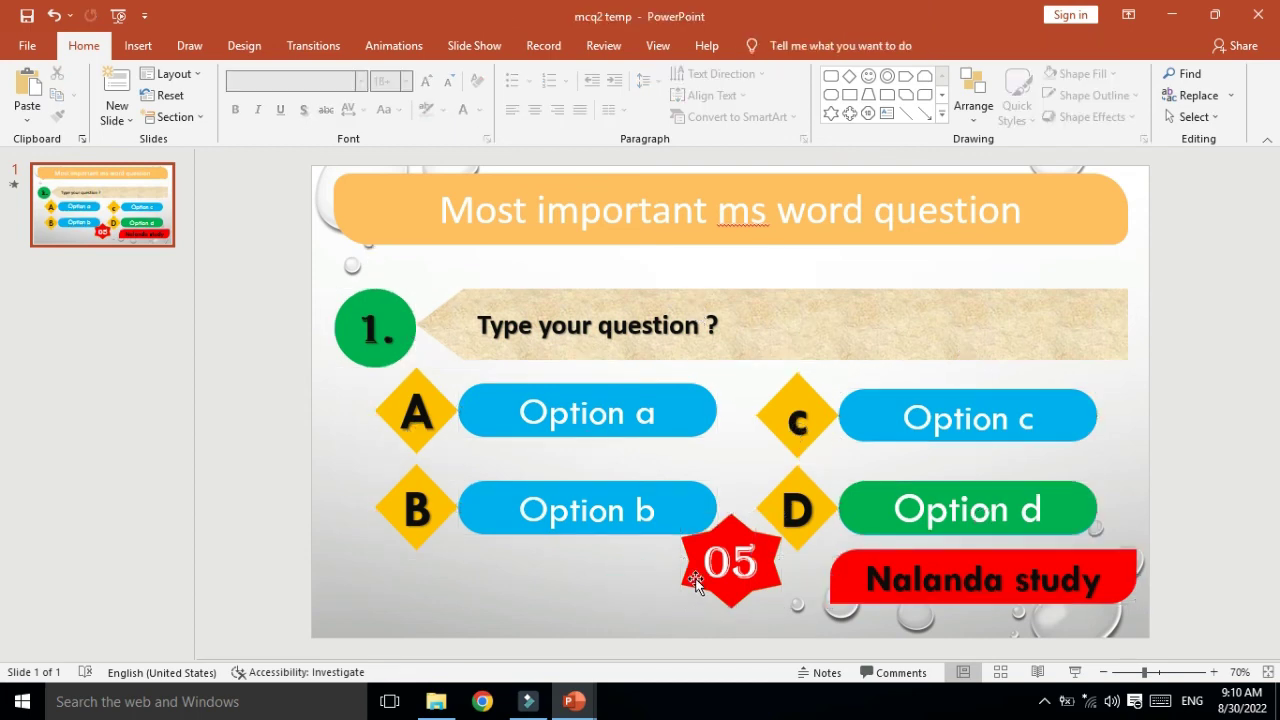
# Select everything, then deselect the title, options, diamonds, circle and banner to isolate the 05 star.
pyautogui.hotkey('ctrl', 'a')
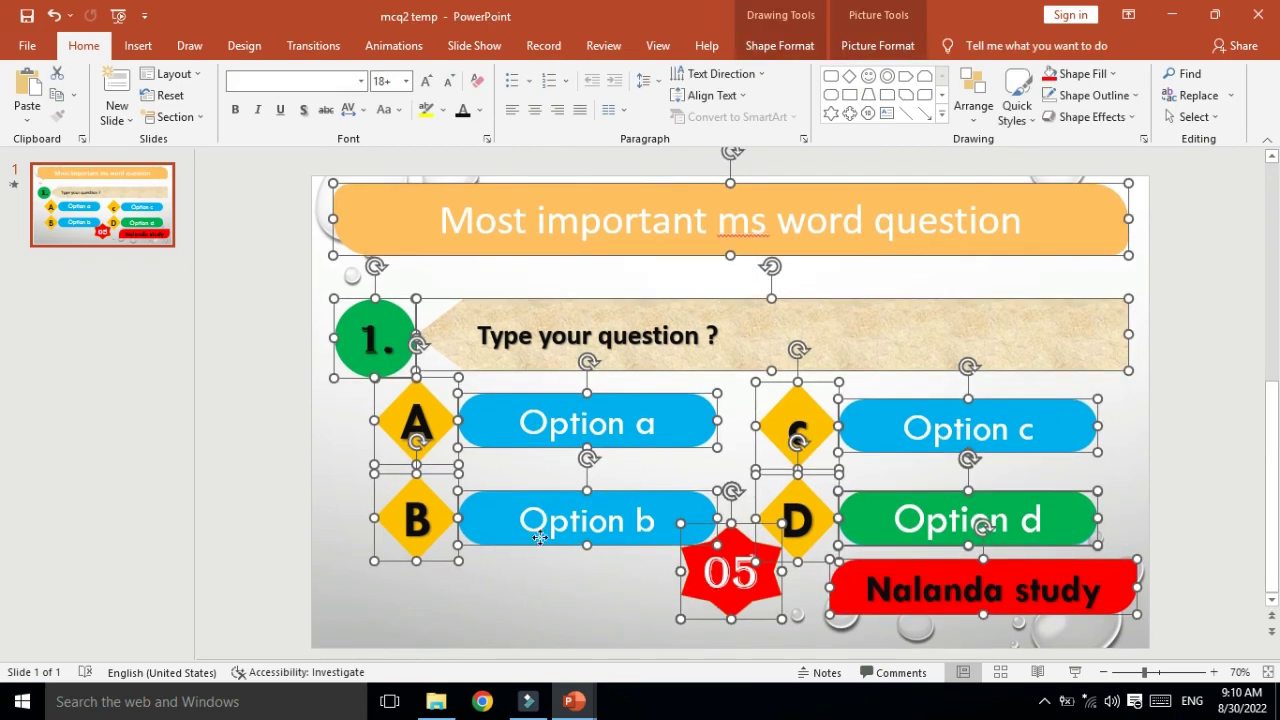
pyautogui.keyDown('ctrl'); pyautogui.click(546, 548); pyautogui.keyUp('ctrl')
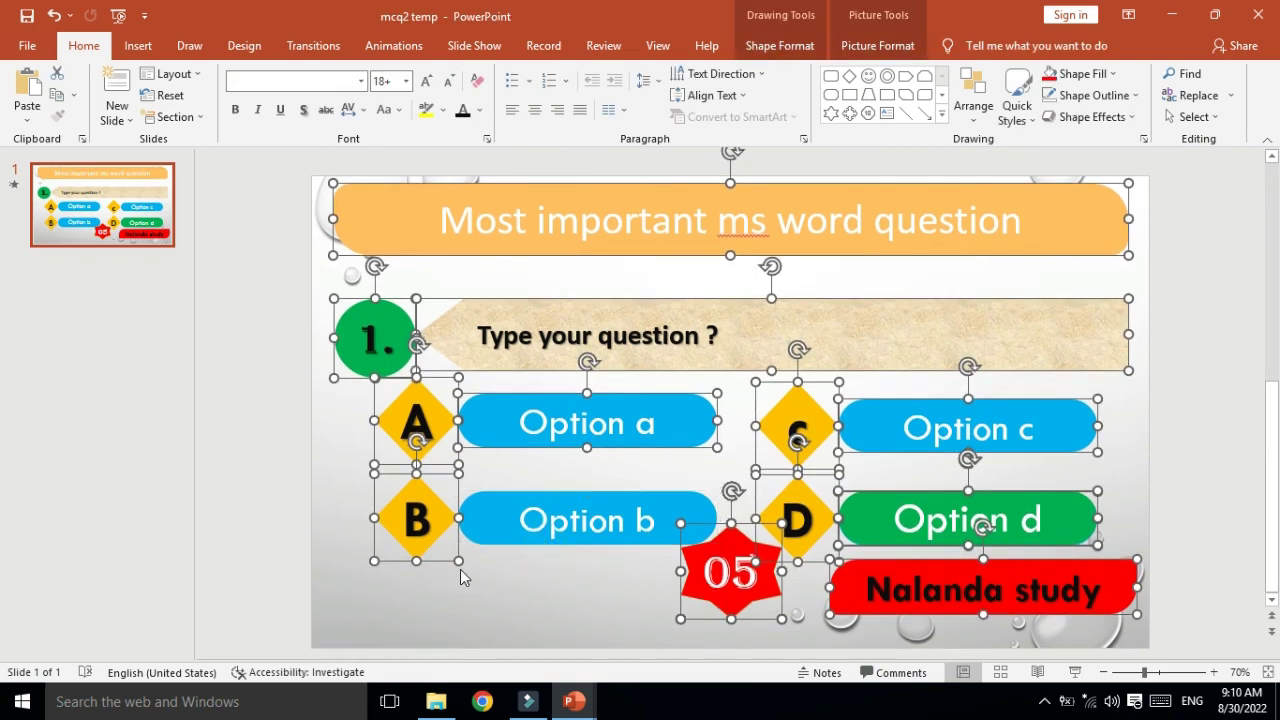
pyautogui.keyDown('ctrl'); pyautogui.click(454, 564); pyautogui.keyUp('ctrl')
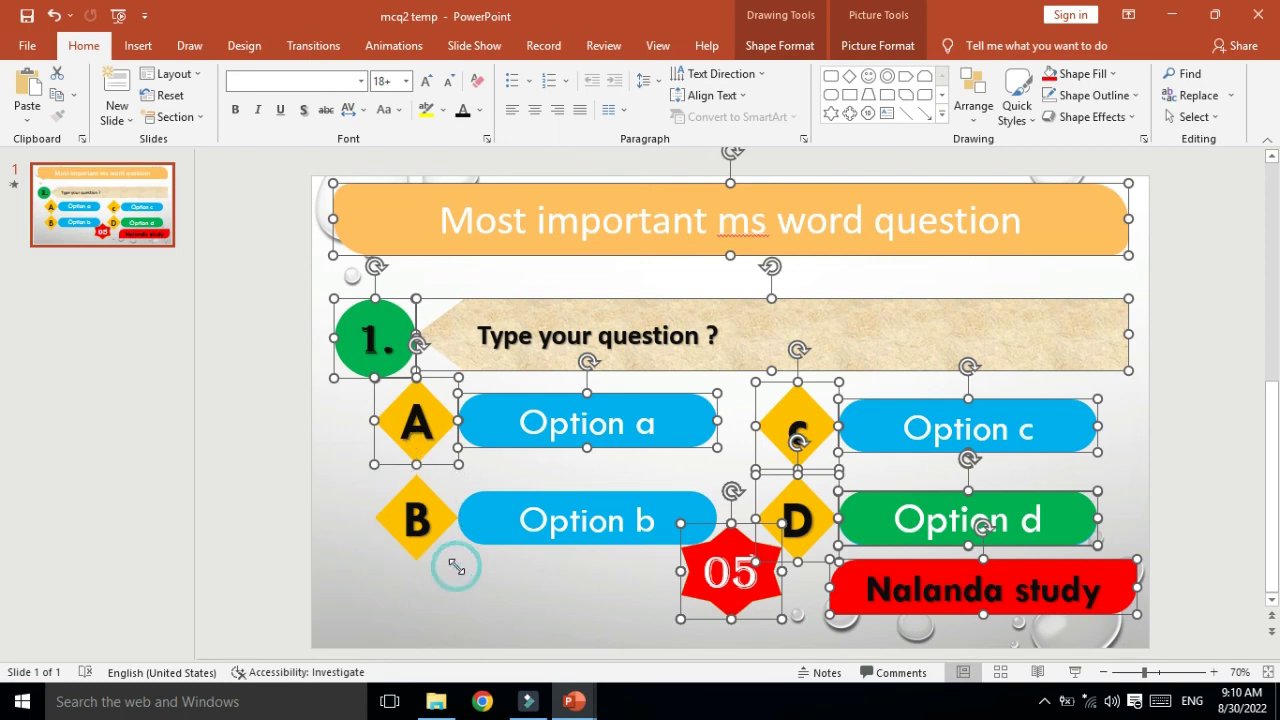
pyautogui.keyDown('ctrl'); pyautogui.click(444, 452); pyautogui.keyUp('ctrl')
pyautogui.keyDown('ctrl'); pyautogui.click(519, 449); pyautogui.keyUp('ctrl')
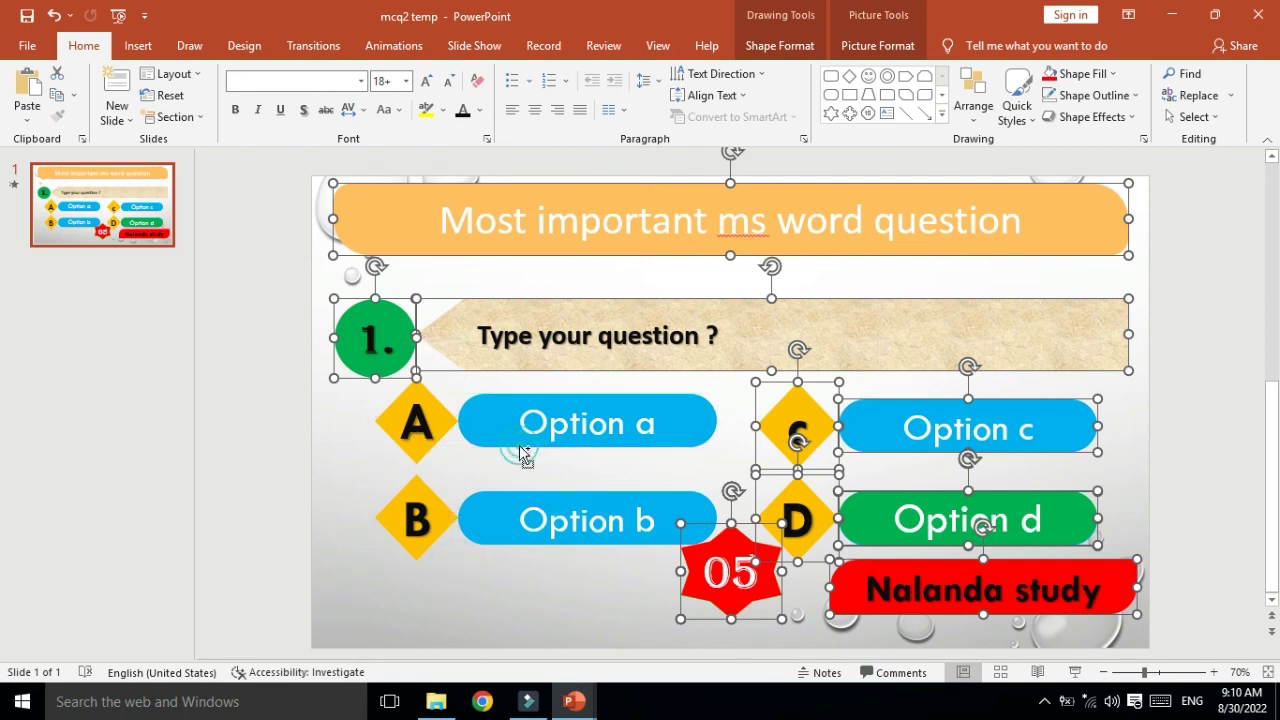
pyautogui.keyDown('shift'); pyautogui.click(405, 372); pyautogui.keyUp('shift')
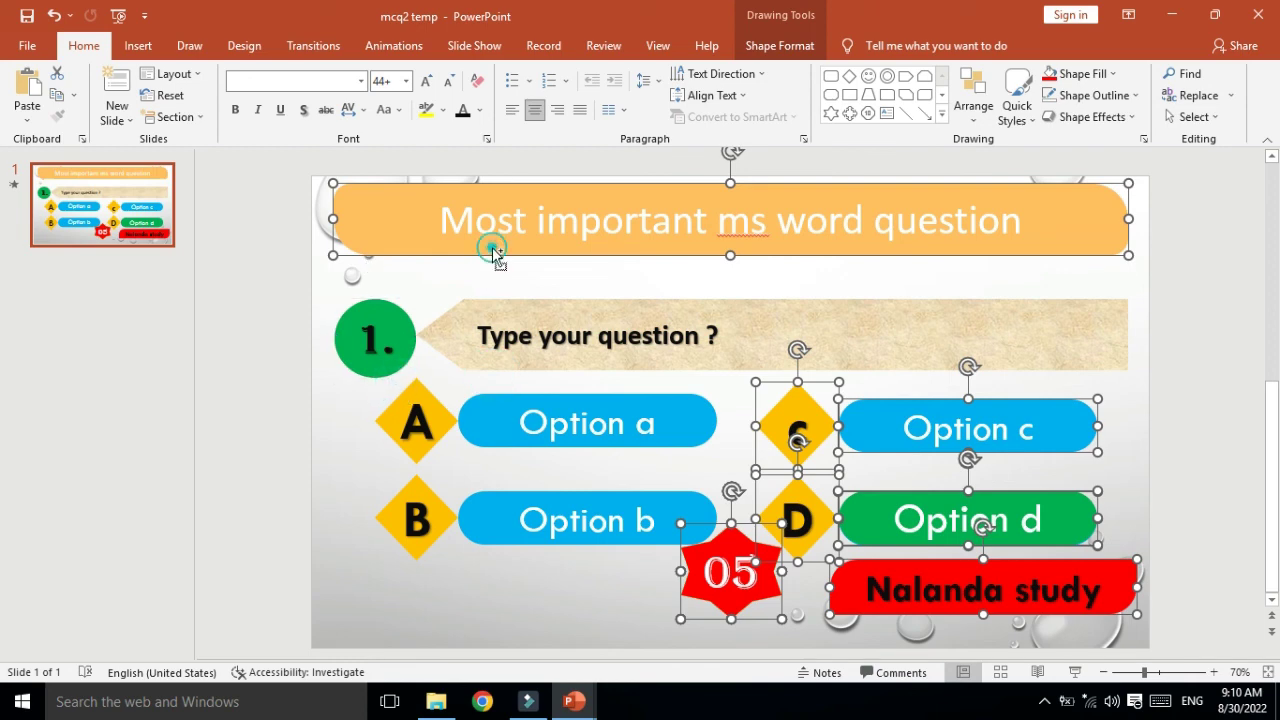
pyautogui.keyDown('shift'); pyautogui.click(492, 247); pyautogui.keyUp('shift')
pyautogui.scroll(-1, 492, 247)
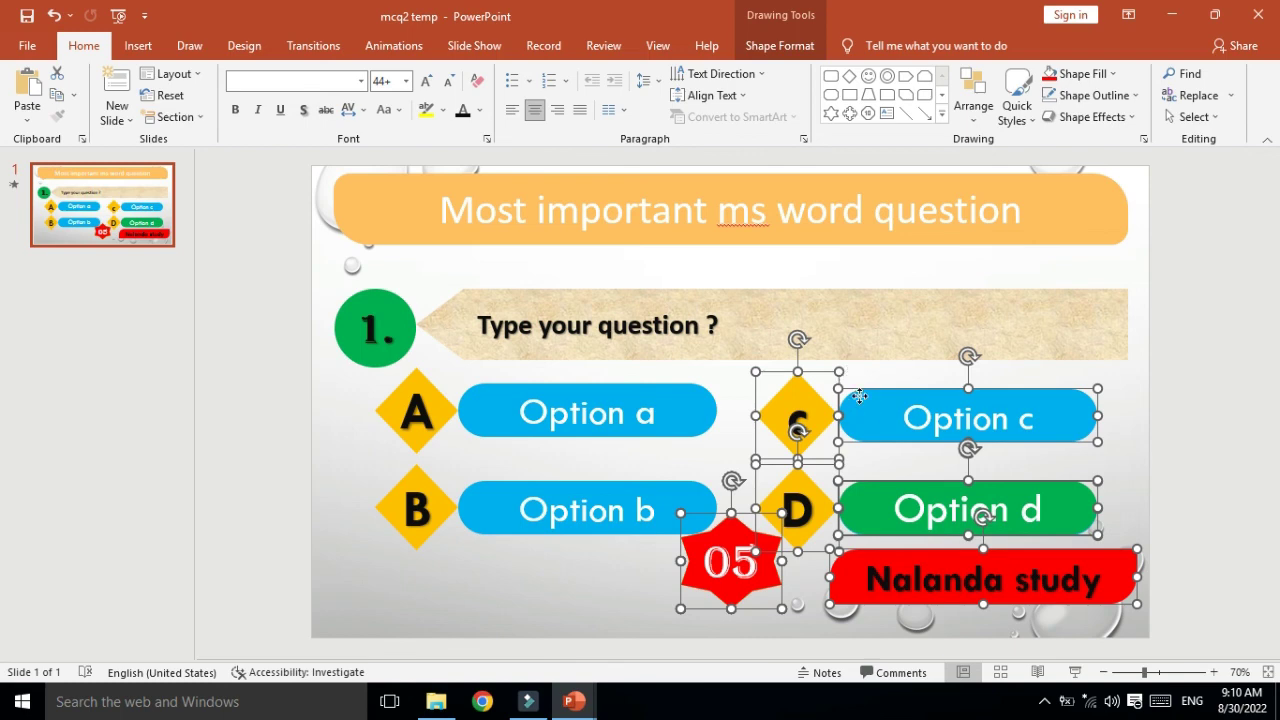
pyautogui.keyDown('shift'); pyautogui.click(859, 396); pyautogui.keyUp('shift')
pyautogui.keyDown('shift'); pyautogui.click(850, 440); pyautogui.keyUp('shift')
pyautogui.keyDown('shift'); pyautogui.click(855, 447); pyautogui.keyUp('shift')
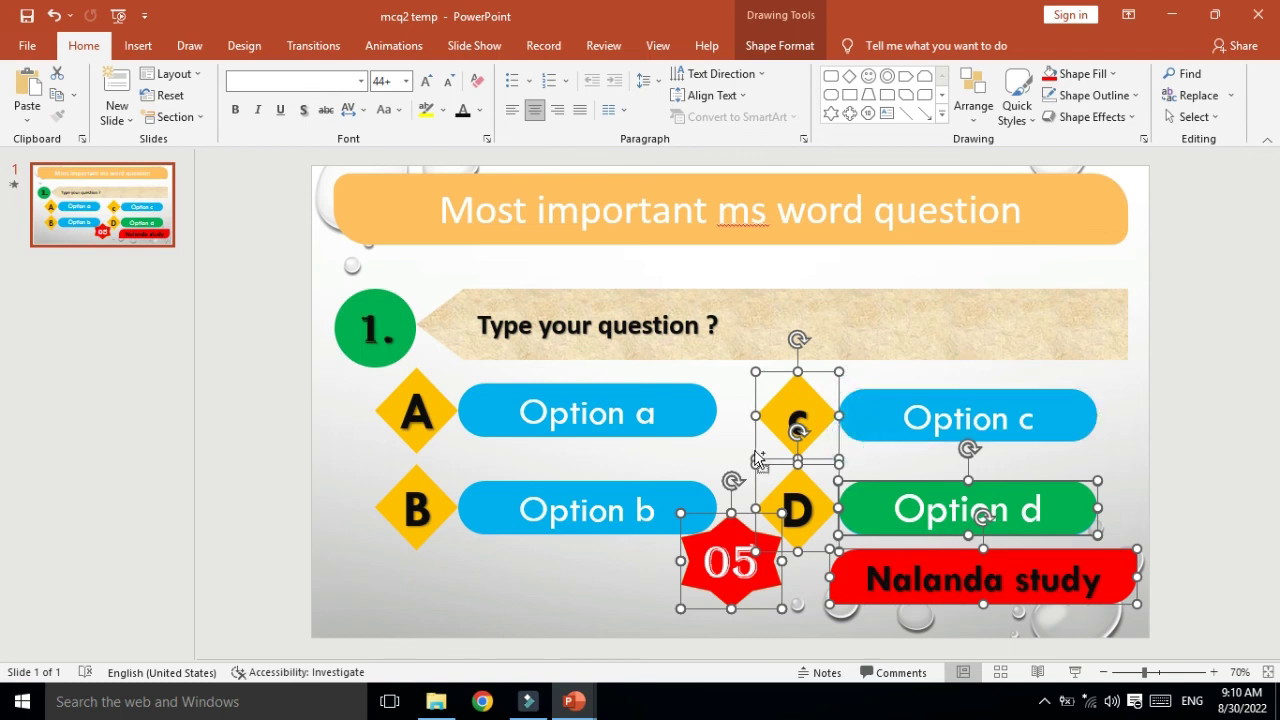
pyautogui.keyDown('shift'); pyautogui.click(758, 455); pyautogui.keyUp('shift')
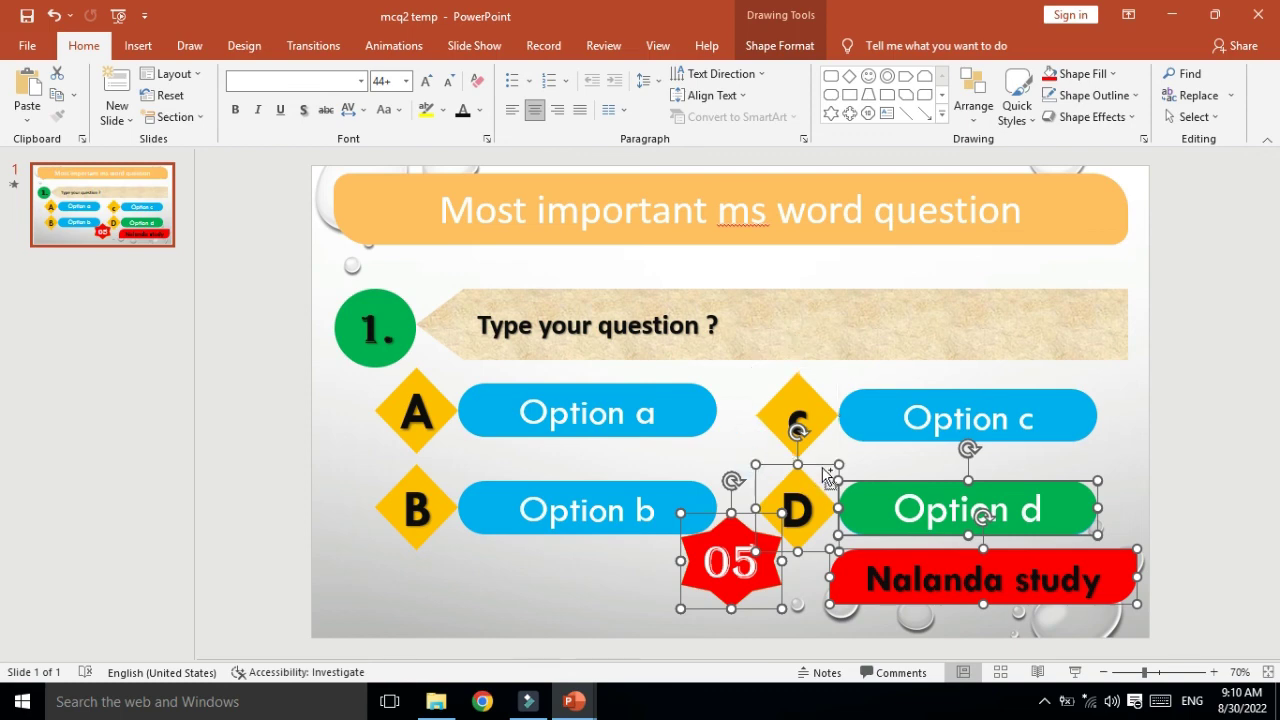
pyautogui.keyDown('shift'); pyautogui.click(800, 470); pyautogui.keyUp('shift')
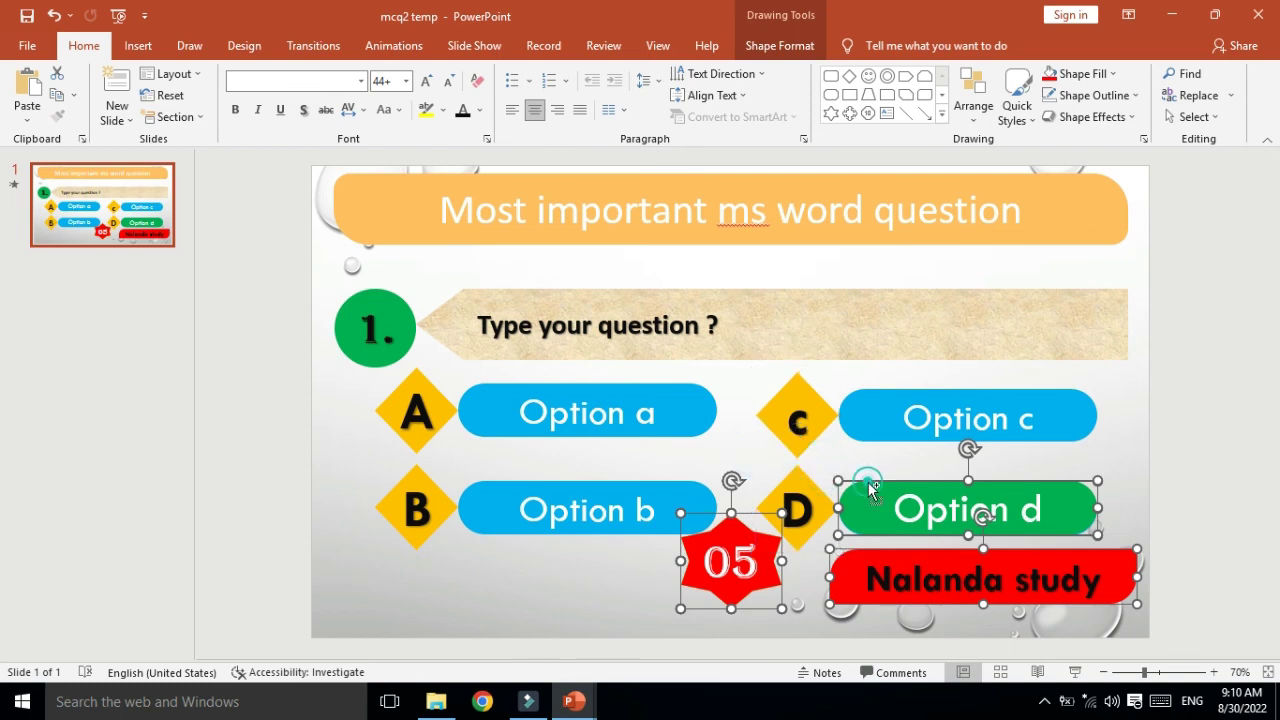
pyautogui.keyDown('shift'); pyautogui.click(855, 560); pyautogui.keyUp('shift')
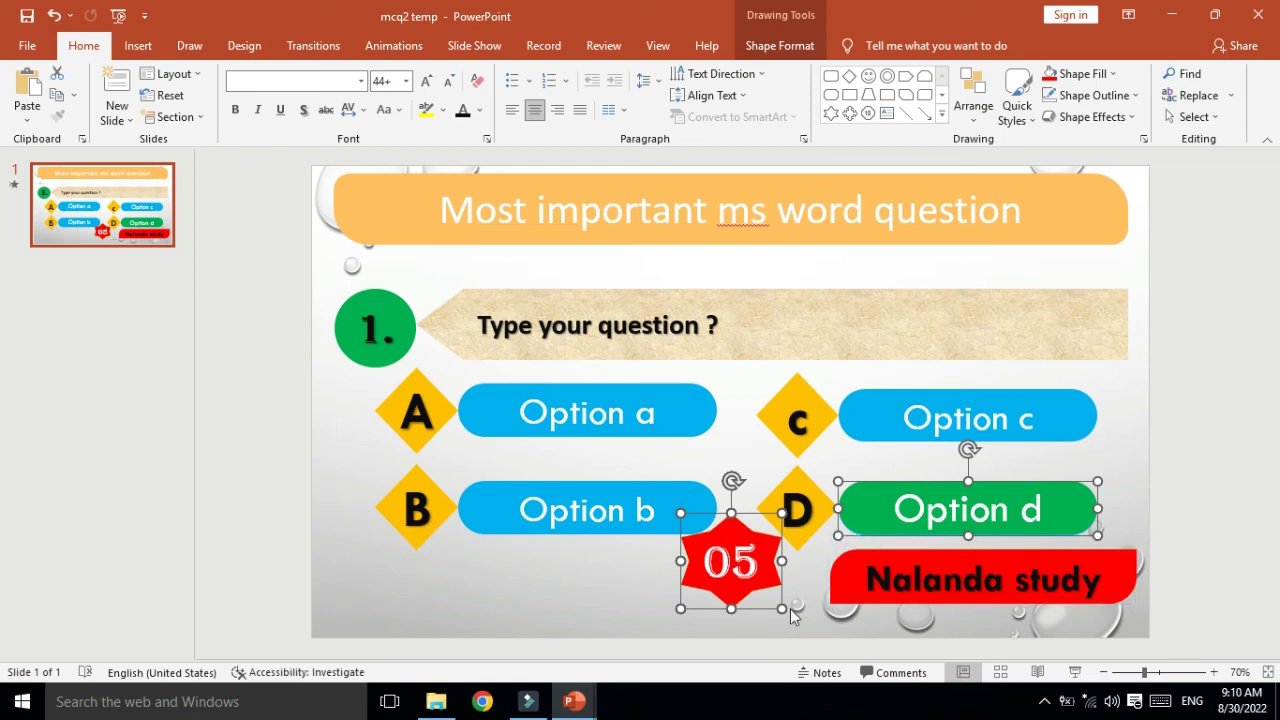
# Nudge only the 05 star slightly lower, undoing a nudge that also moved Option d.
pyautogui.press('Down')
pyautogui.press('Down')
pyautogui.press('Down')
pyautogui.press('Down')
pyautogui.press('Down')
pyautogui.press('Down')
pyautogui.press('Down')
pyautogui.press('Down')
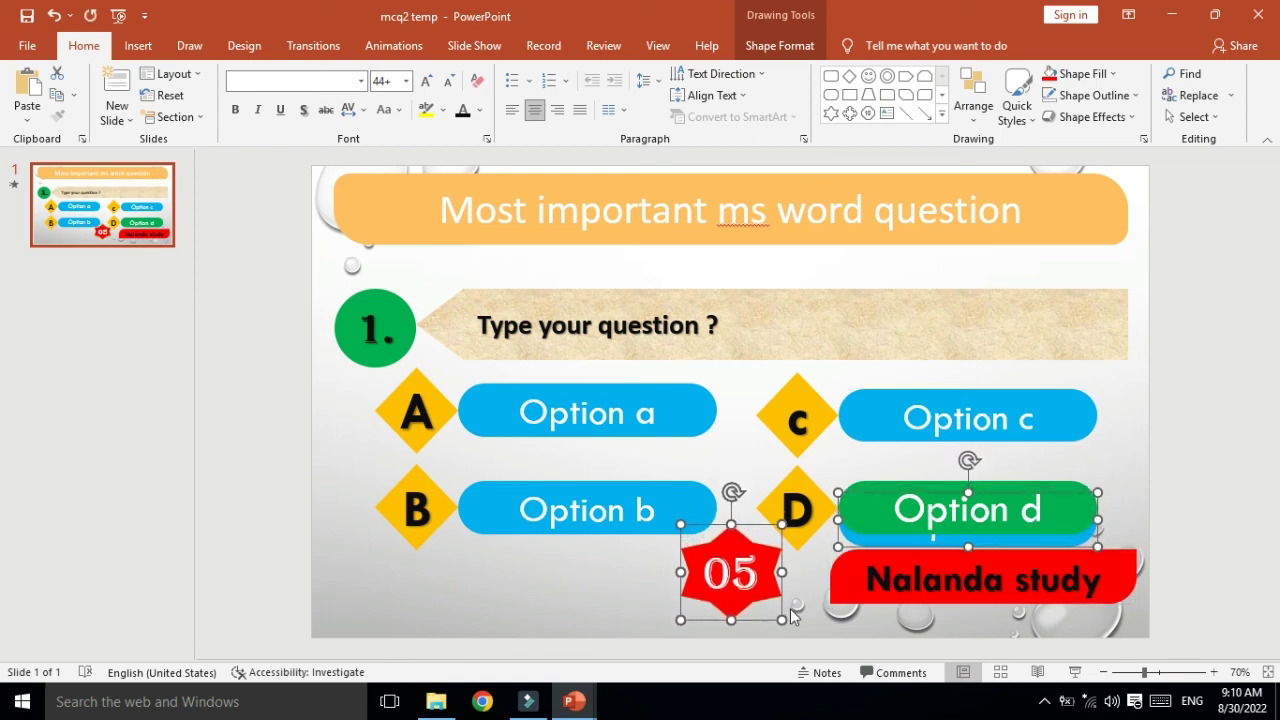
pyautogui.press('Down')
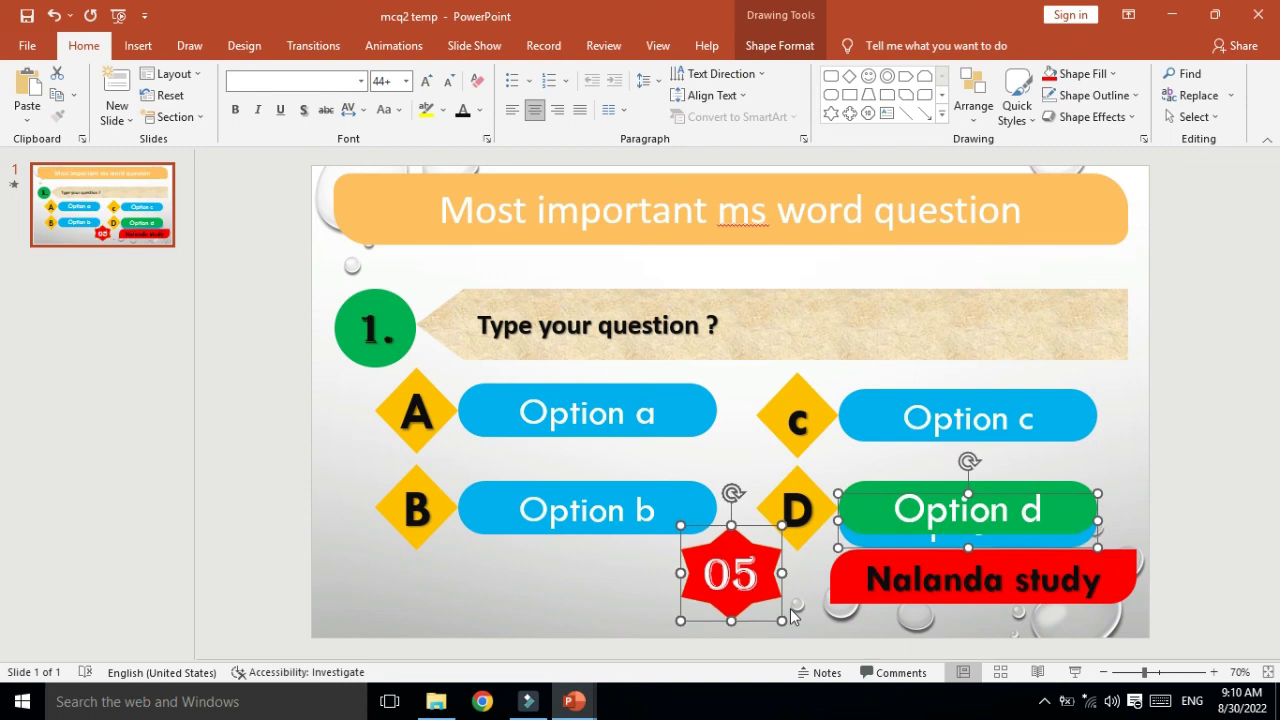
pyautogui.hotkey('ctrl', 'z')
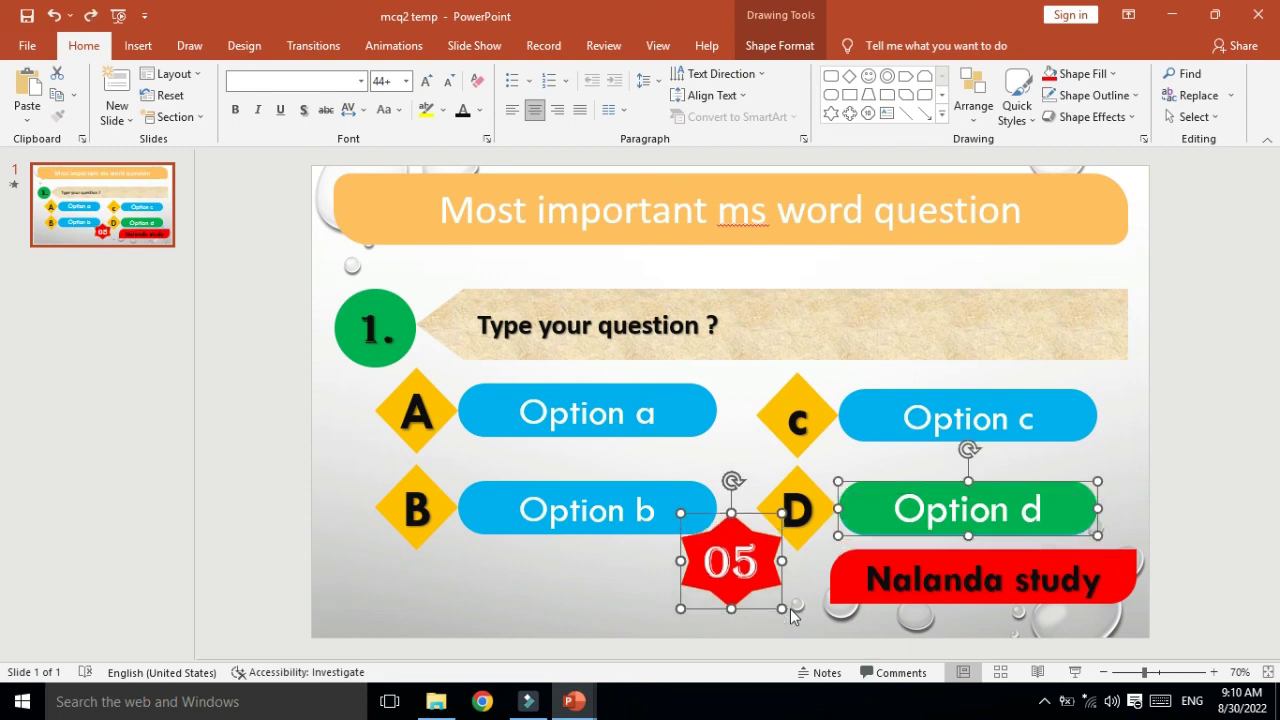
pyautogui.keyDown('shift'); pyautogui.click(904, 487); pyautogui.keyUp('shift')
pyautogui.press('Down')
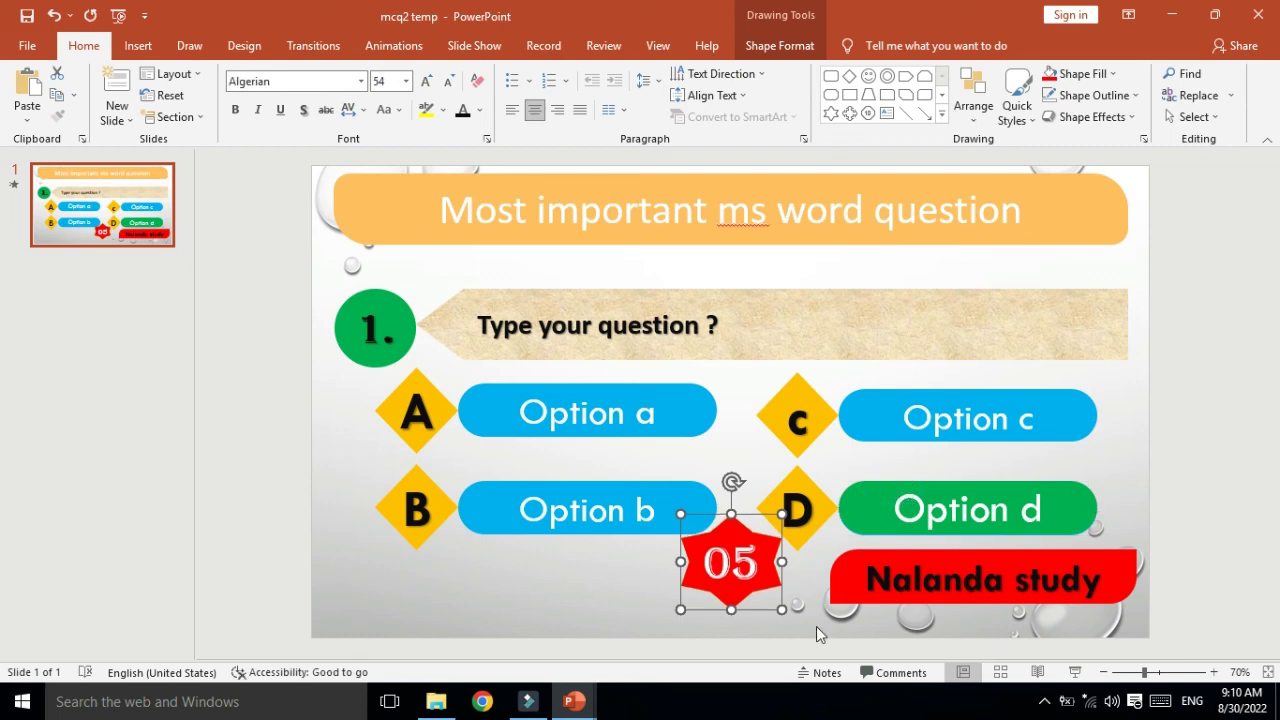
pyautogui.press('Down')
pyautogui.press('Down')
pyautogui.press('Down')
pyautogui.press('Down')
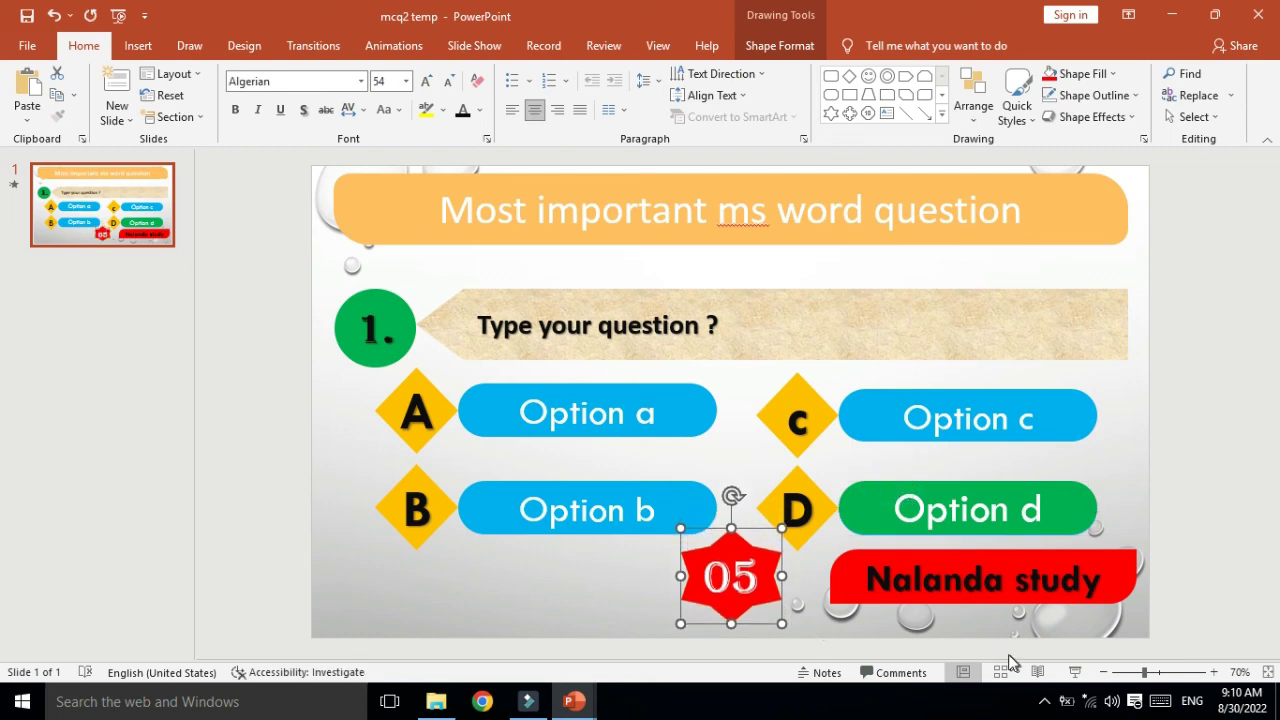
# Nudge the red Nalanda study banner slightly down and right into the bottom-right corner.
pyautogui.click(983, 598)
pyautogui.press('Down')
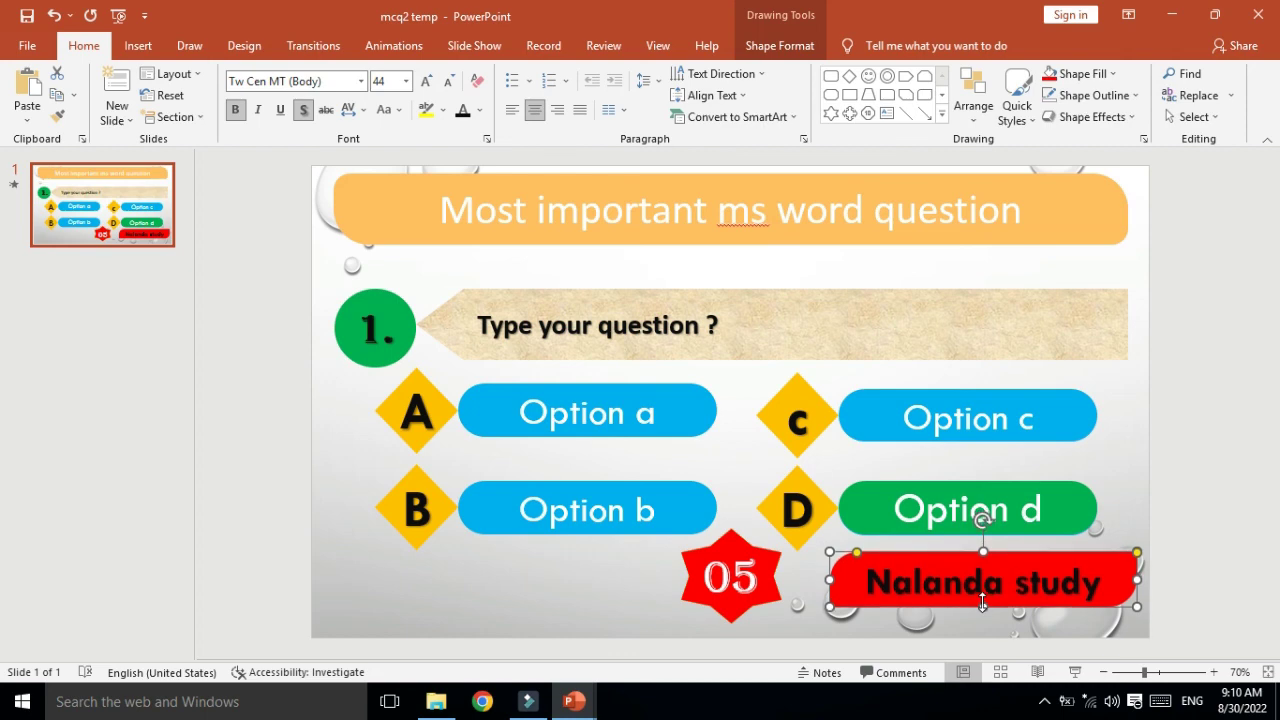
pyautogui.press('Down')
pyautogui.press('Down')
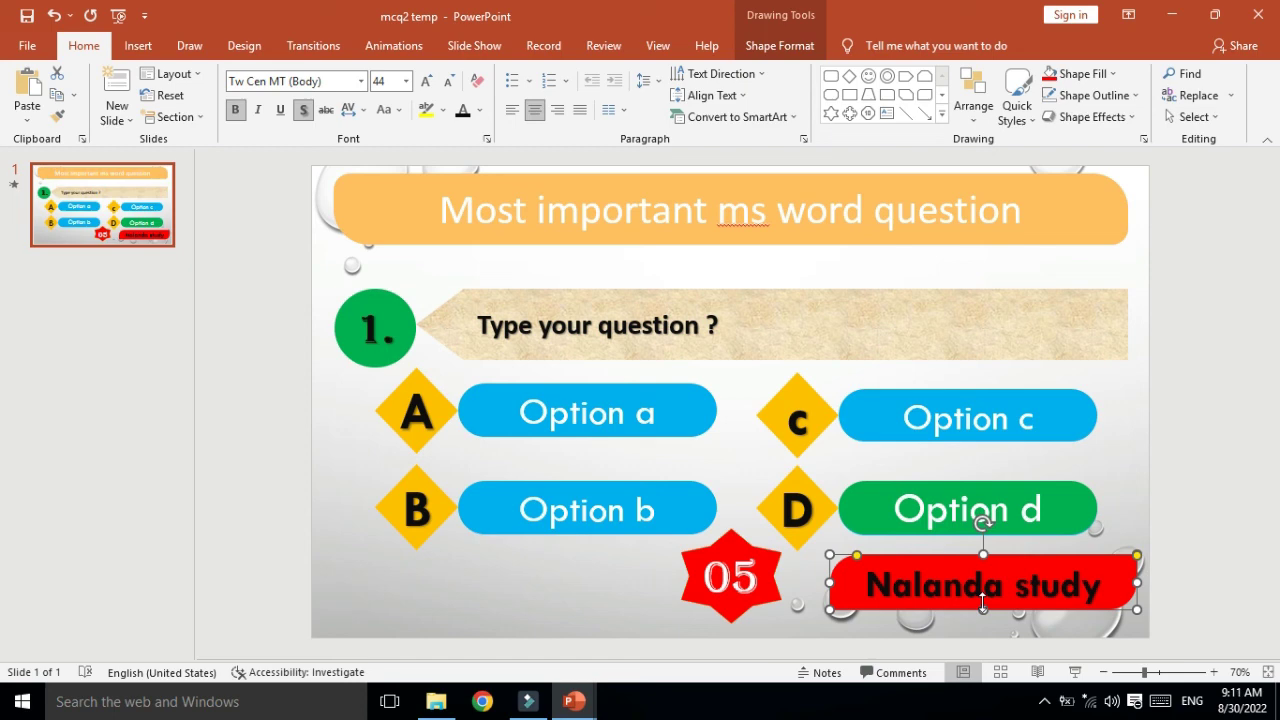
pyautogui.press('Down')
pyautogui.press('Down')
pyautogui.press('Down')
pyautogui.press('Down')
pyautogui.press('Down')
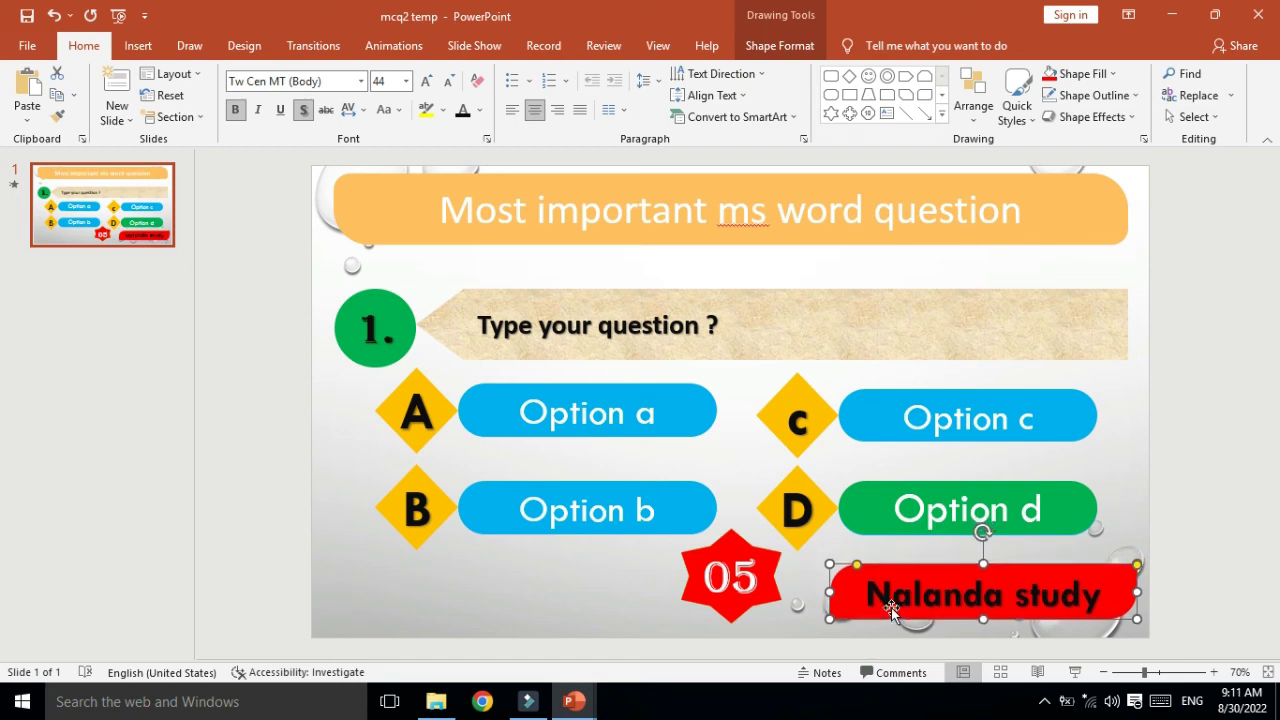
pyautogui.press('Right')
pyautogui.press('Right')
pyautogui.press('Right')
pyautogui.press('Down')
pyautogui.press('Down')
pyautogui.press('Down')
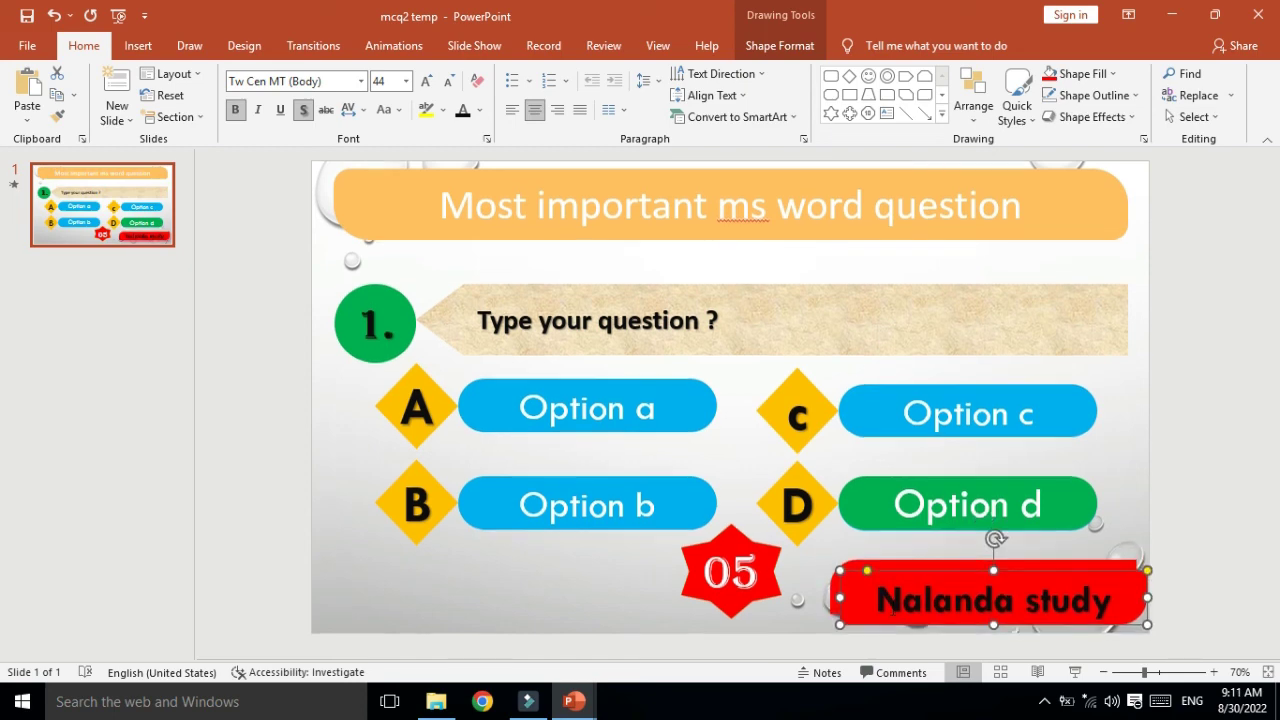
# Place a copy of the banner at the bottom left and fill it green.
pyautogui.moveTo(930, 620)
pyautogui.mouseDown()
pyautogui.moveTo(488, 602)
pyautogui.moveTo(436, 612)
pyautogui.mouseUp()
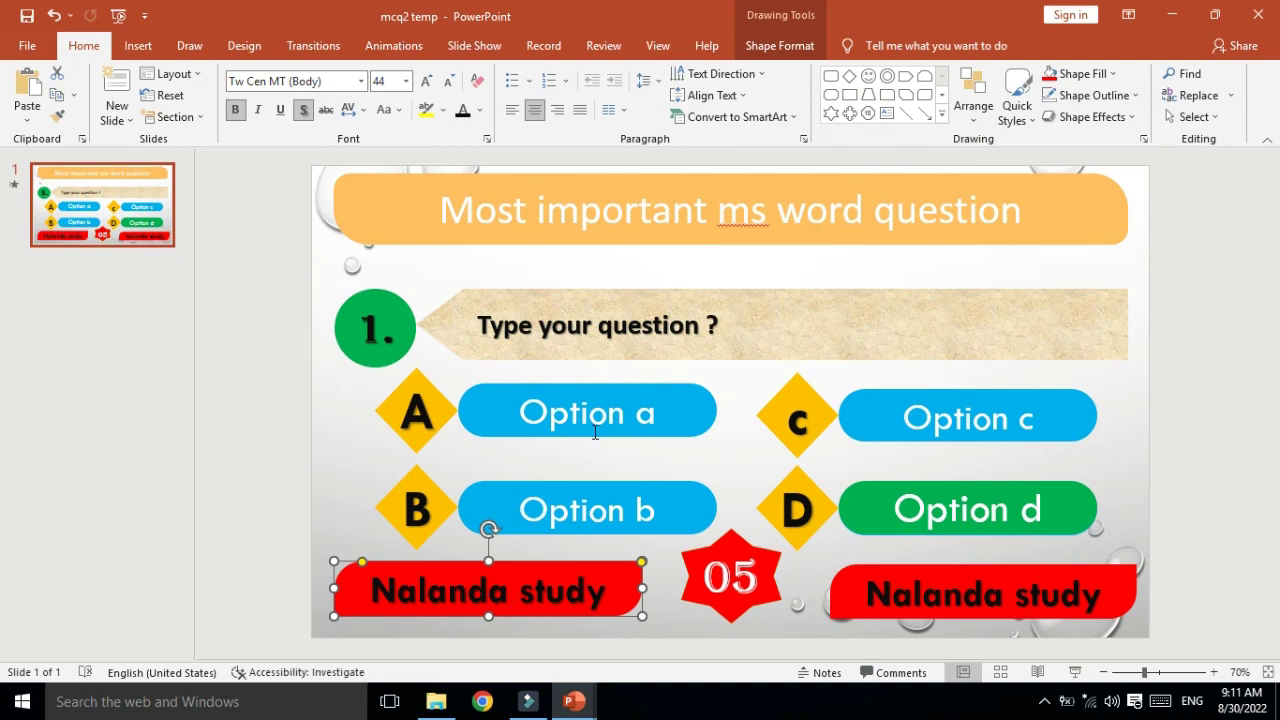
pyautogui.click(758, 52)
pyautogui.click(519, 75)
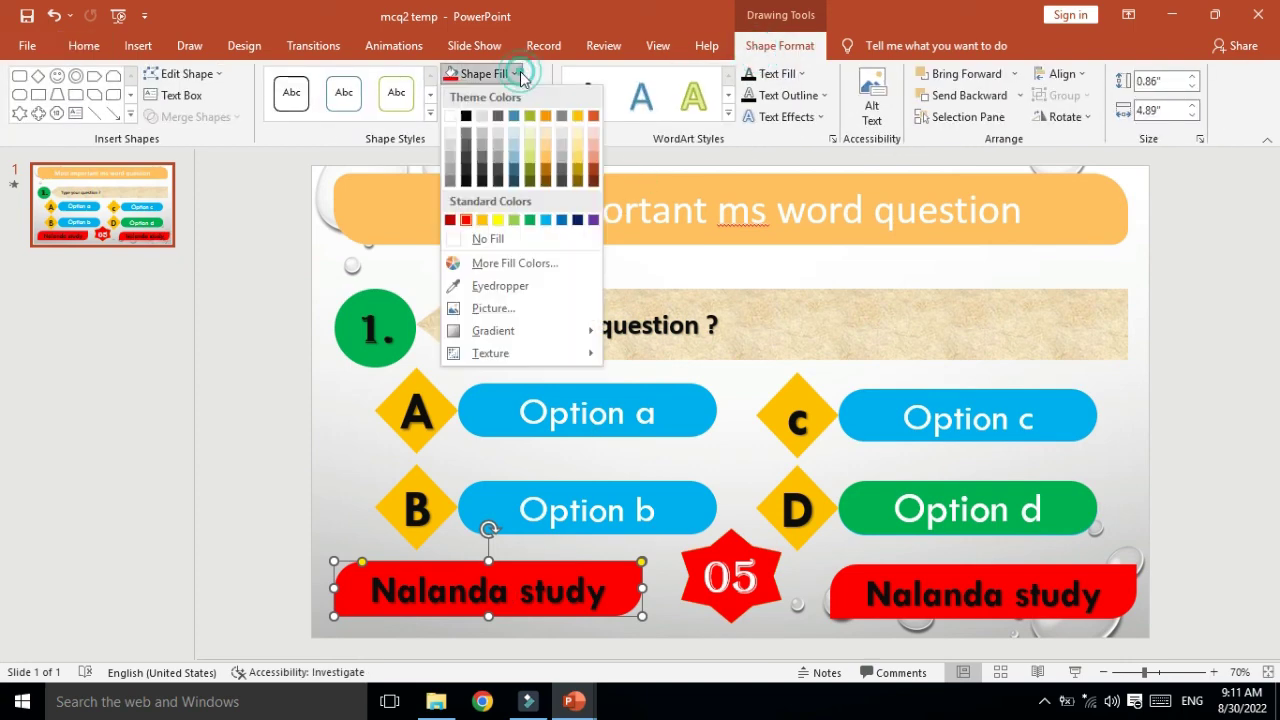
pyautogui.click(529, 219)
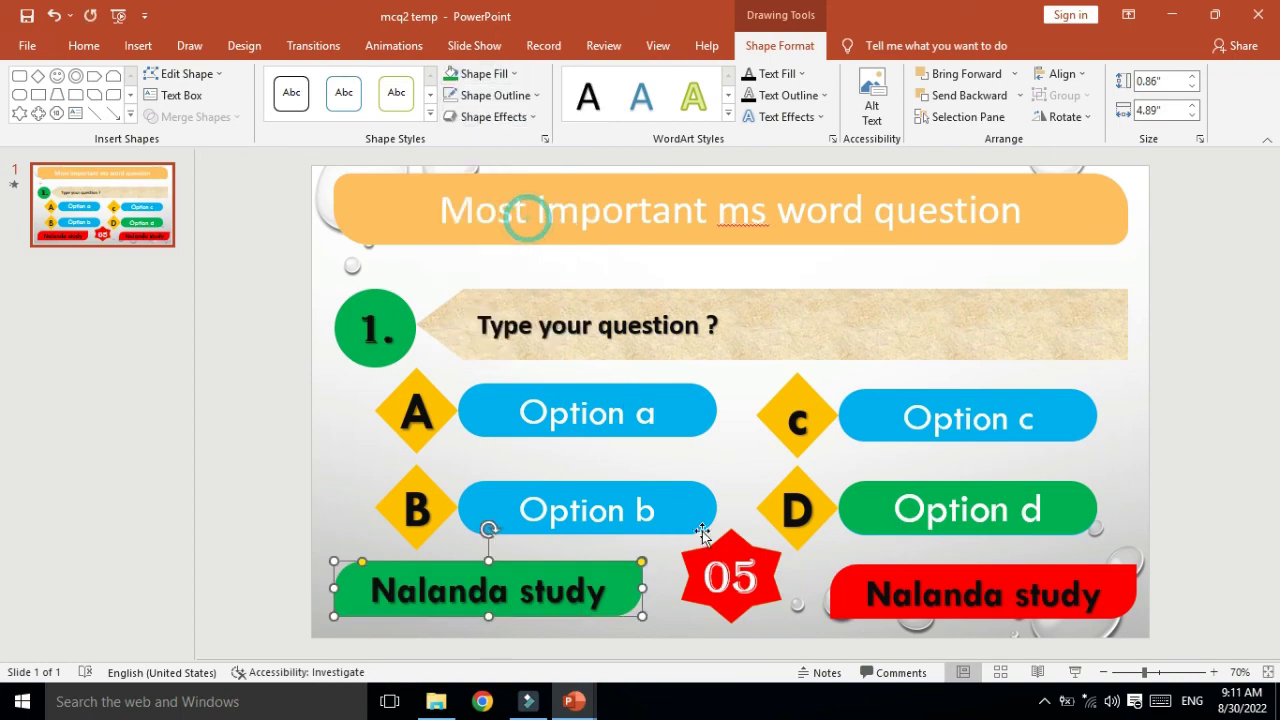
pyautogui.click(701, 628)
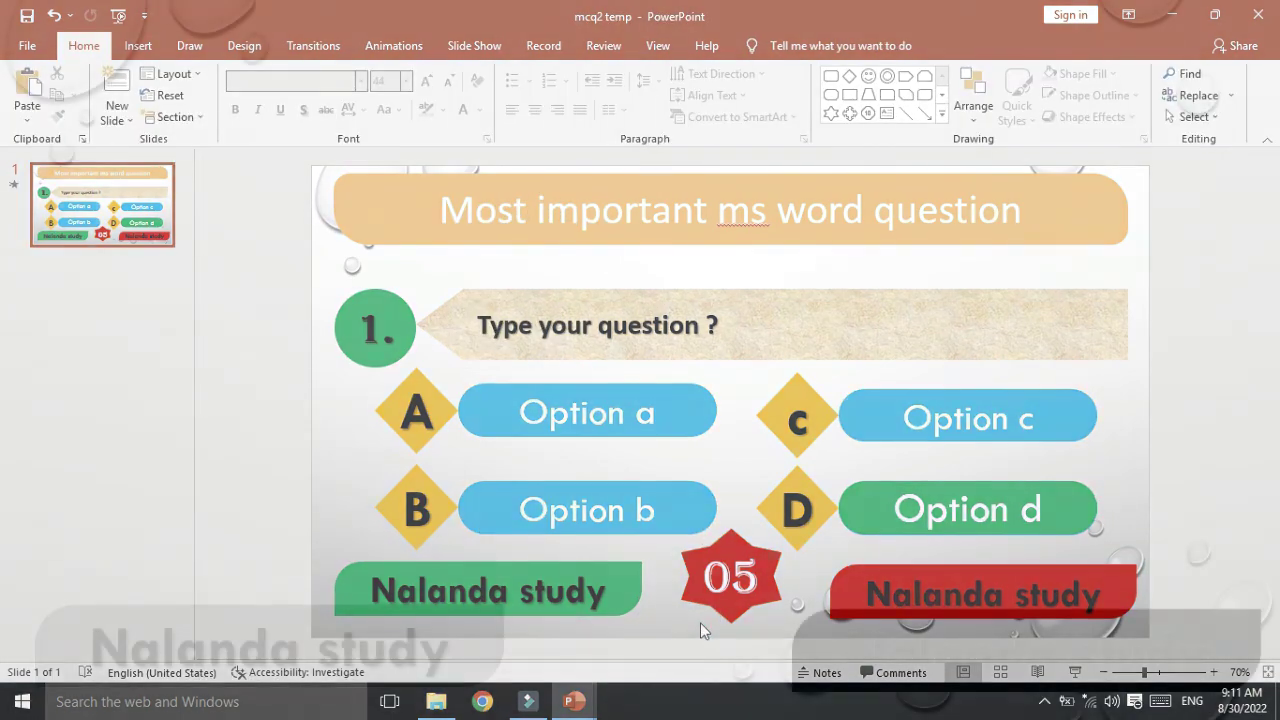